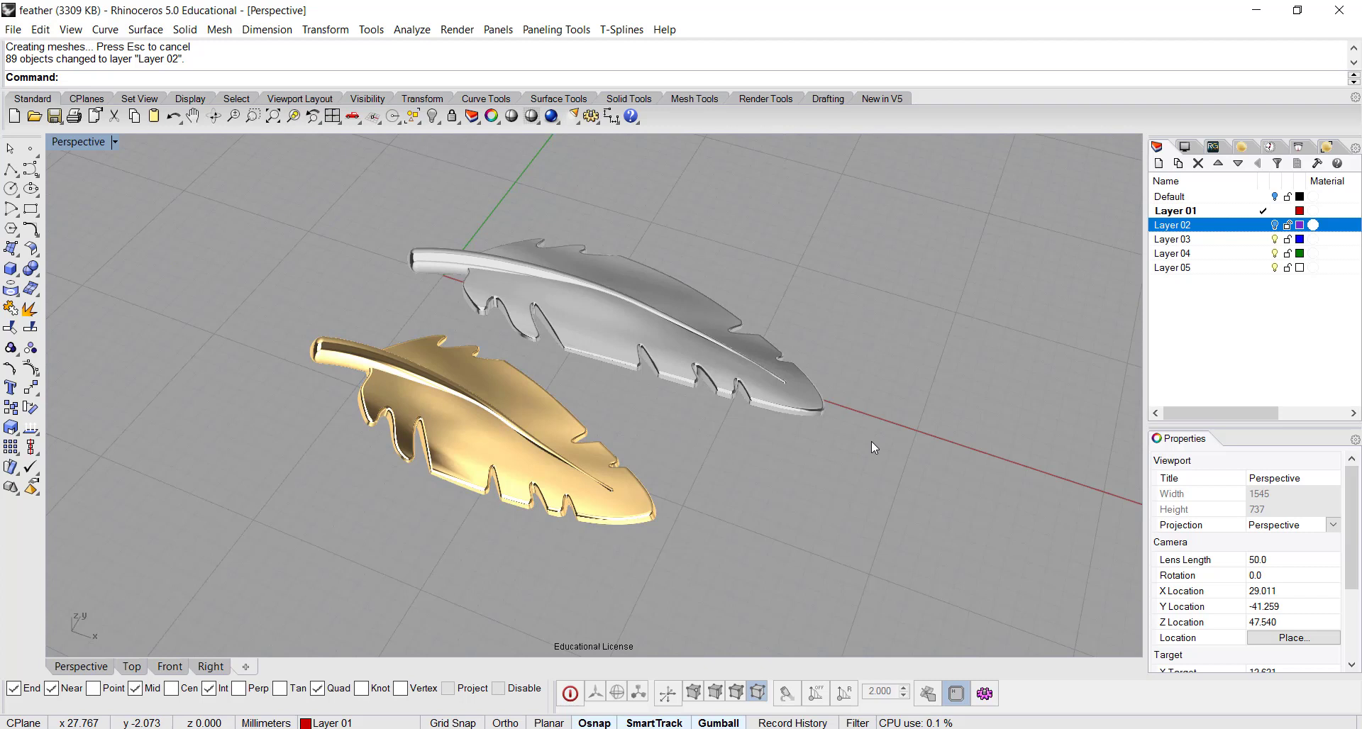
- Examine the finished silver and gold feather models from several angles in the Perspective view
mouse_move(880, 450)
right_mouse_down()
mouse_move(801, 468)
mouse_move(806, 411)
mouse_move(875, 474)
right_mouse_up()
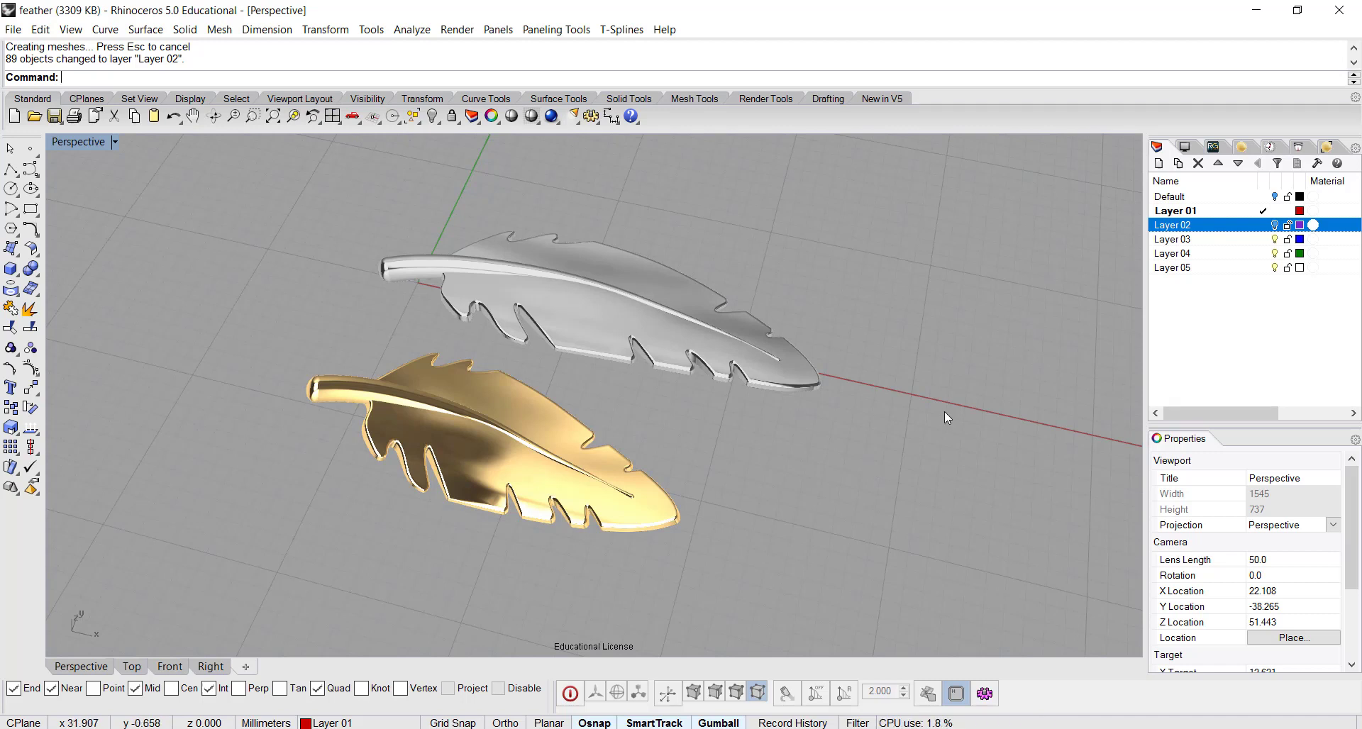
right_click_drag(892, 445, 811, 480)
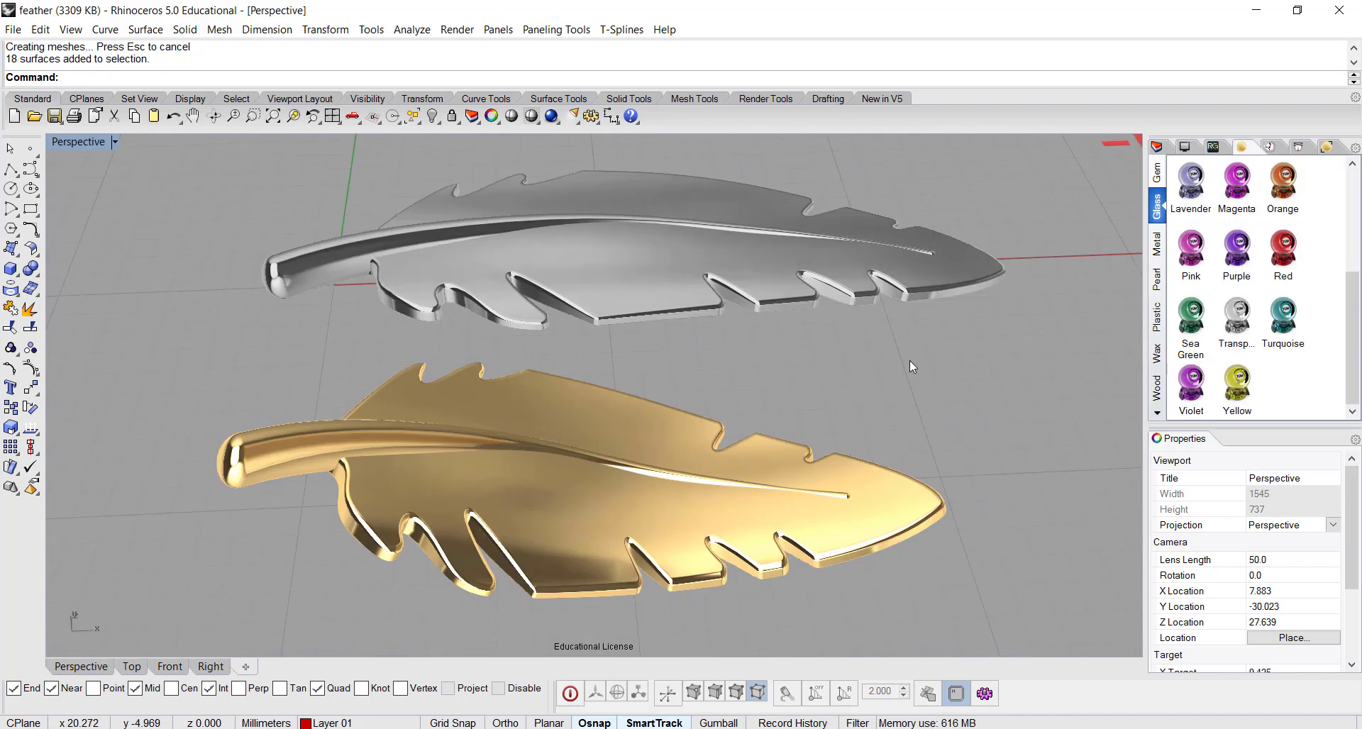
left_click(781, 291)
left_click(861, 328)
right_click_drag(860, 329, 878, 379)
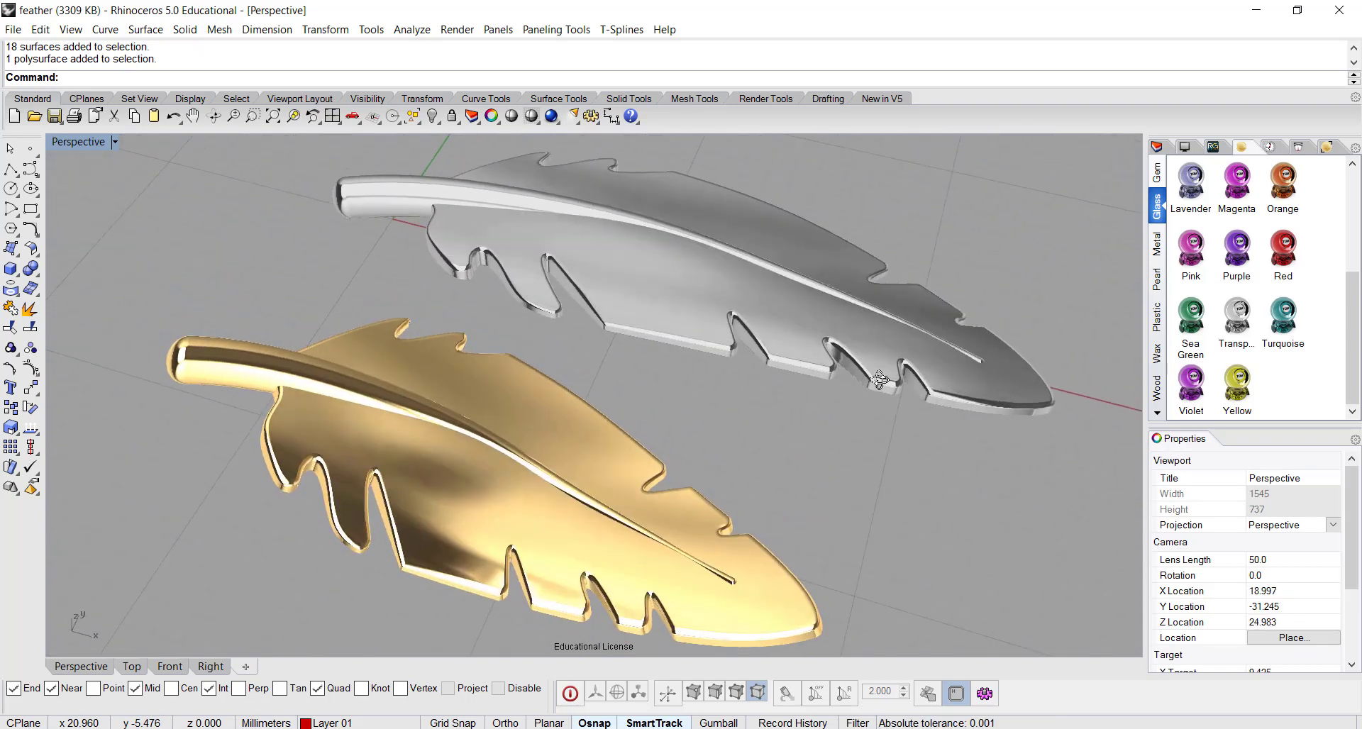
- Review the modeling technique notes beside the feathers, from background bitmap and curve tool through cage edit and flow along surface
scroll(948, 341, "down", 8)
right_click_drag(948, 342, 639, 411, "shift")
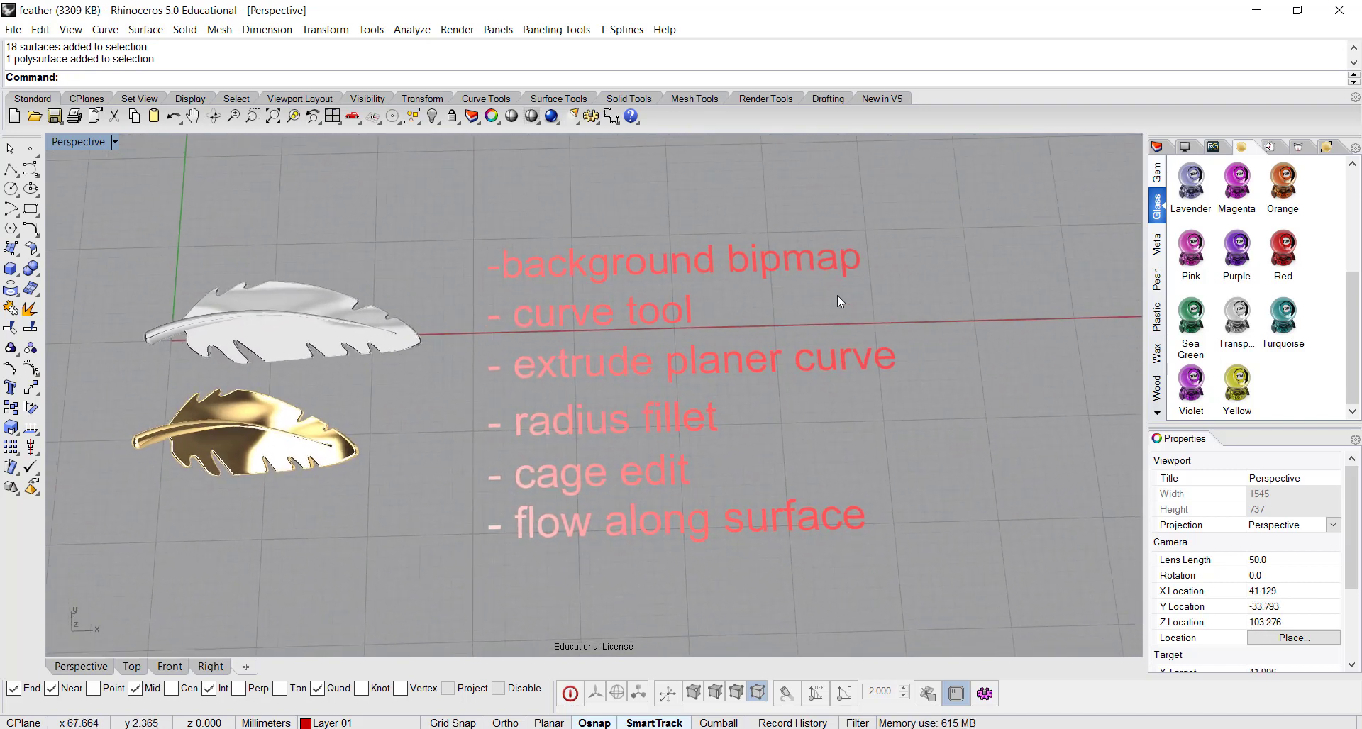
left_click(708, 266)
left_click(754, 302)
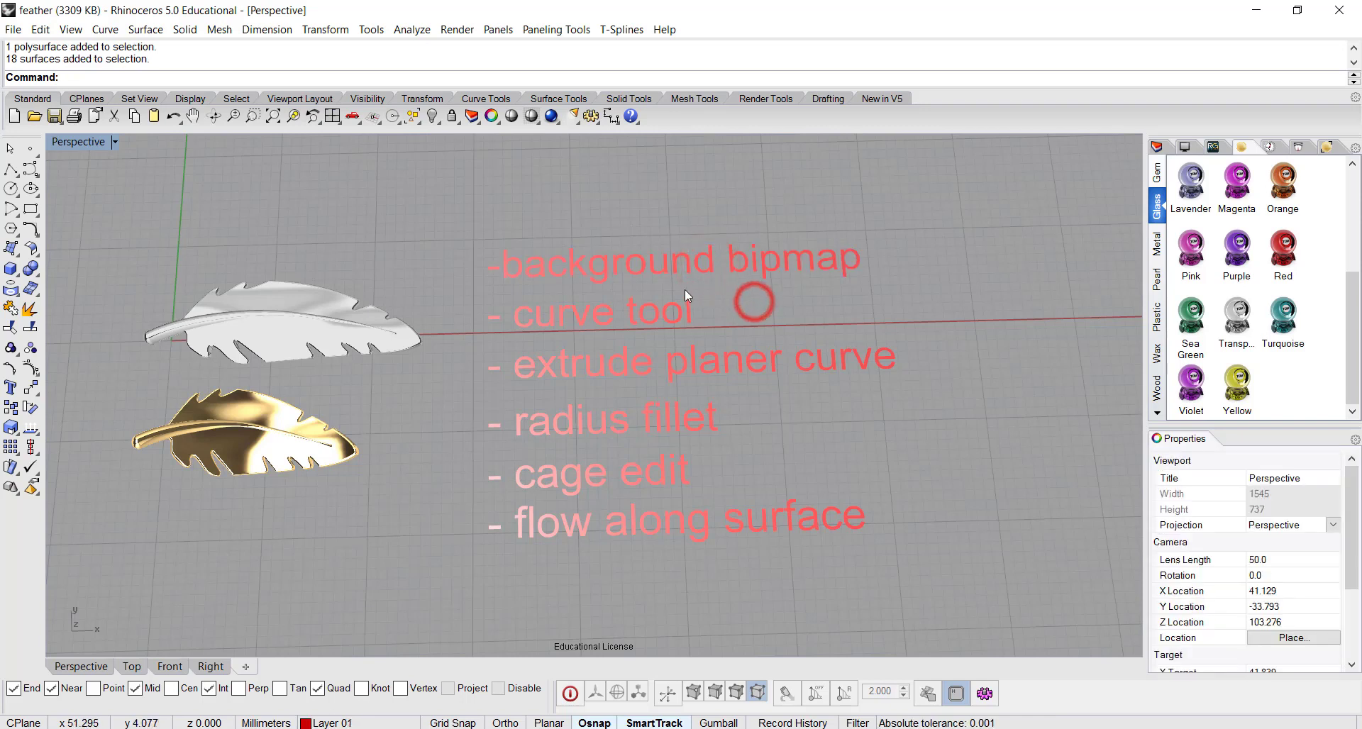
right_click_drag(772, 305, 798, 314)
scroll(709, 336, "up", 2)
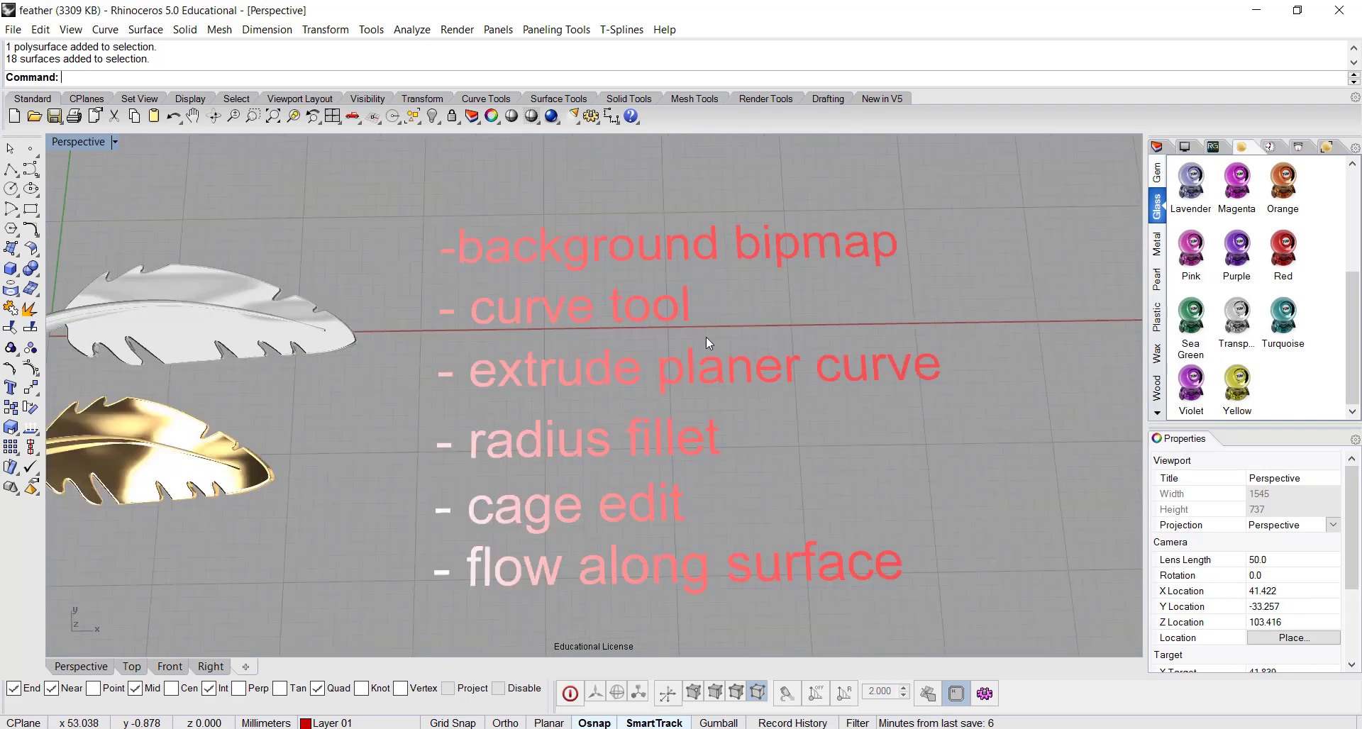
left_click(644, 309)
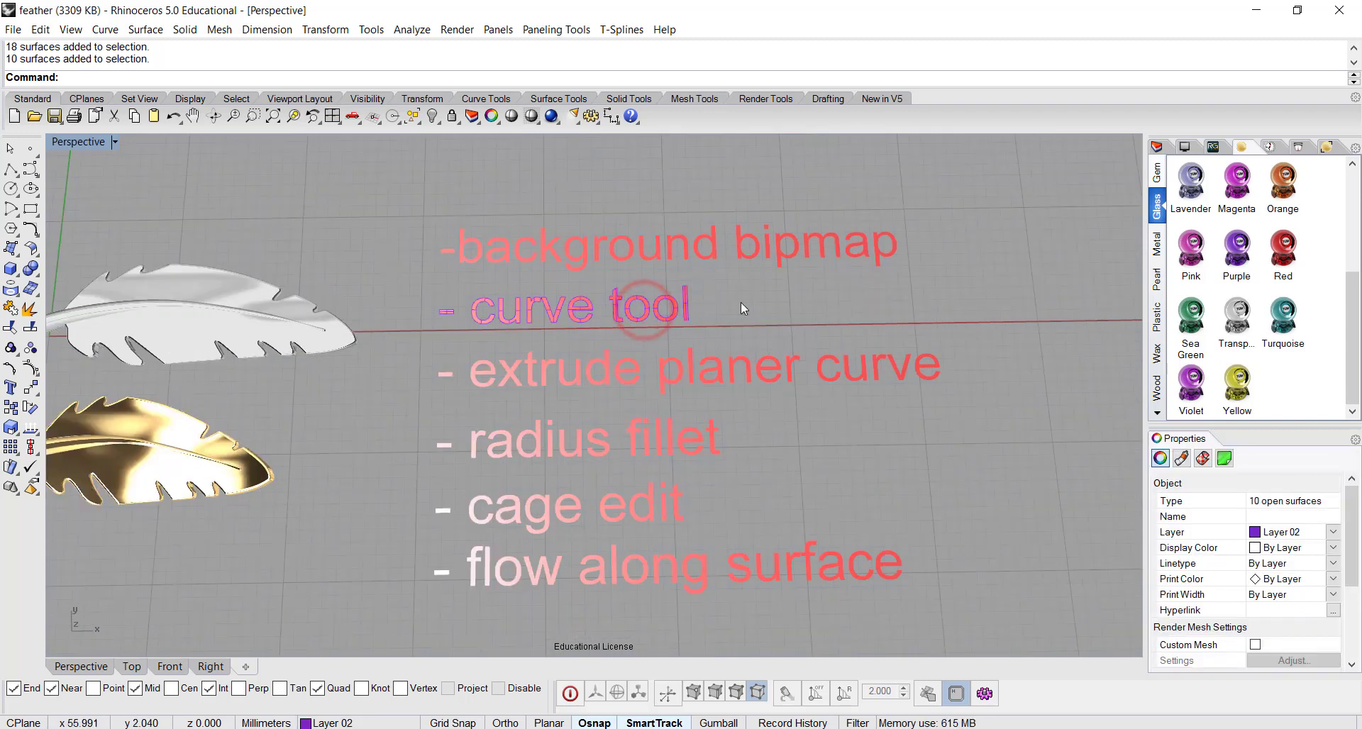
left_click(740, 302)
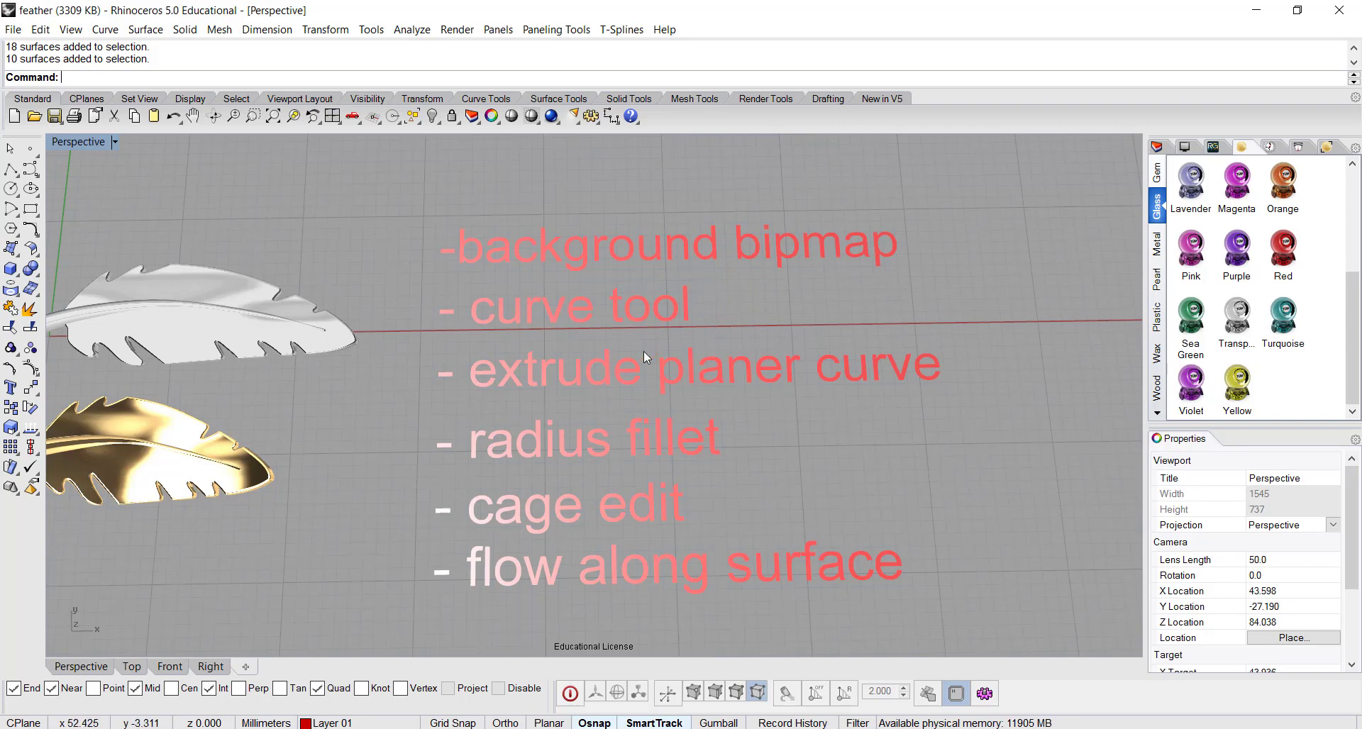
left_click(748, 379)
left_click(776, 419)
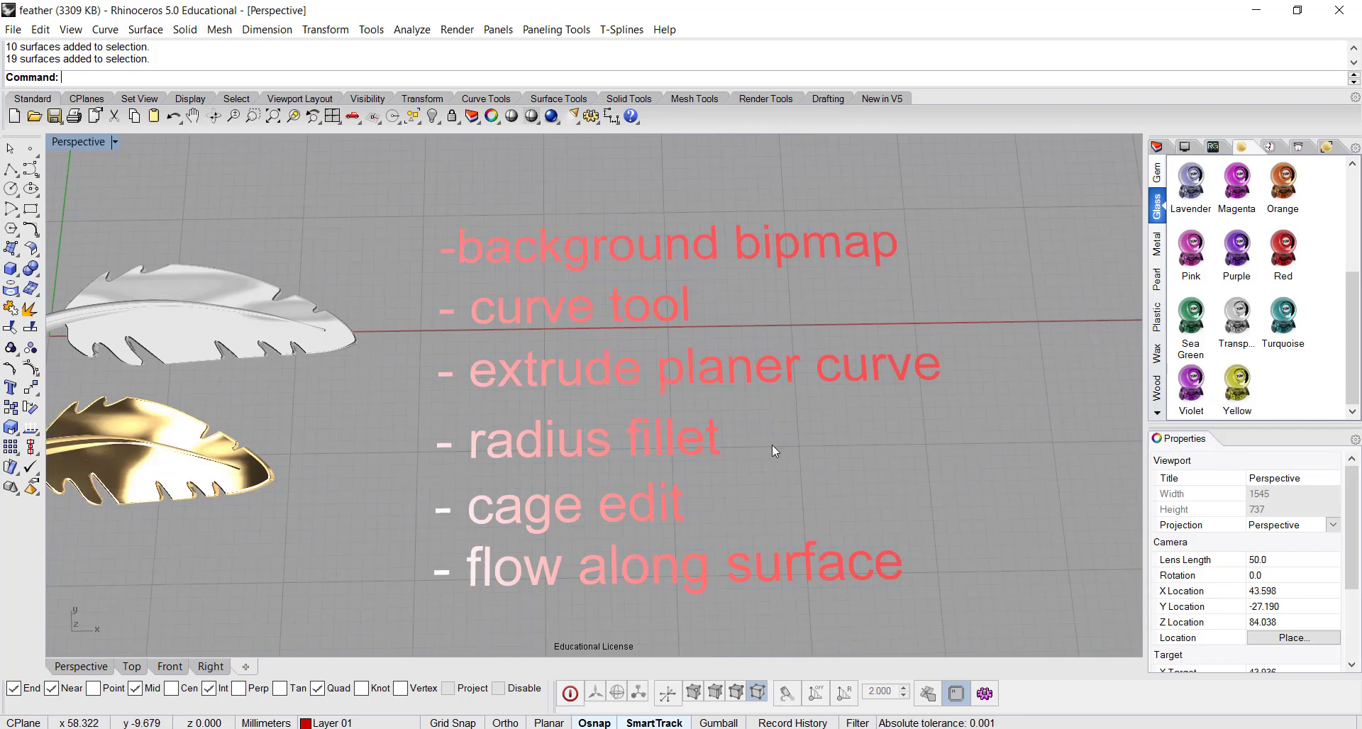
left_click(683, 438)
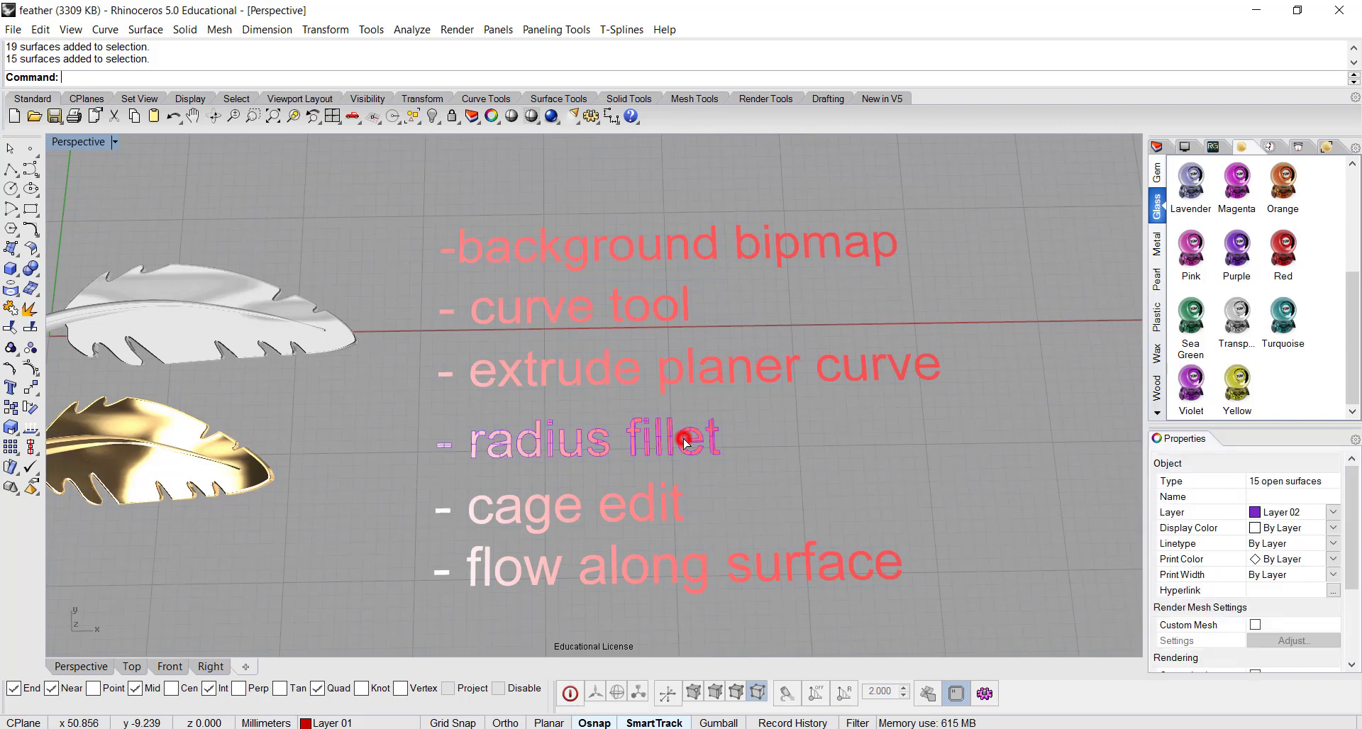
left_click(741, 454)
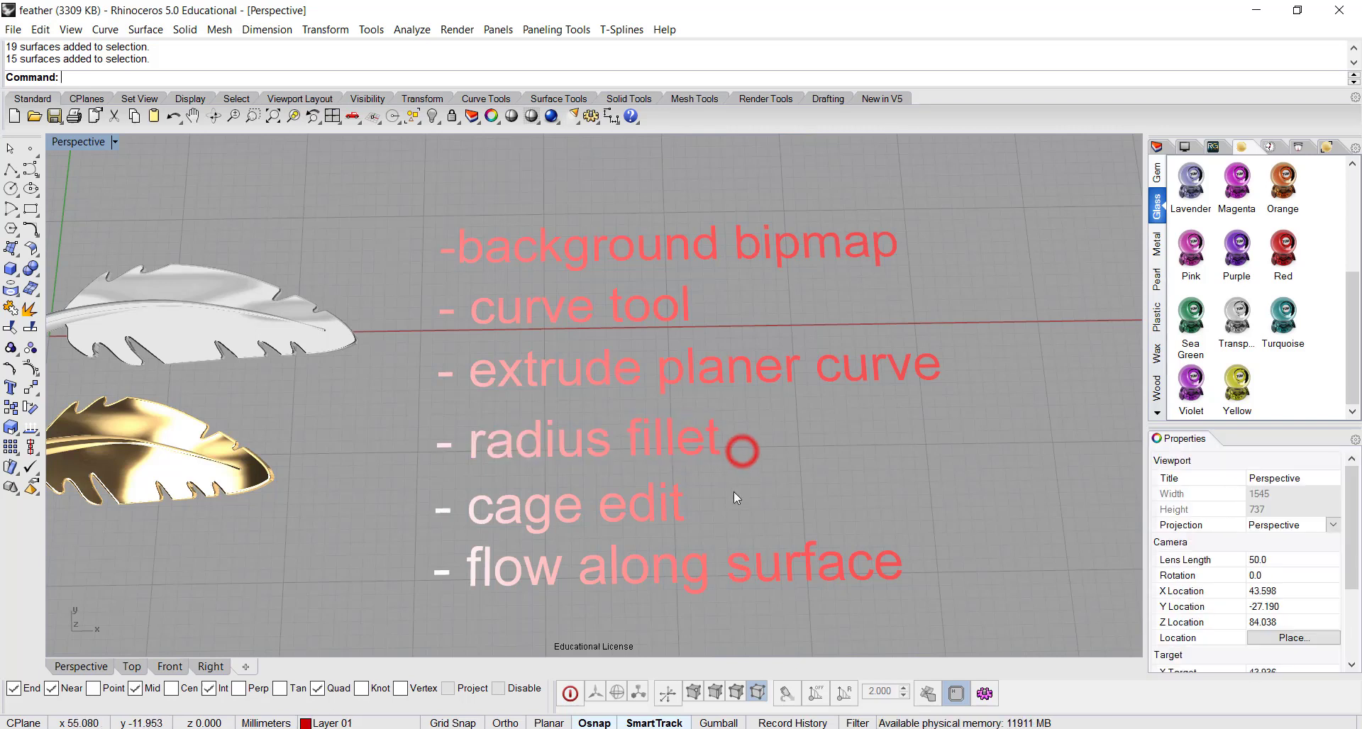
right_click_drag(720, 502, 721, 469)
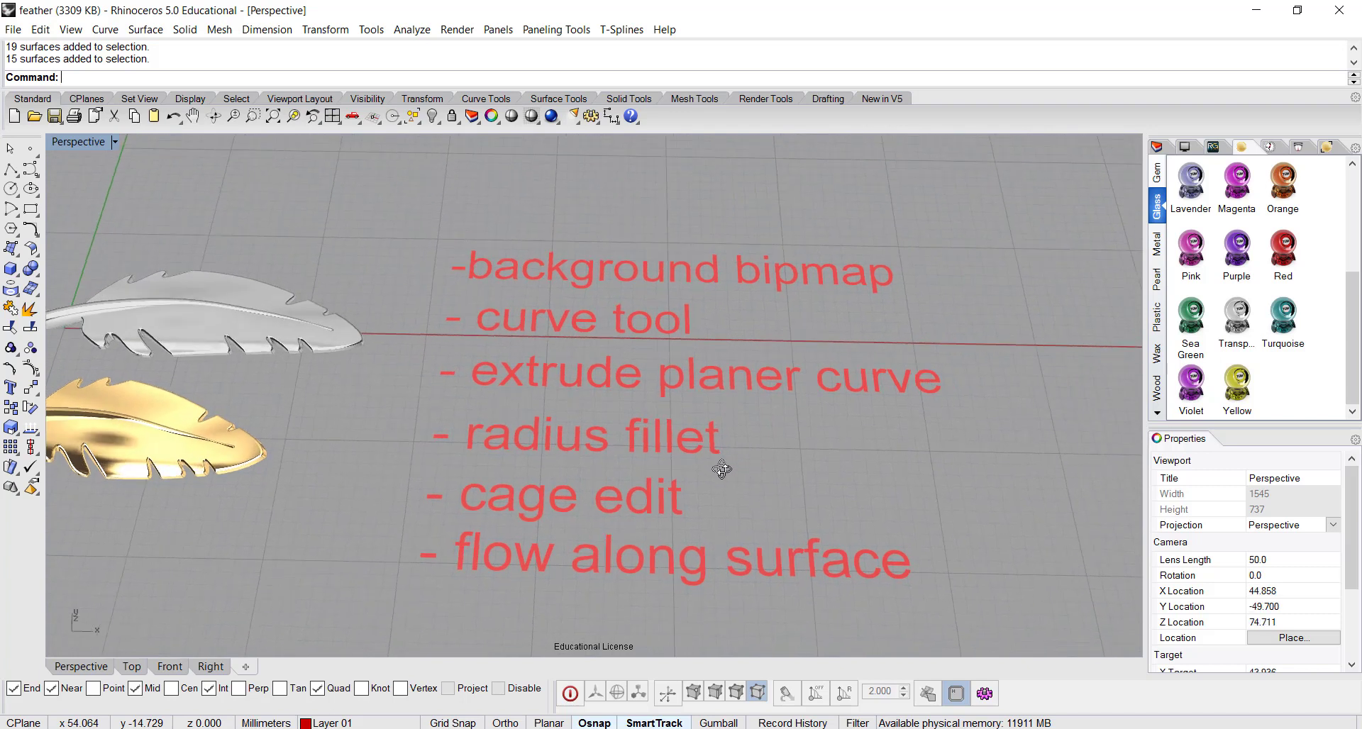
left_click(669, 492)
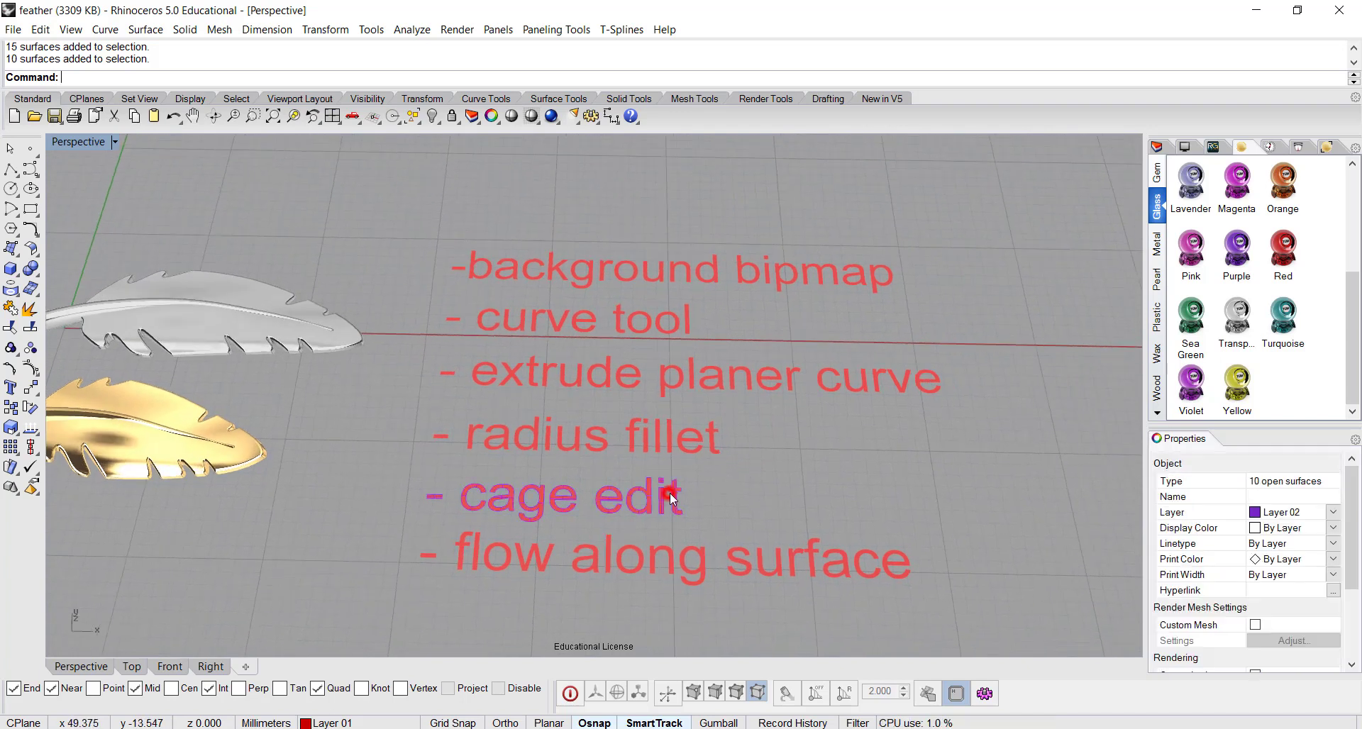
left_click(789, 487)
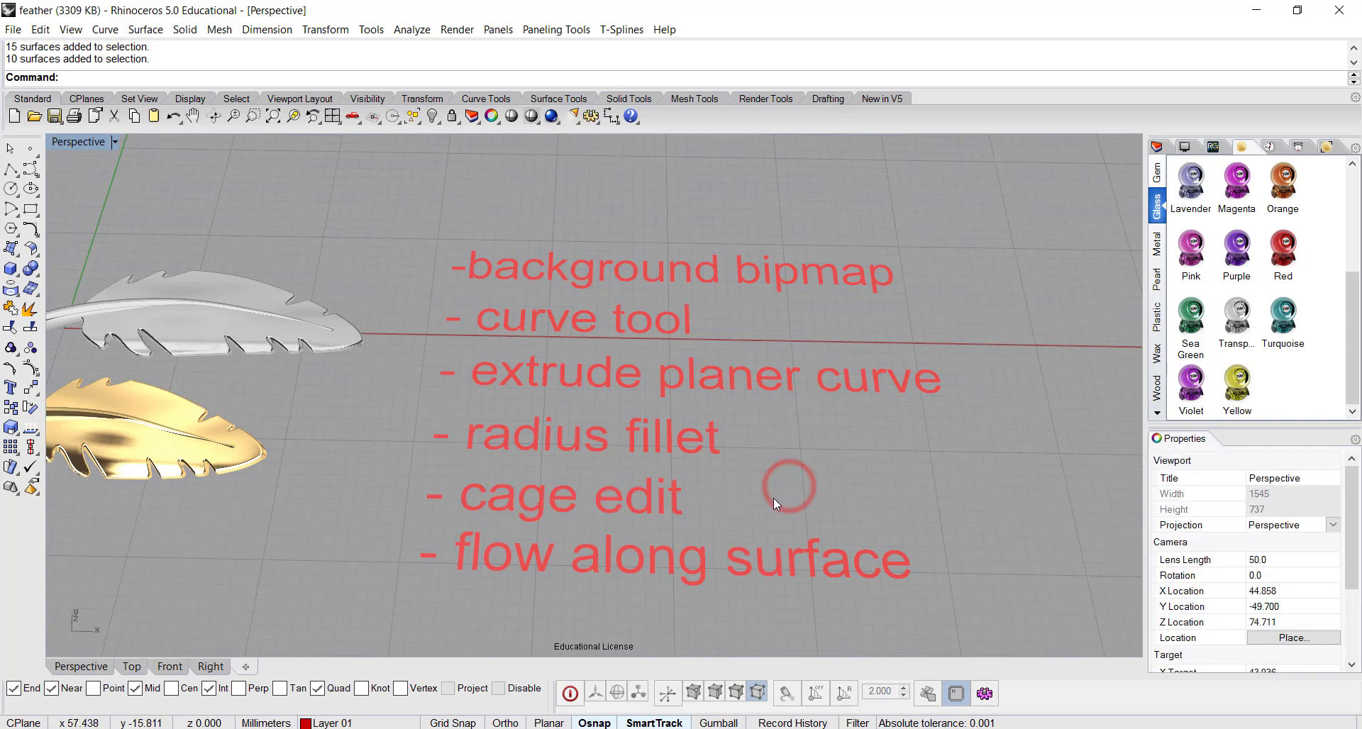
right_click_drag(788, 486, 834, 451)
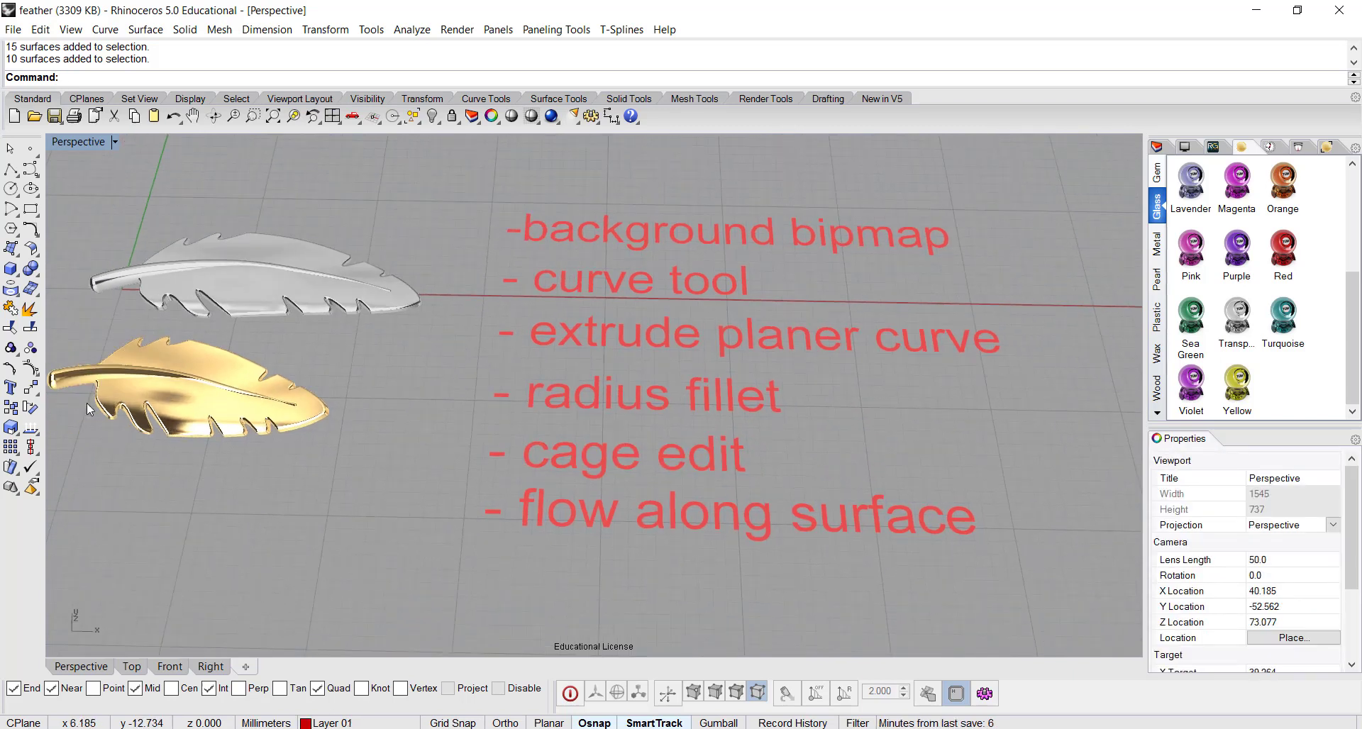
left_click(703, 525)
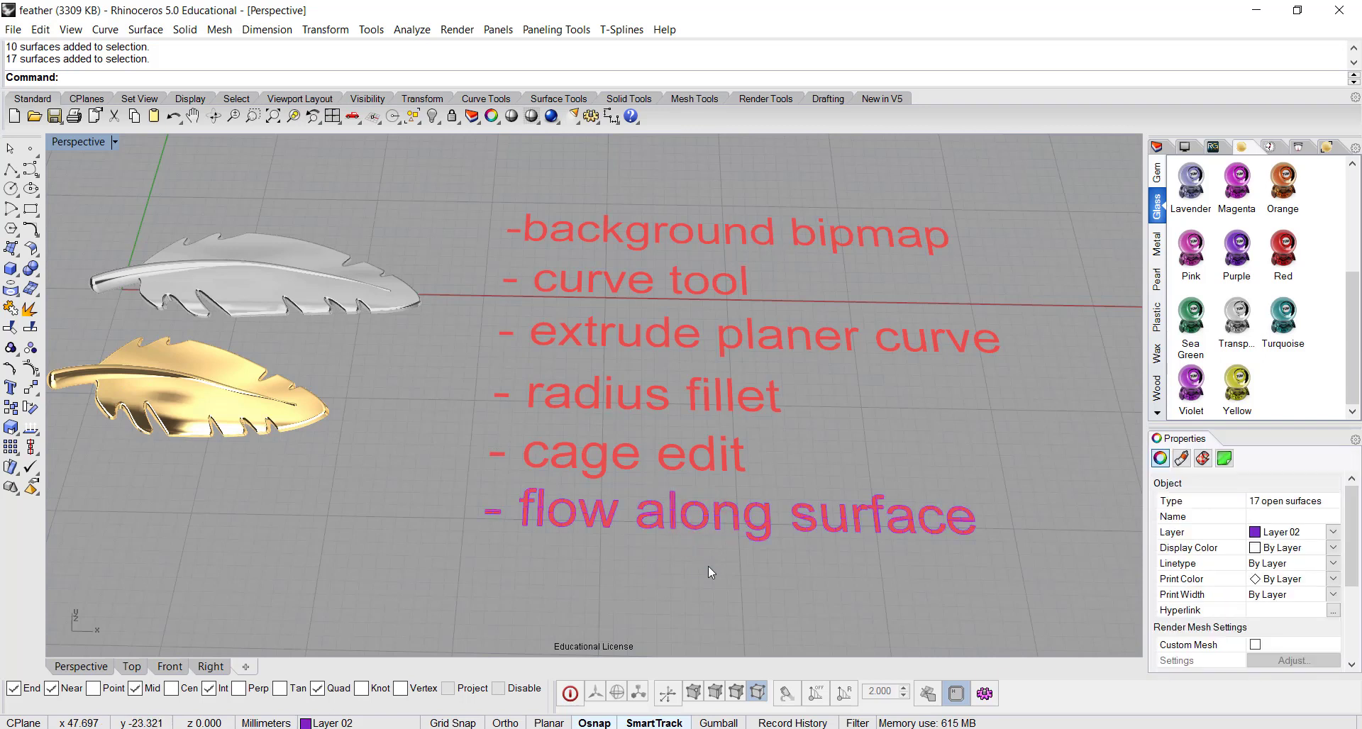
left_click(707, 566)
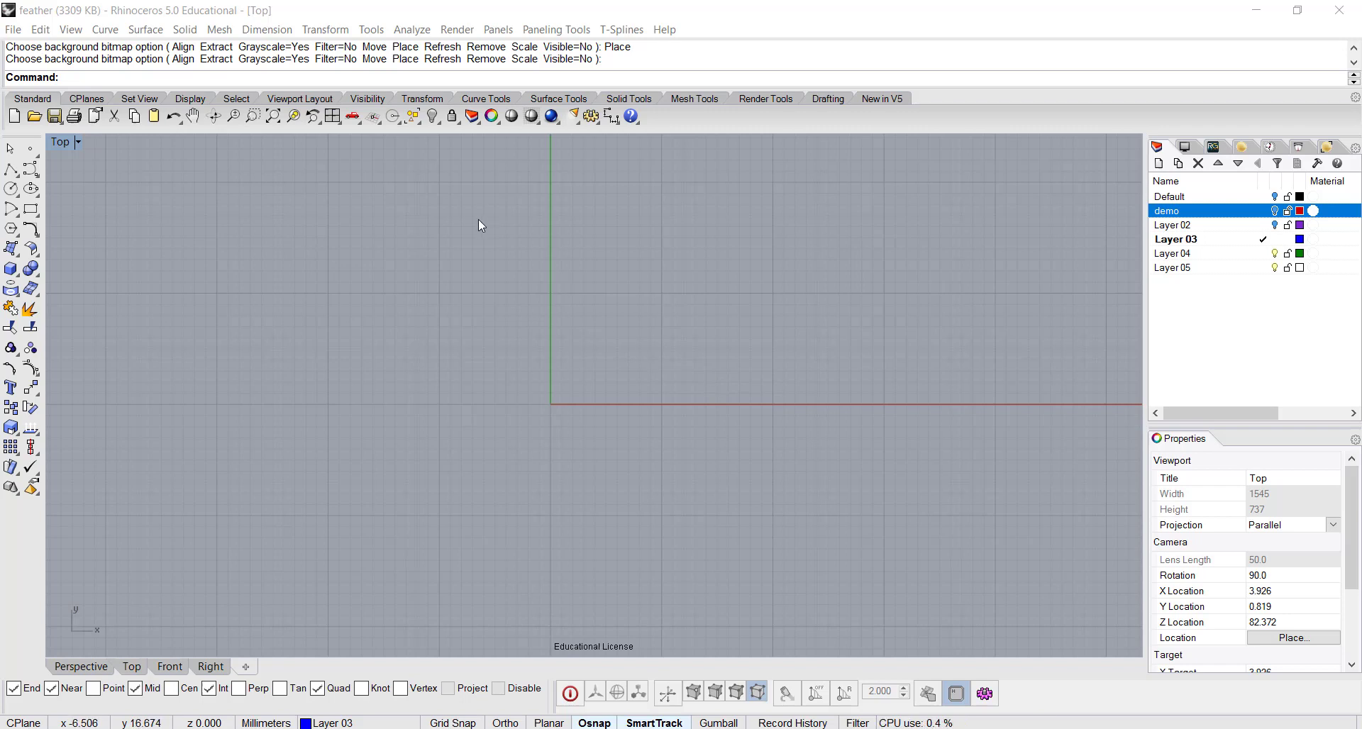
- Place the "feather image" file as a background bitmap around the origin in the Top view using BackgroundBitmap
left_click(278, 77)
type("BackgroundBitmap")
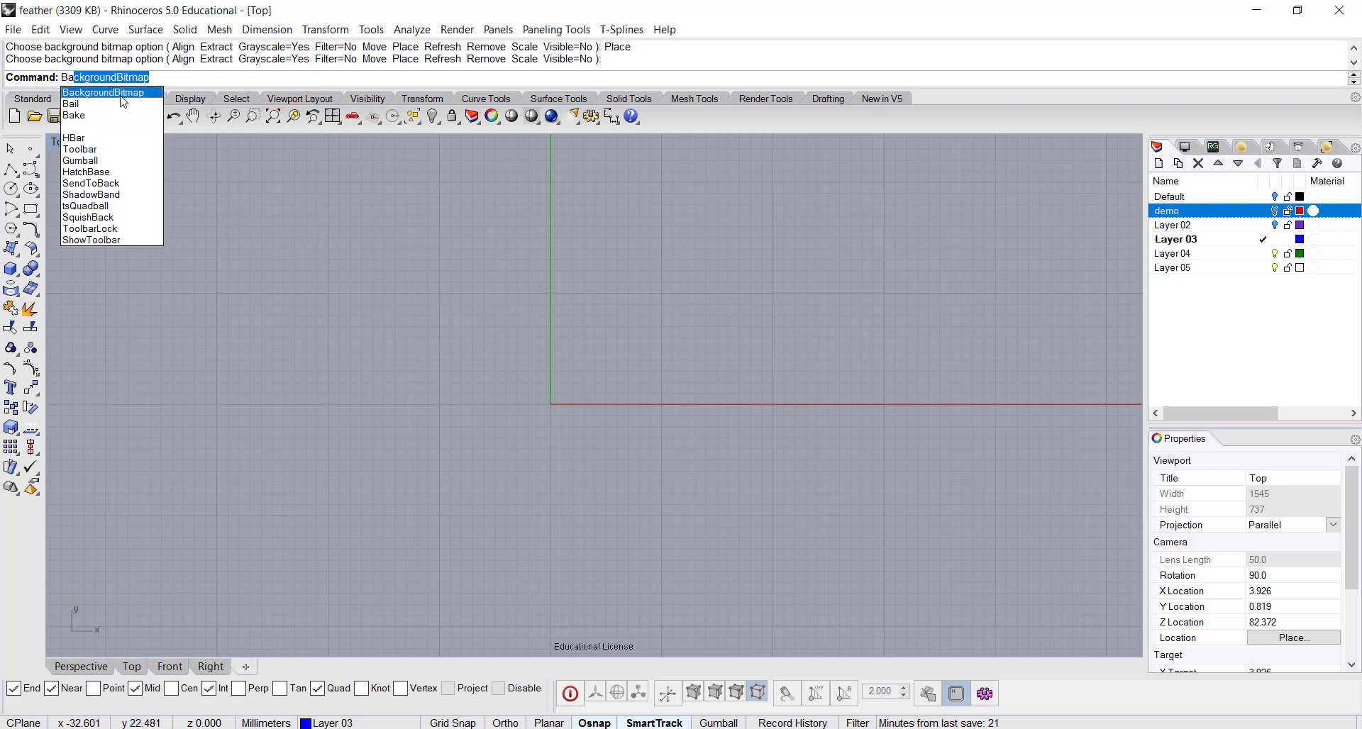
left_click(120, 94)
left_click(422, 76)
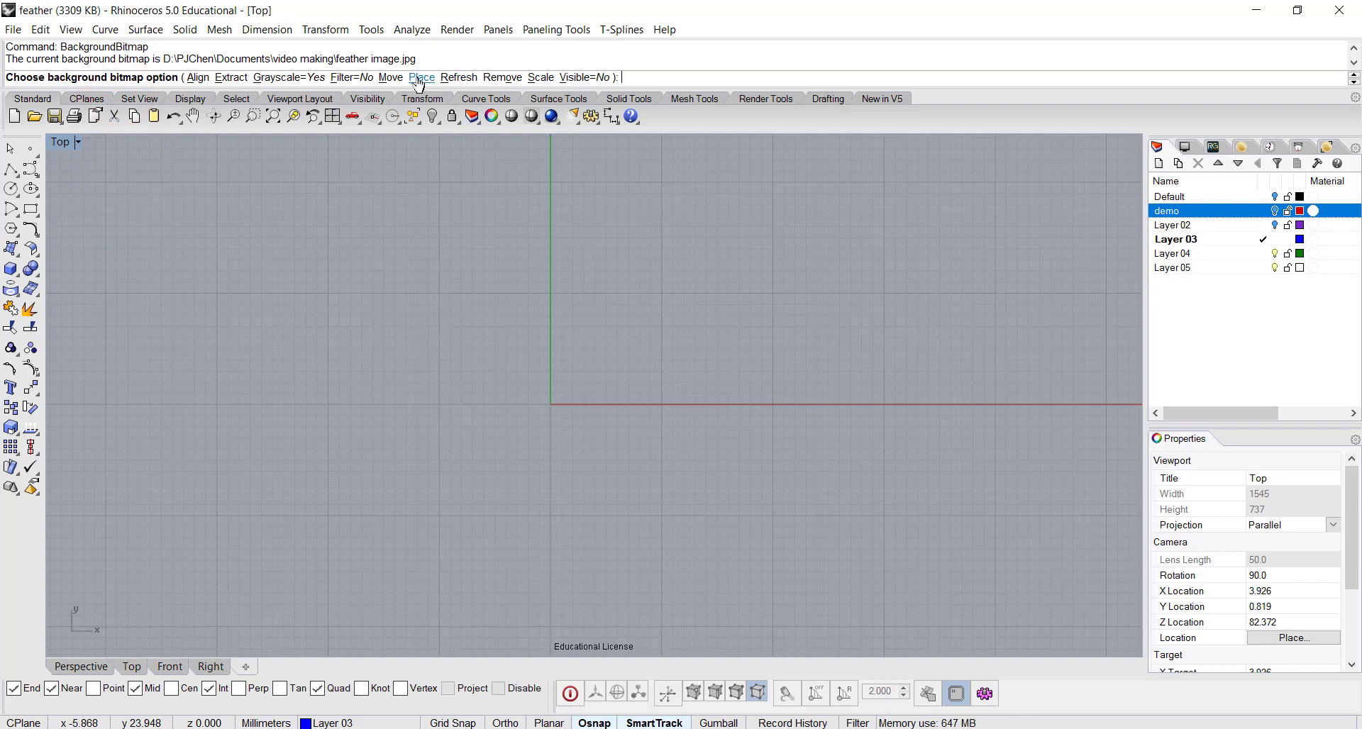
left_click(505, 261)
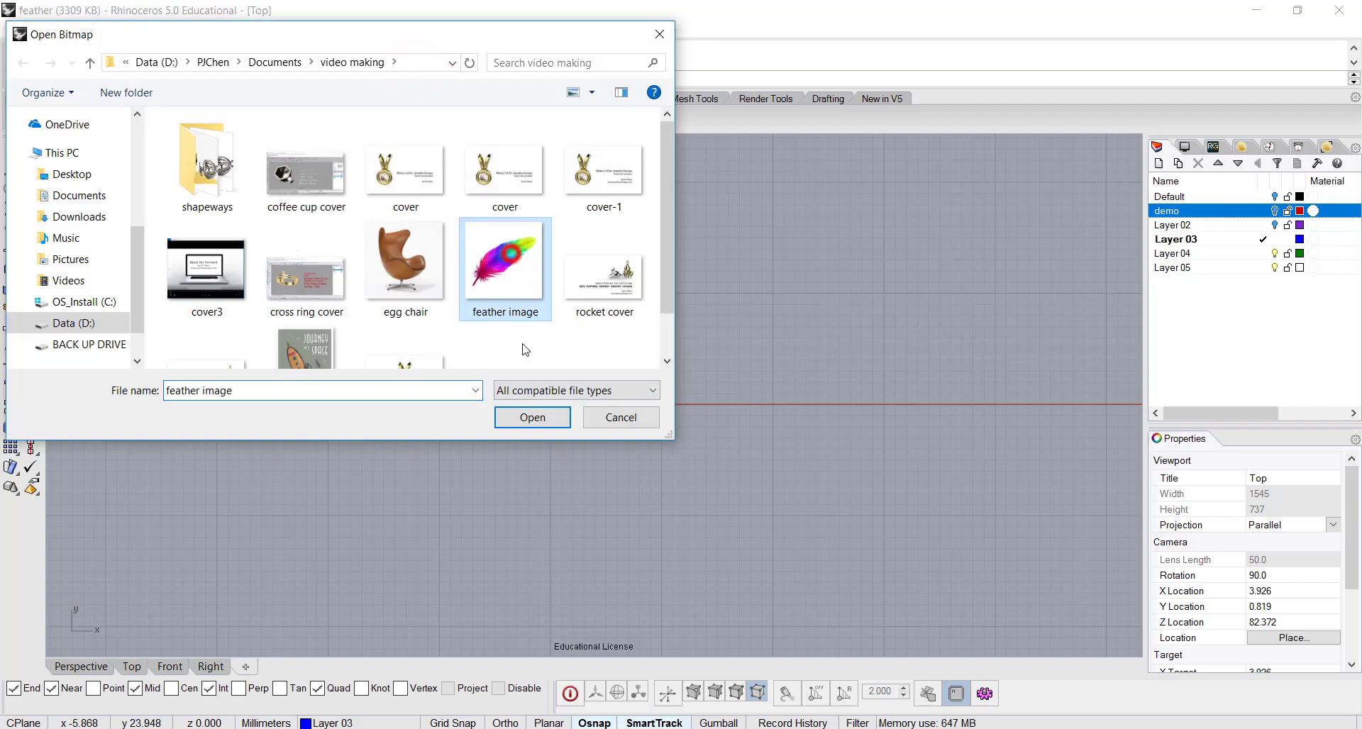
left_click(537, 427)
left_click(354, 238)
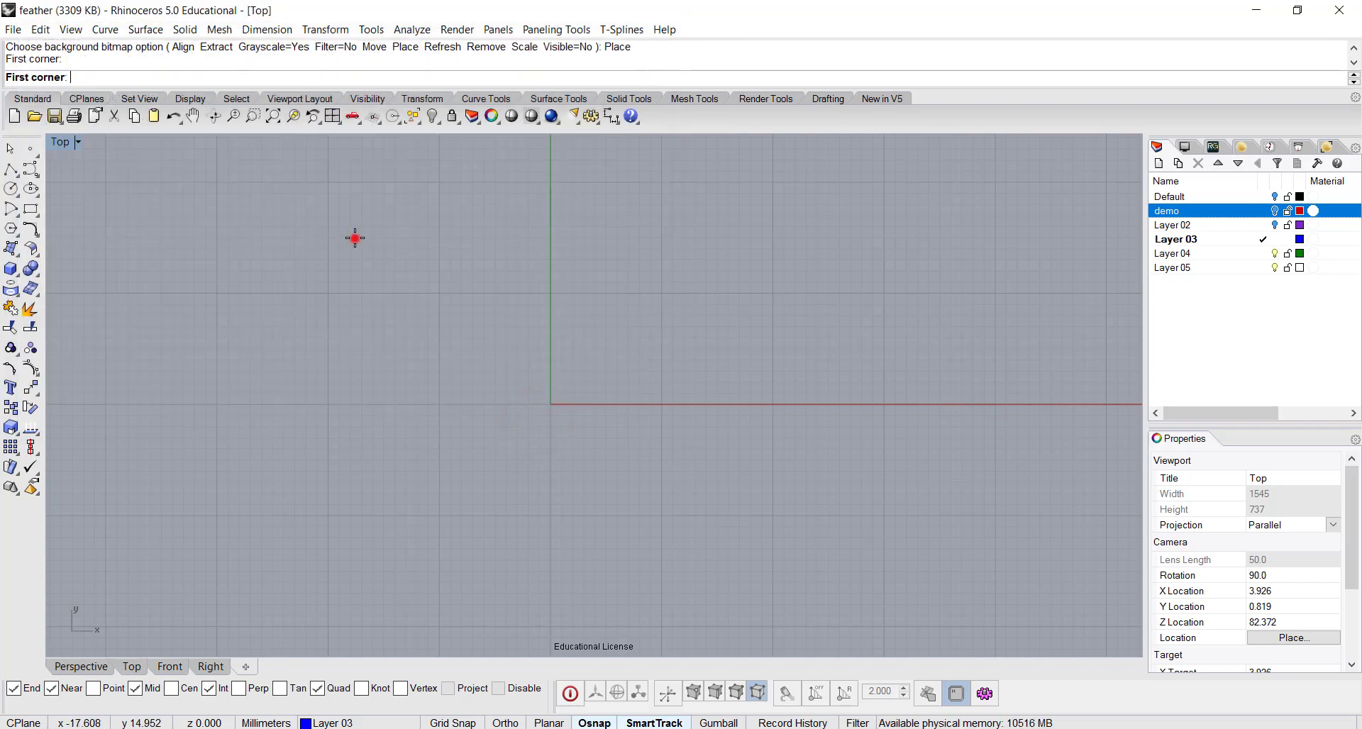
left_click(721, 462)
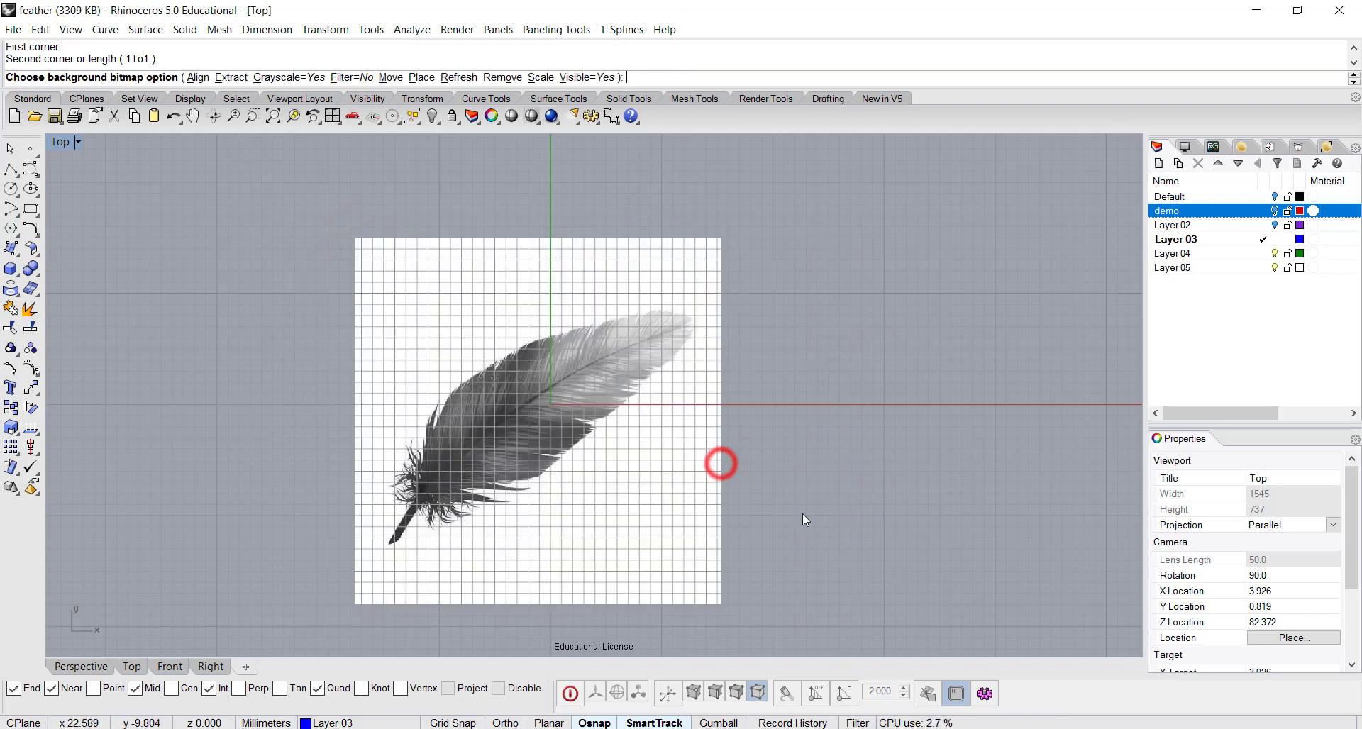
- Trace the feather's upper edge with a degree-3 control-point curve running from the quill base to the tip
scroll(525, 474, "up", 2)
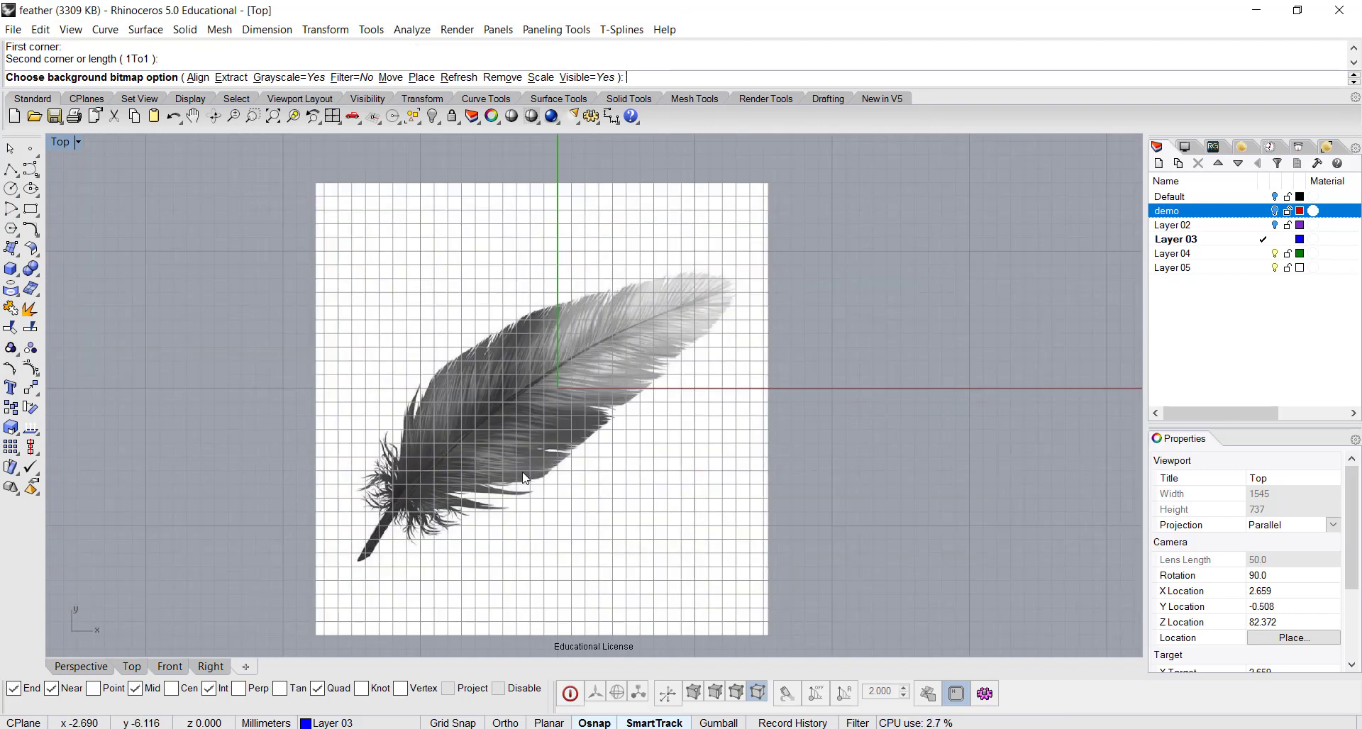
scroll(539, 455, "up", 1)
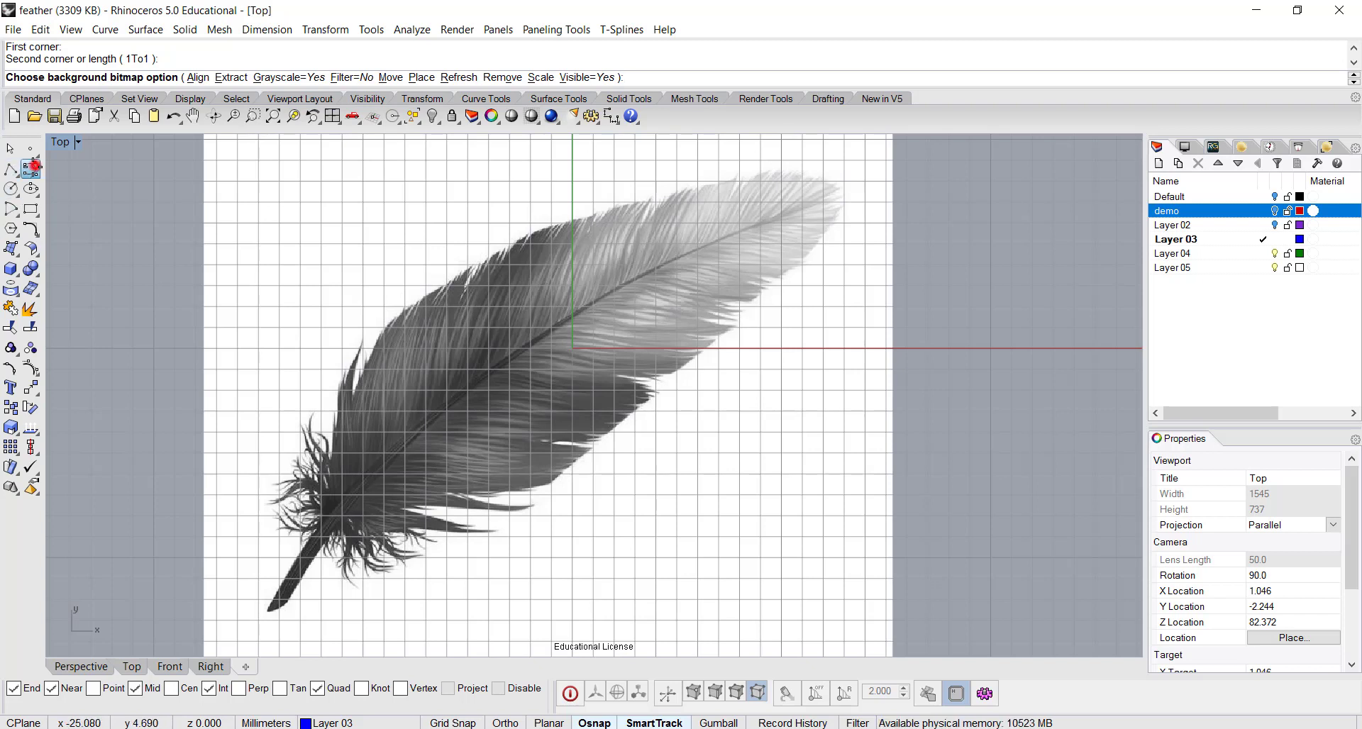
left_click(31, 169)
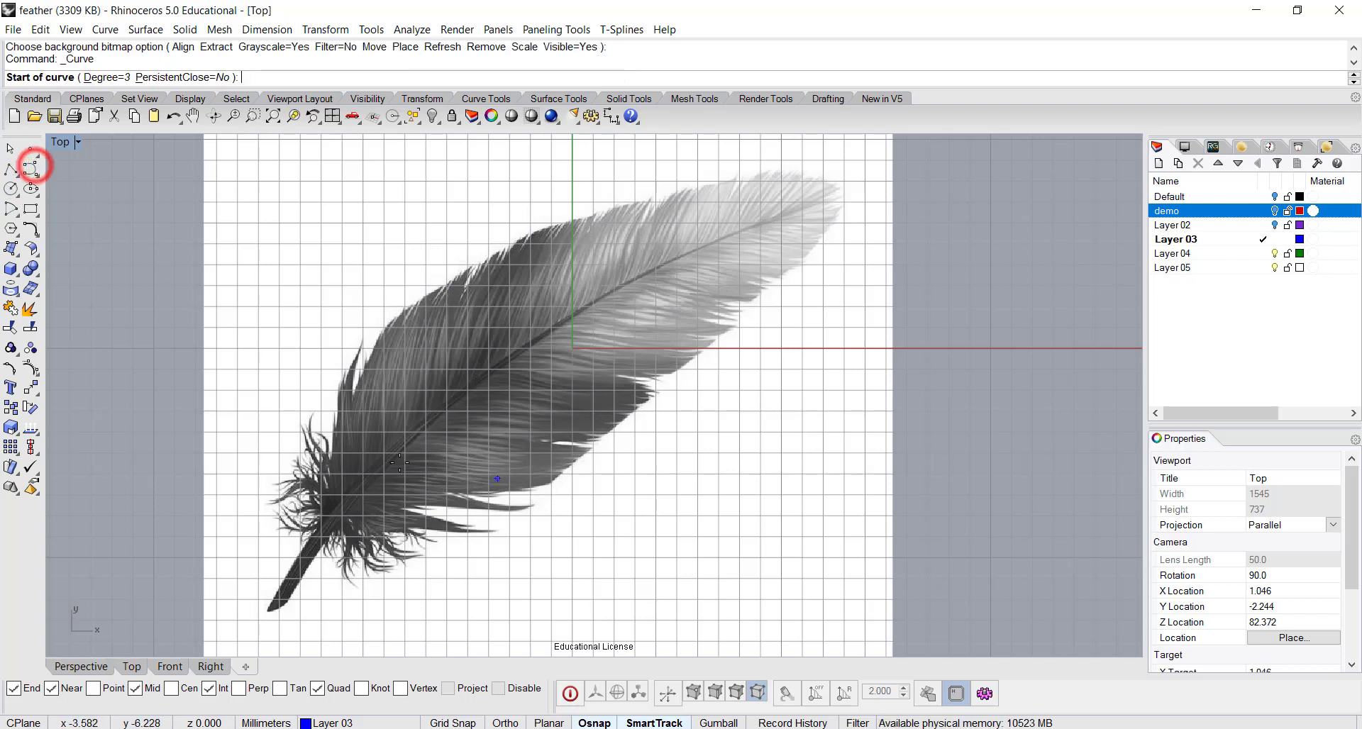
left_click(306, 528)
left_click(284, 480)
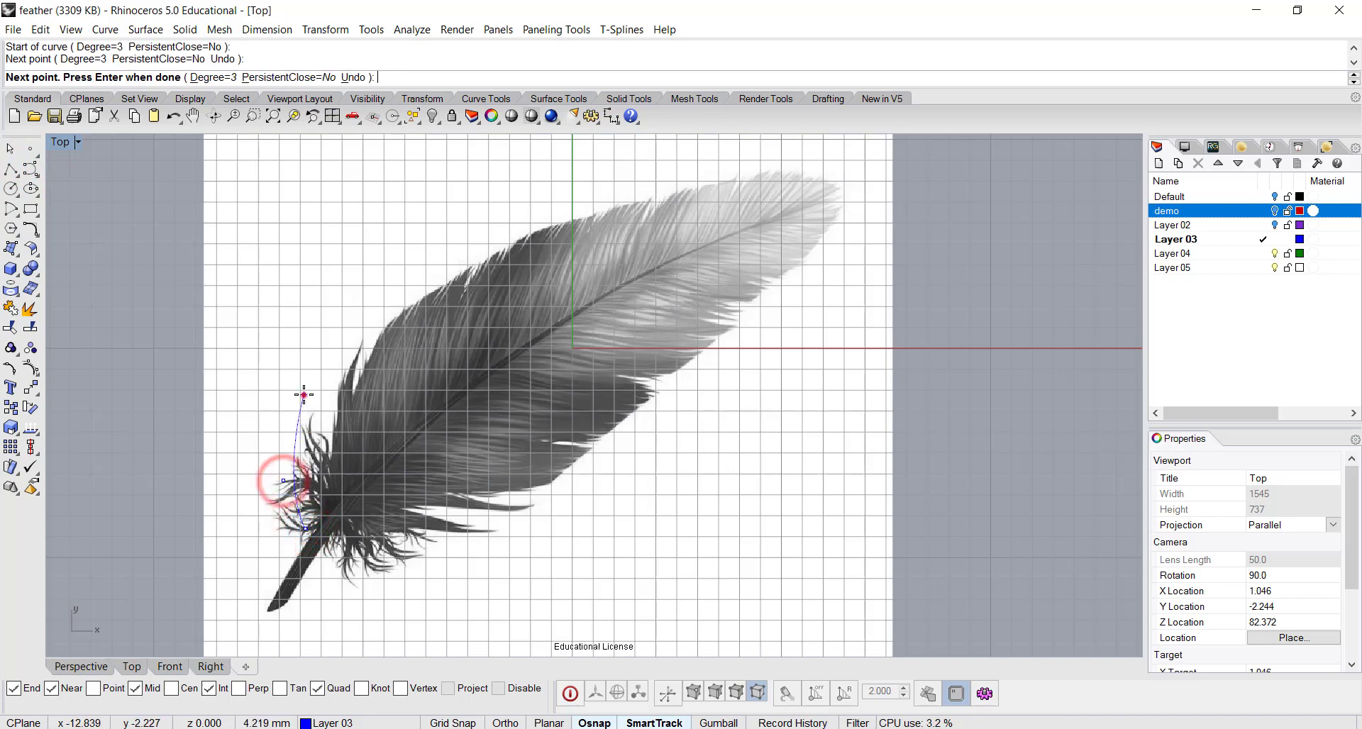
left_click(303, 395)
left_click(369, 296)
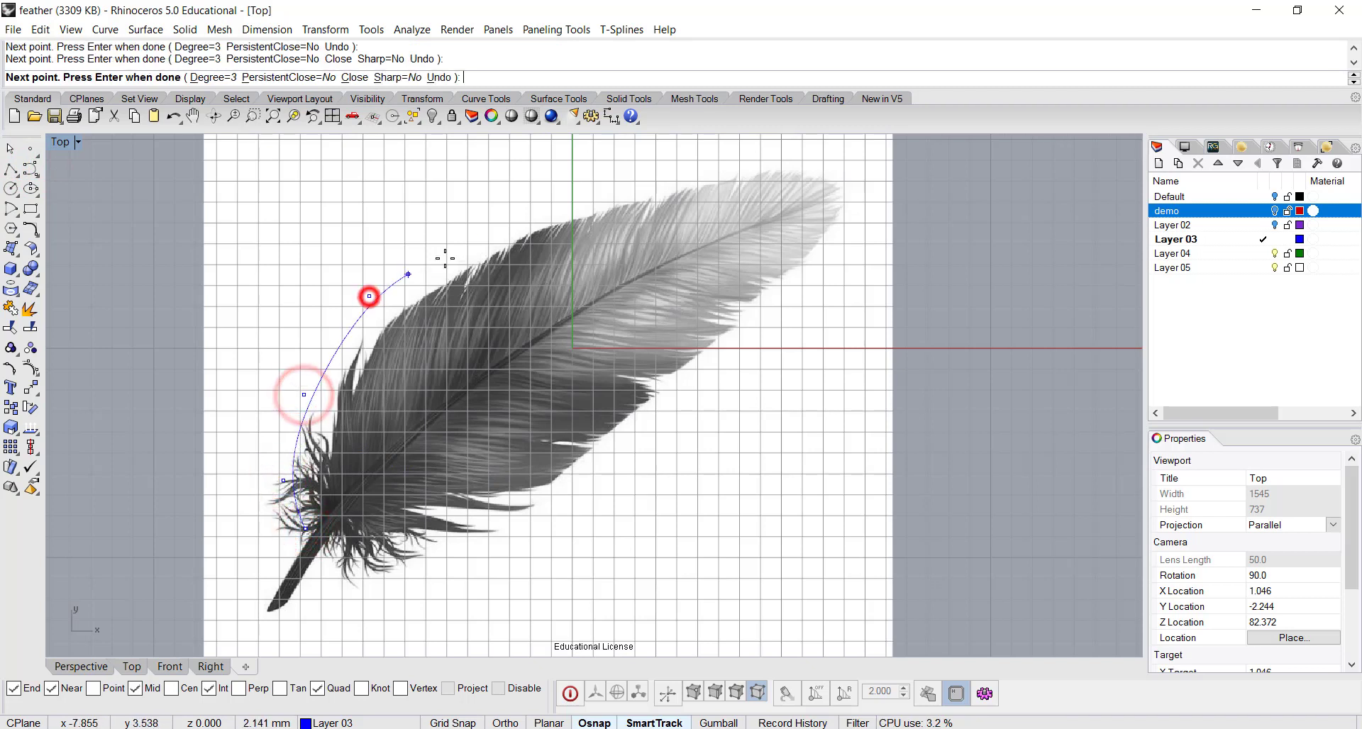
left_click(618, 190)
left_click(748, 171)
left_click(824, 168)
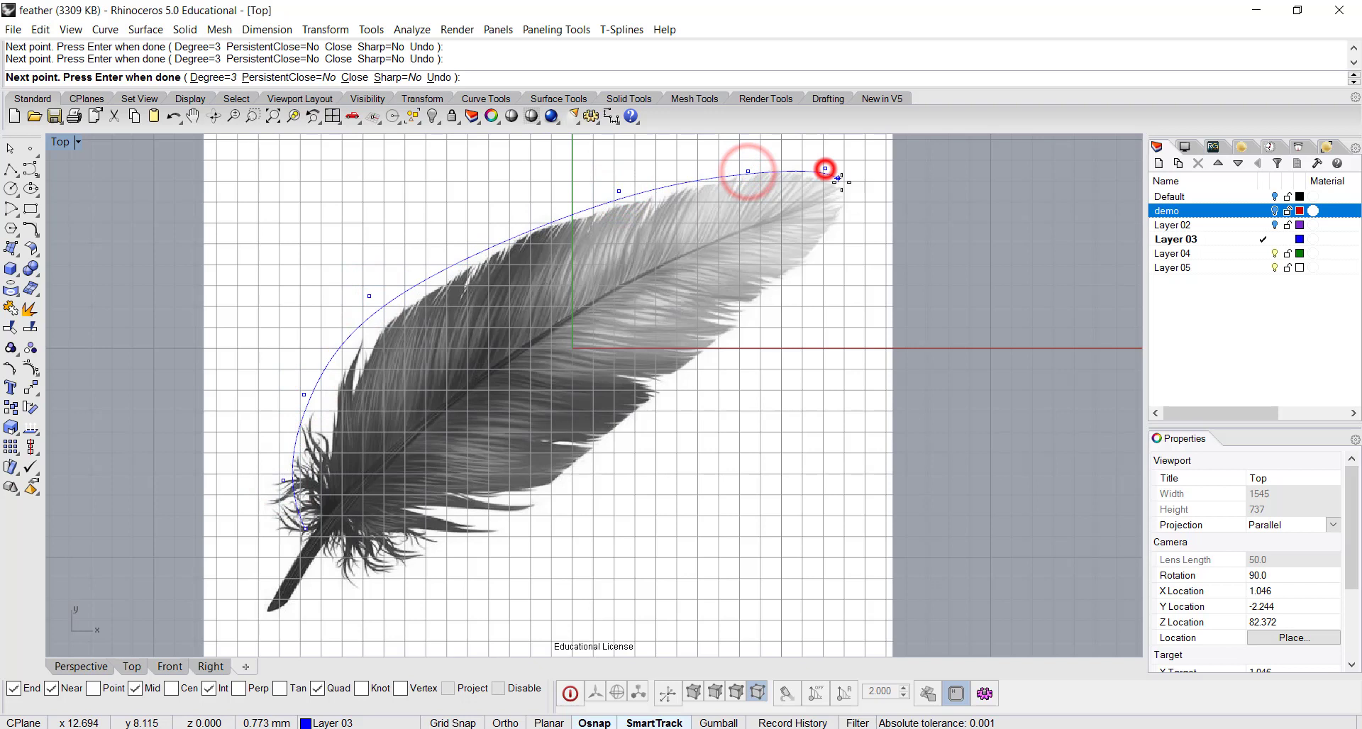
left_click(846, 196)
key("Return")
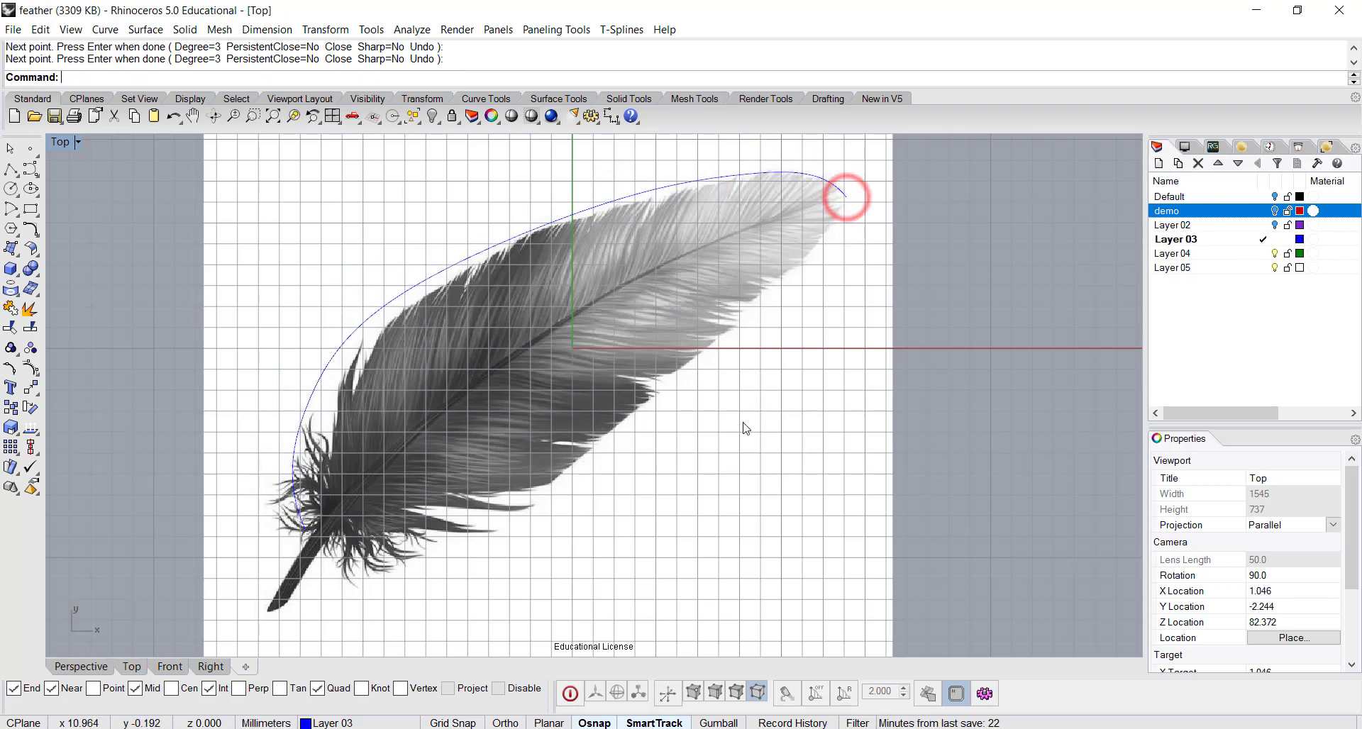
- Trace the feather's lower edge with a second degree-3 curve joining the first curve's start at the quill to its end at the tip
key("Return")
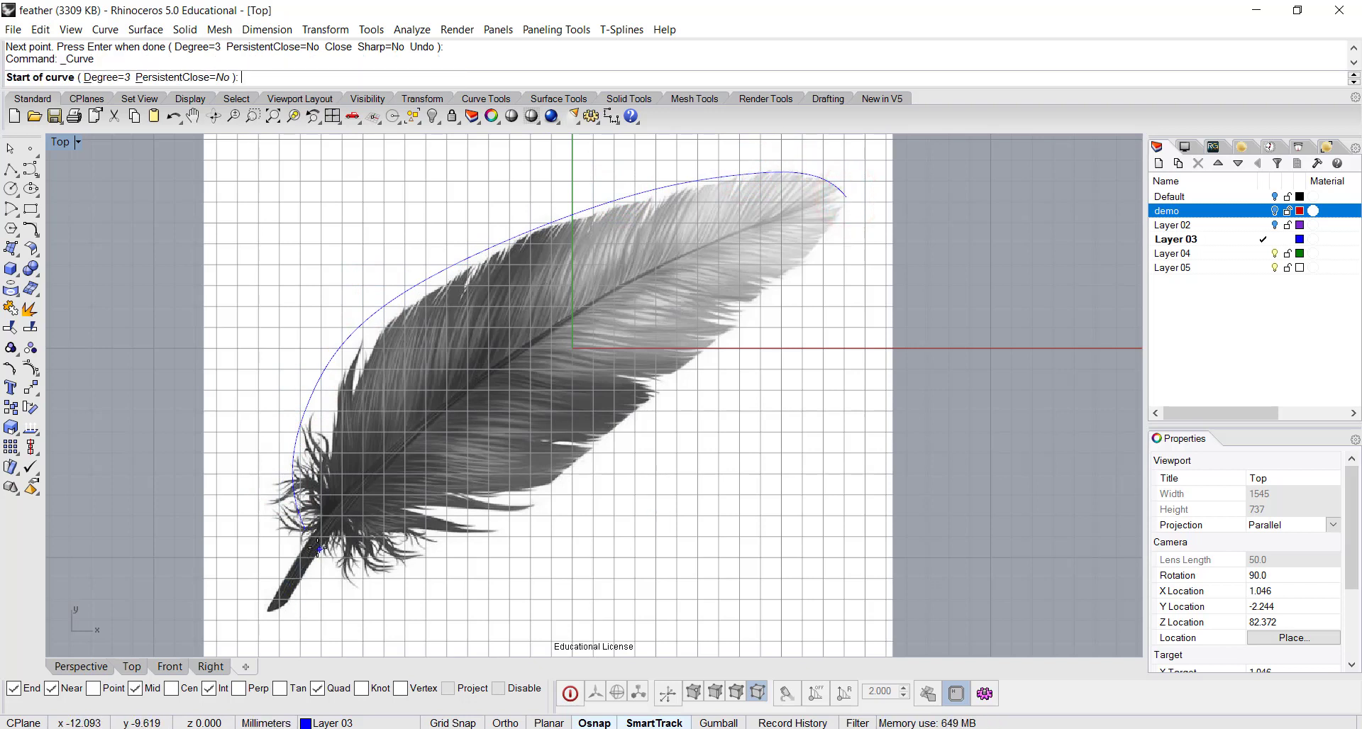
left_click(305, 529)
left_click(352, 574)
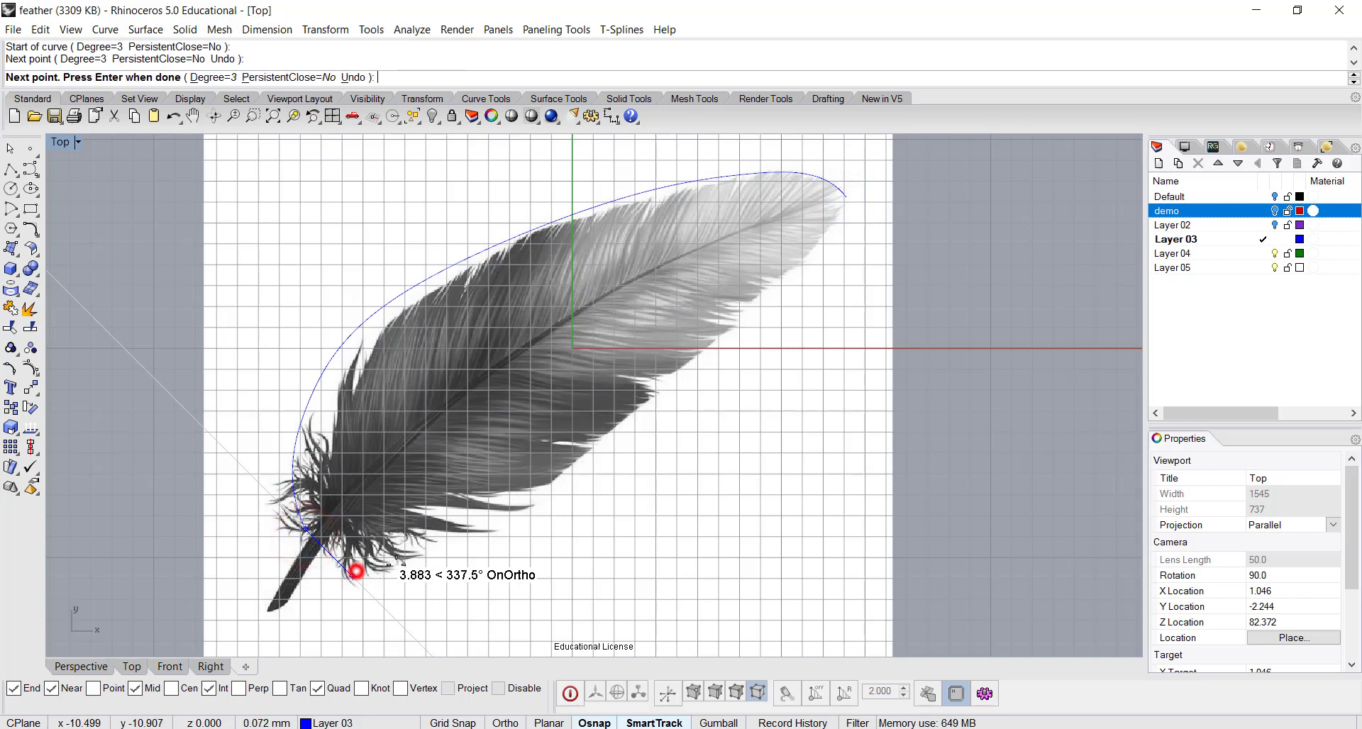
left_click(476, 547)
left_click(591, 455)
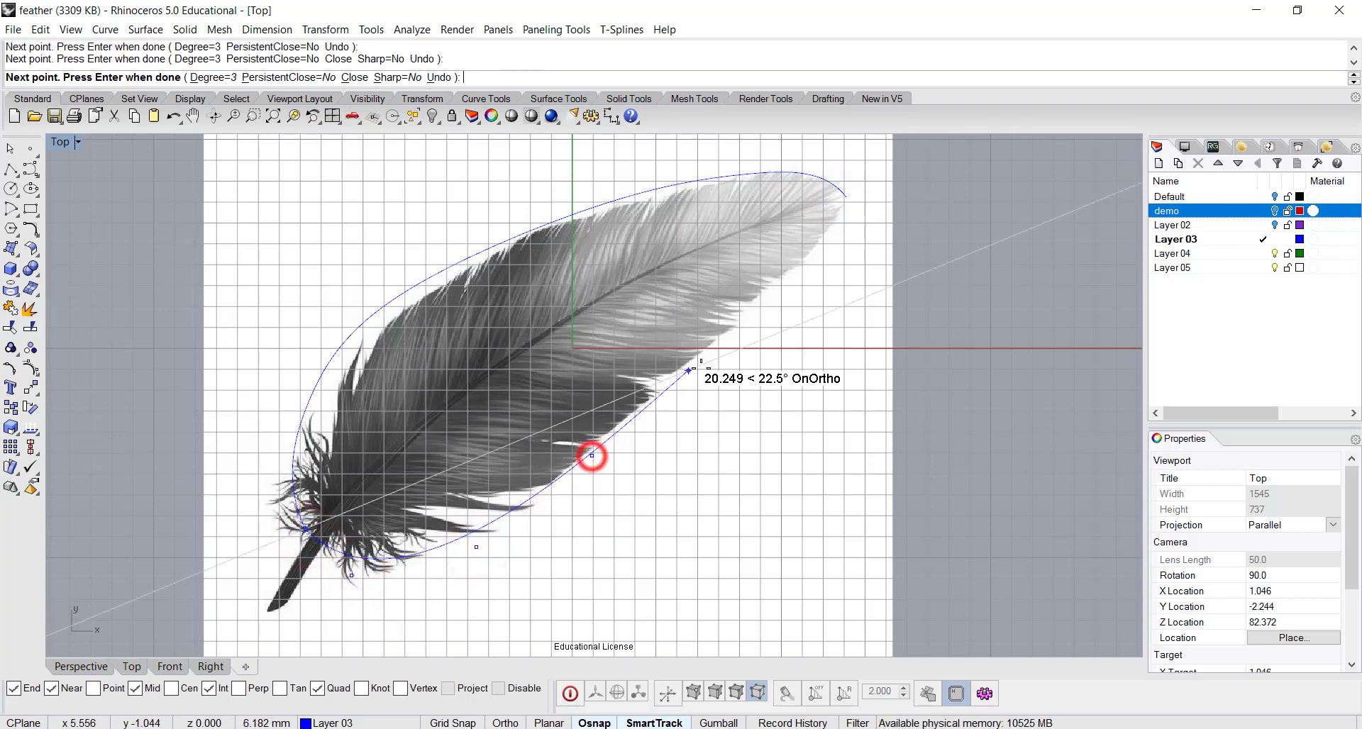
left_click(755, 302)
left_click(845, 197)
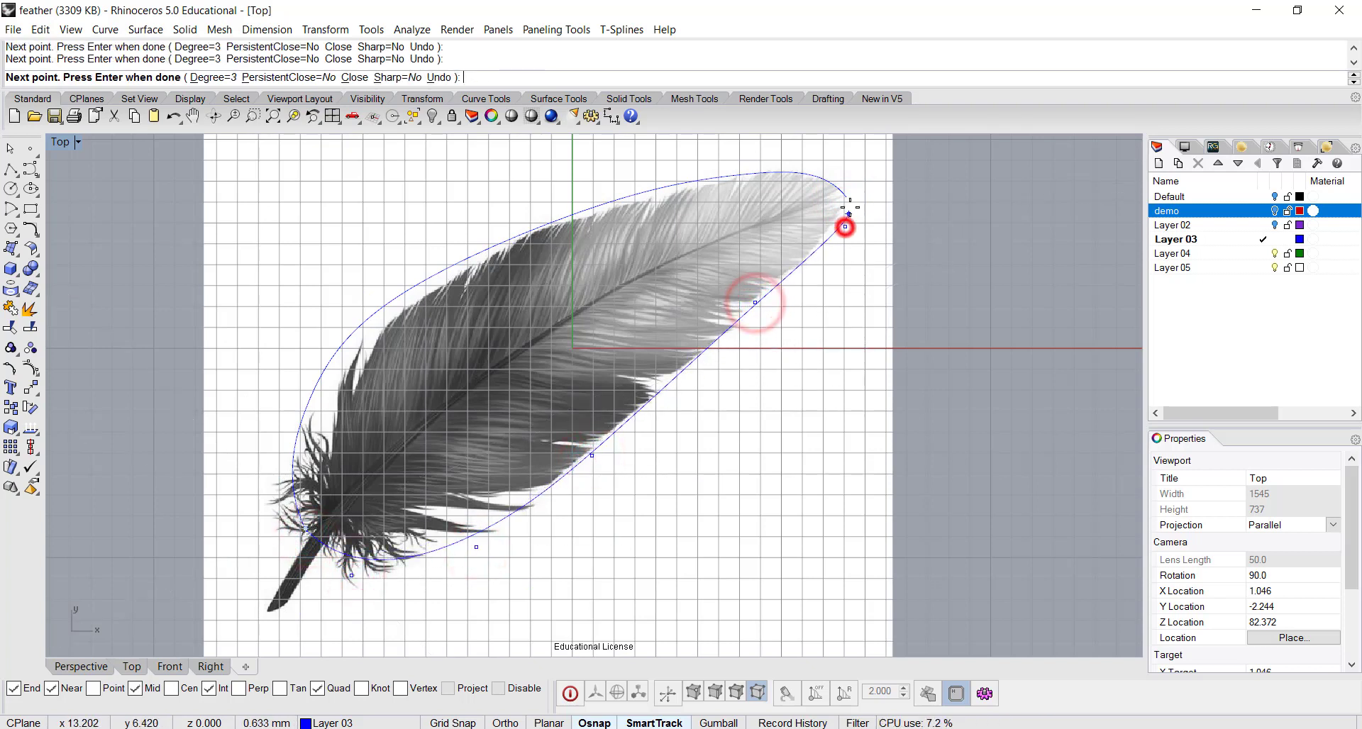
key("Return")
scroll(709, 268, "up", 2)
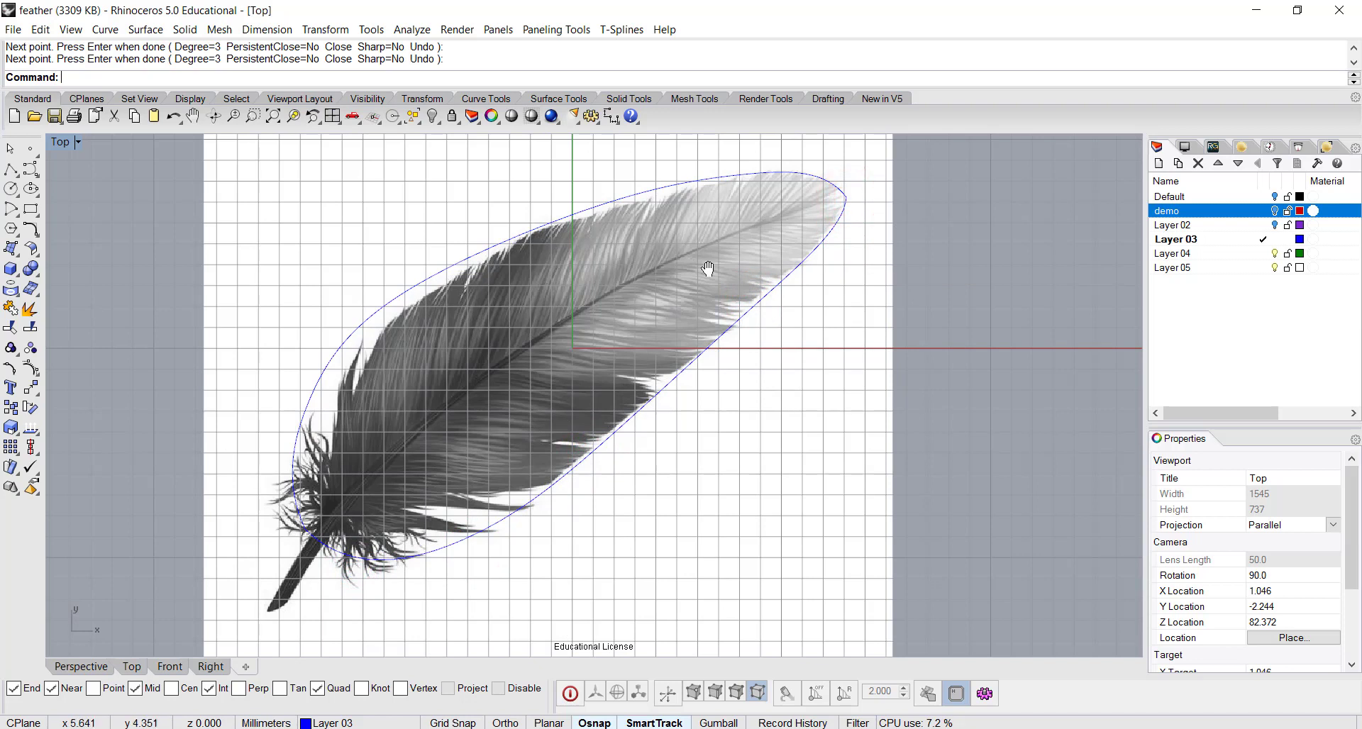
right_click_drag(710, 268, 751, 252)
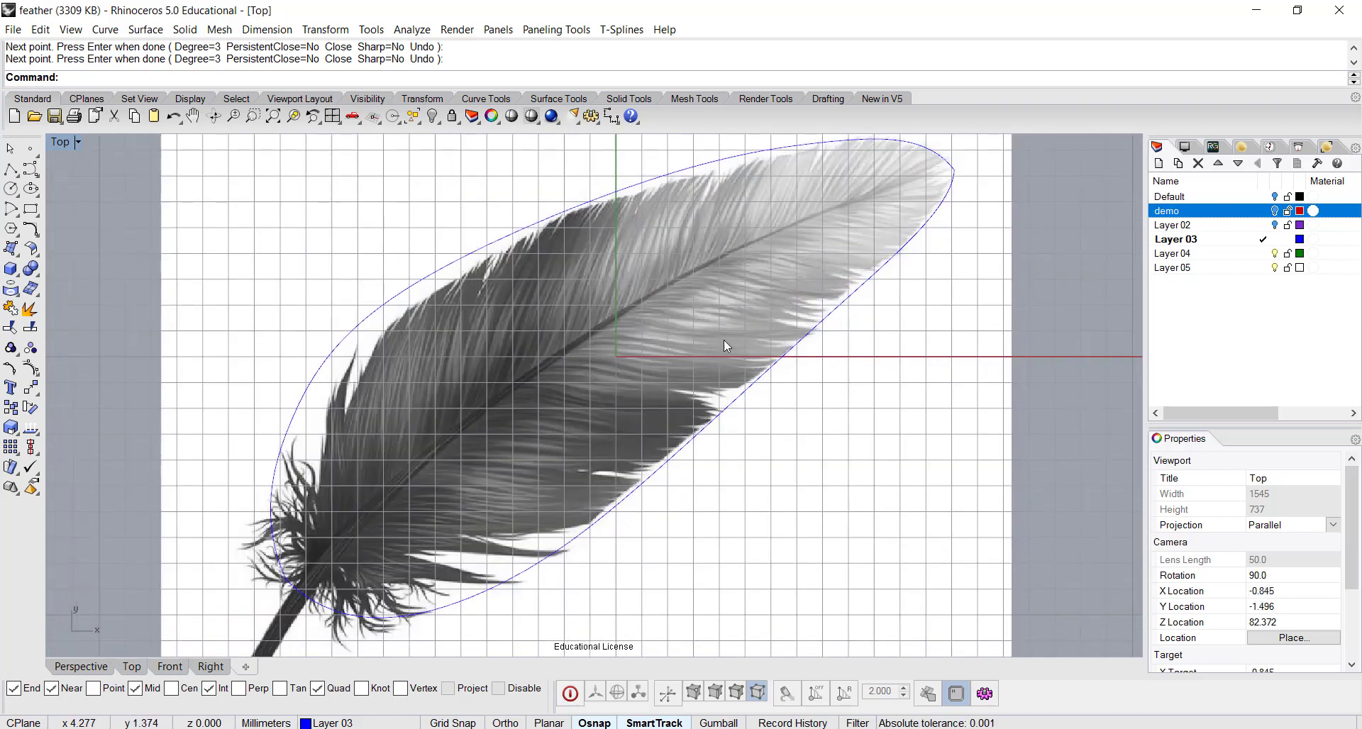
- Show the upper edge curve's control points and use the Gumball to move the two outer points near the quill inward to fit the feather
left_click(746, 401)
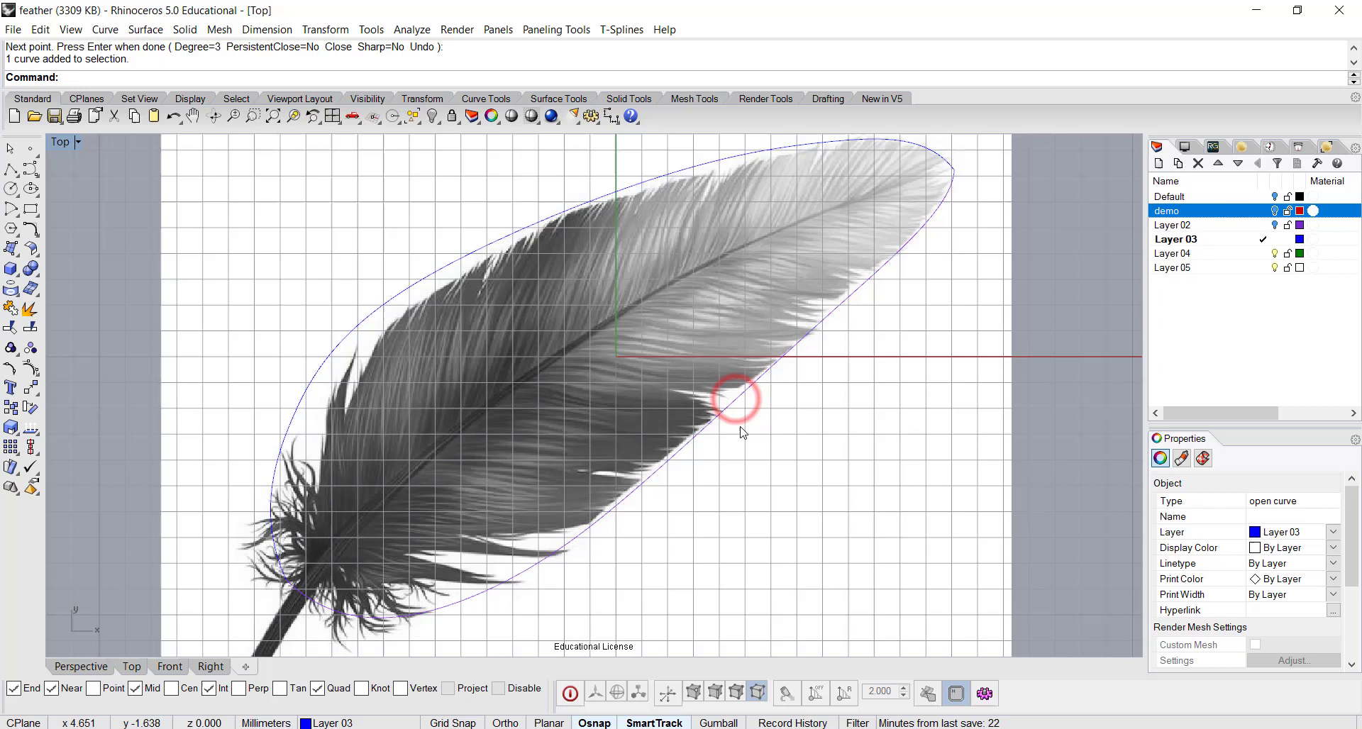
right_click_drag(865, 392, 802, 430)
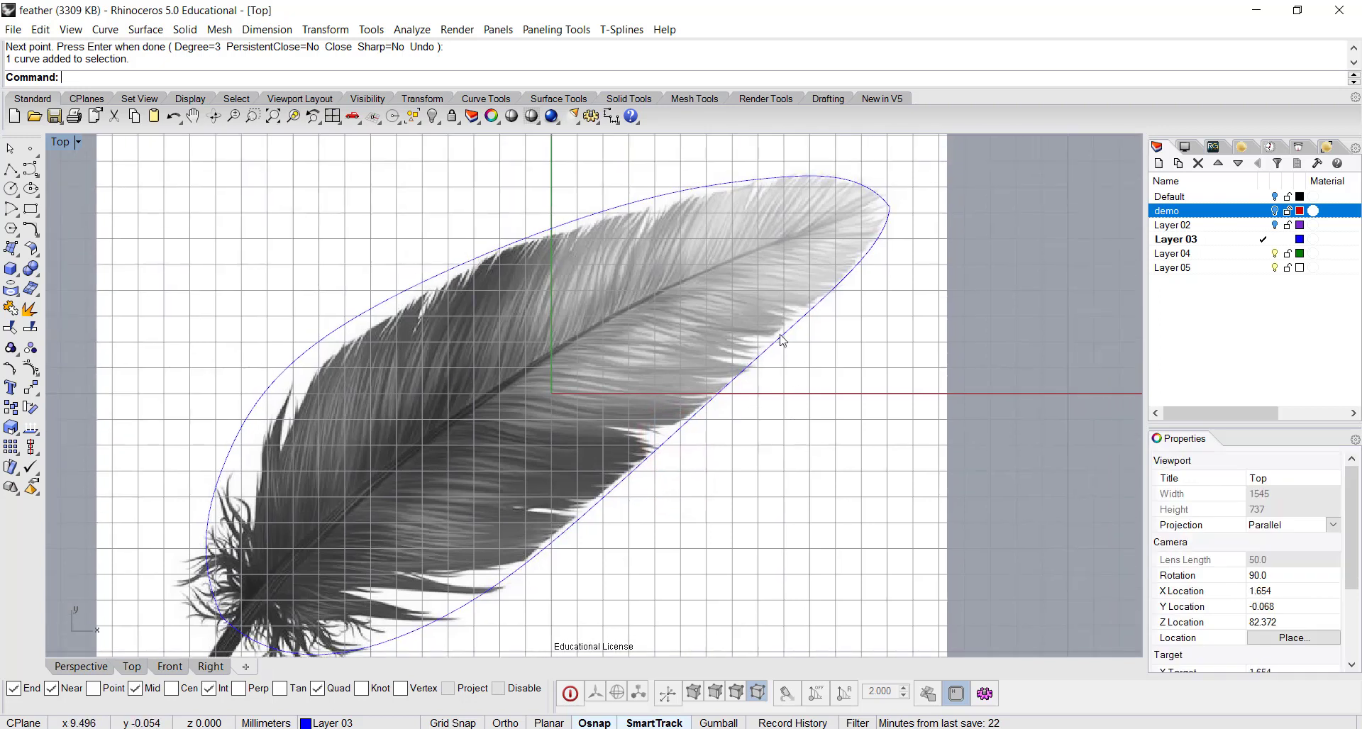
left_click(31, 368)
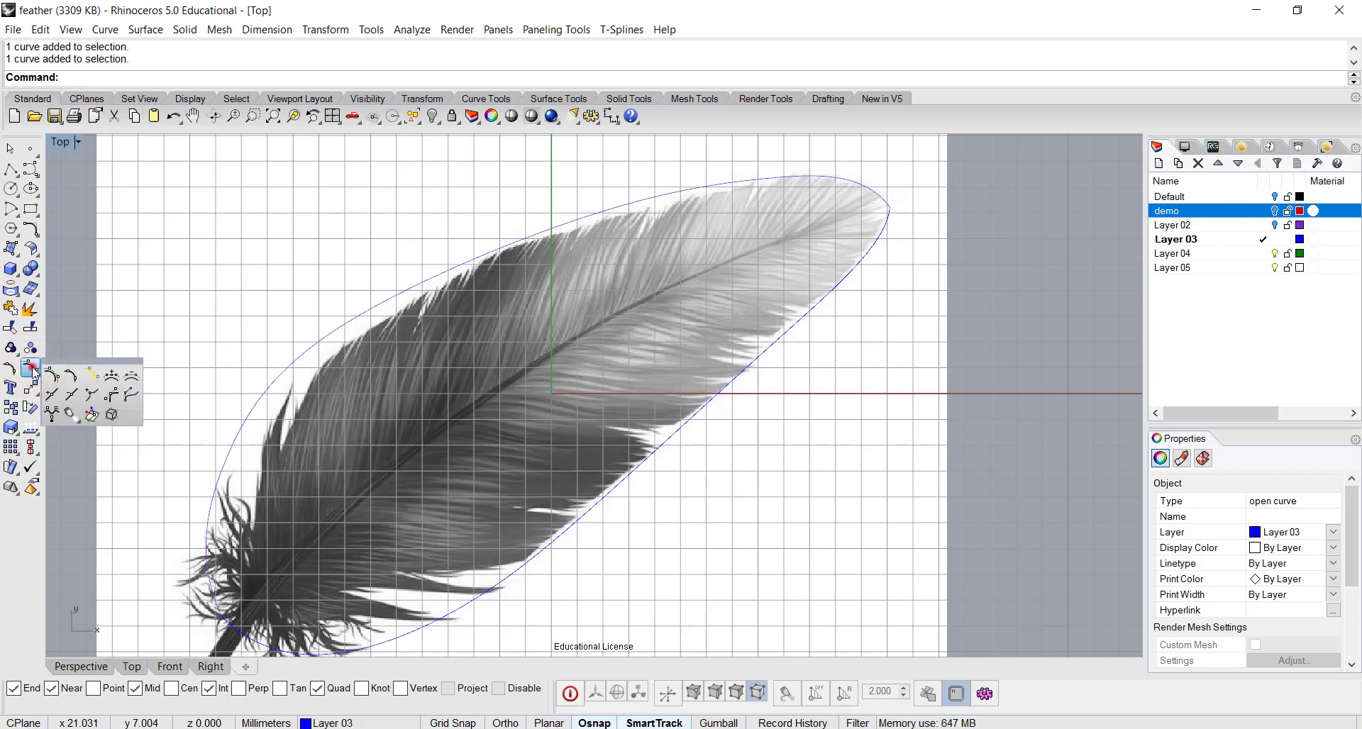
left_click(31, 368)
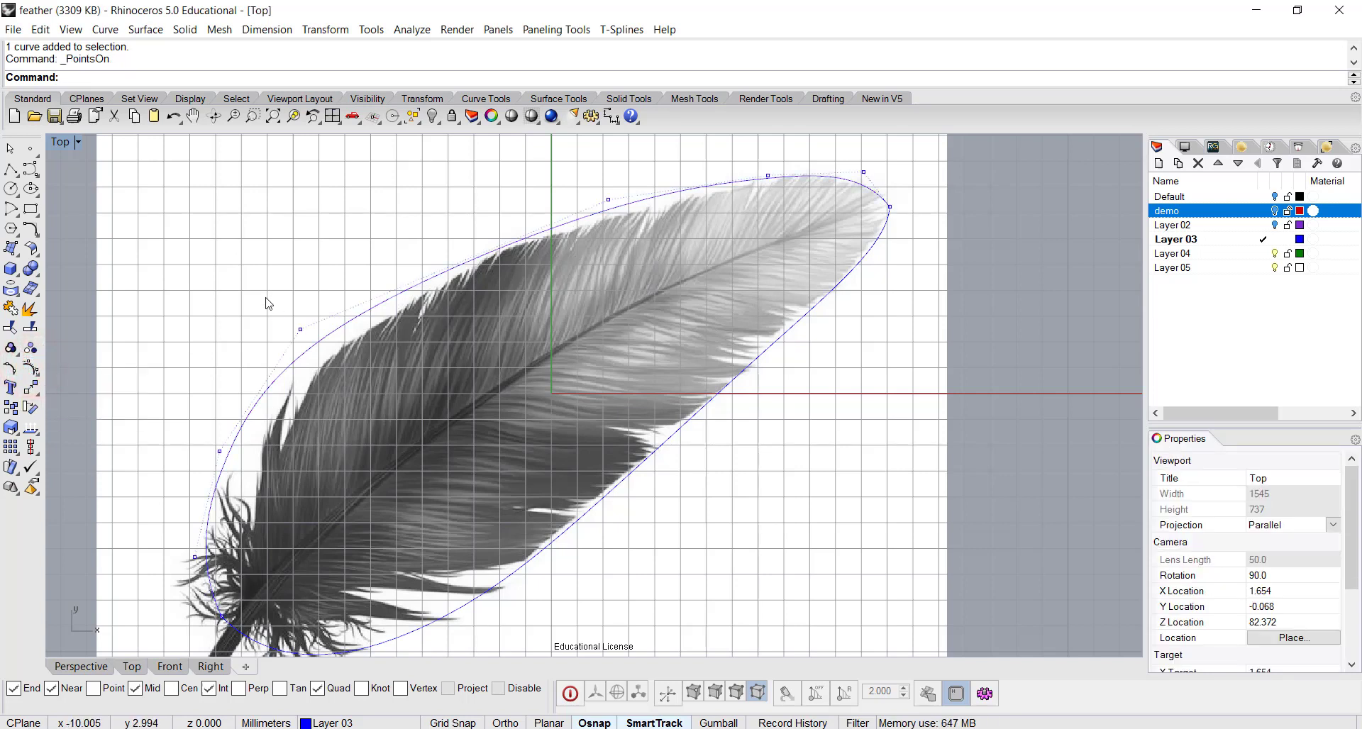
left_click_drag(268, 303, 363, 366)
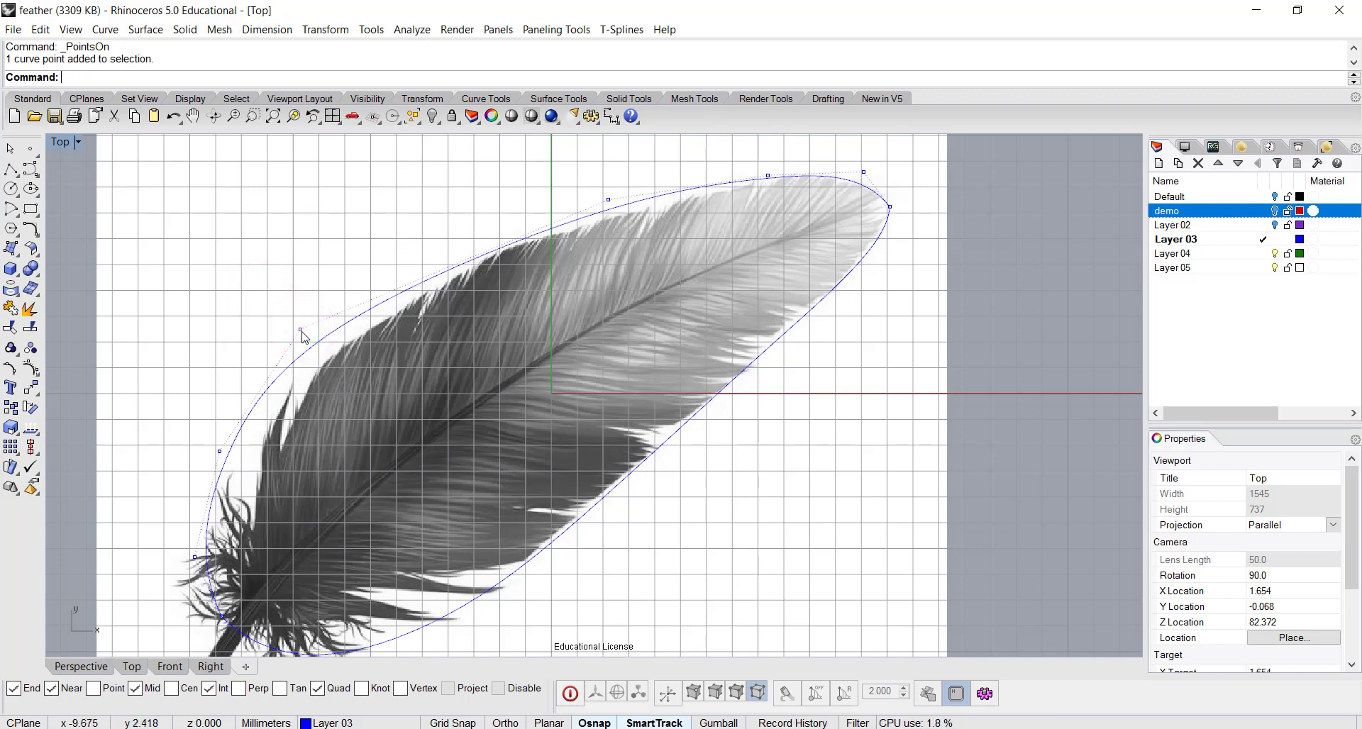
left_click(718, 723)
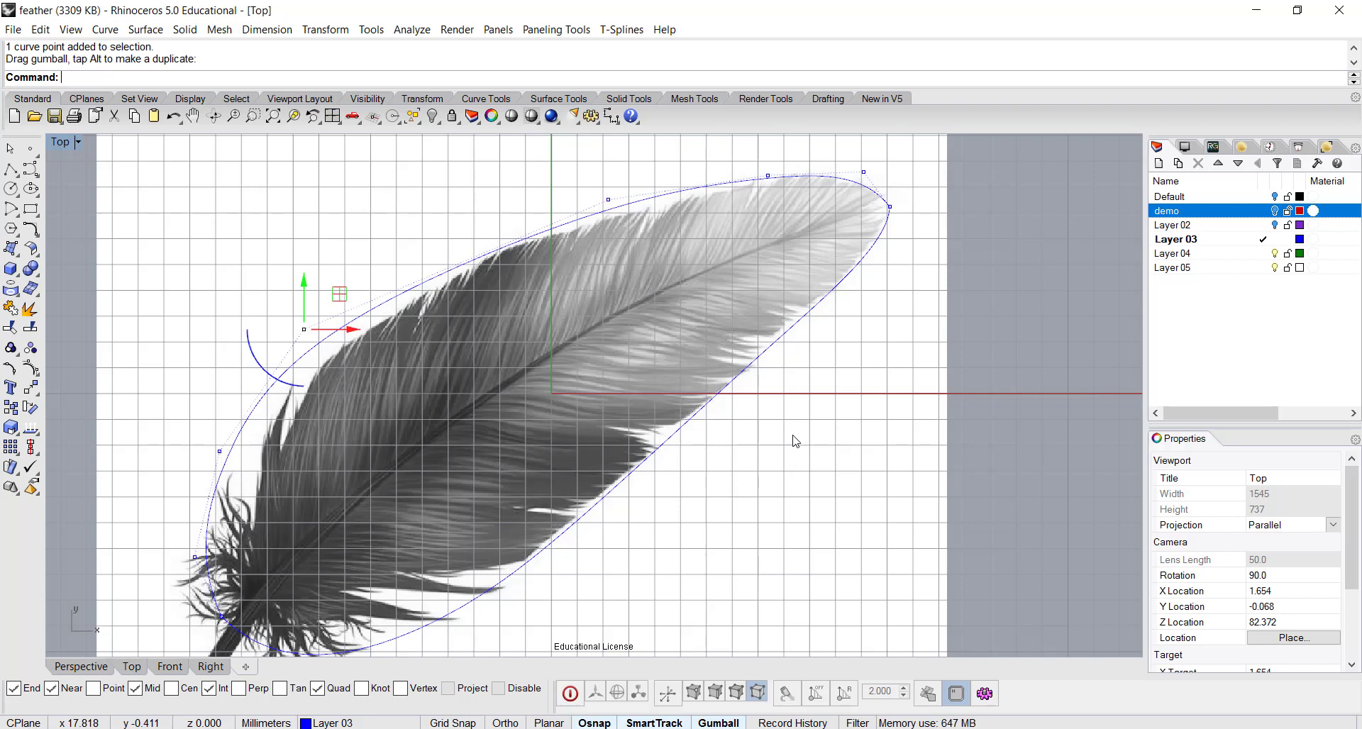
left_click_drag(339, 294, 367, 307)
left_click_drag(184, 434, 277, 469)
left_click_drag(255, 417, 266, 408)
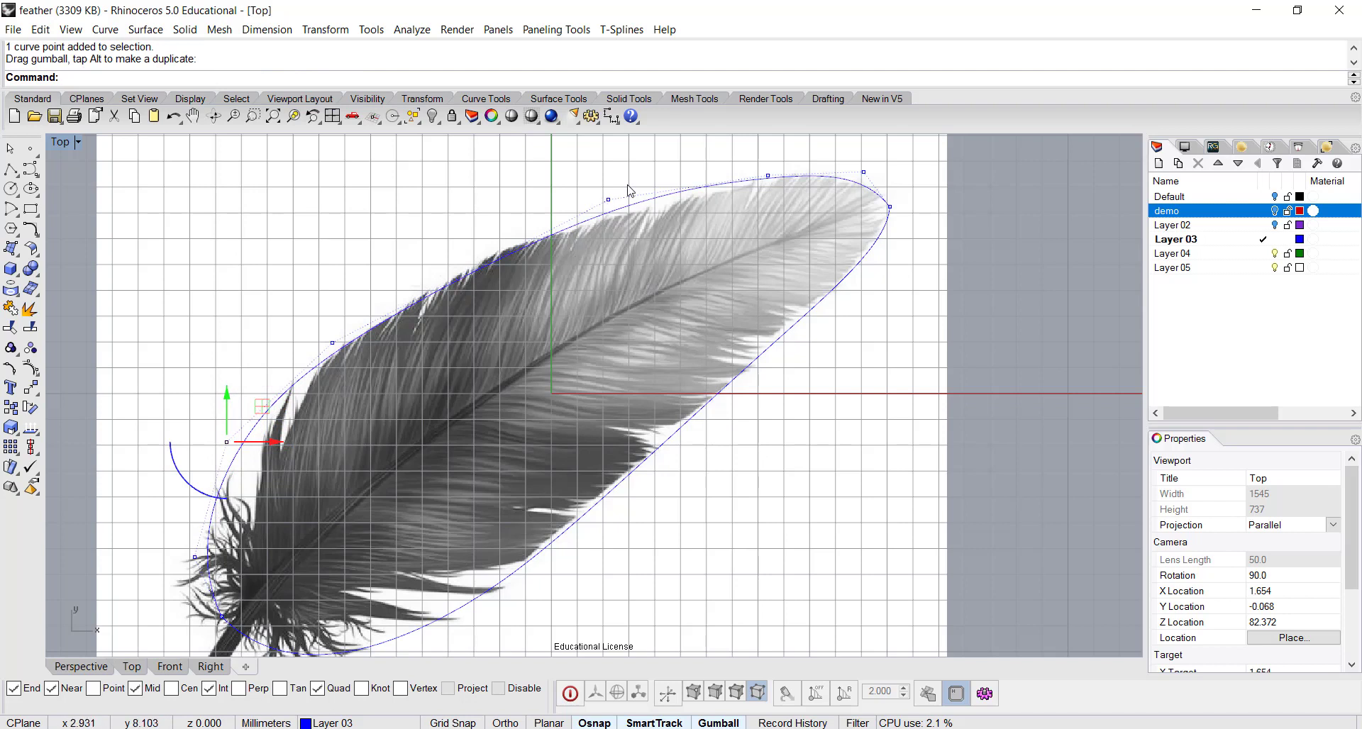
- Shift the two upper-edge control points before the tip slightly toward the quill to fit the feather, and hide the control points
left_click(608, 199)
left_click_drag(648, 172, 623, 176)
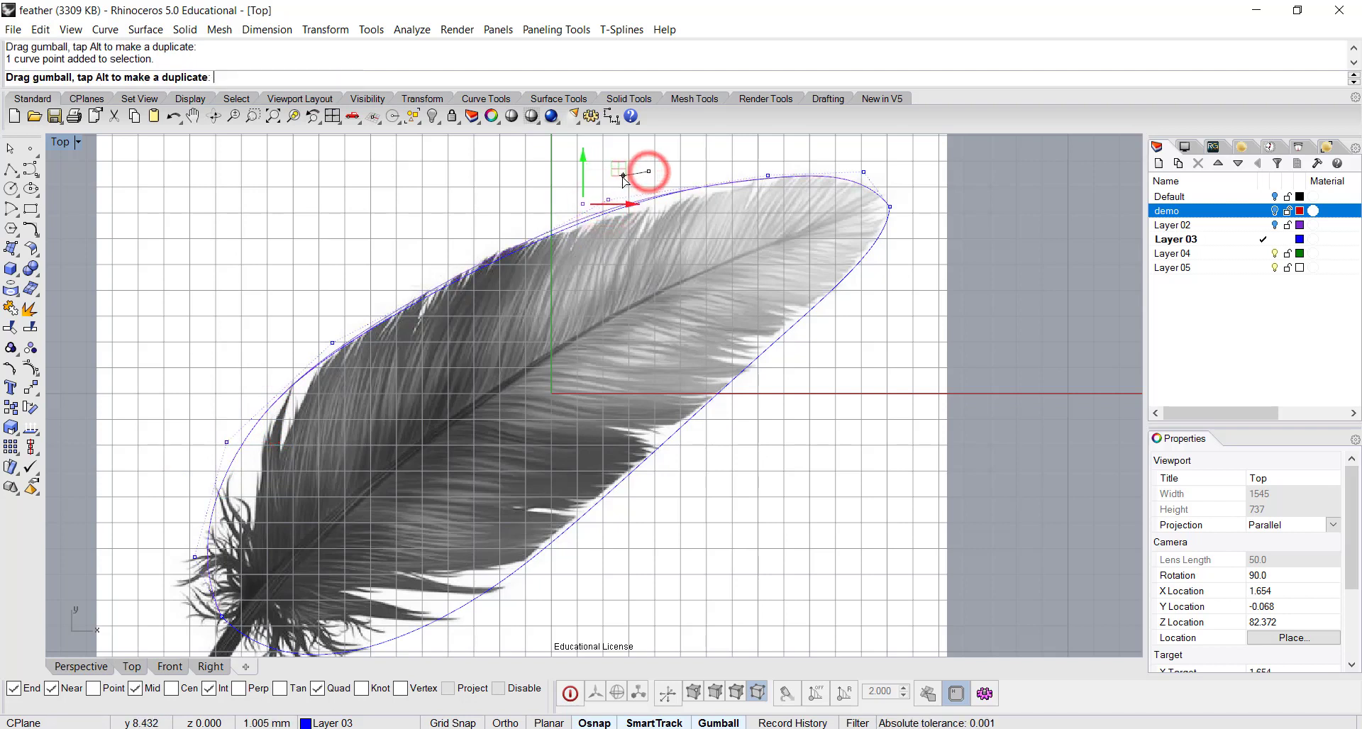
mouse_move(745, 161)
left_mouse_down()
mouse_move(783, 186)
mouse_move(787, 151)
mouse_move(758, 161)
left_mouse_up()
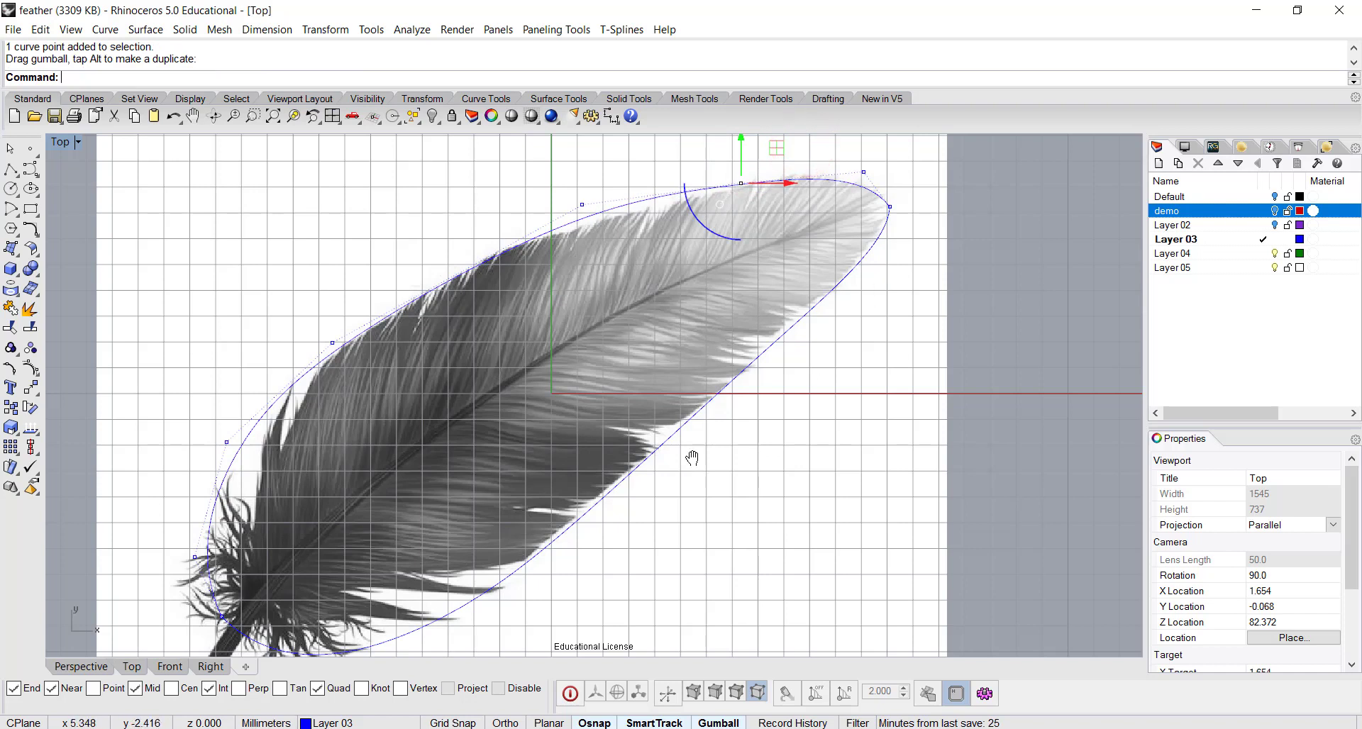
right_click_drag(692, 459, 759, 404)
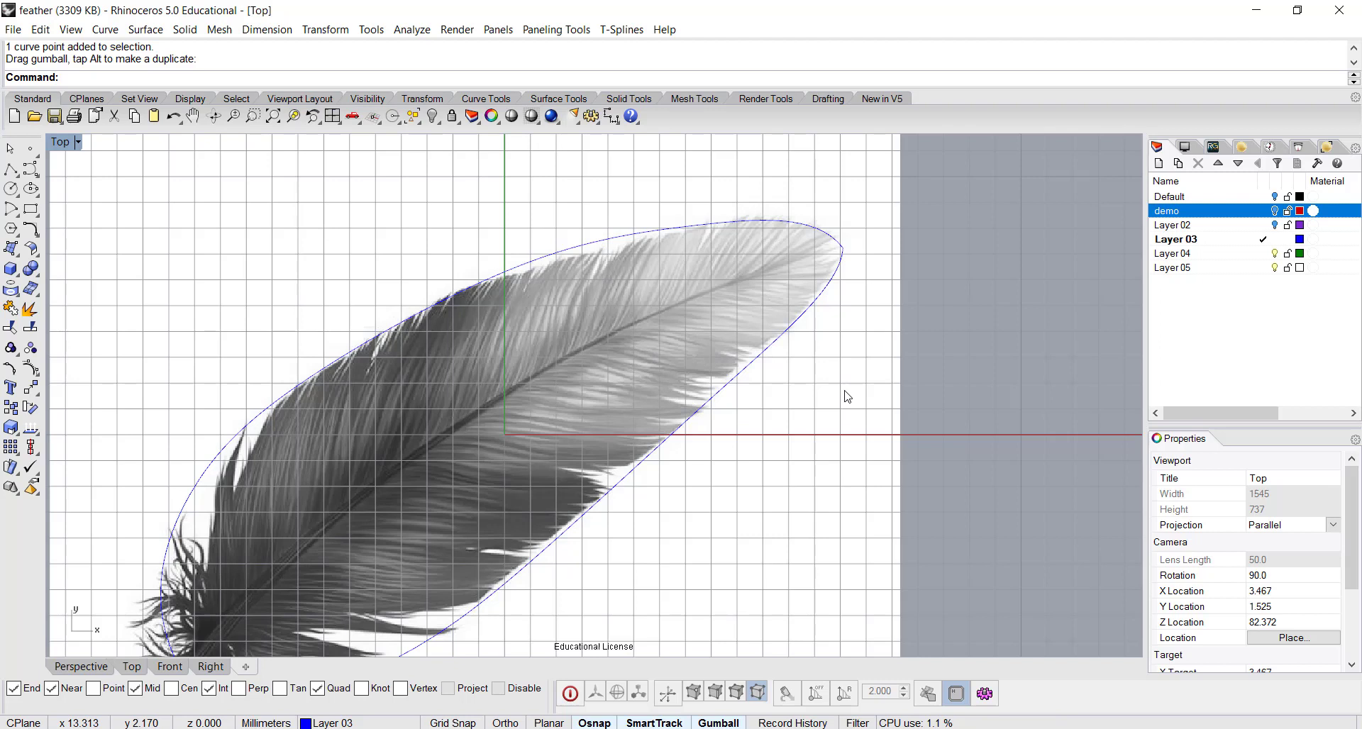
- Draw a U-shaped degree-3 notch curve crossing the feather's lower edge at the split nearest the tip
right_click_drag(802, 440, 756, 366)
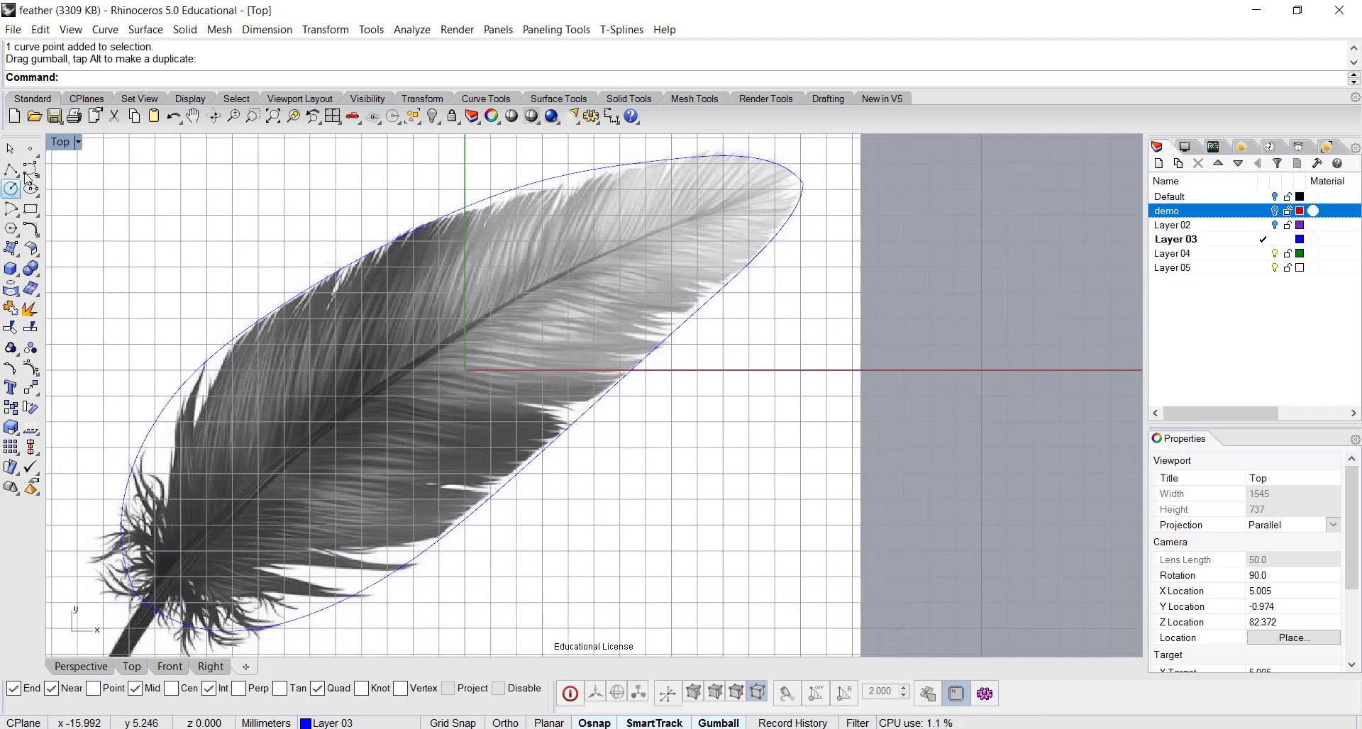
left_click(31, 169)
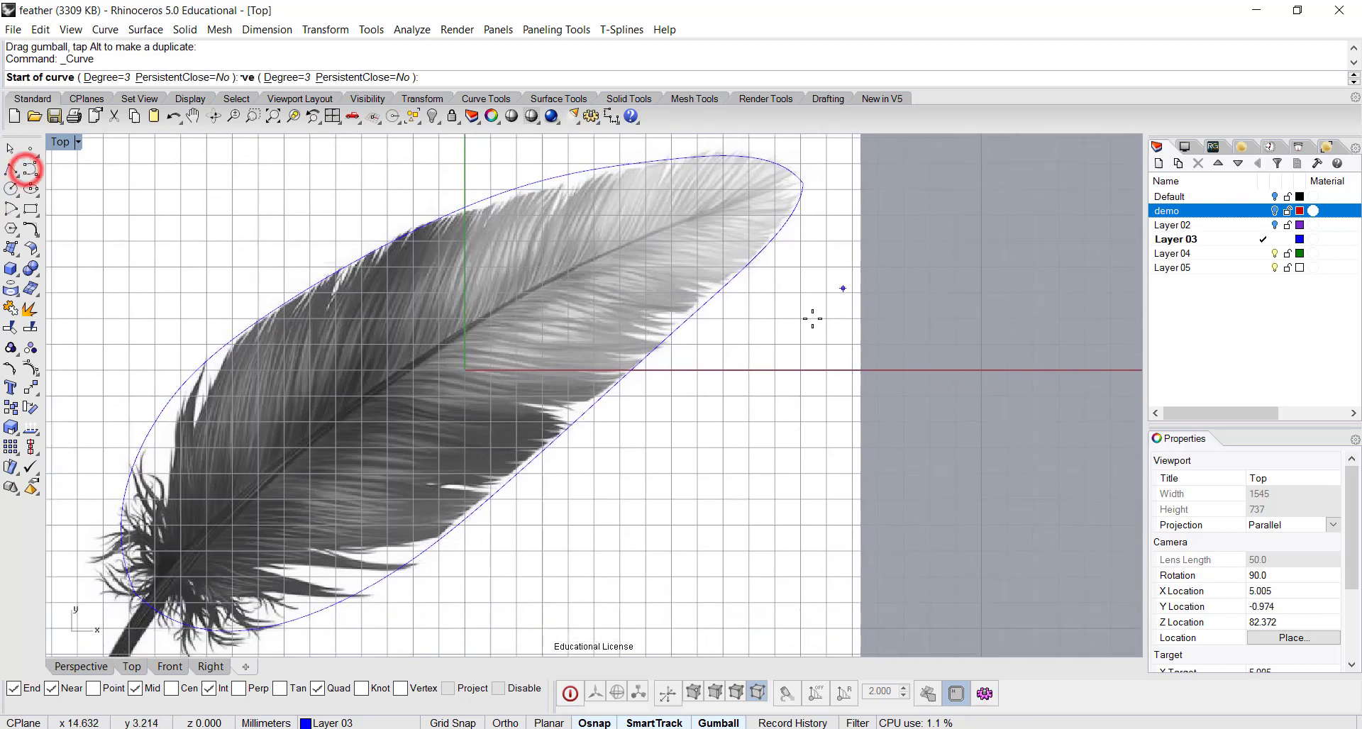
left_click(695, 347)
left_click(613, 329)
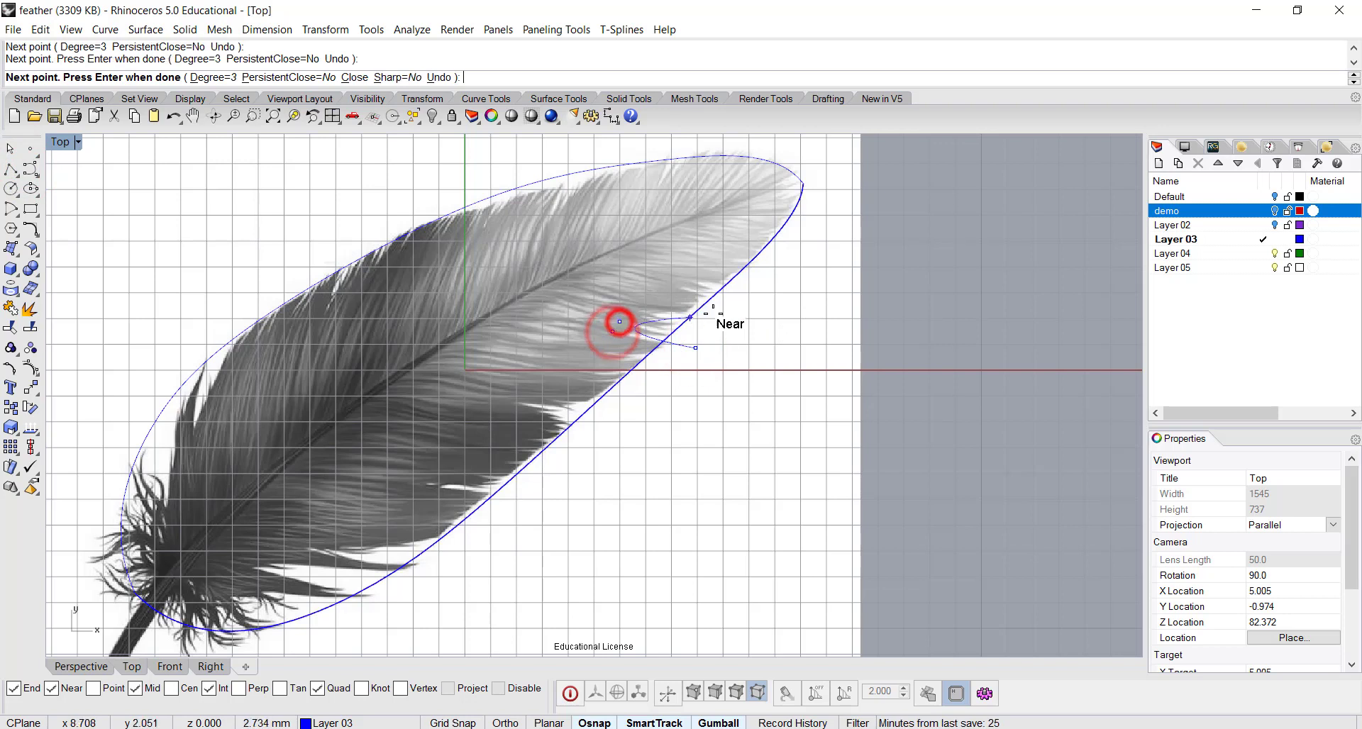
left_click(739, 310)
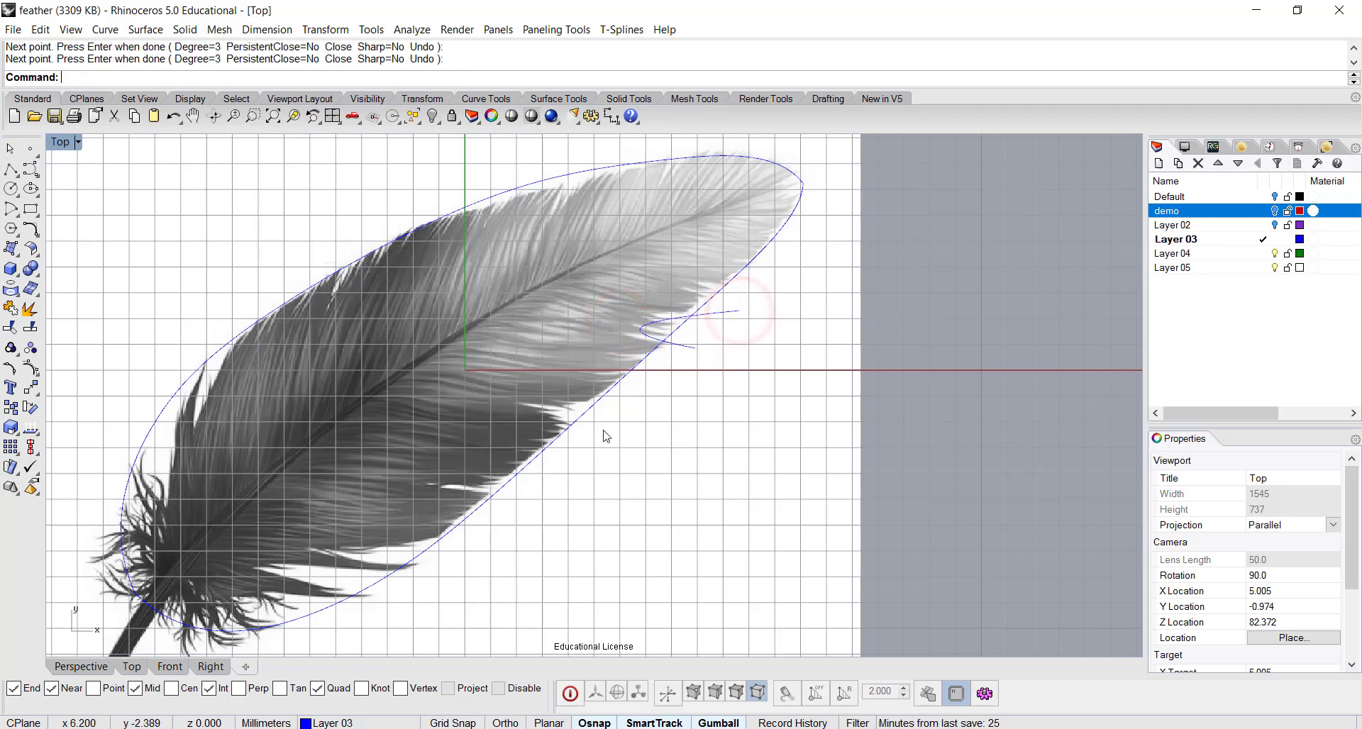
- Draw a second degree-3 notch curve crossing the lower edge around the split near the middle of the feather
key("Return")
left_click(582, 469)
left_click(550, 415)
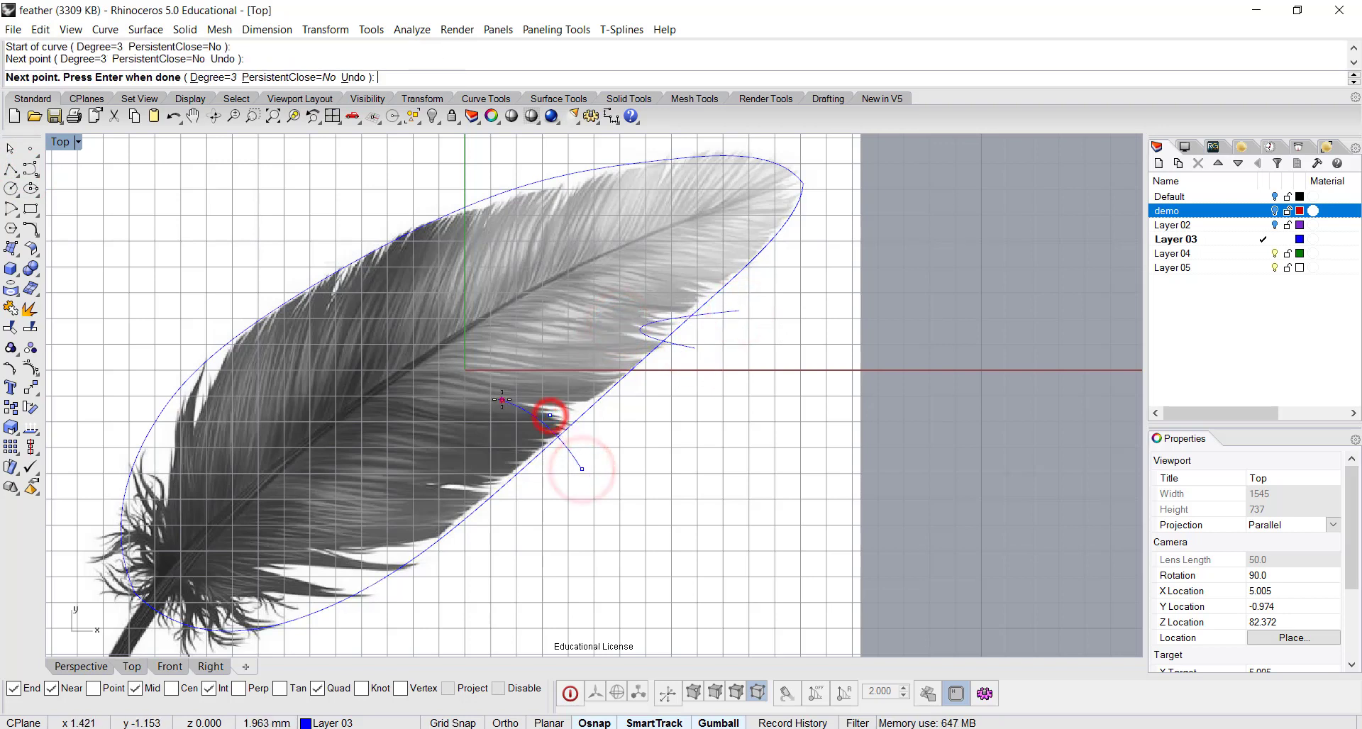
left_click(501, 400)
left_click(530, 388)
left_click(655, 405)
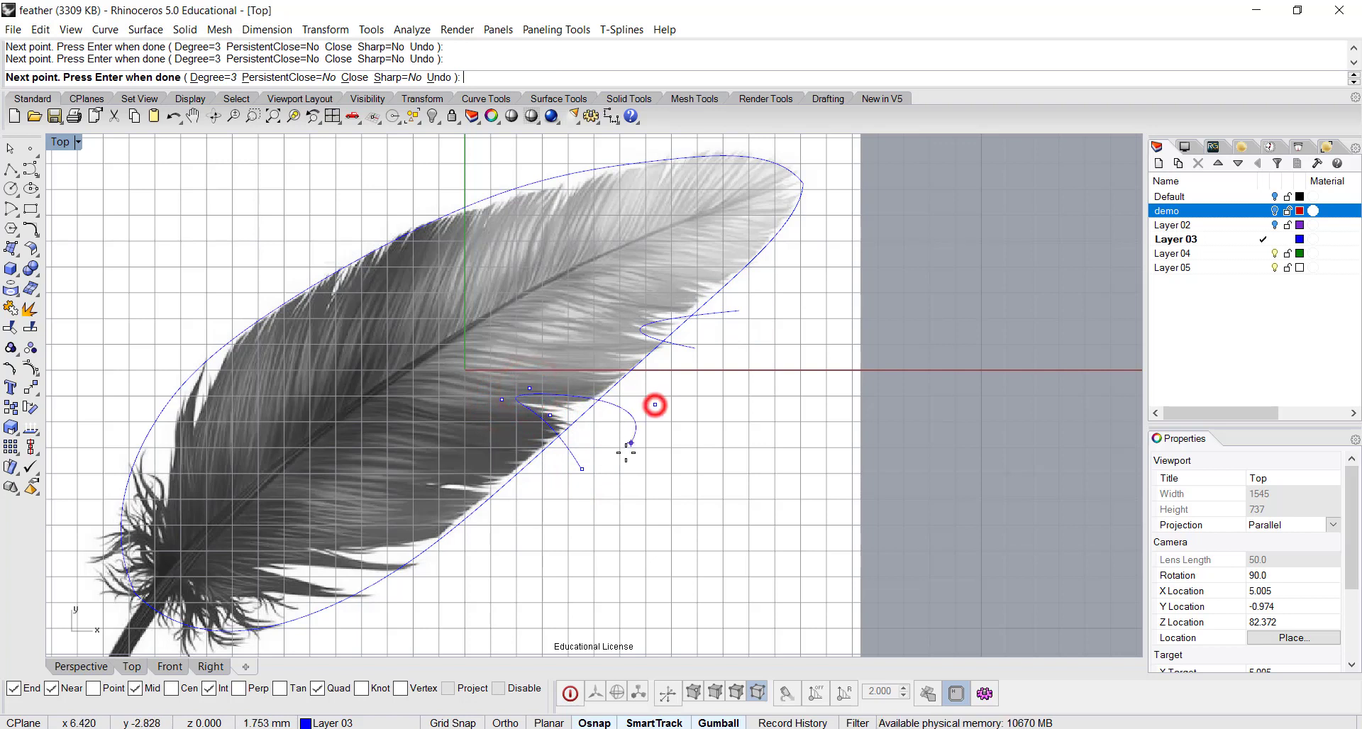
key("Return")
- Draw a third degree-3 notch curve crossing the lower edge around the loose barbs near the quill
scroll(608, 493, "up", 3)
scroll(569, 502, "down", 5)
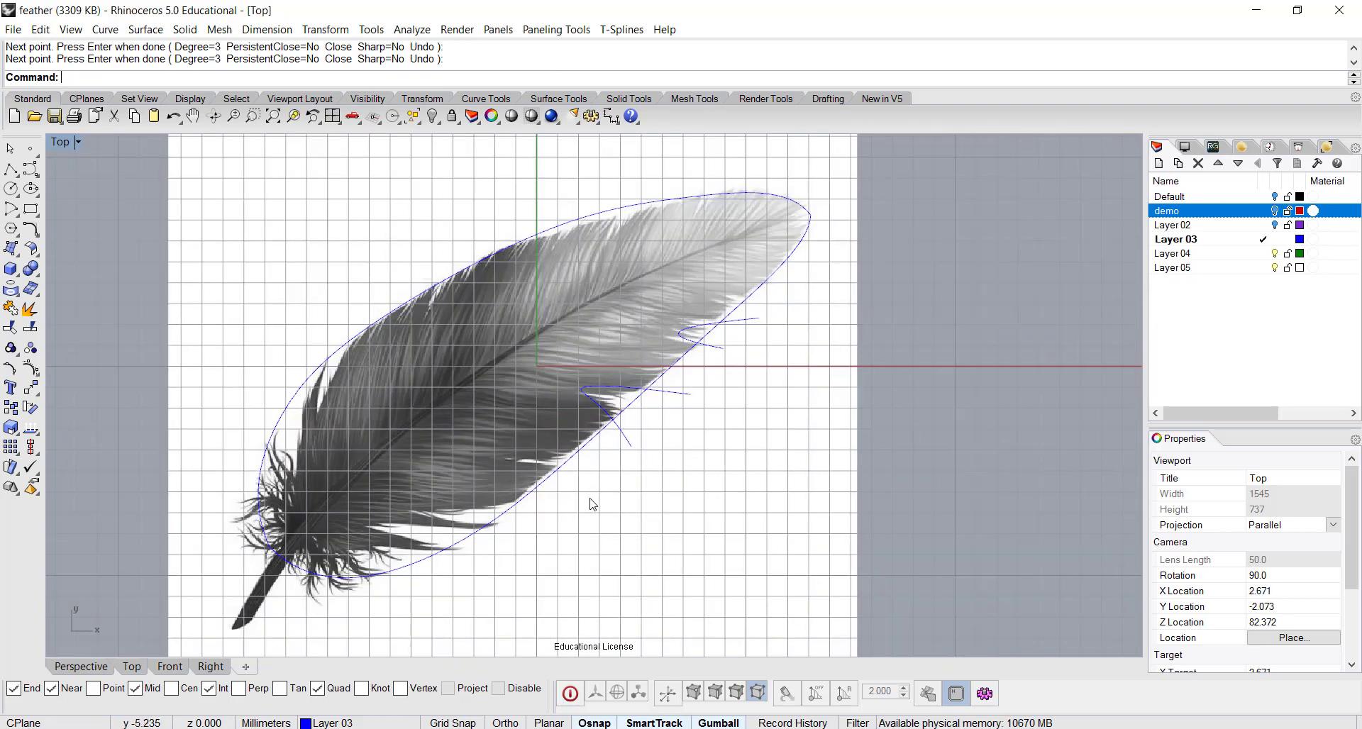
right_click_drag(592, 504, 644, 481)
key("Return")
left_click(495, 551)
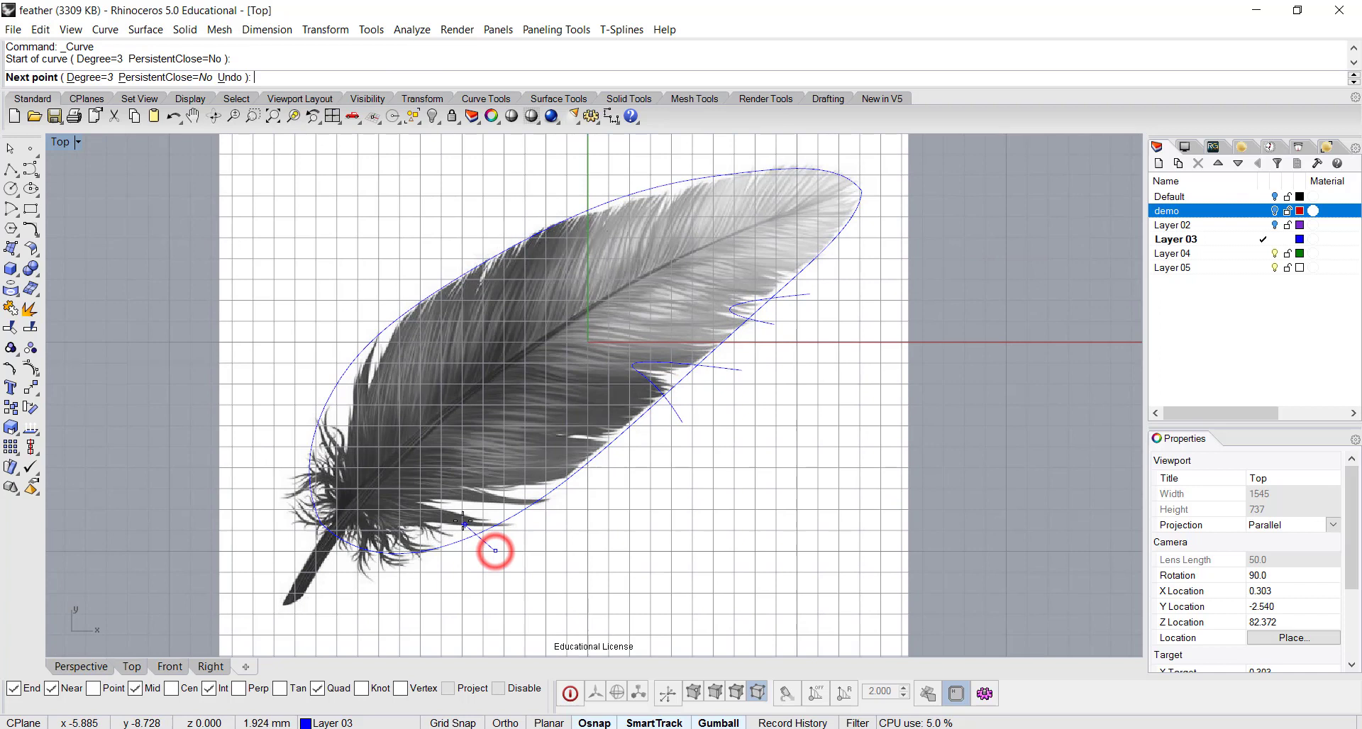
left_click(462, 519)
left_click(420, 502)
left_click(469, 491)
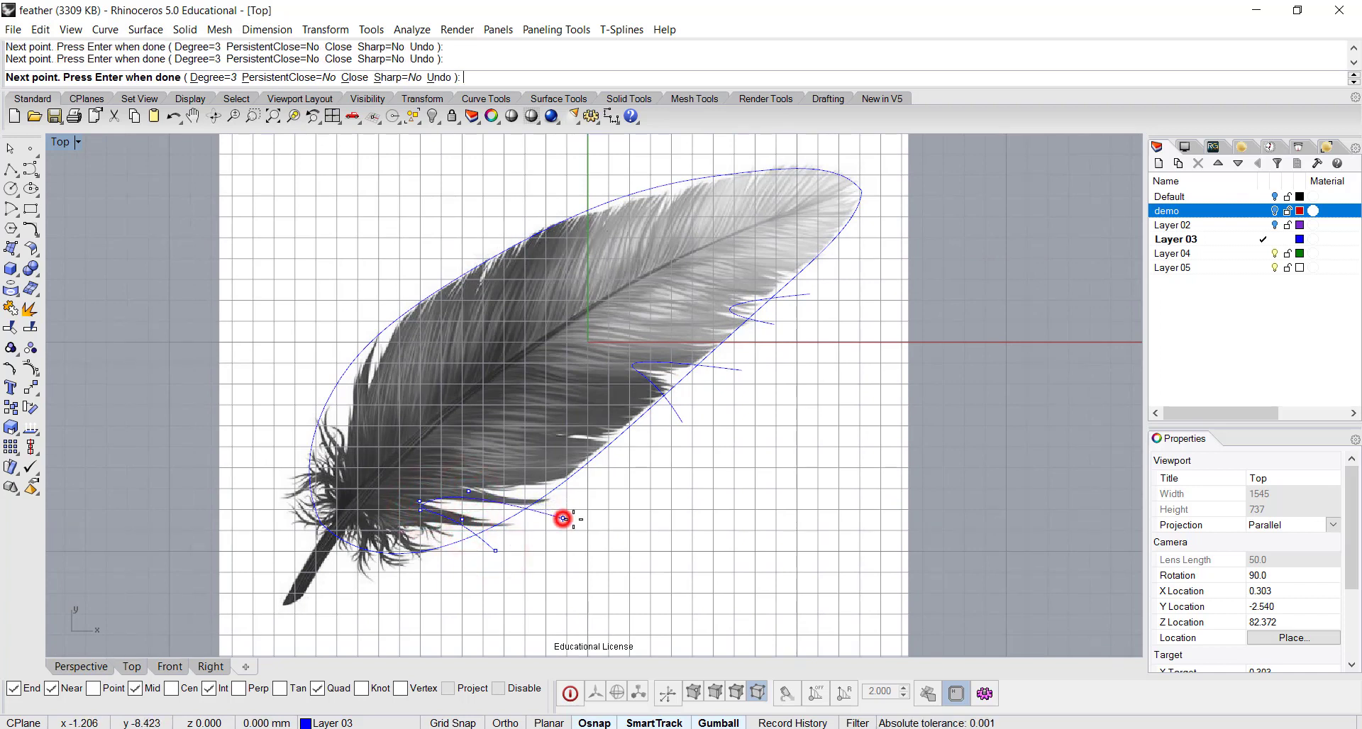
left_click(563, 519)
key("Return")
- Draw a V-shaped degree-3 notch curve crossing the feather's upper edge in its tip half
right_click_drag(664, 220, 570, 325)
key("Return")
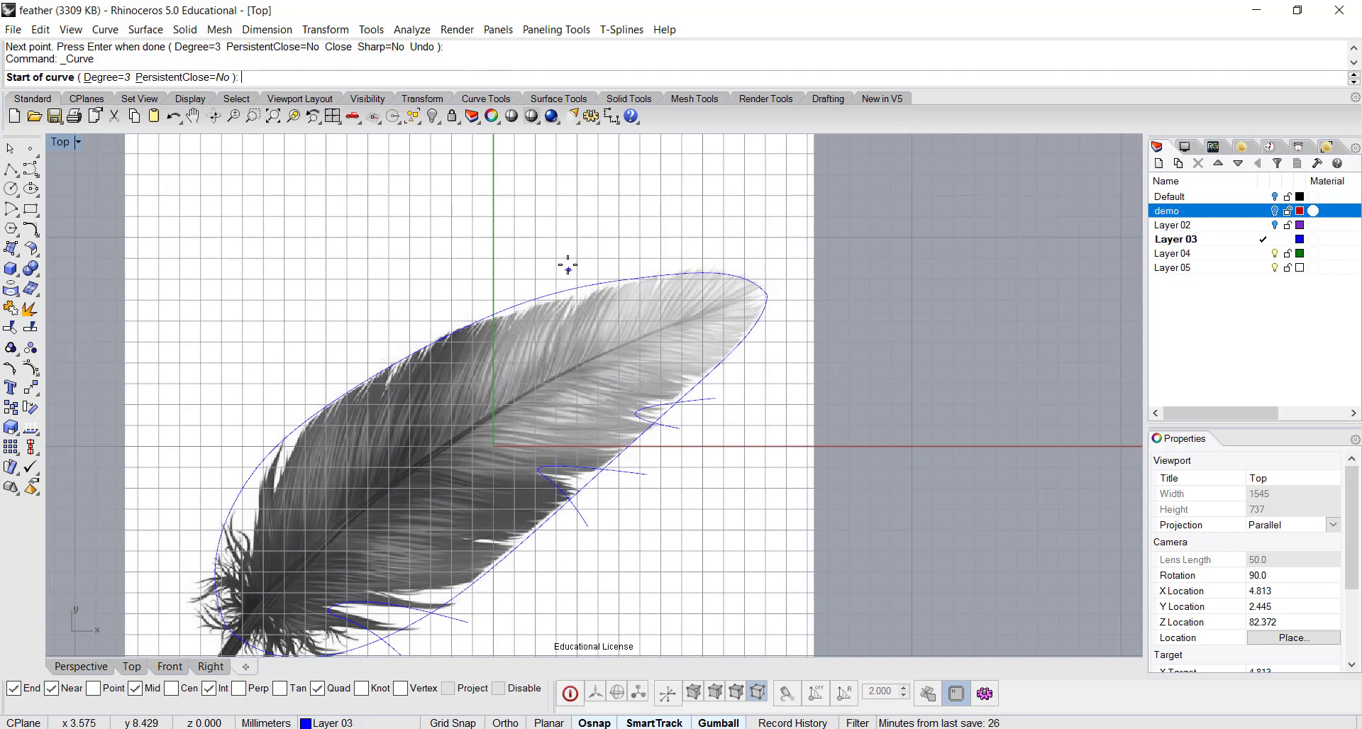
left_click(568, 265)
left_click(548, 328)
left_click(574, 331)
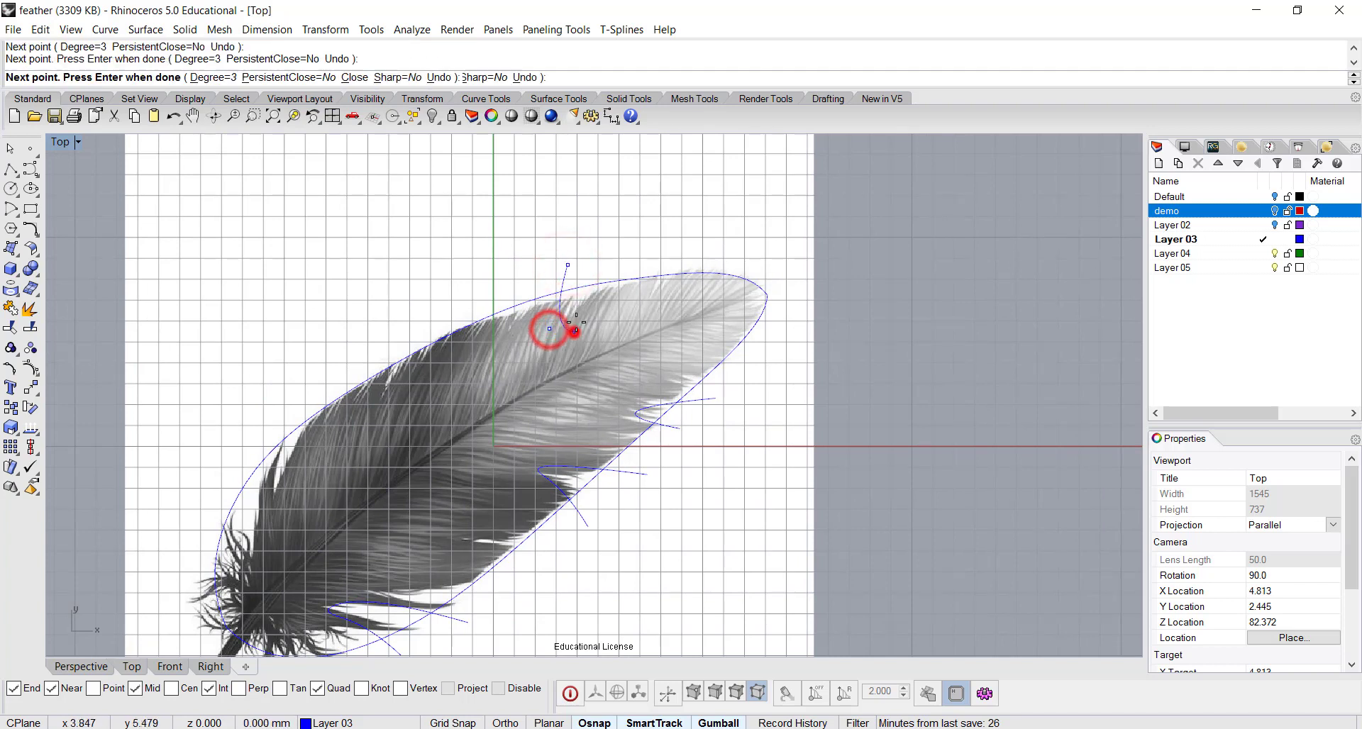
left_click(617, 250)
key("Return")
- Draw a long, narrow degree-3 notch curve crossing the upper edge at the split near the quill
right_click_drag(291, 440, 490, 333)
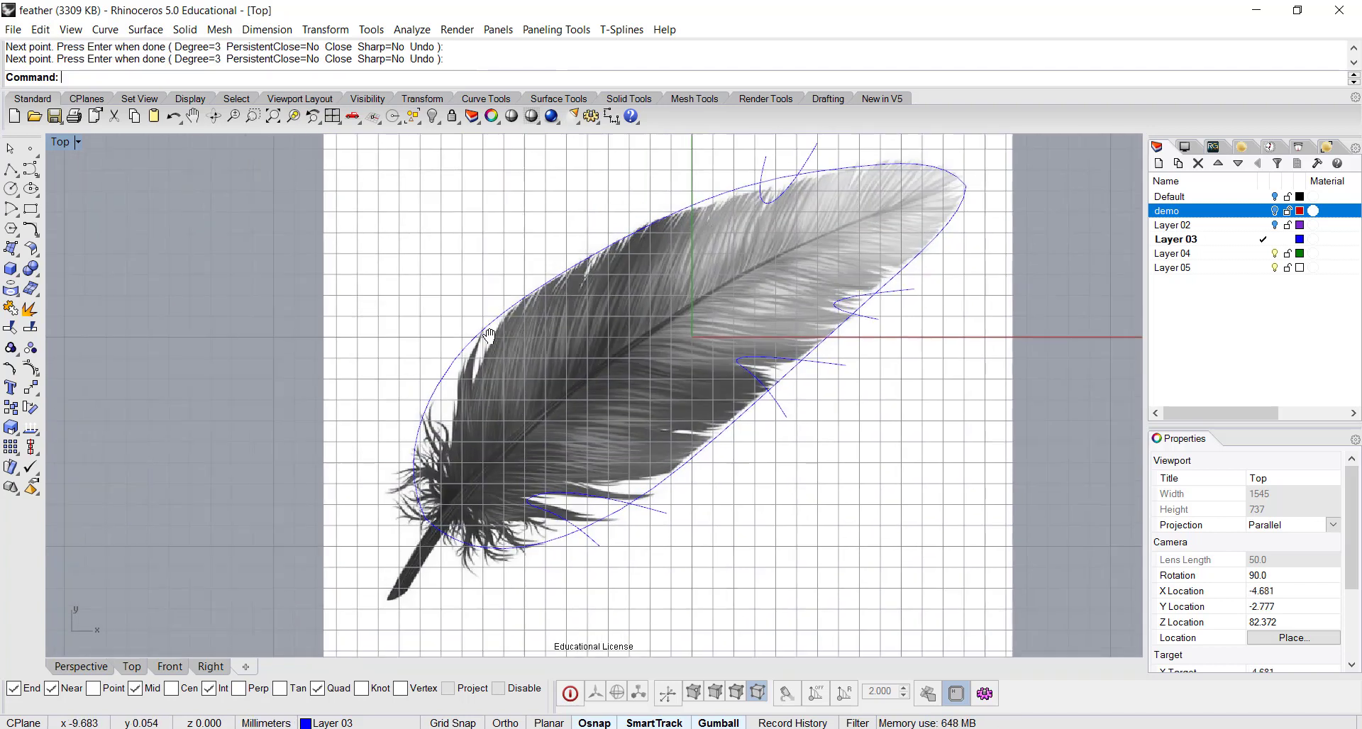
key("Return")
left_click(440, 304)
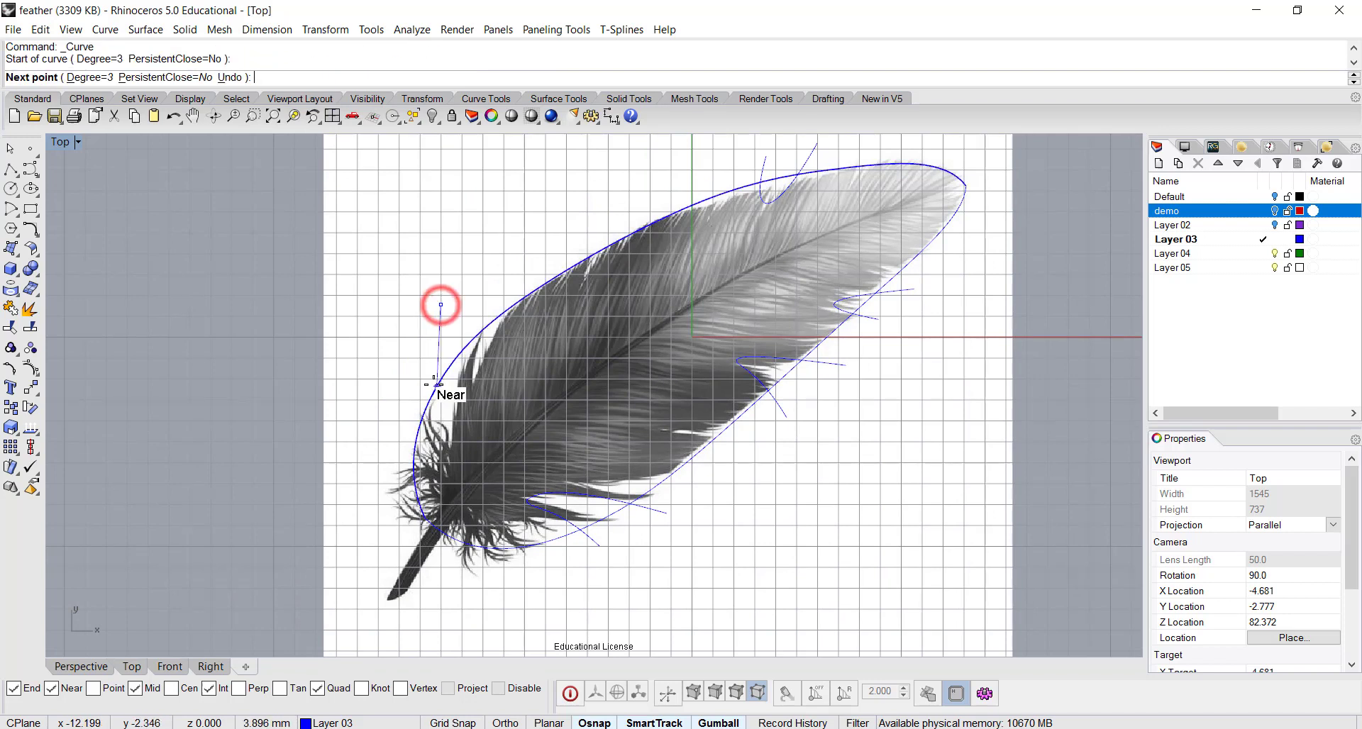
left_click(444, 412)
left_click(462, 427)
left_click(468, 380)
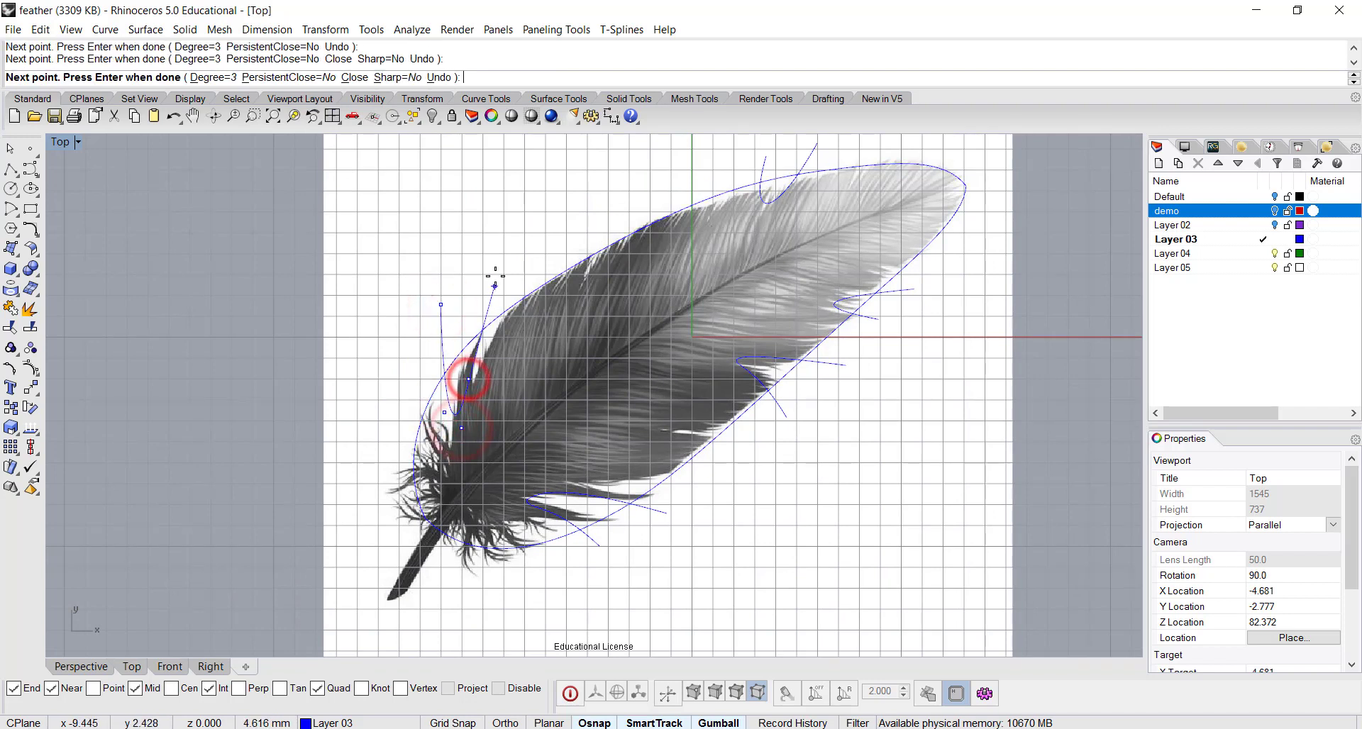
left_click(495, 275)
key("Return")
- Hide the background bitmap to check the outline and notch curves, and show it again
scroll(567, 355, "down", 2)
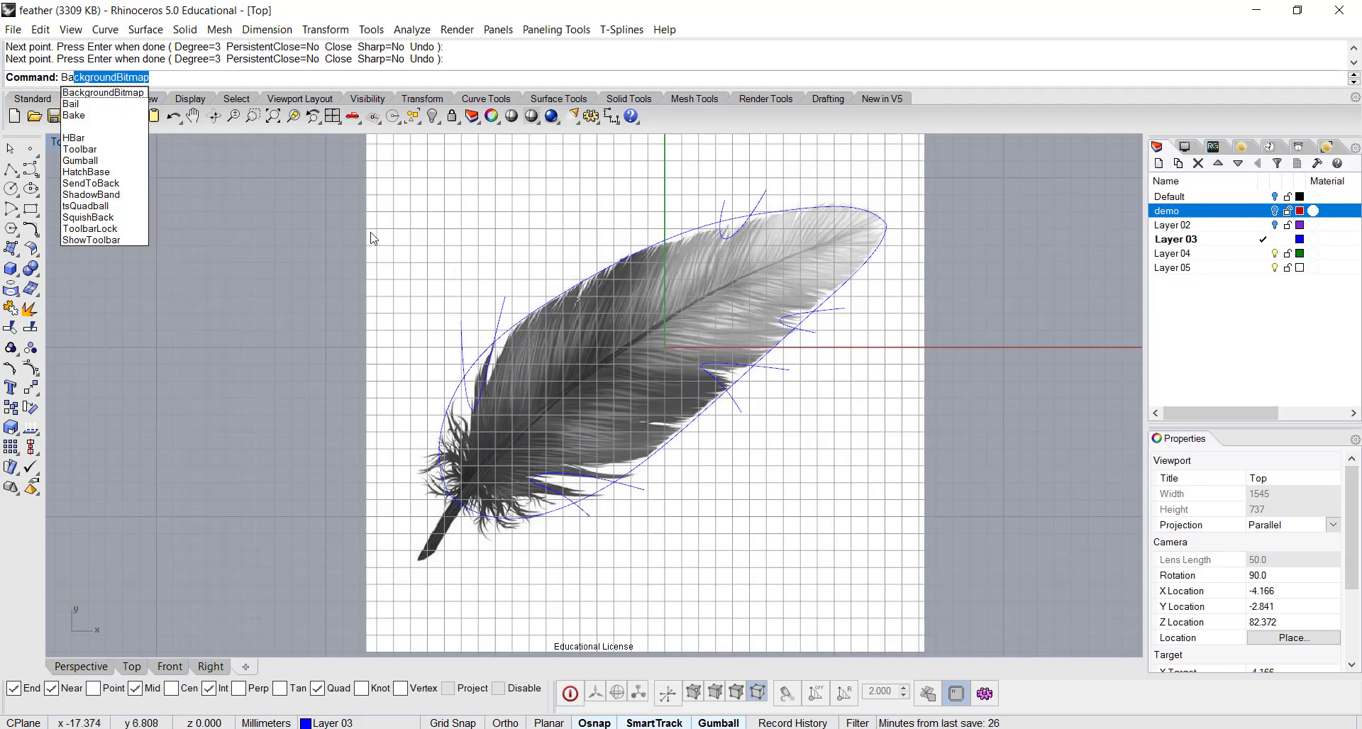
key("Return")
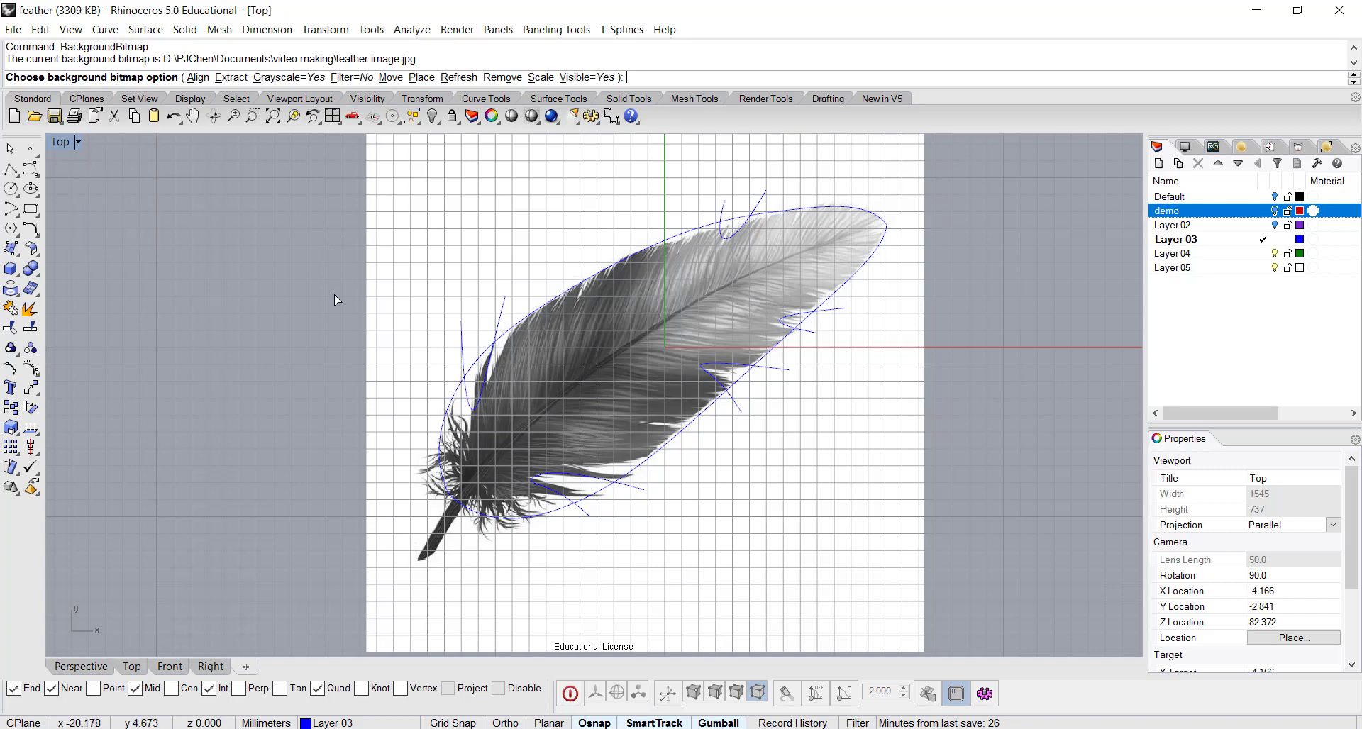
left_click(586, 78)
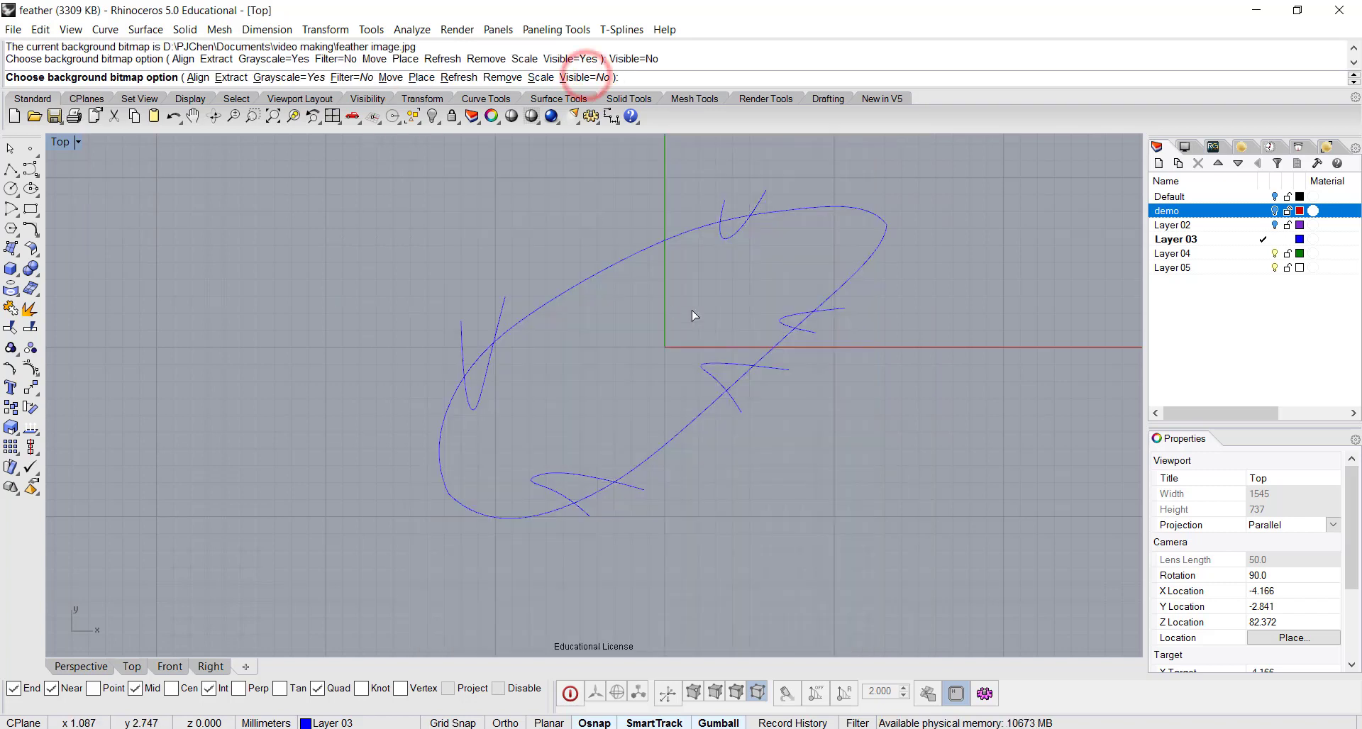
right_click_drag(693, 312, 626, 316)
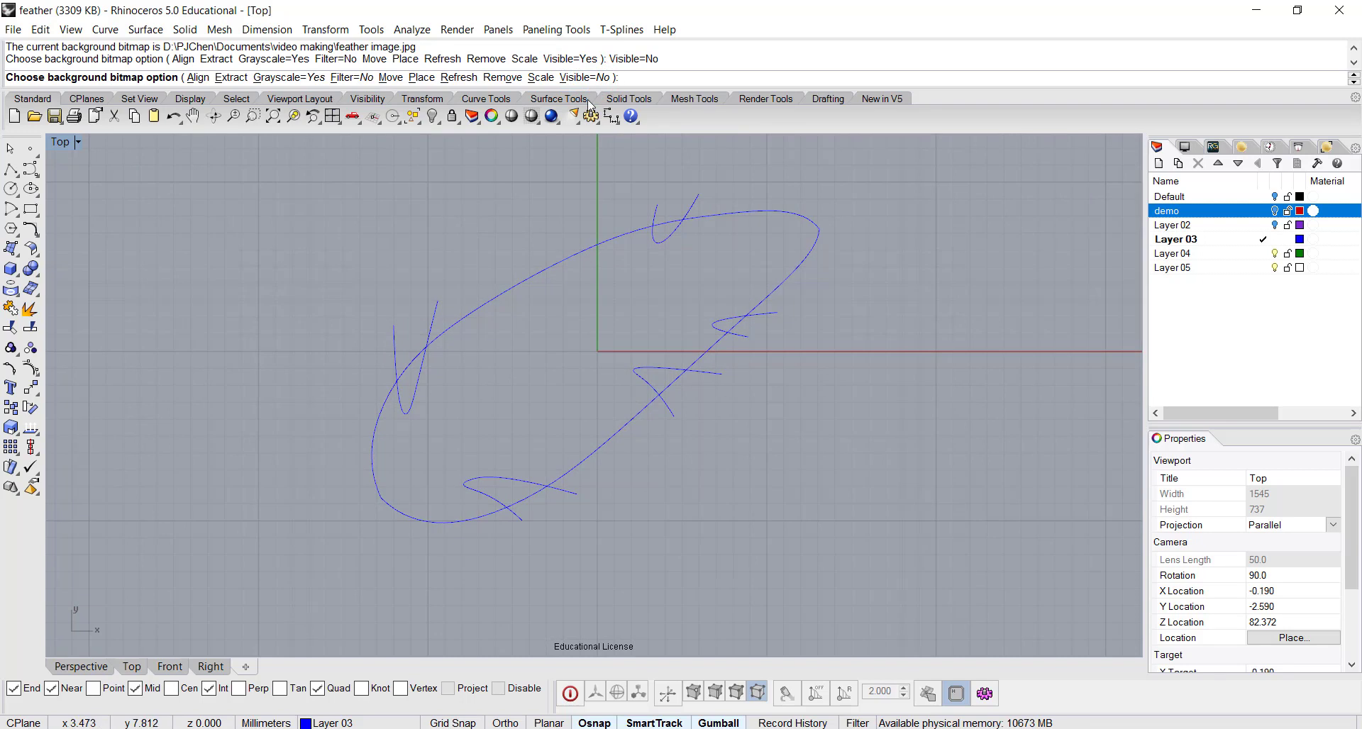
left_click(585, 78)
- Trace the feather's central shaft with a degree-3 curve from the quill's end to just short of the tip
left_click(27, 167)
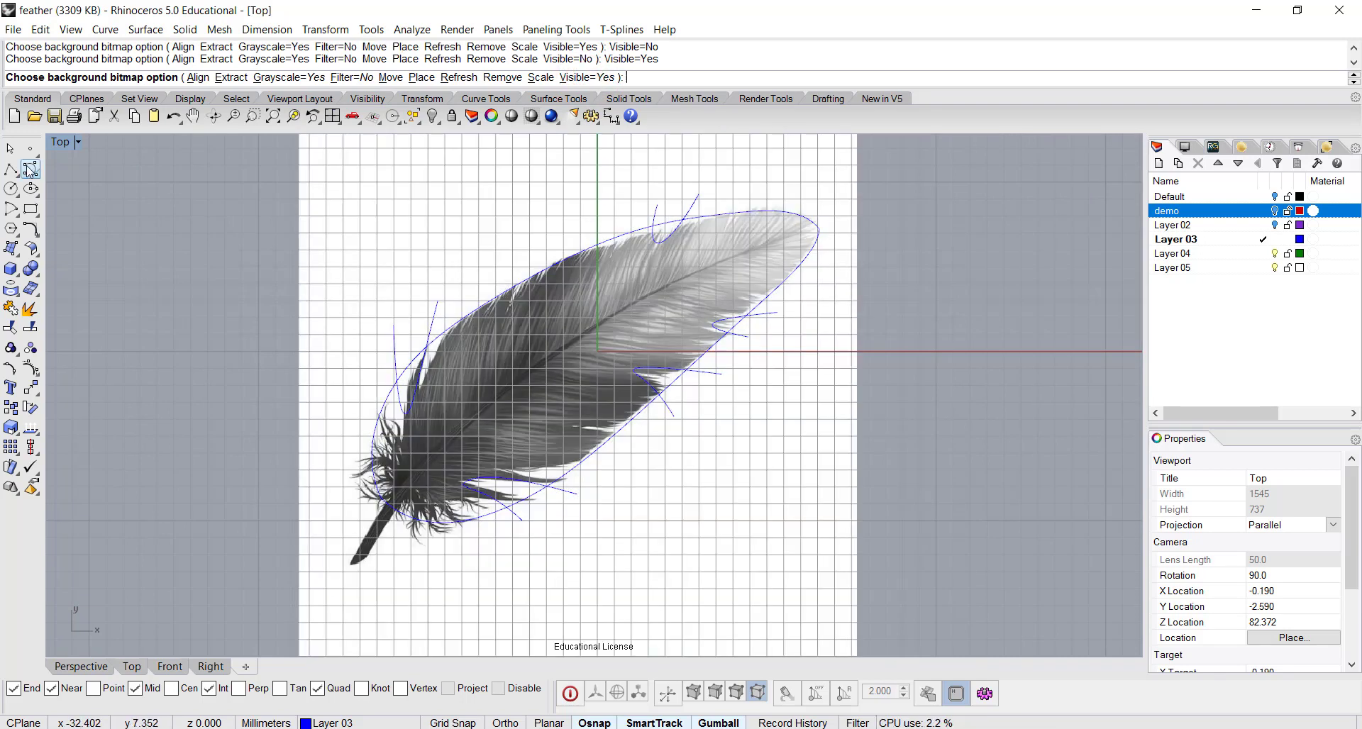
left_click(350, 567)
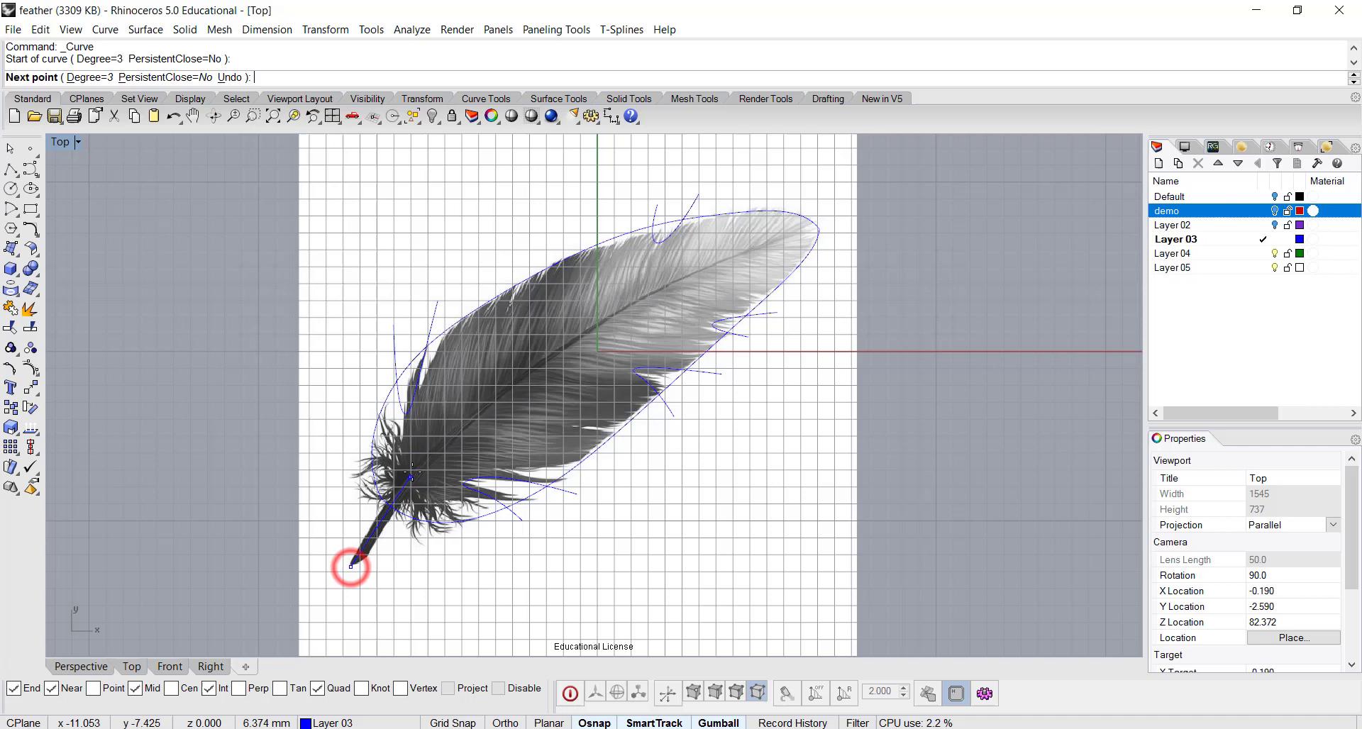
left_click(406, 459)
left_click(530, 332)
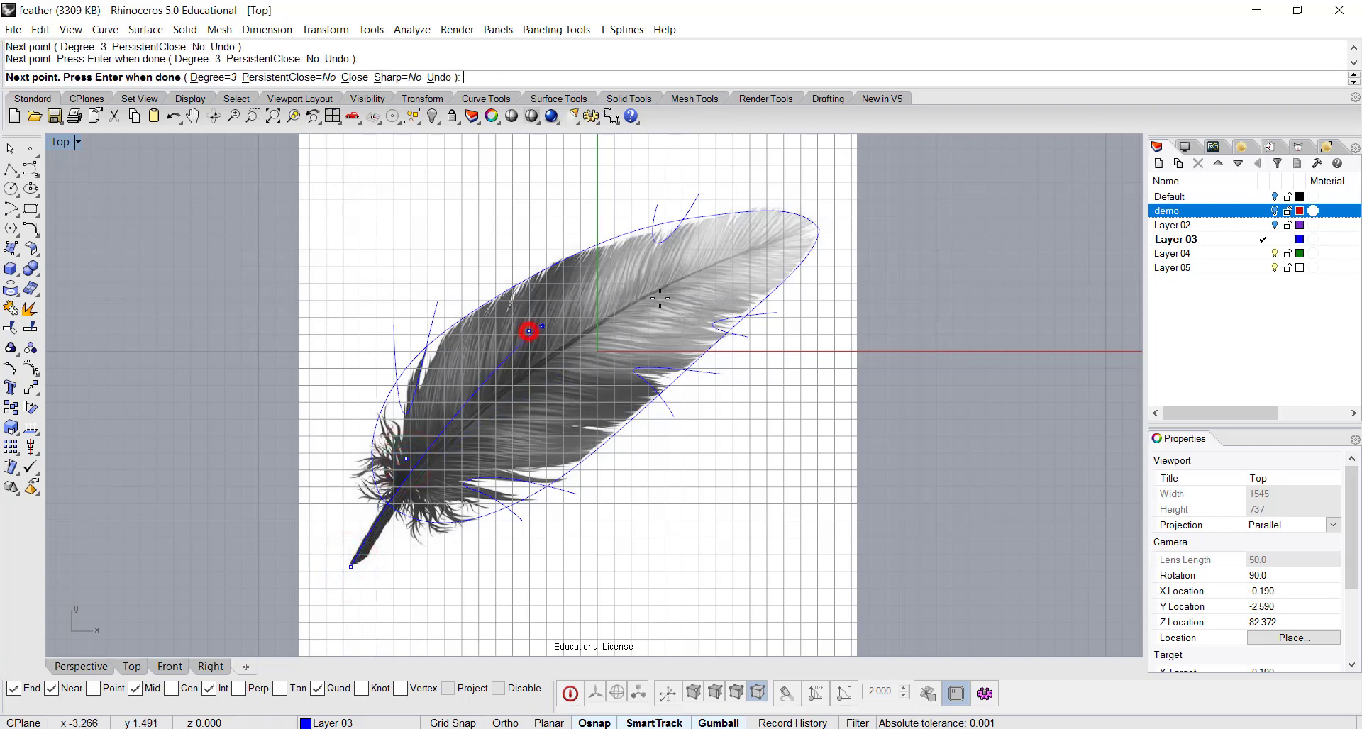
left_click(772, 239)
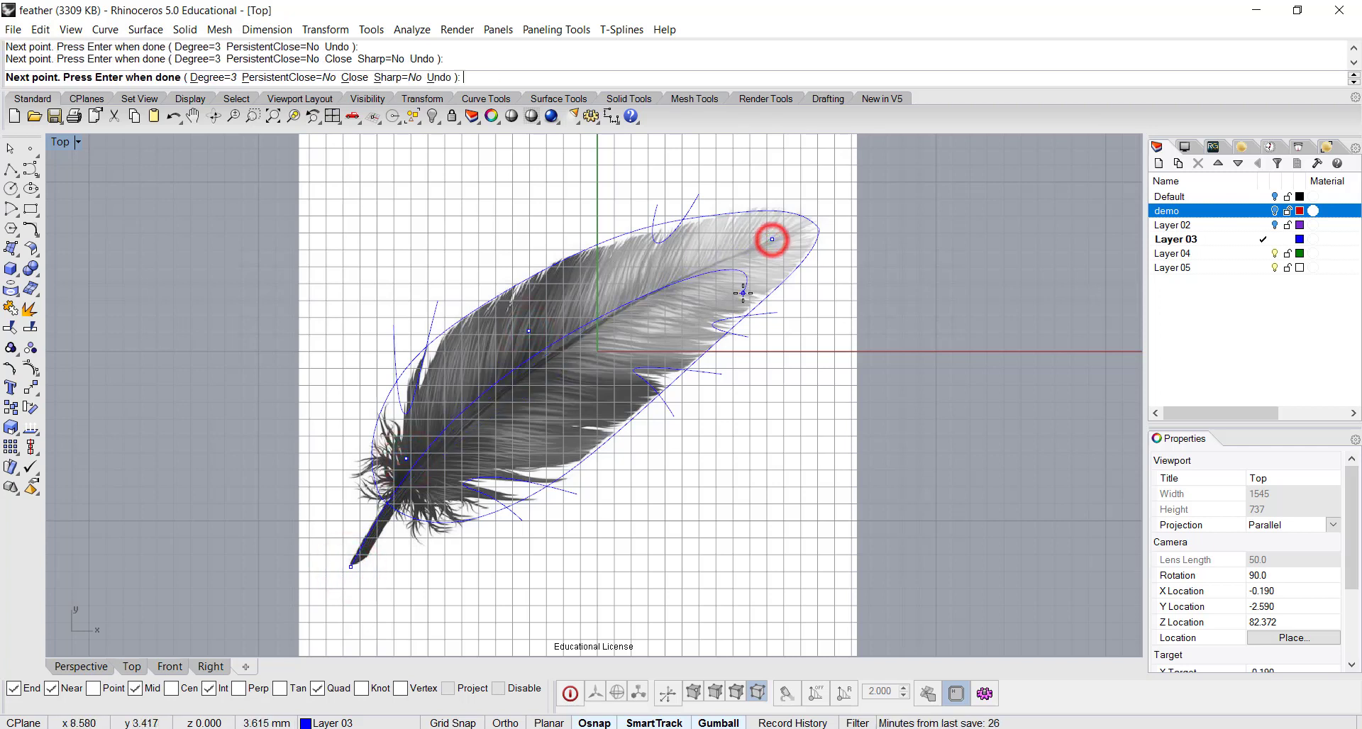
key("Return")
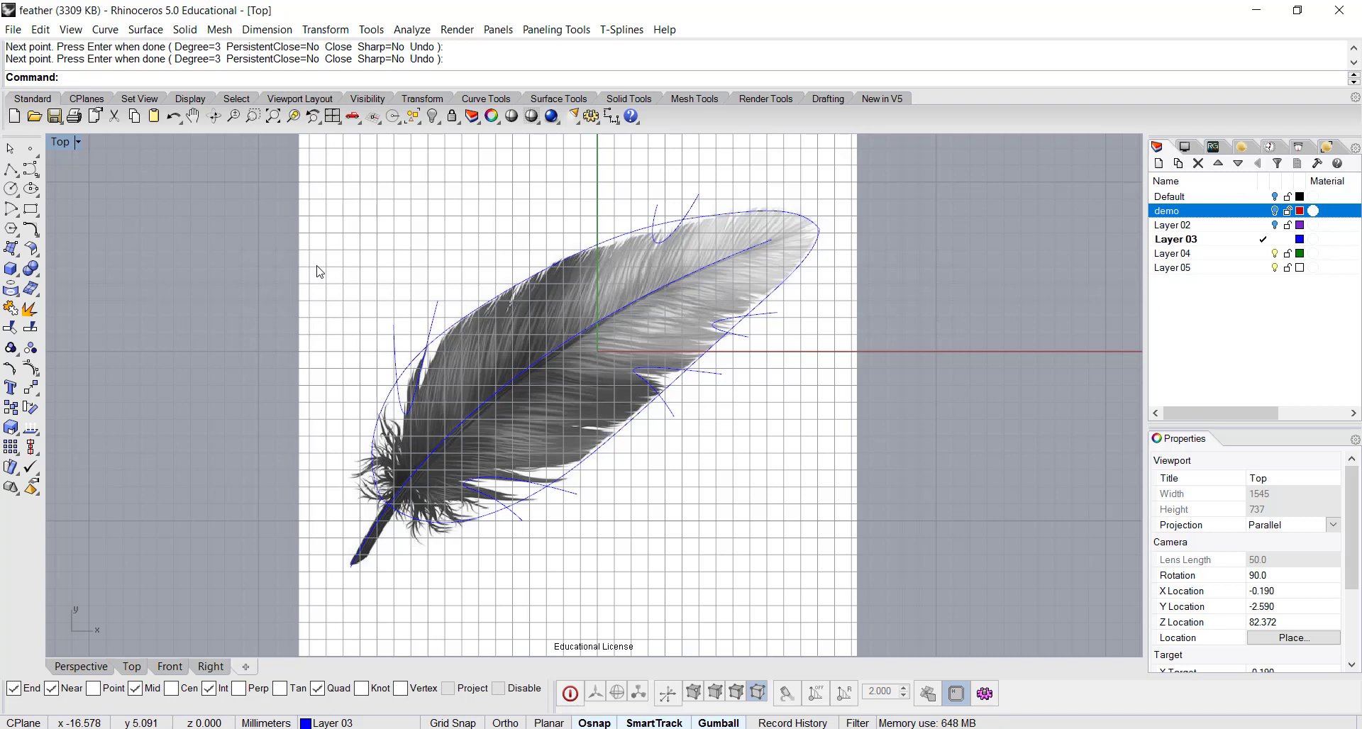
- Hide the background bitmap in the Top view by setting BackgroundBitmap's Visible option to No
type("BackgroundBitmap")
key("Return")
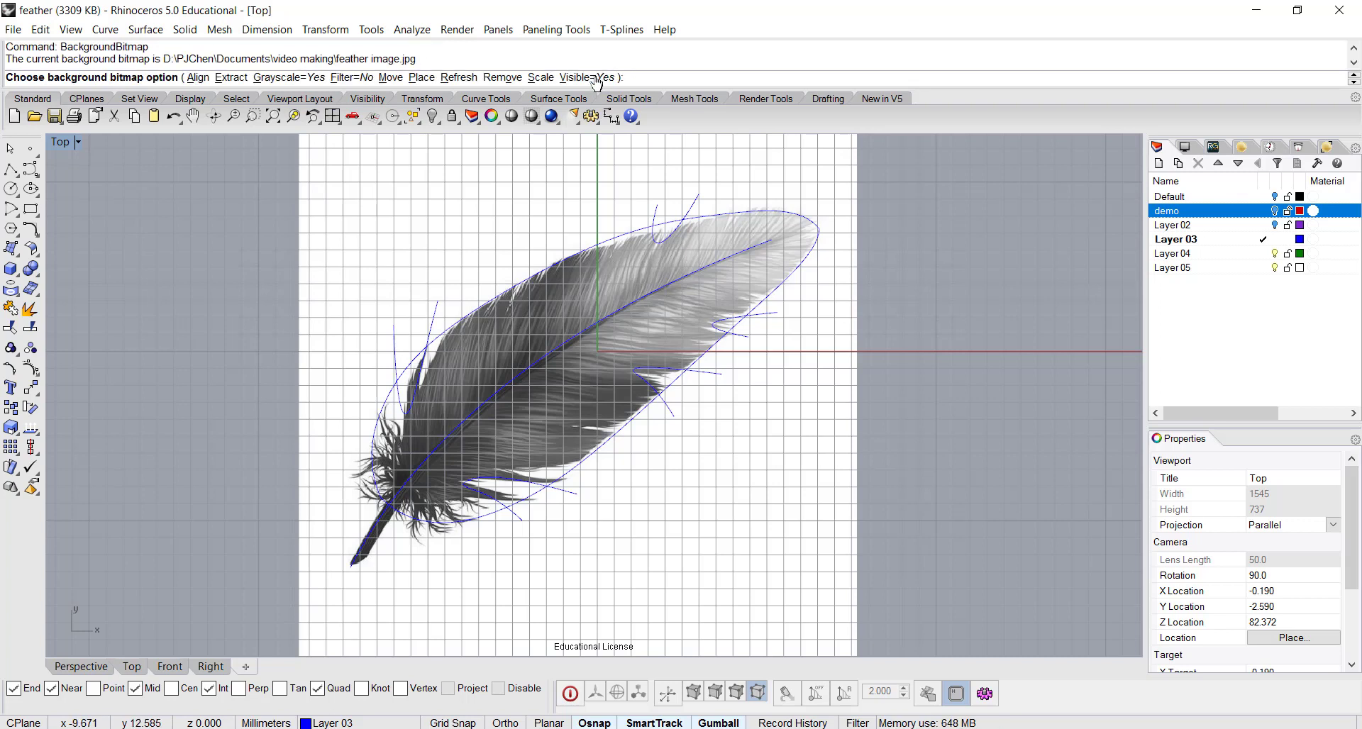
left_click(595, 78)
right_click_drag(776, 392, 779, 410)
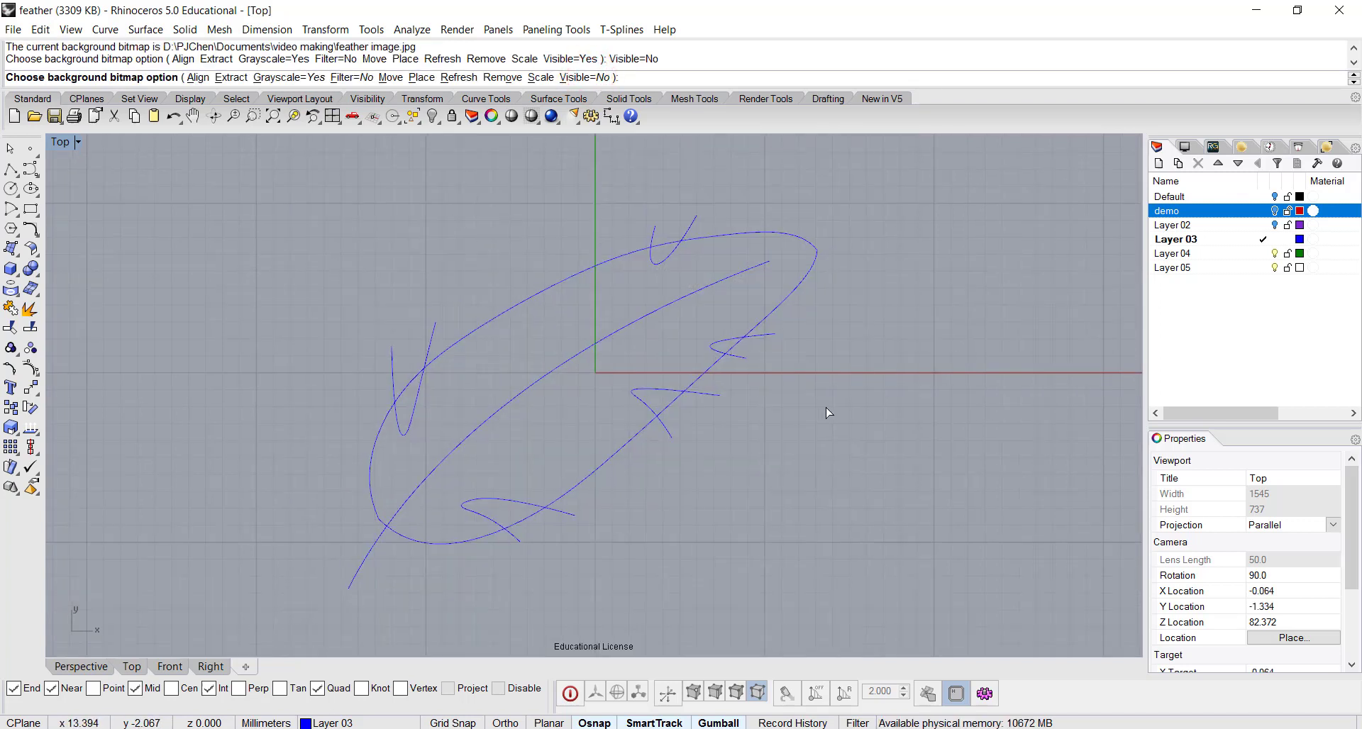
- Select all eight curves and trim the notch nearest the quill on the lower edge, removing its overhanging ends and enclosed outline segment
key("Return")
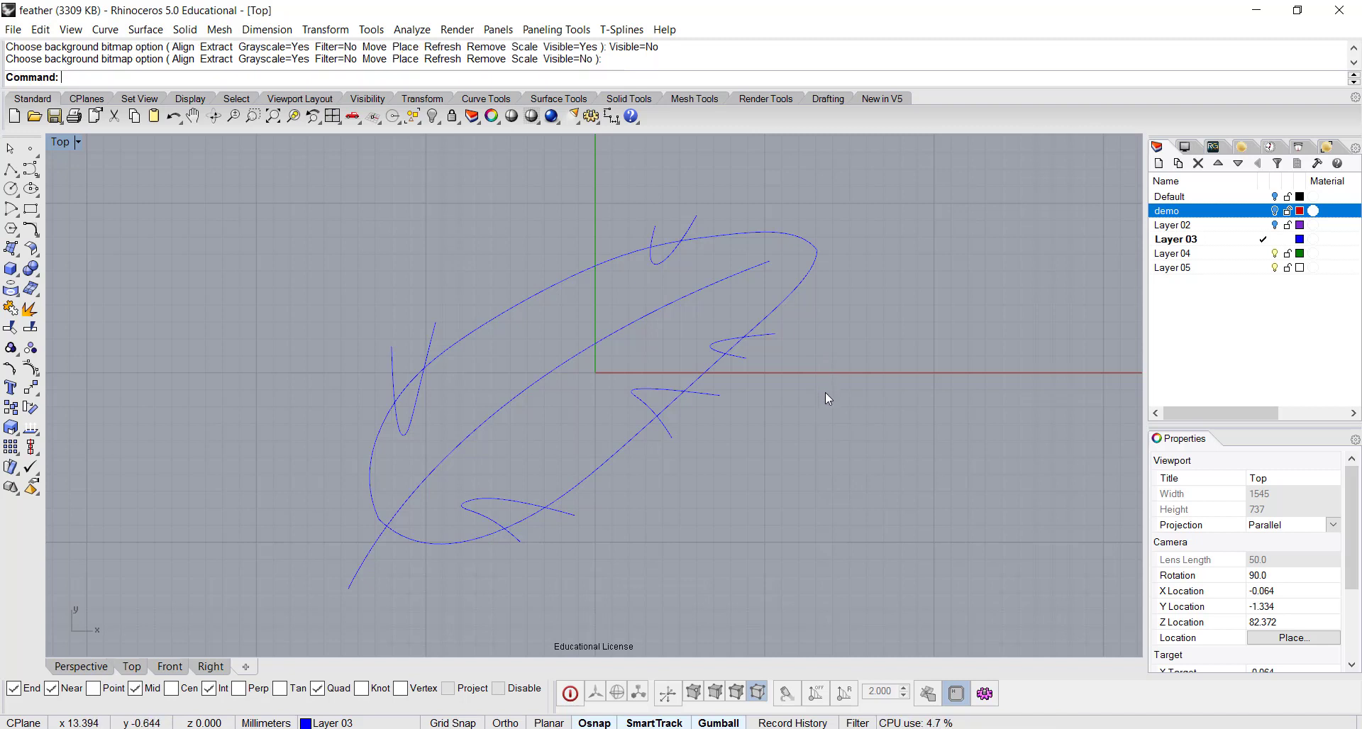
left_click_drag(340, 183, 879, 606)
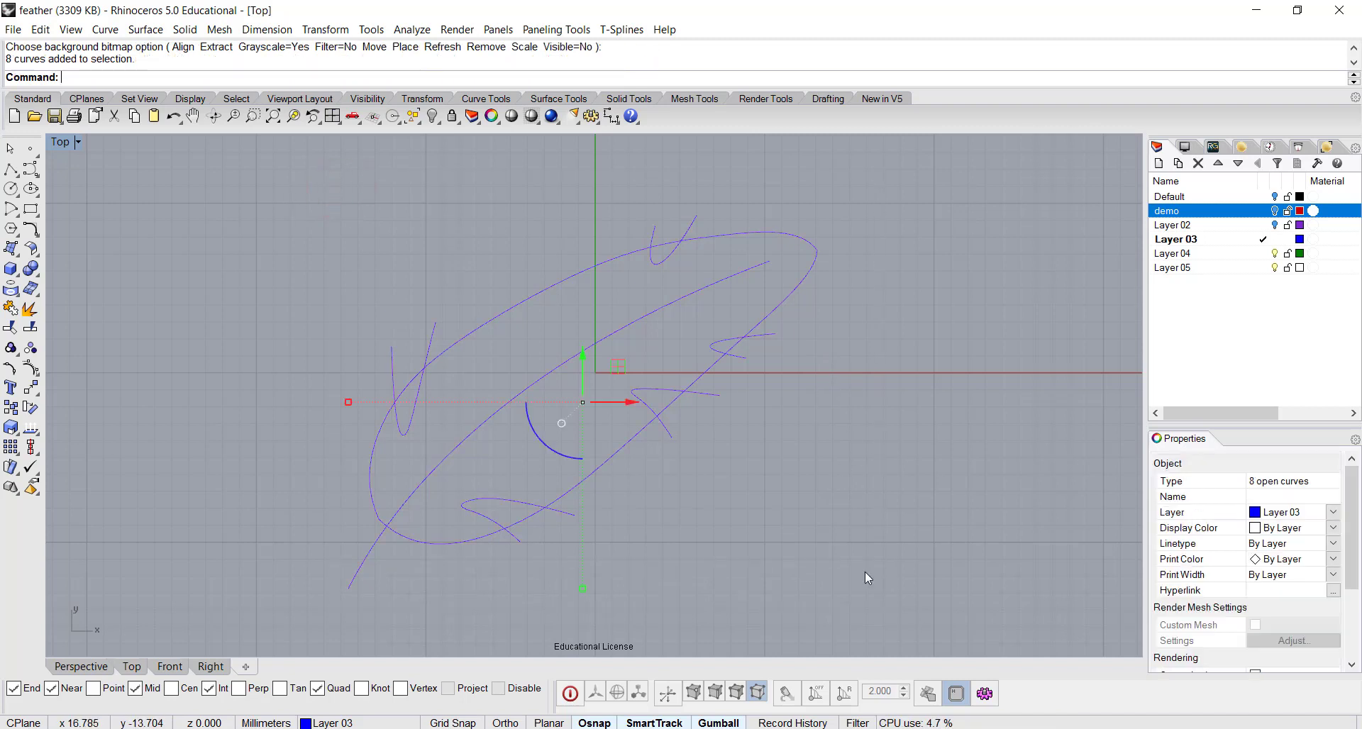
left_click(10, 327)
scroll(586, 486, "up", 2)
left_click(495, 541)
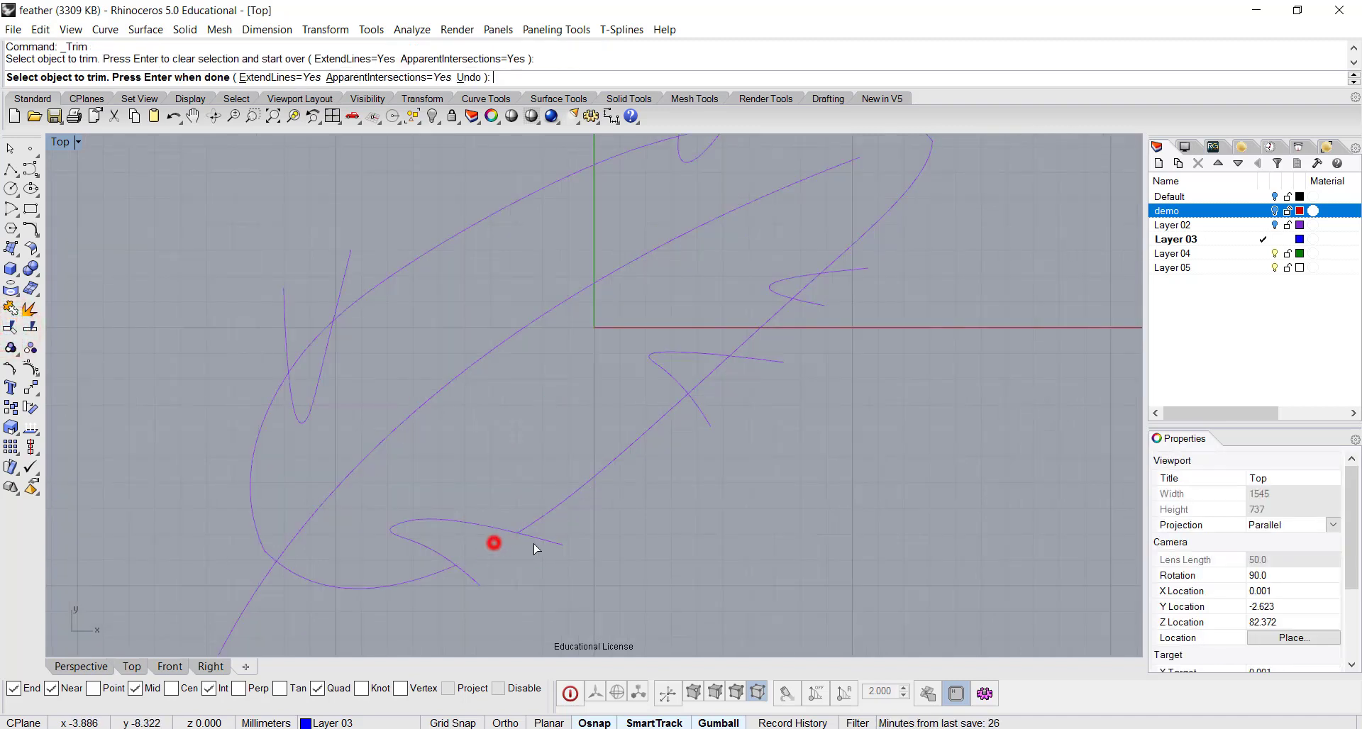
left_click(538, 543)
left_click(471, 572)
- Trim the outline segments and overhanging curve ends at the other two lower-edge notches
left_click(708, 376)
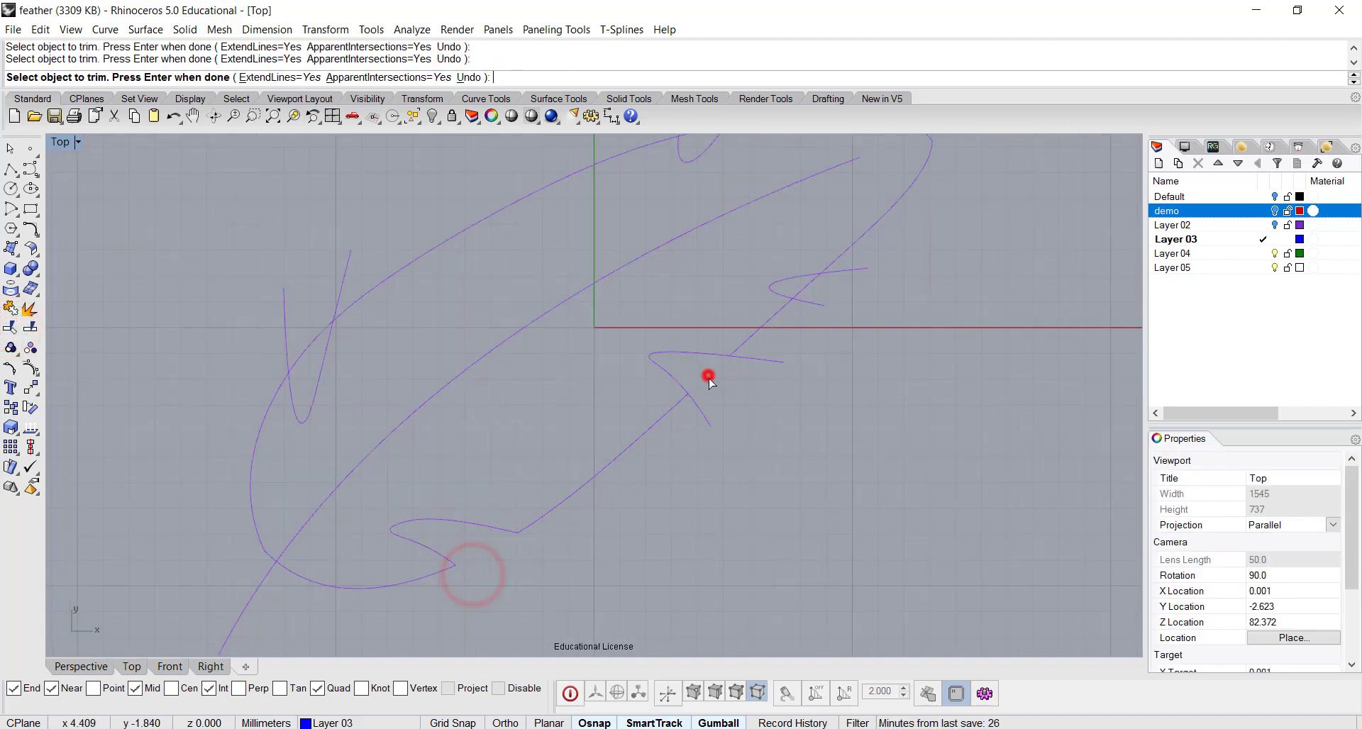
left_click(702, 411)
left_click(748, 355)
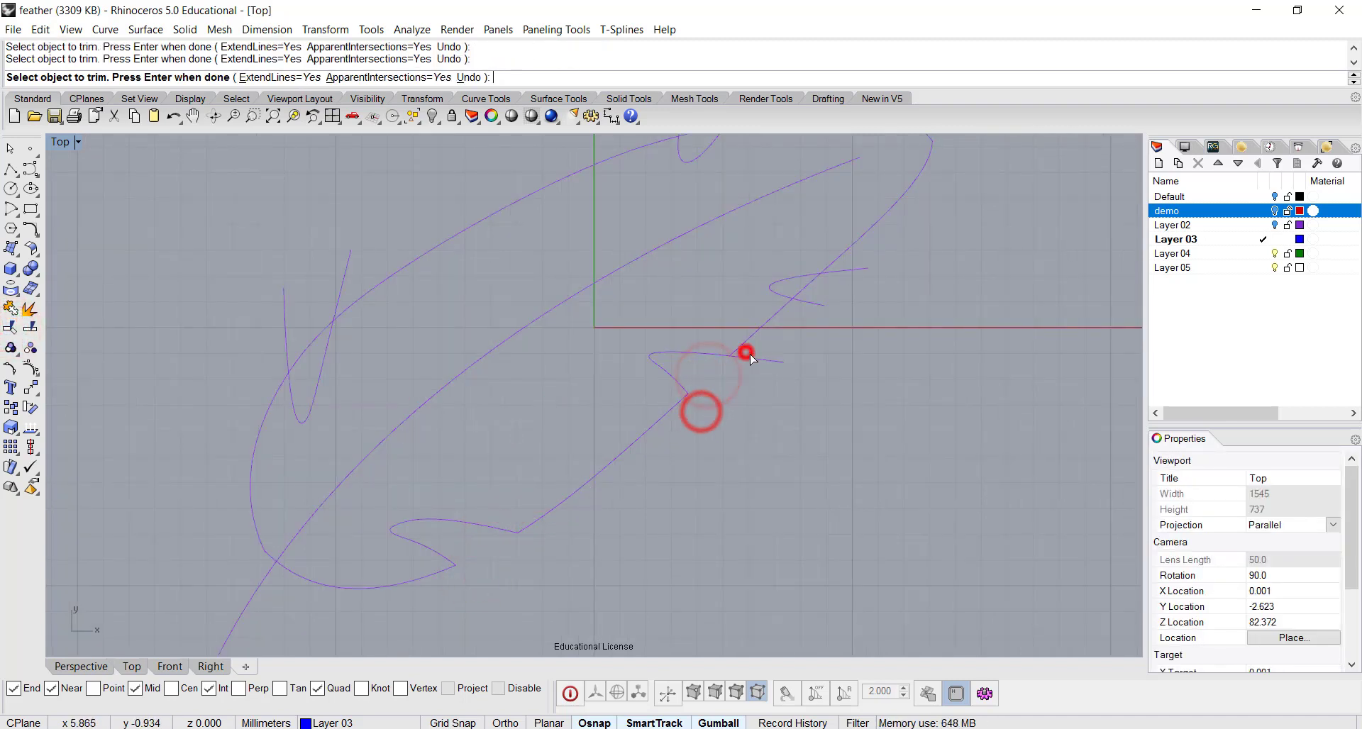
left_click(808, 298)
left_click(834, 276)
scroll(840, 323, "down", 2)
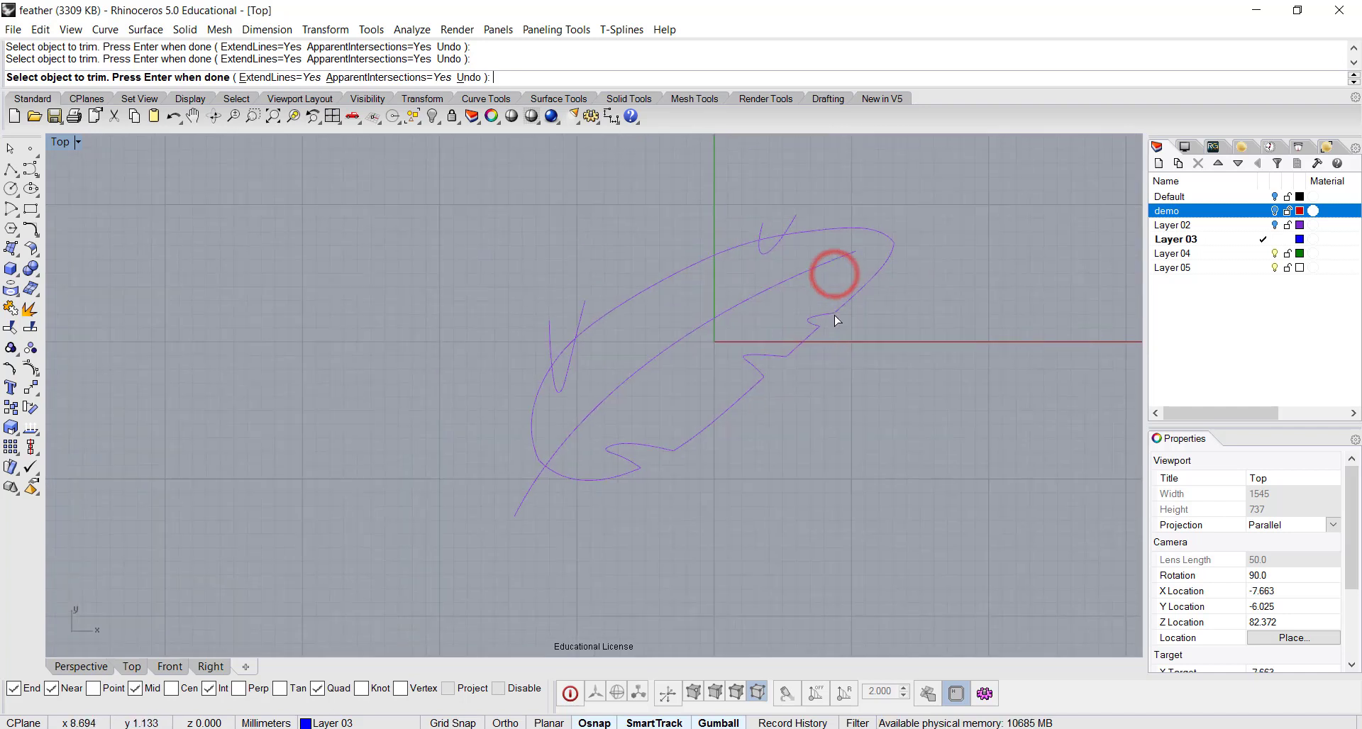
- Trim the two upper-edge notches so their curves and the outline meet without overhanging ends
scroll(786, 243, "up", 3)
left_click(737, 214)
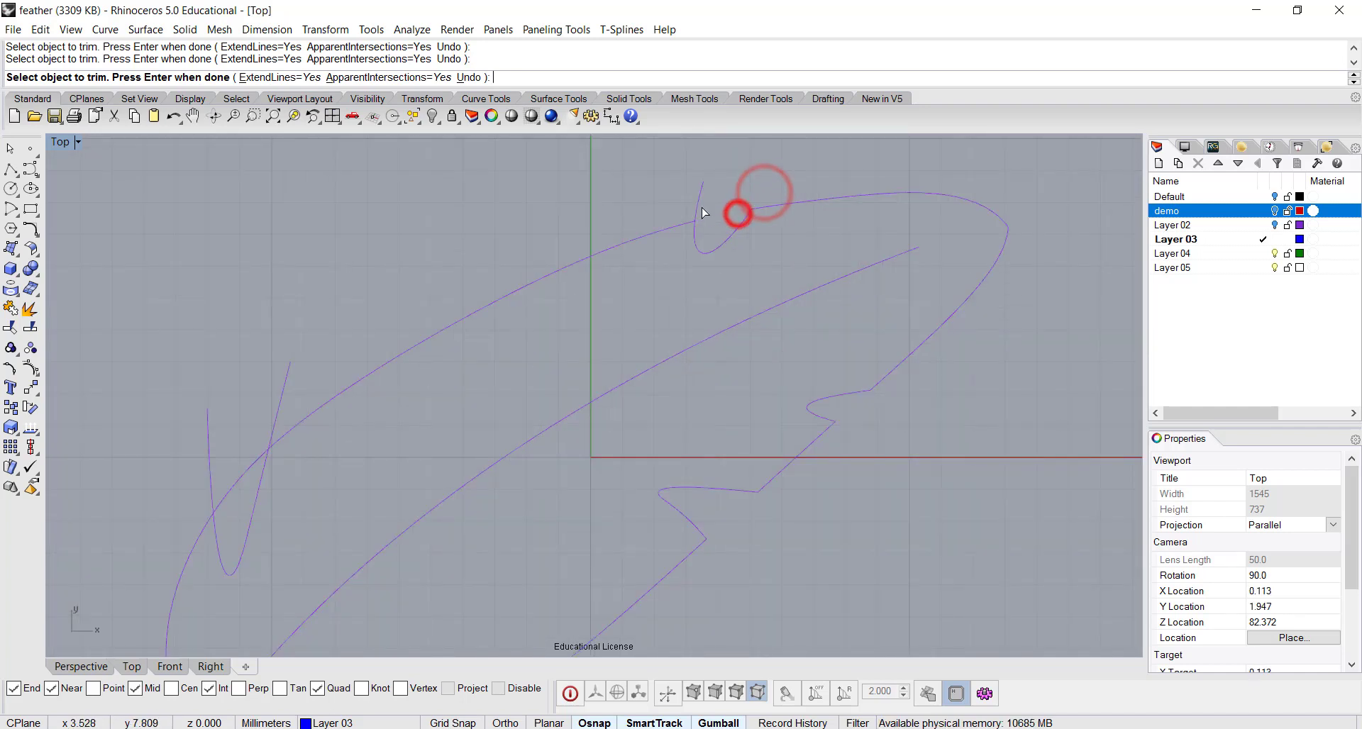
left_click(697, 206)
scroll(425, 334, "down", 2)
scroll(457, 356, "up", 1)
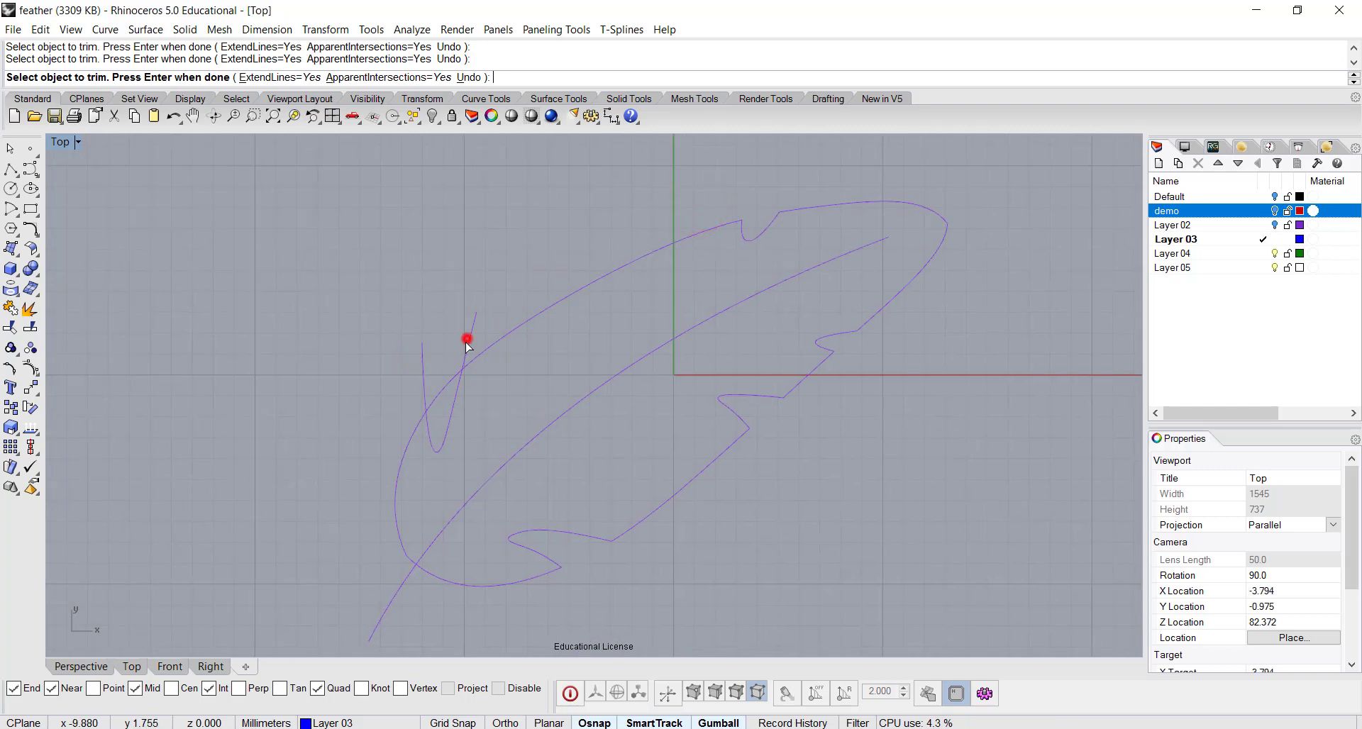
left_click(467, 339)
left_click(424, 386)
scroll(623, 398, "down", 2)
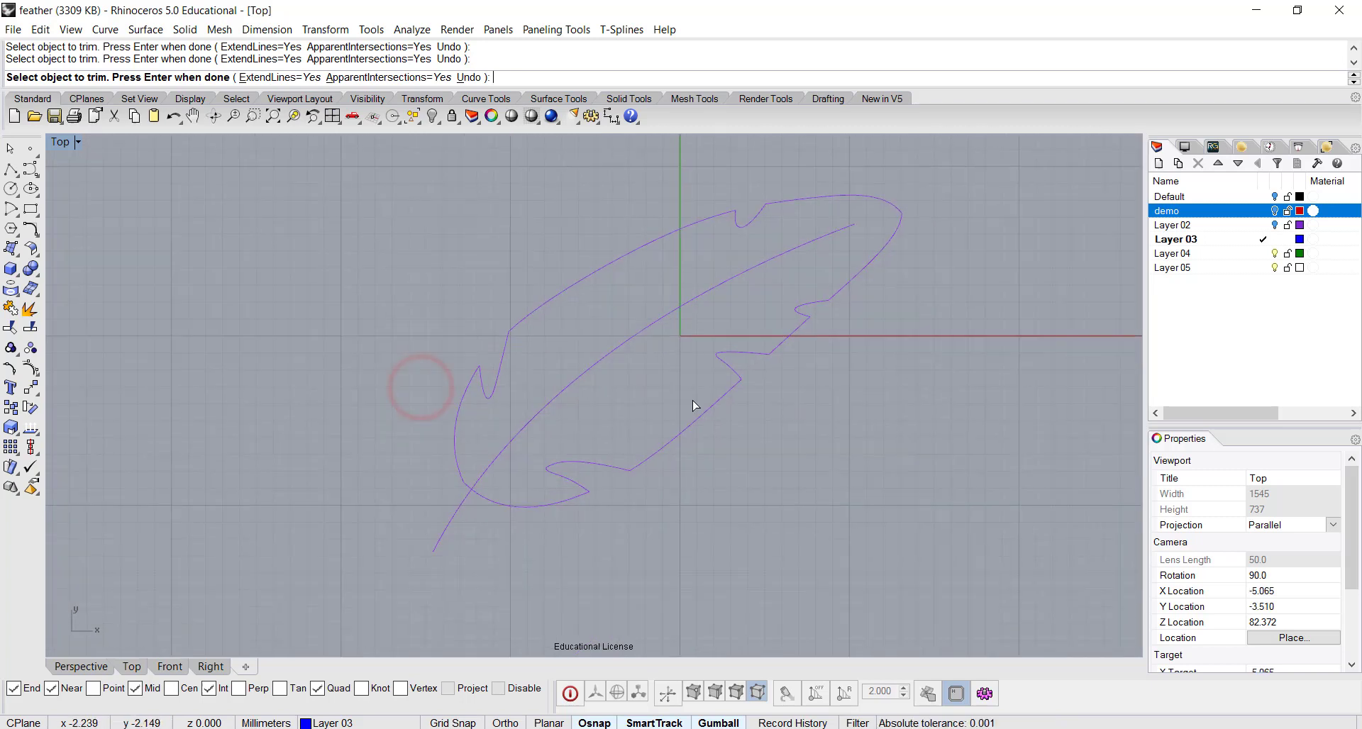
- Join the trimmed outline segments and notch curves into one closed feather outline
left_click(11, 309)
left_click(825, 395)
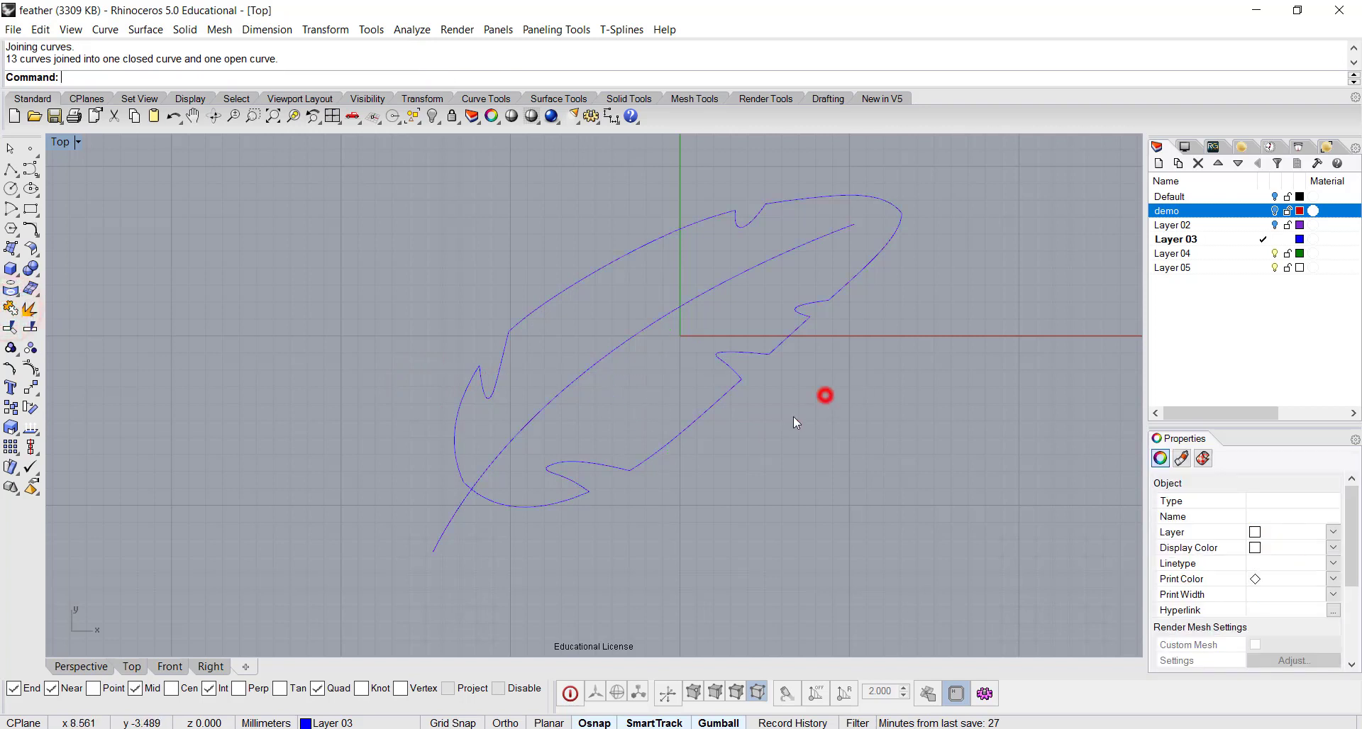
right_click_drag(742, 386, 726, 418)
scroll(793, 419, "up", 2)
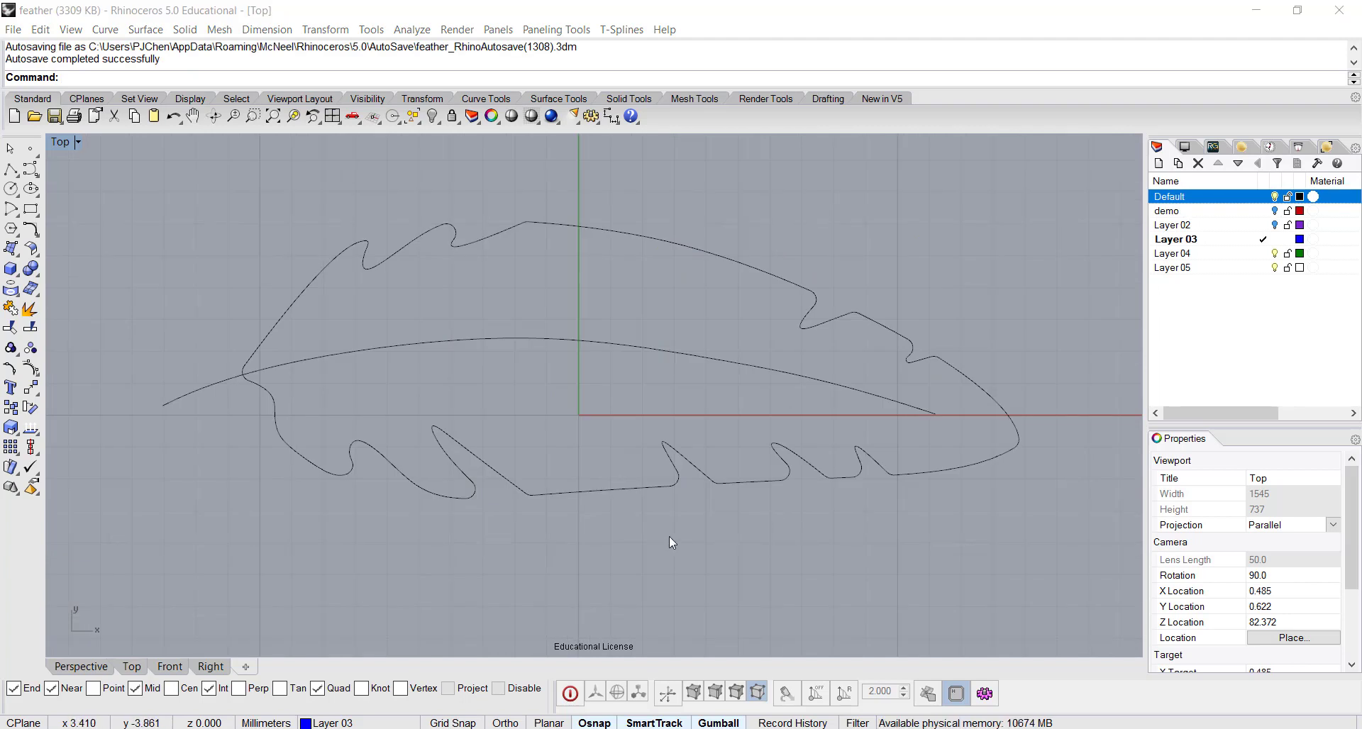
- Extrude the closed feather outline straight to both sides as a solid in the maximized Perspective view
left_click(64, 142)
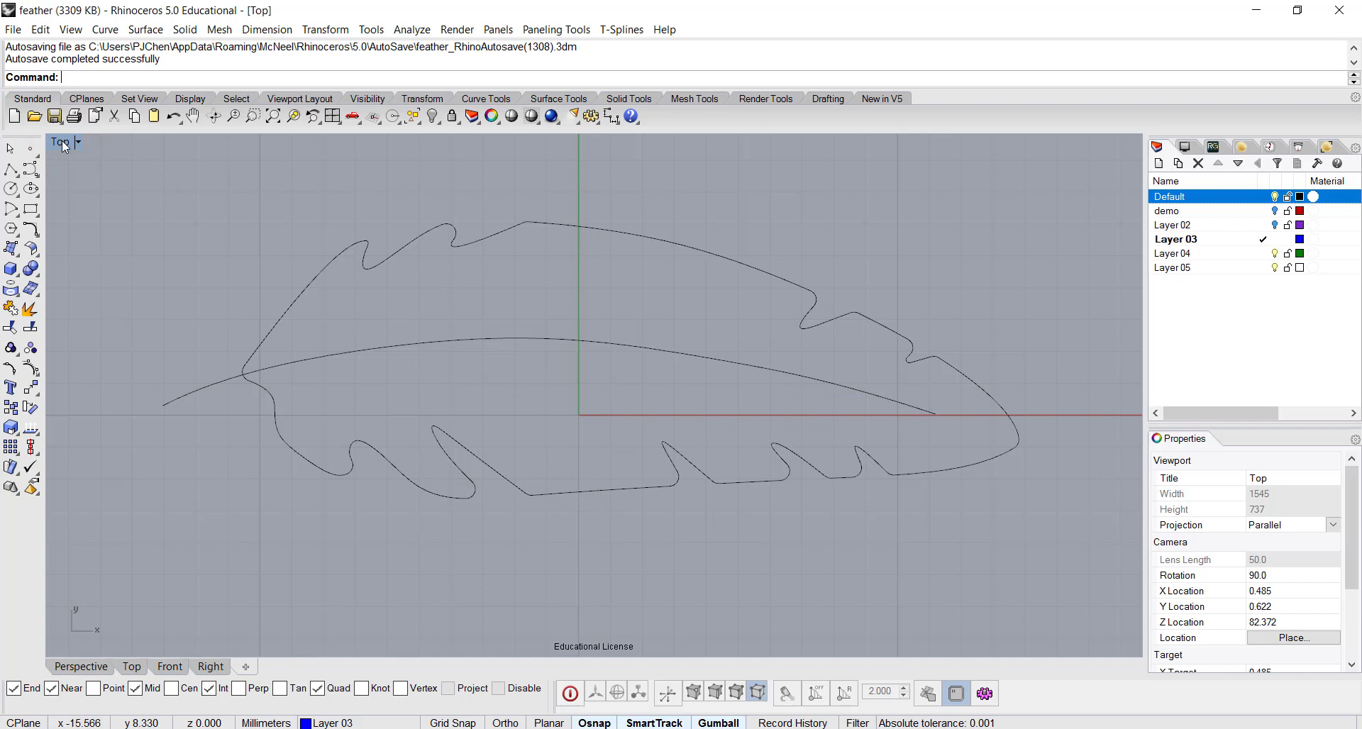
double_click(64, 144)
double_click(613, 141)
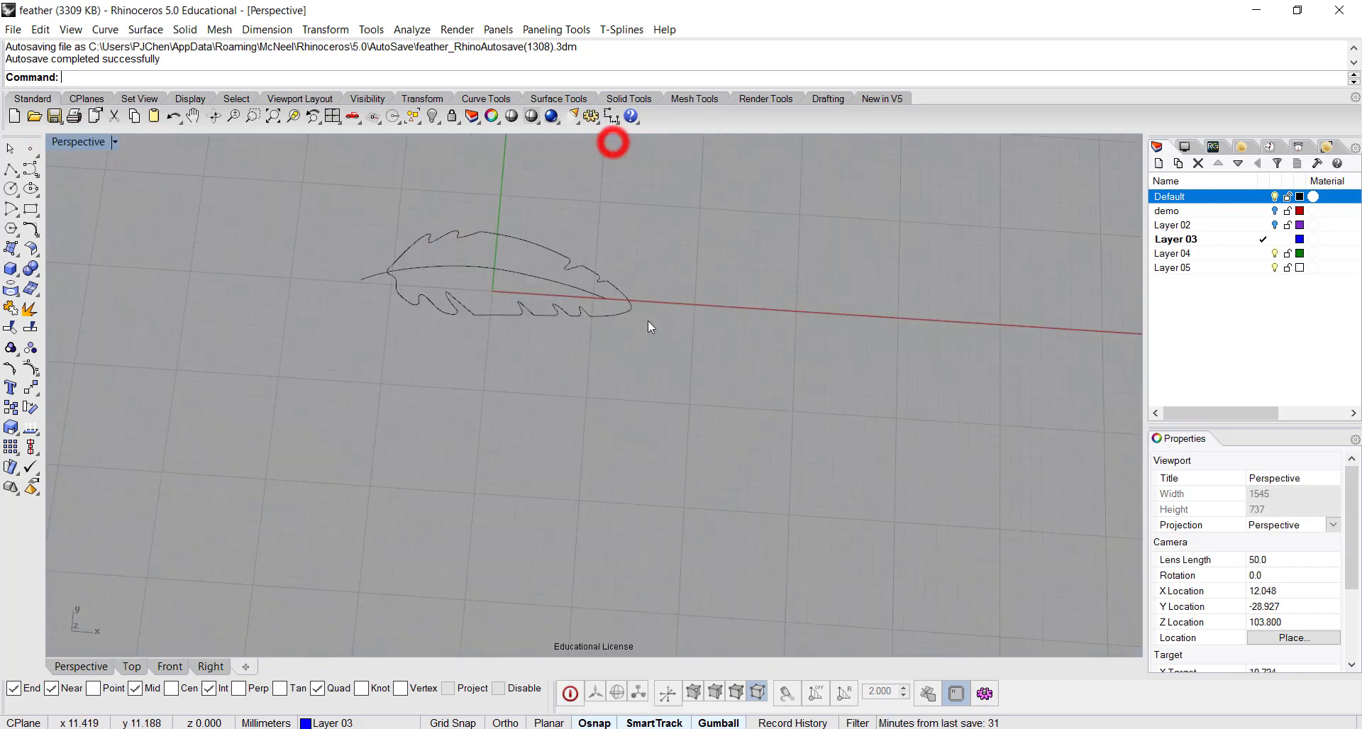
right_click_drag(648, 321, 673, 393)
left_click(667, 395)
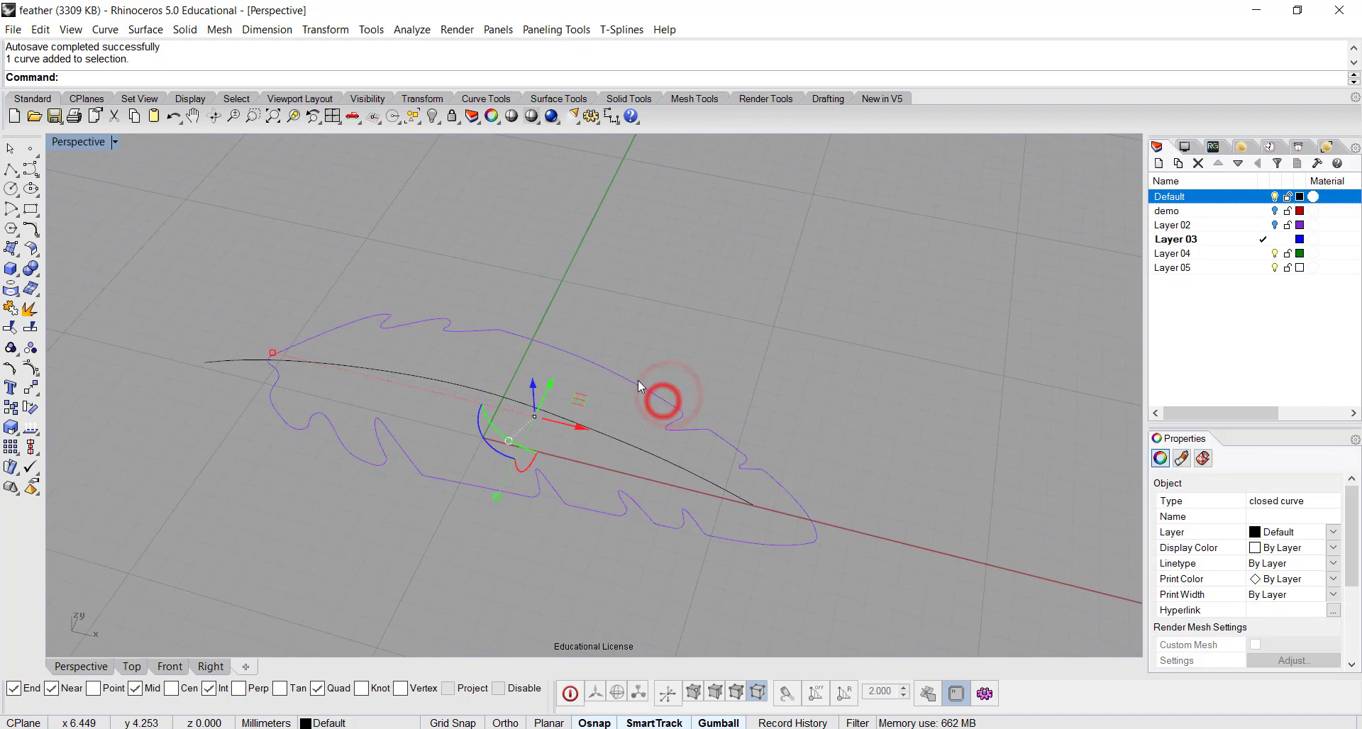
left_click(184, 31)
mouse_move(268, 306)
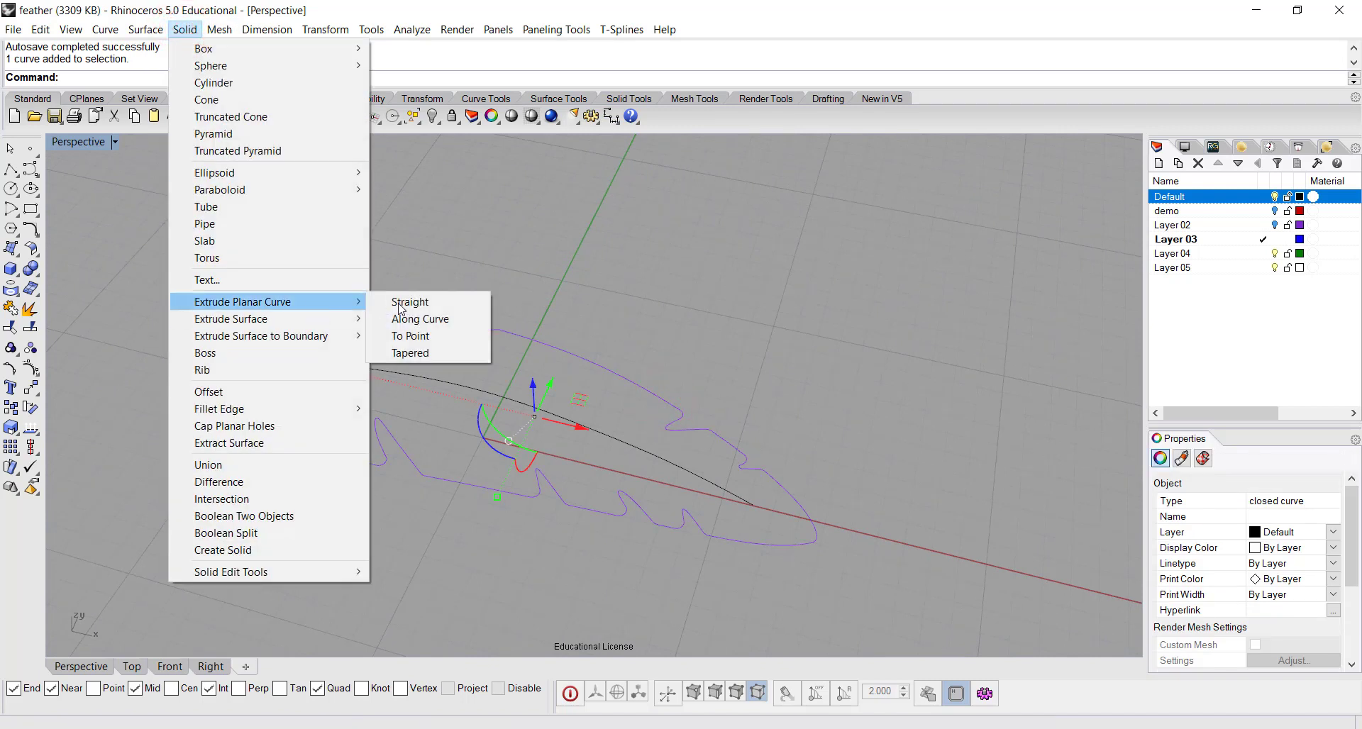
left_click(408, 302)
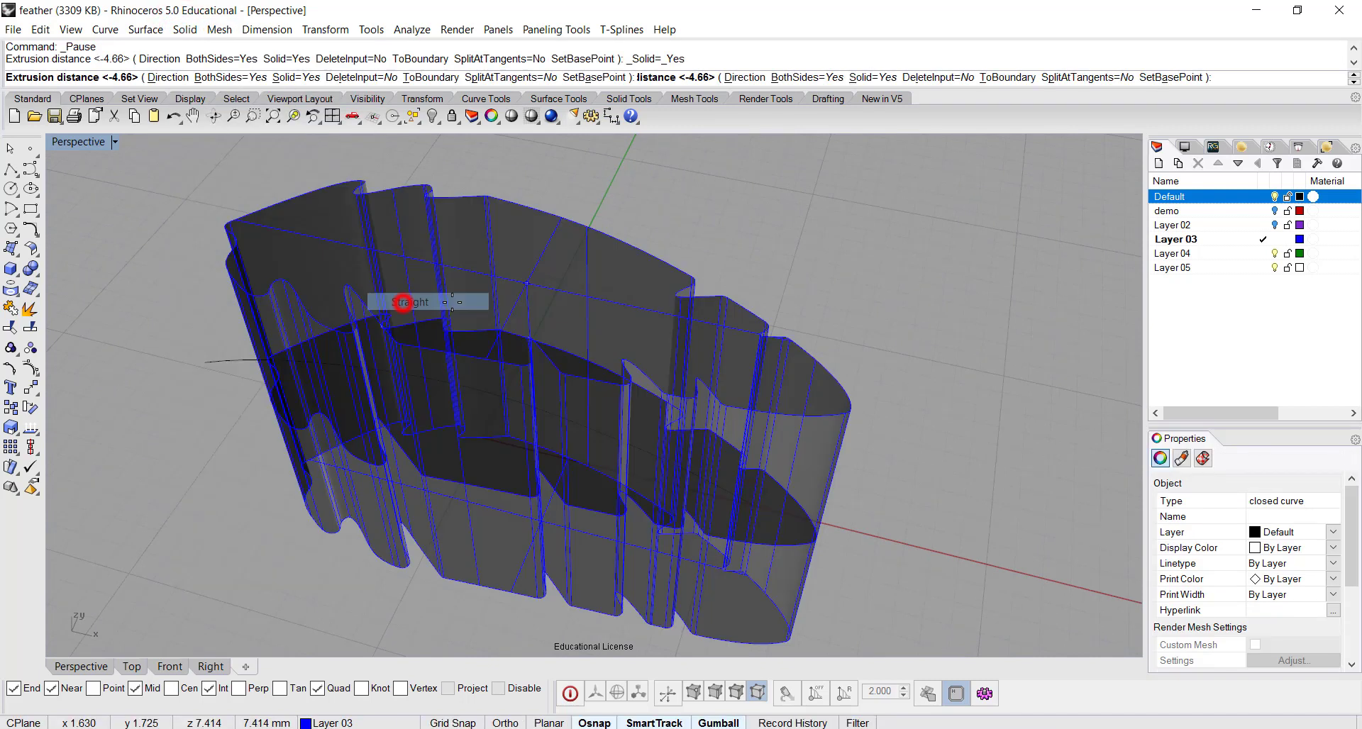
left_click(489, 376)
right_click_drag(488, 376, 674, 386)
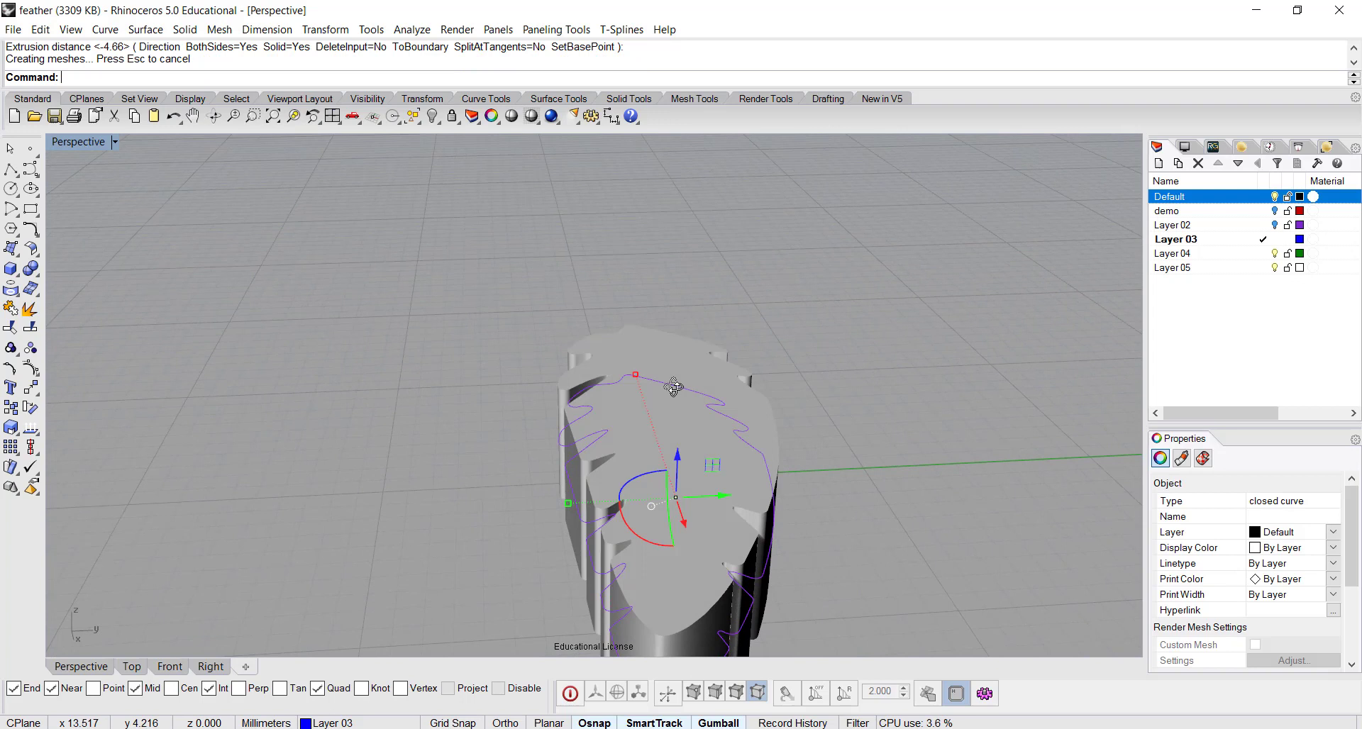
- Delete the extruded feather solid
left_click(690, 439)
key("Delete")
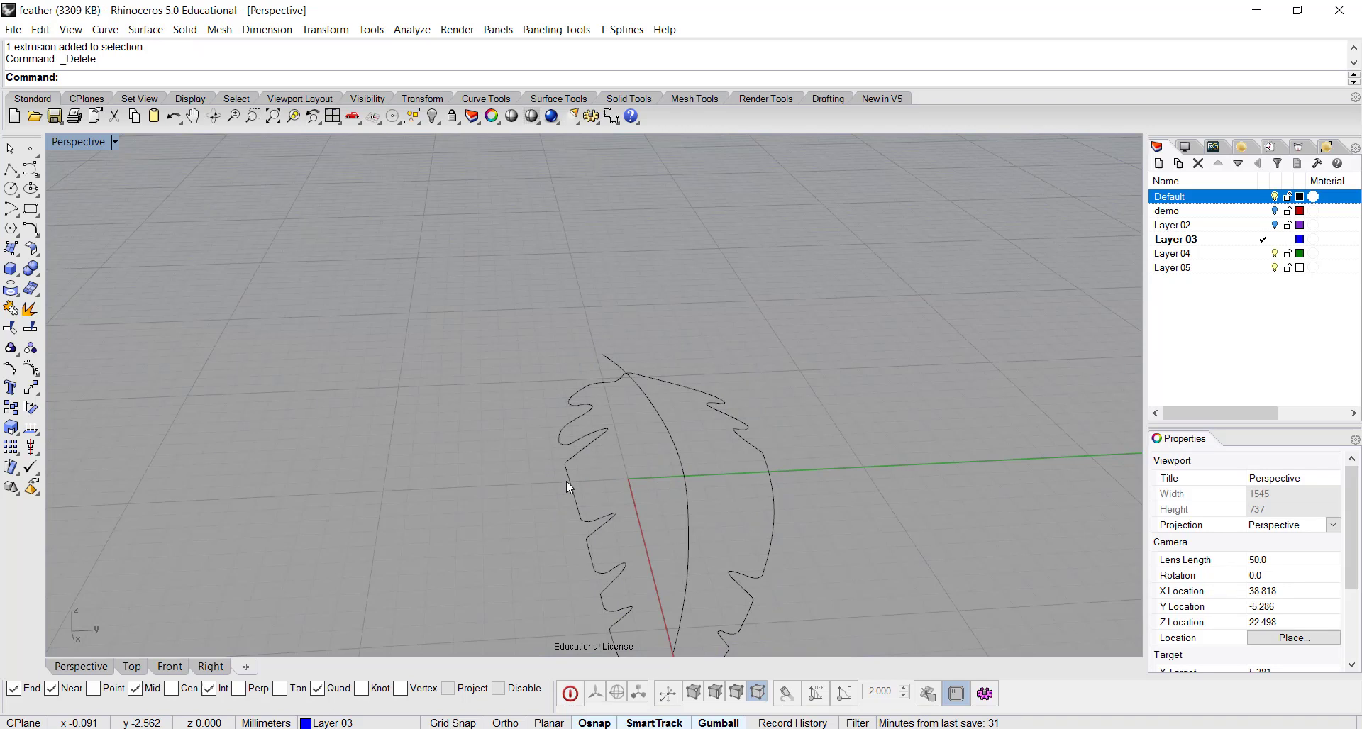
right_click_drag(703, 538, 698, 508)
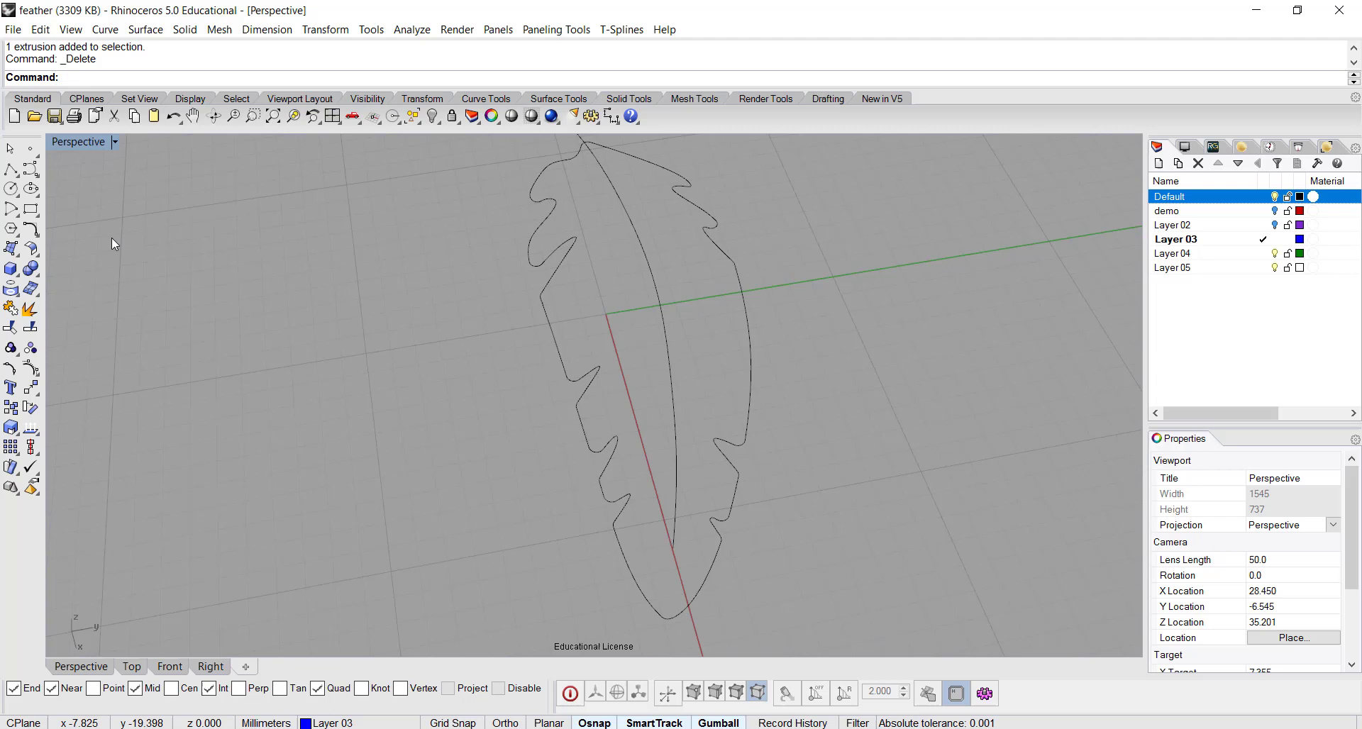
- Try to draw a diameter ellipse across the feather's width in the Perspective view
left_click(31, 190)
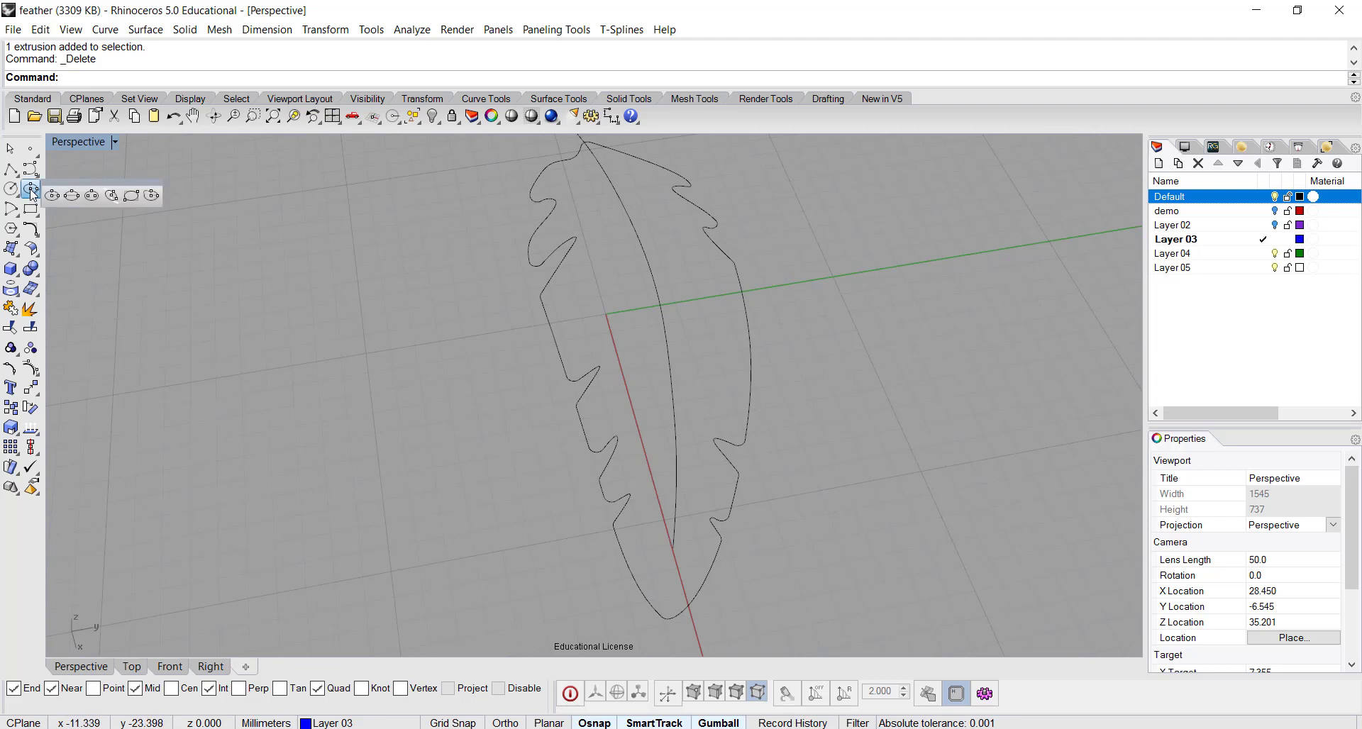
left_click(72, 196)
left_click(553, 333)
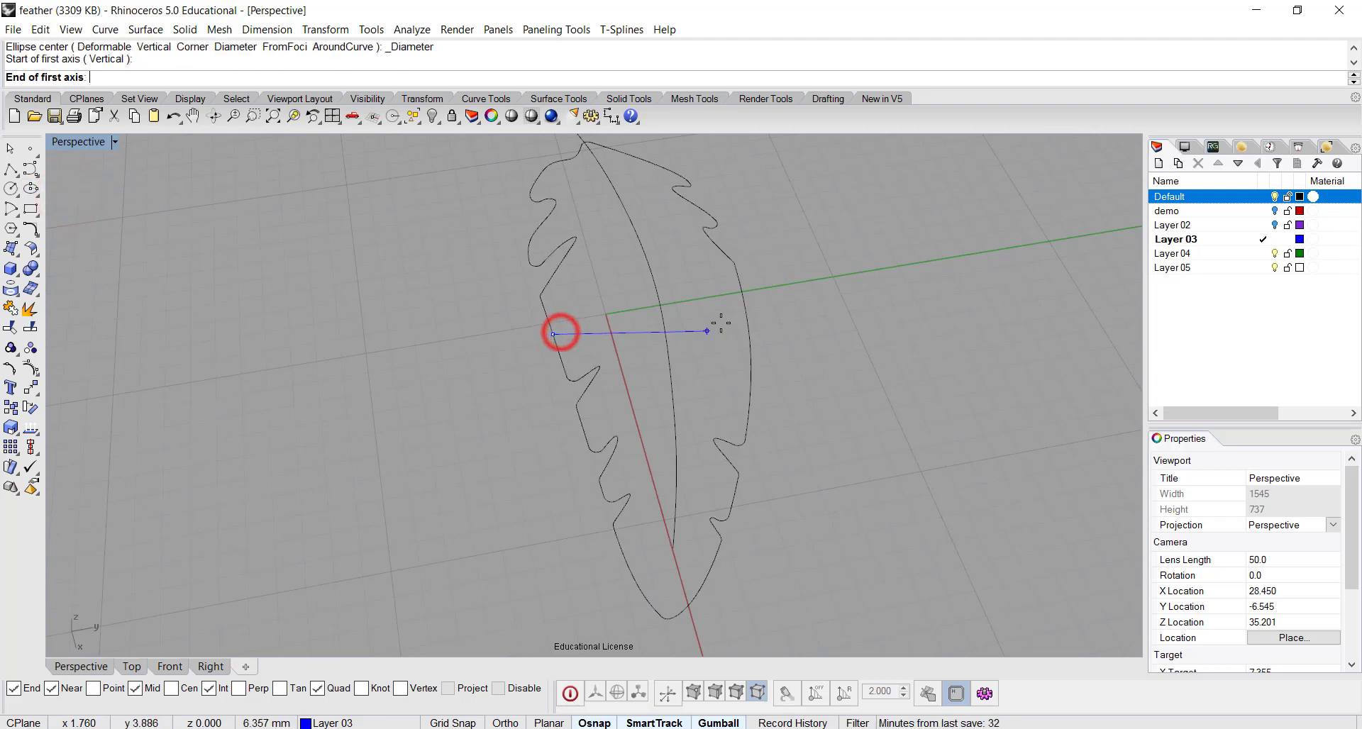
left_click(745, 308)
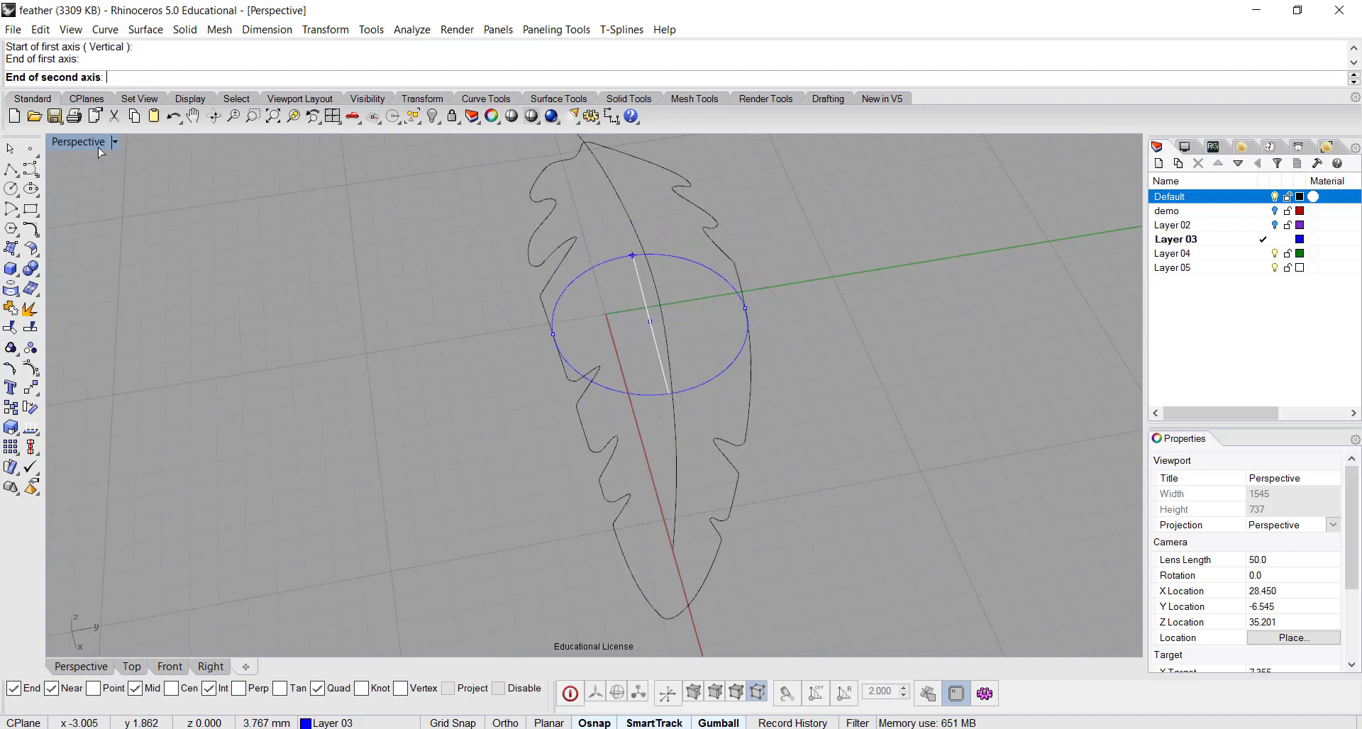
left_click(635, 265)
- Return to the four-view layout and delete the flat ellipse around the feather
key("ctrl+m")
left_click(93, 142)
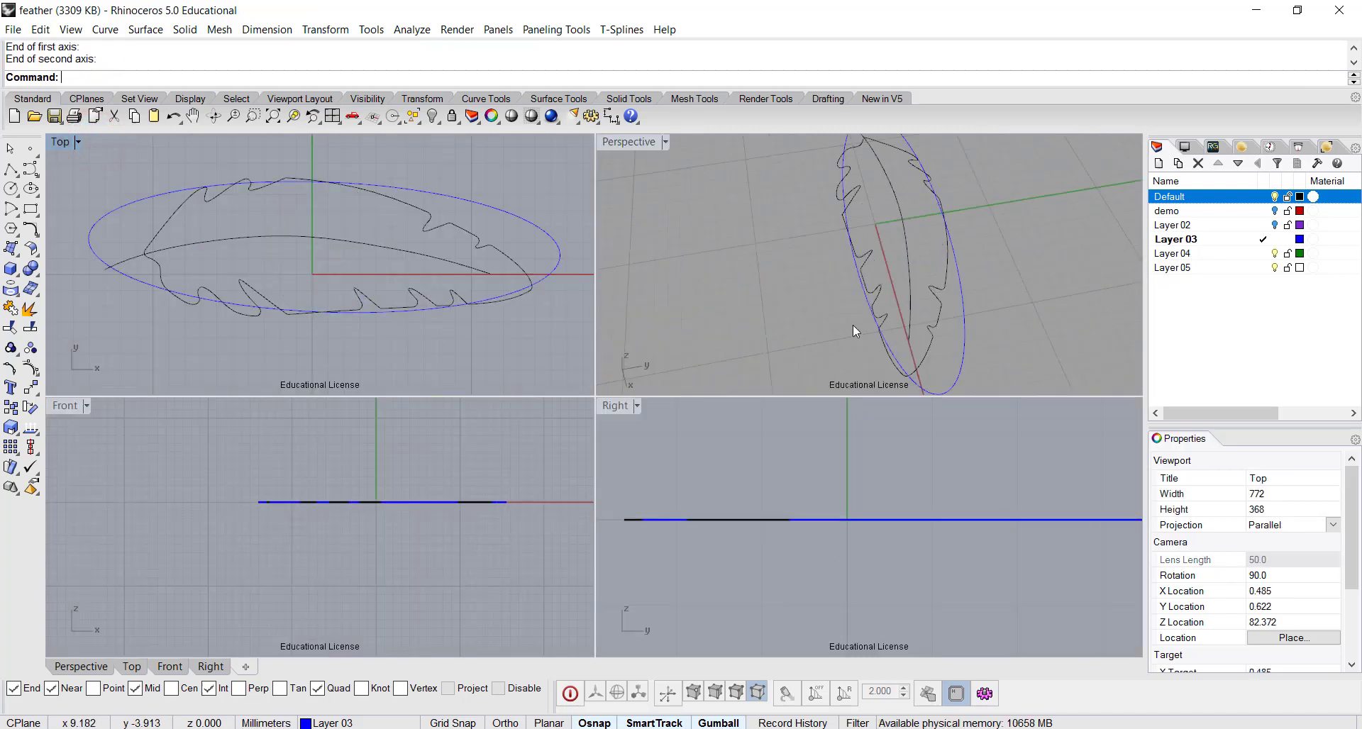
left_click(964, 336)
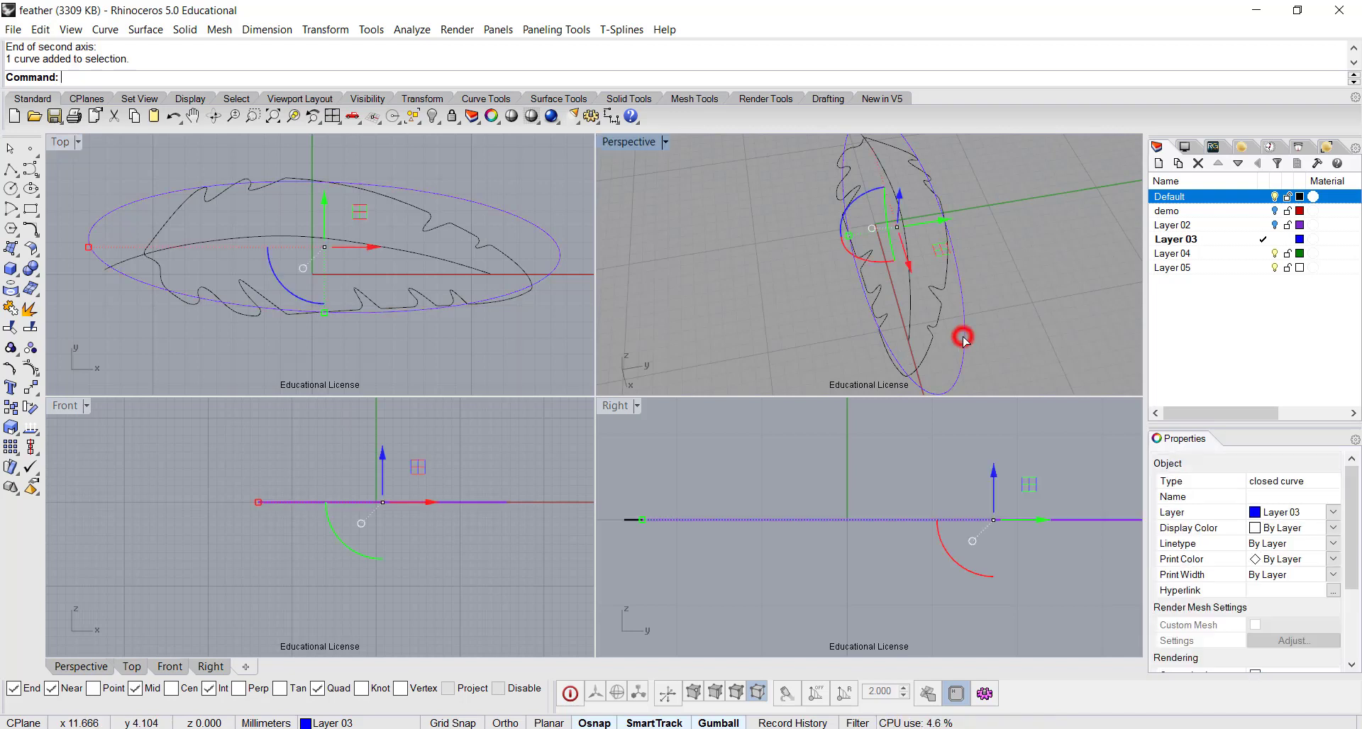
key("Delete")
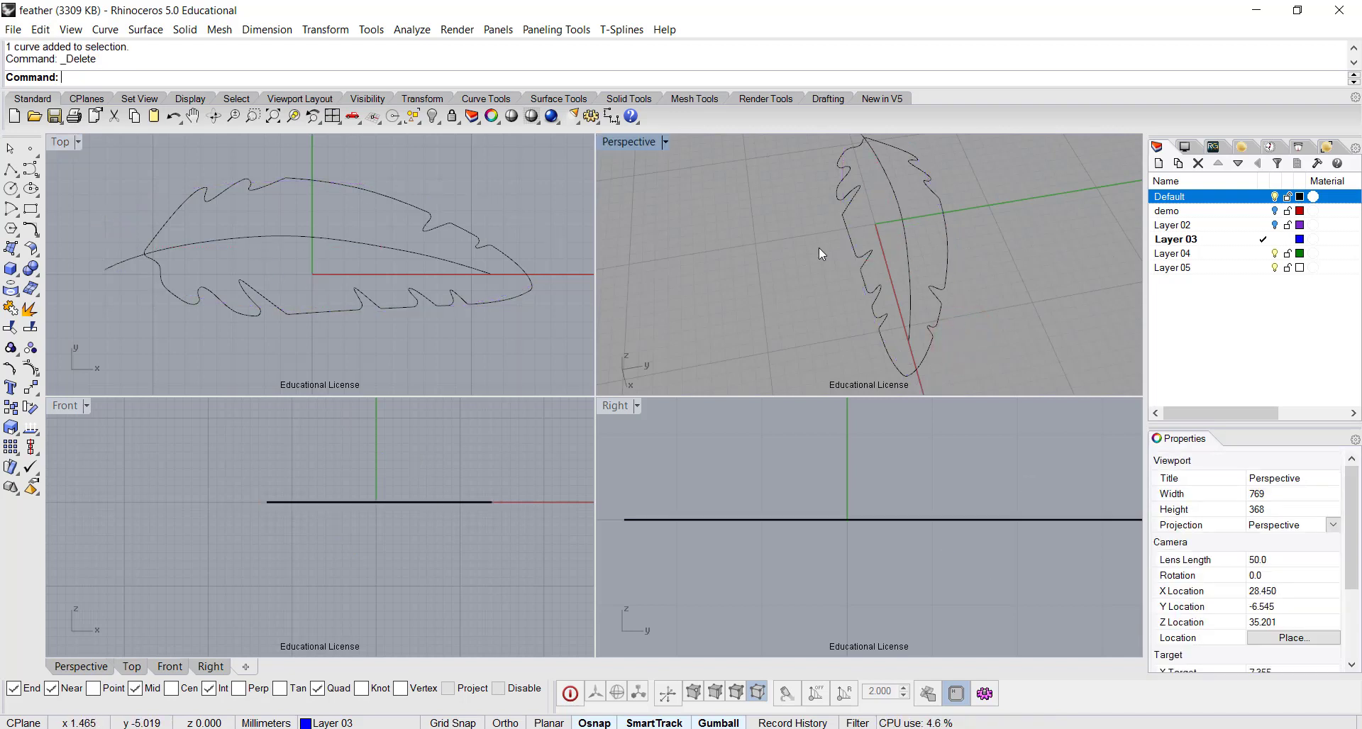
- Draw a diameter ellipse between the feather's two long edges, setting its shallow vertical axis in the Right view
key("Return")
left_click(847, 231)
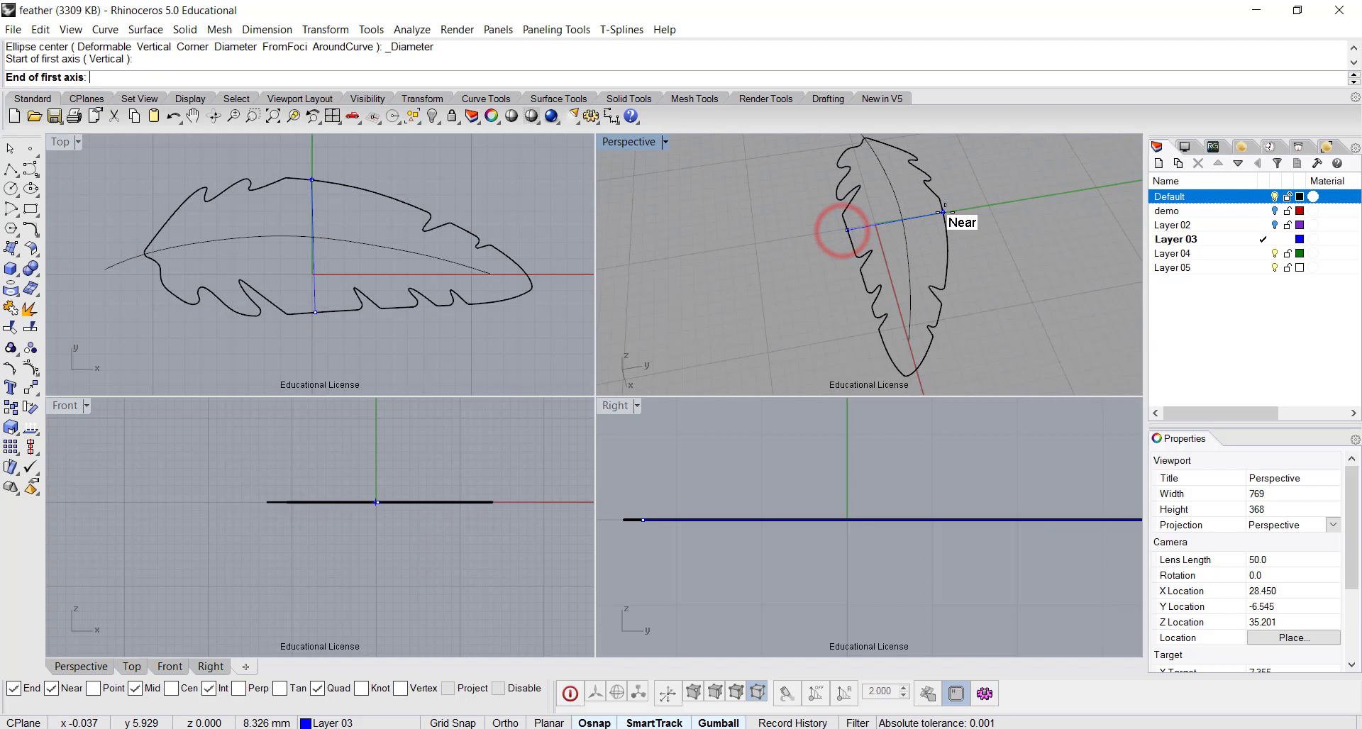
left_click(944, 216)
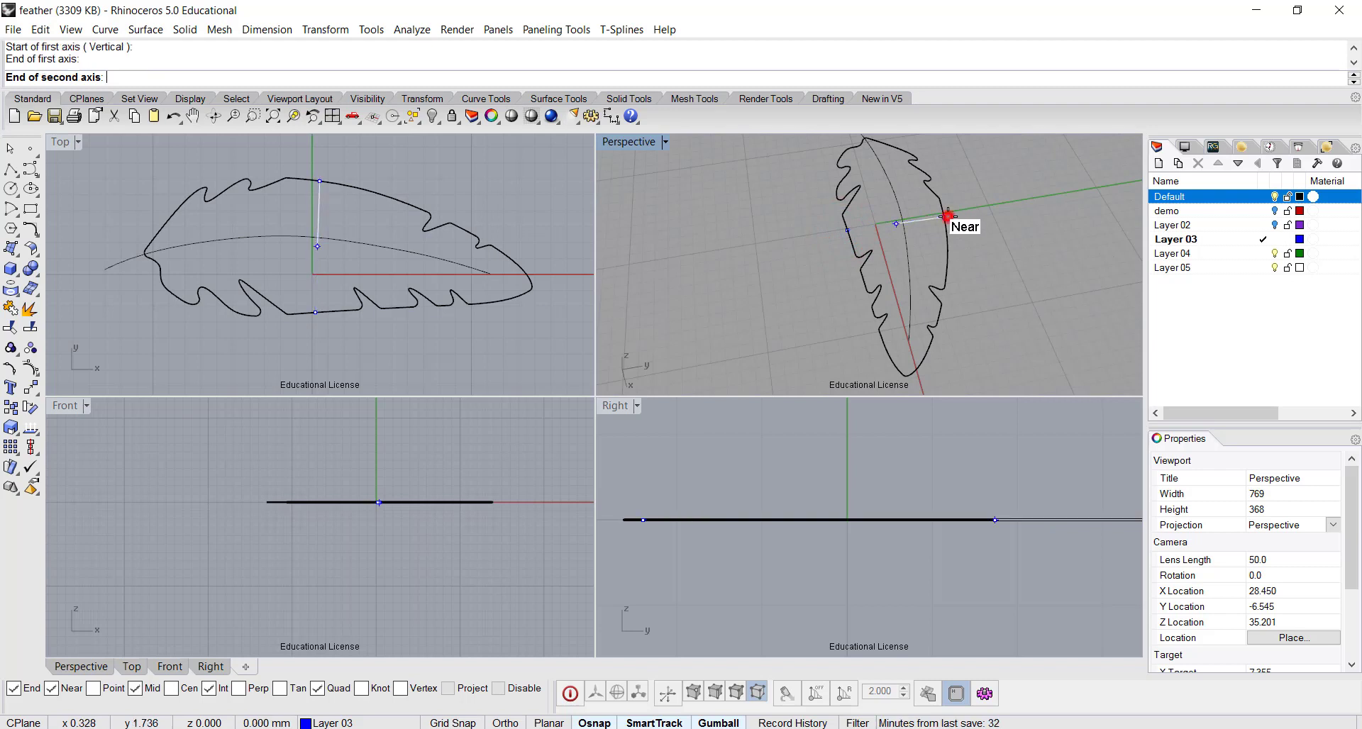
left_click(864, 476)
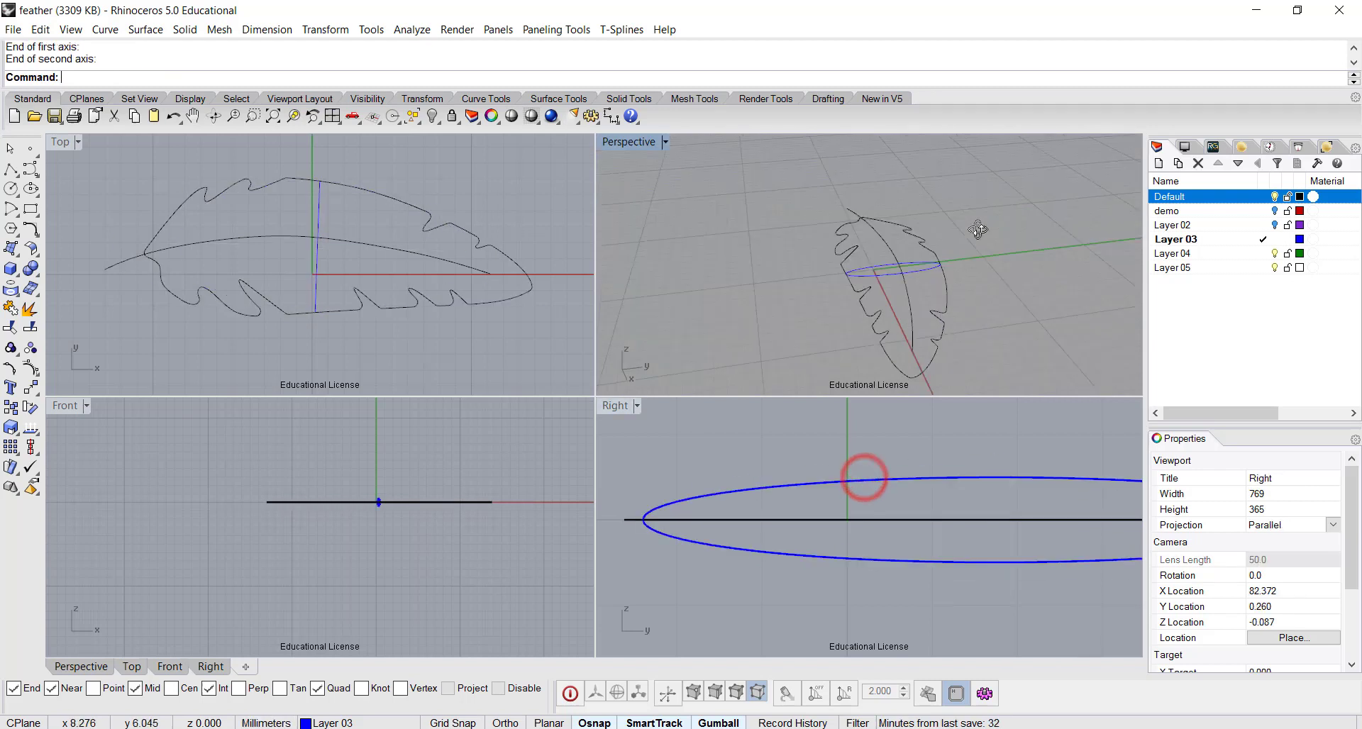
right_click_drag(979, 227, 915, 336)
scroll(915, 337, "up", 2)
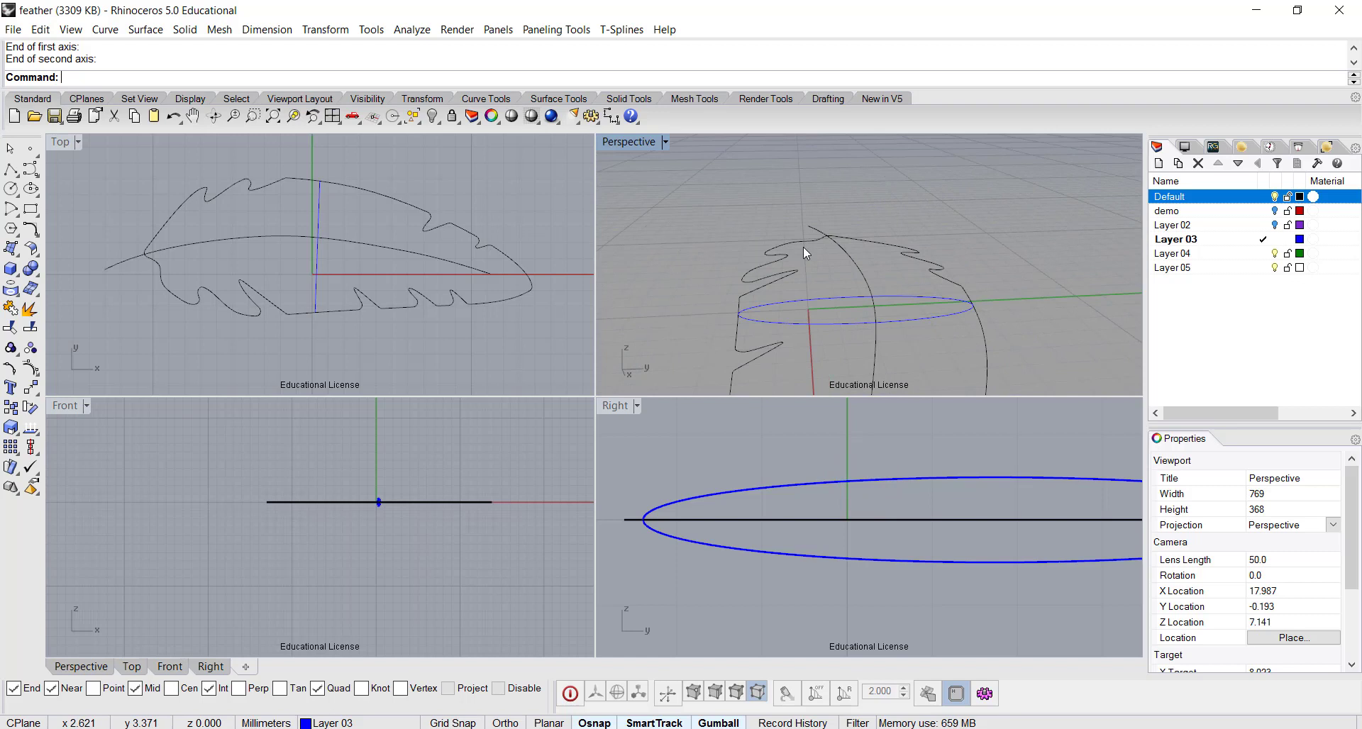
- Maximize the Perspective view and examine the upright ellipse spanning the feather's width from several angles
double_click(646, 143)
right_click_drag(751, 371, 845, 340, "shift")
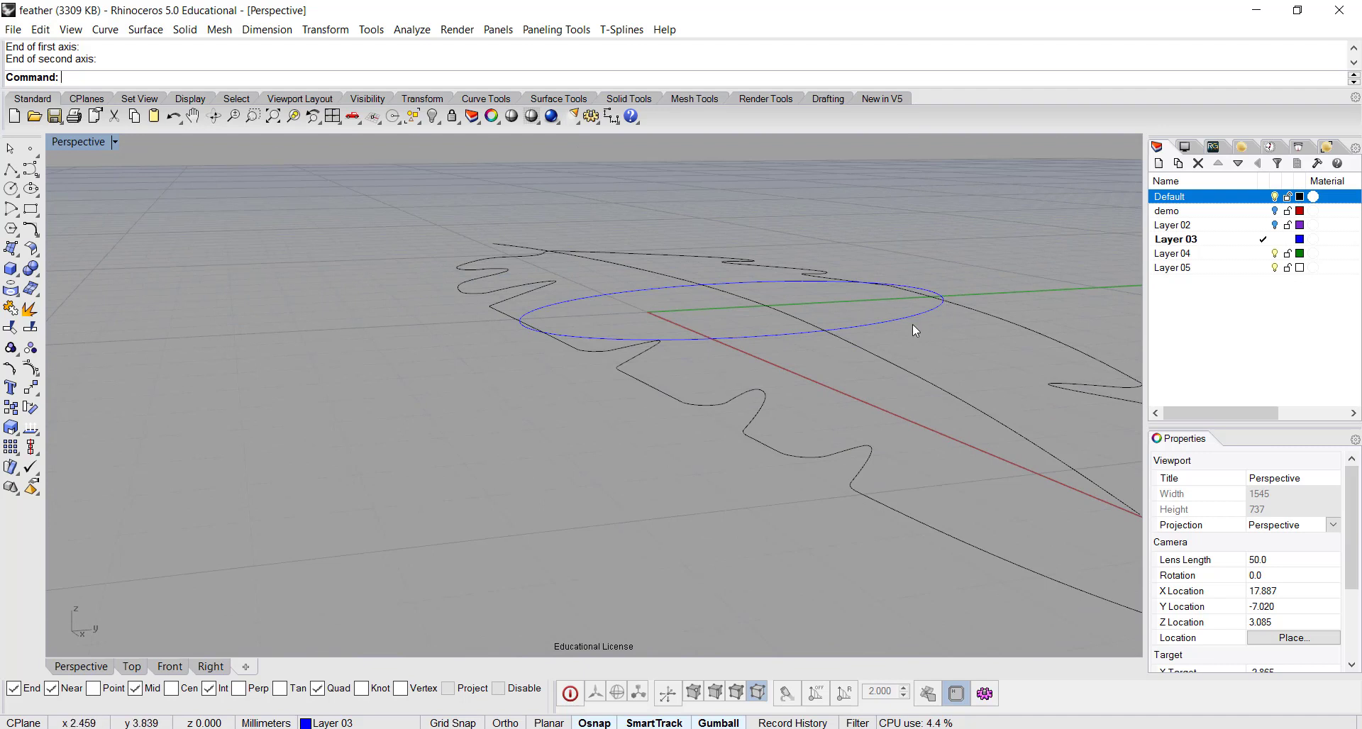
right_click_drag(919, 324, 936, 386)
right_click_drag(778, 398, 753, 331)
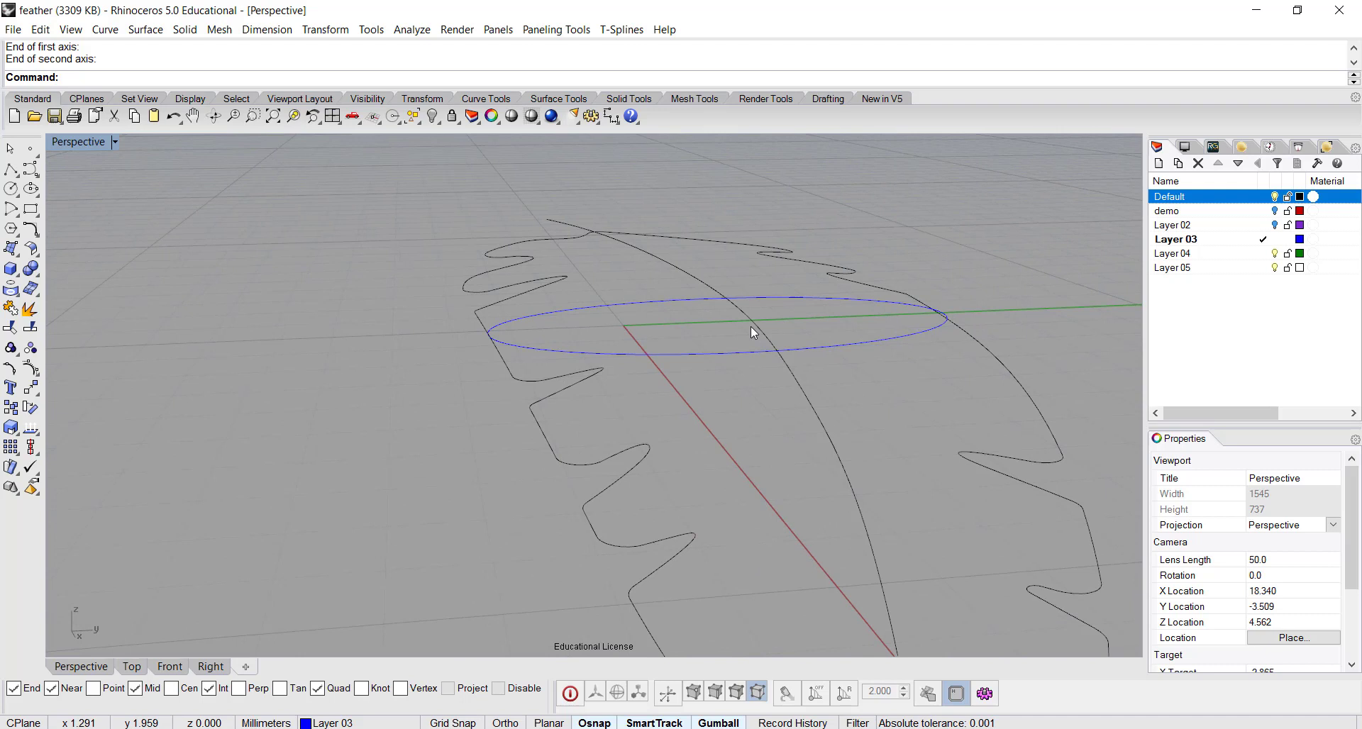
right_click_drag(759, 412, 664, 376)
right_click_drag(799, 437, 813, 434)
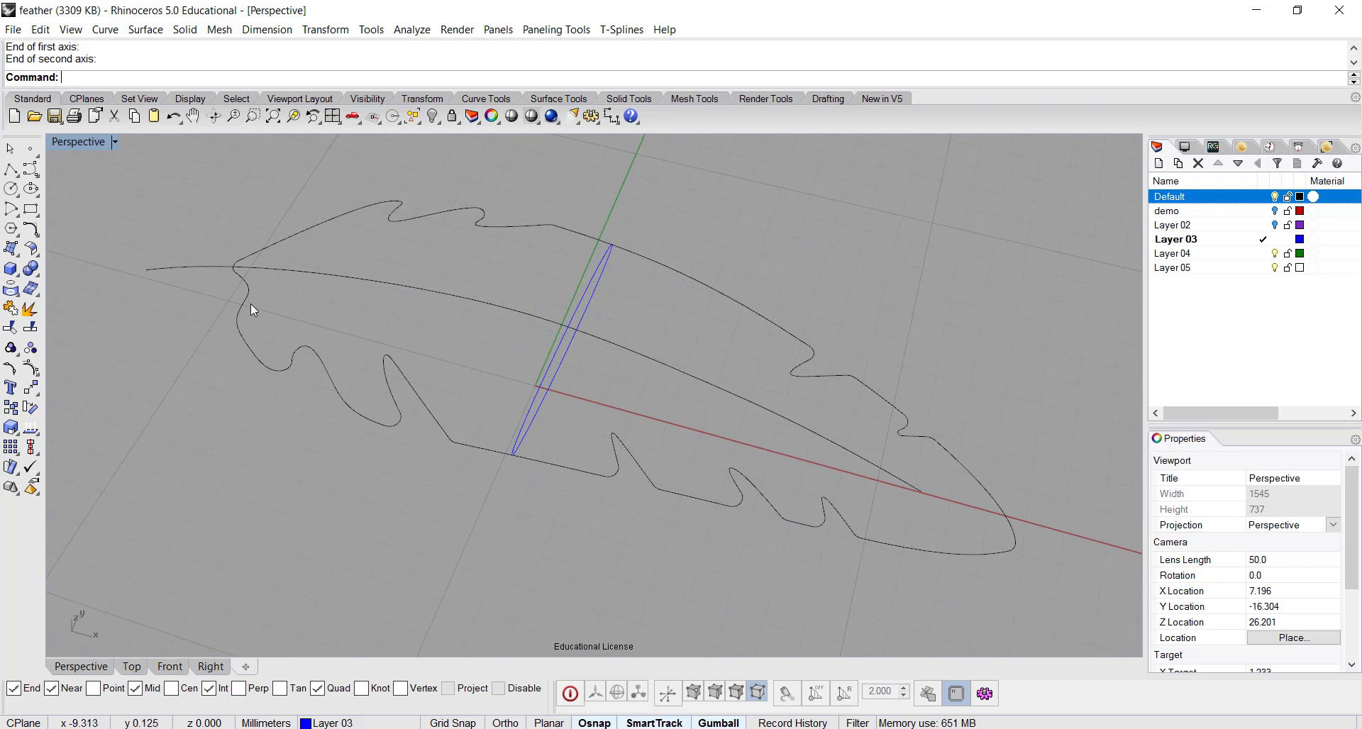
- Split the closed feather outline into two curves using points at its shaft-end corner and its rounded tip
left_click(271, 247)
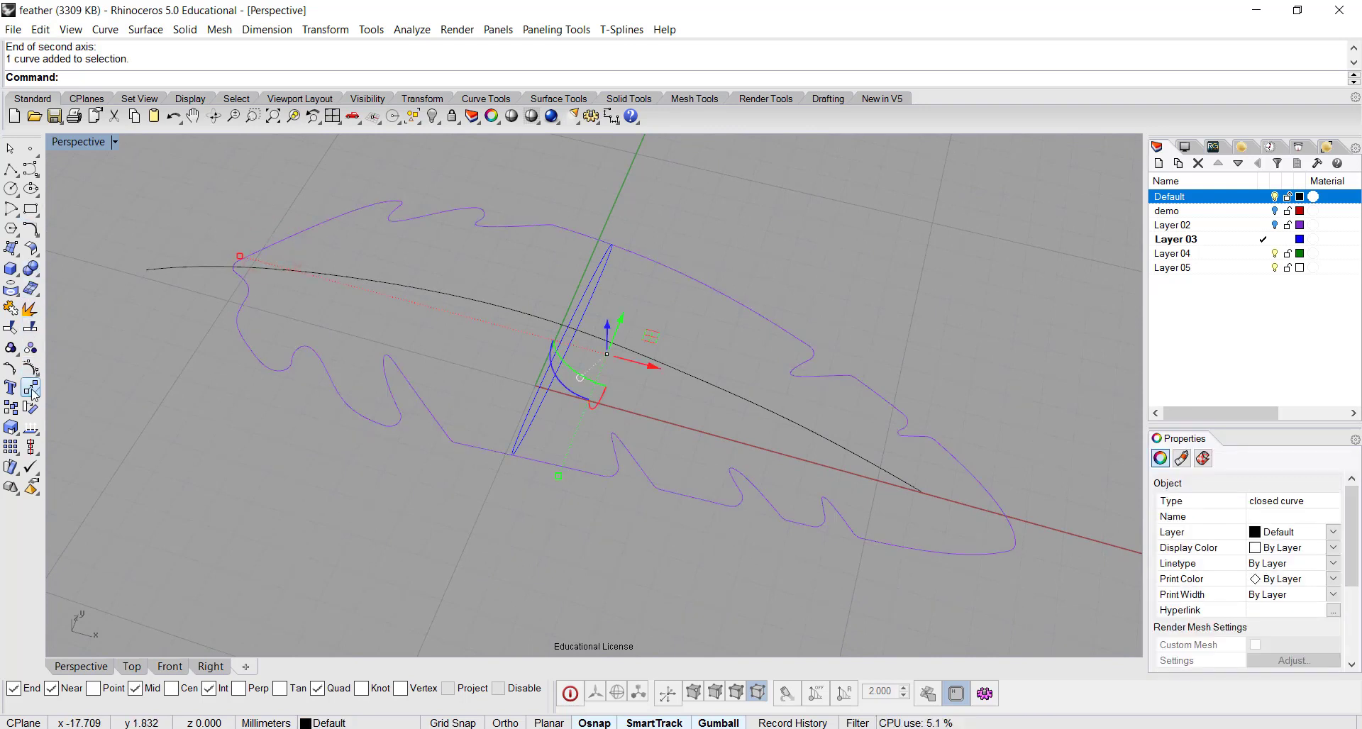
left_click(31, 309)
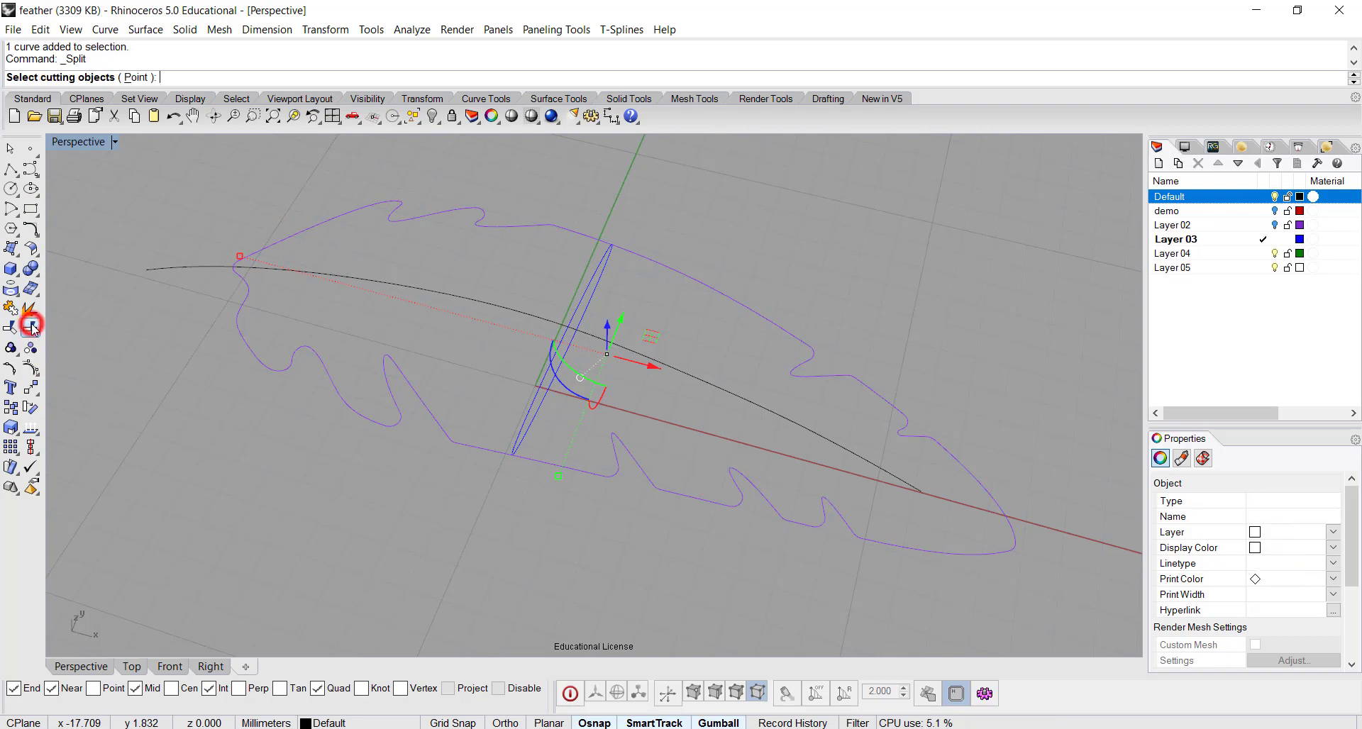
left_click(135, 78)
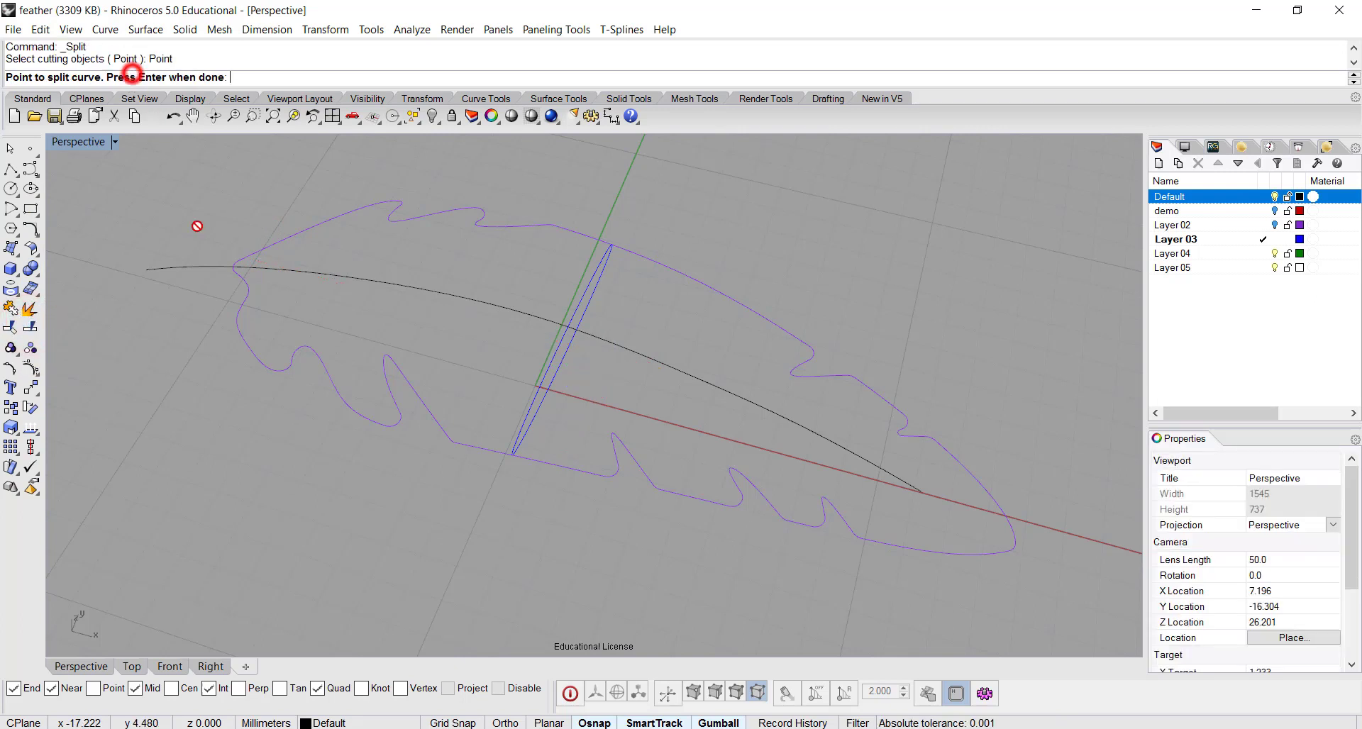
left_click(234, 266)
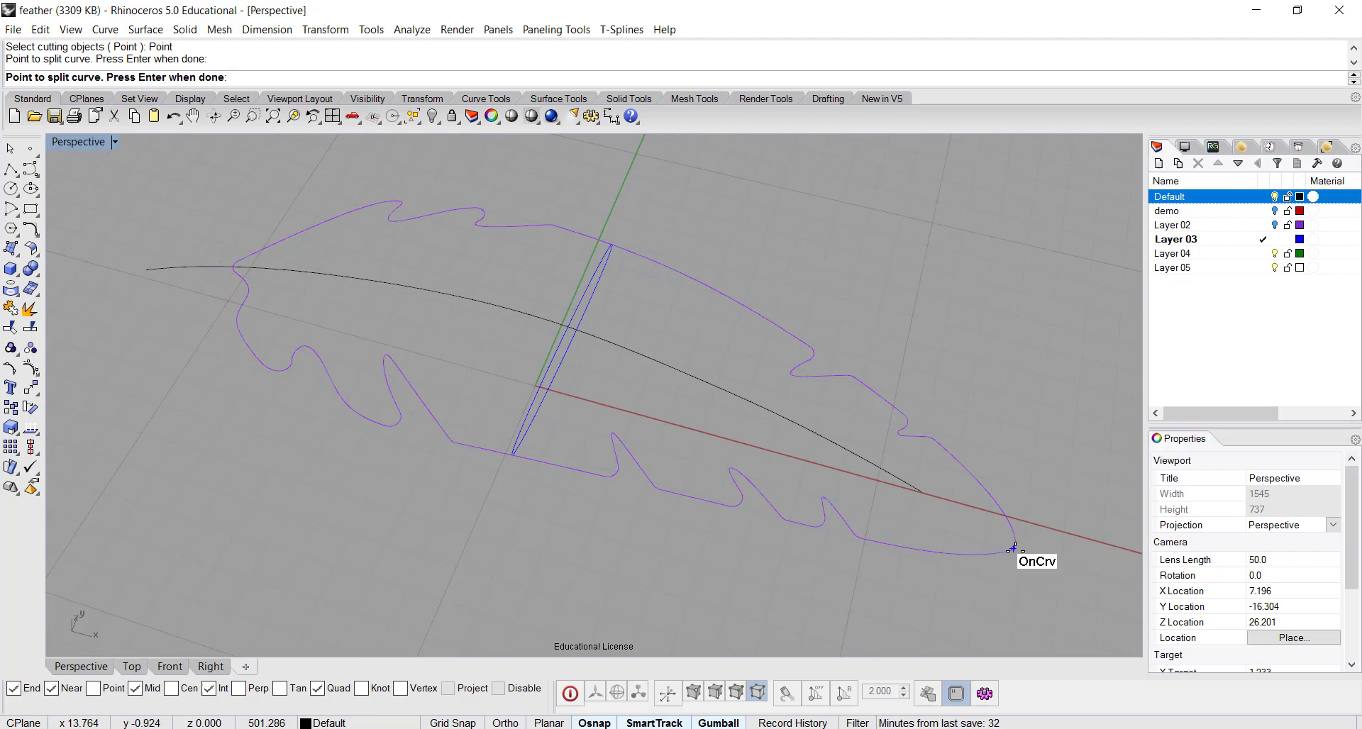
left_click(979, 553)
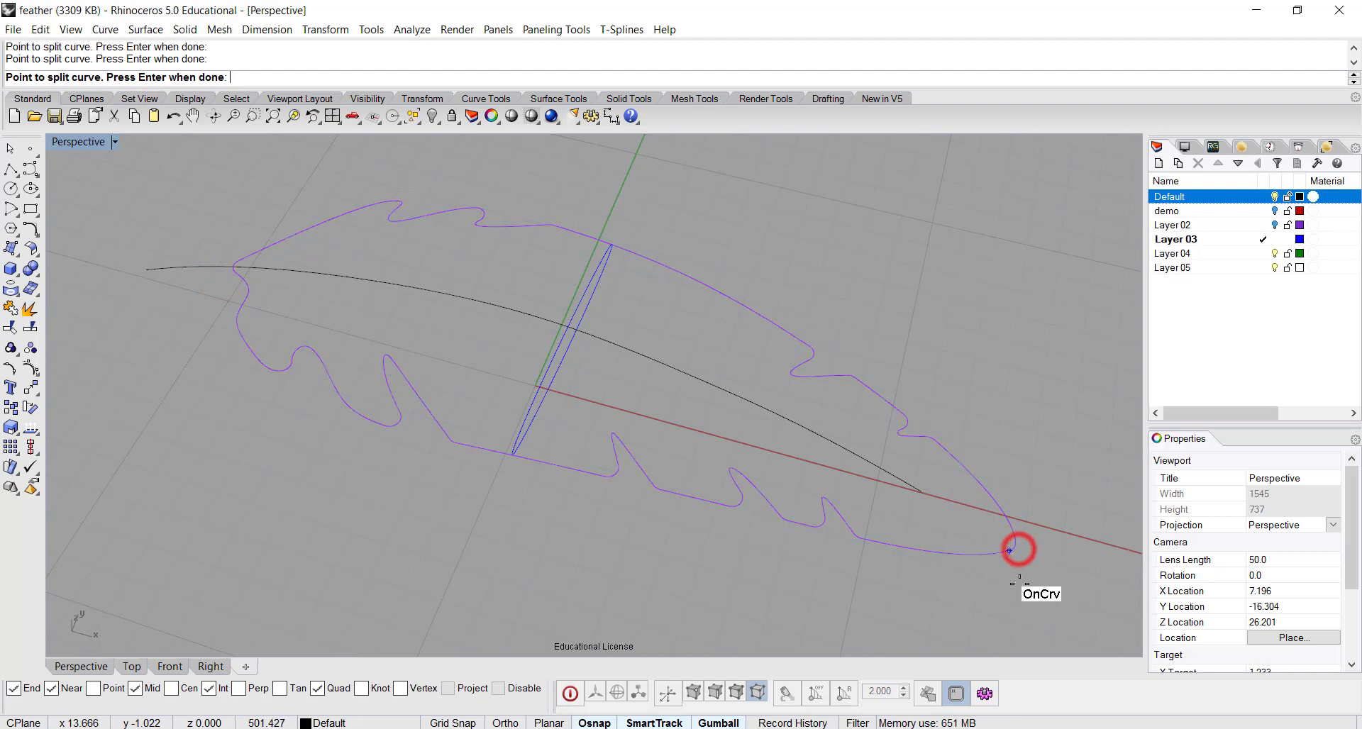
key("Return")
left_click(979, 556)
left_click(1006, 521)
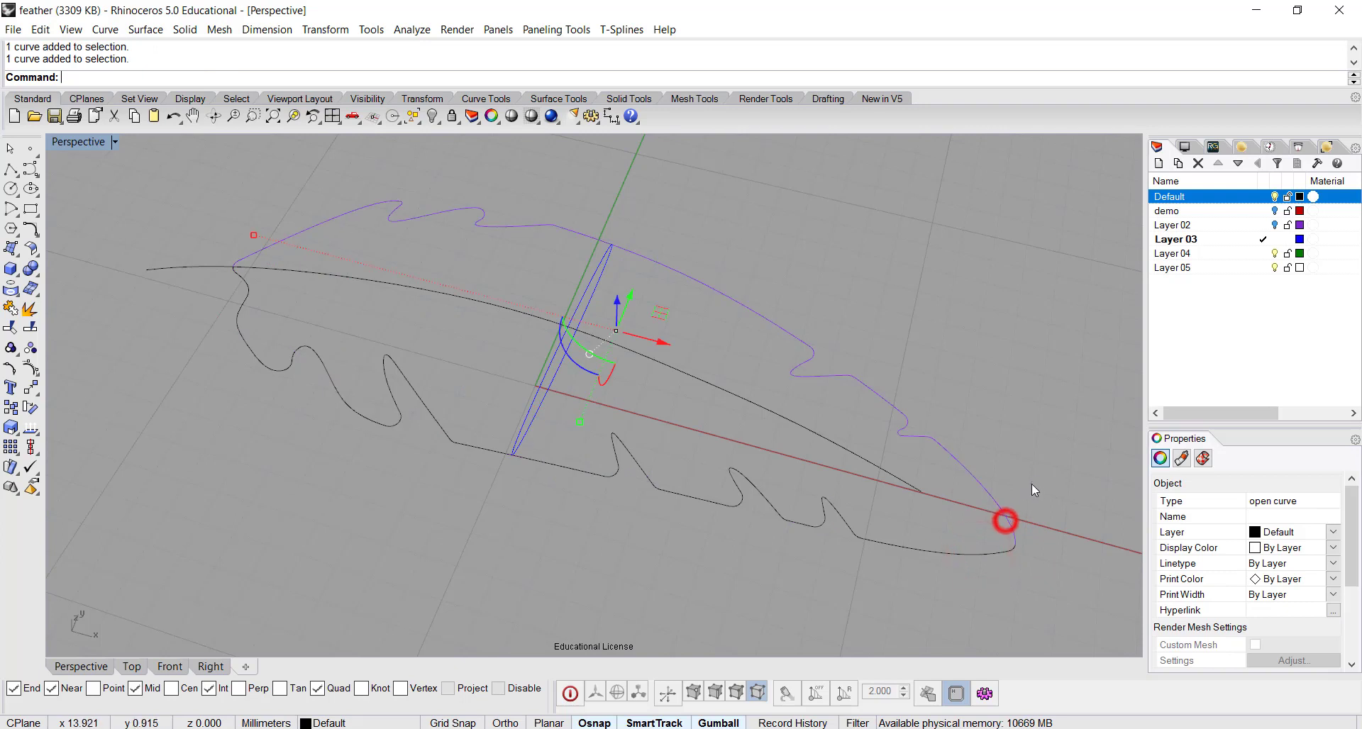
left_click(1032, 479)
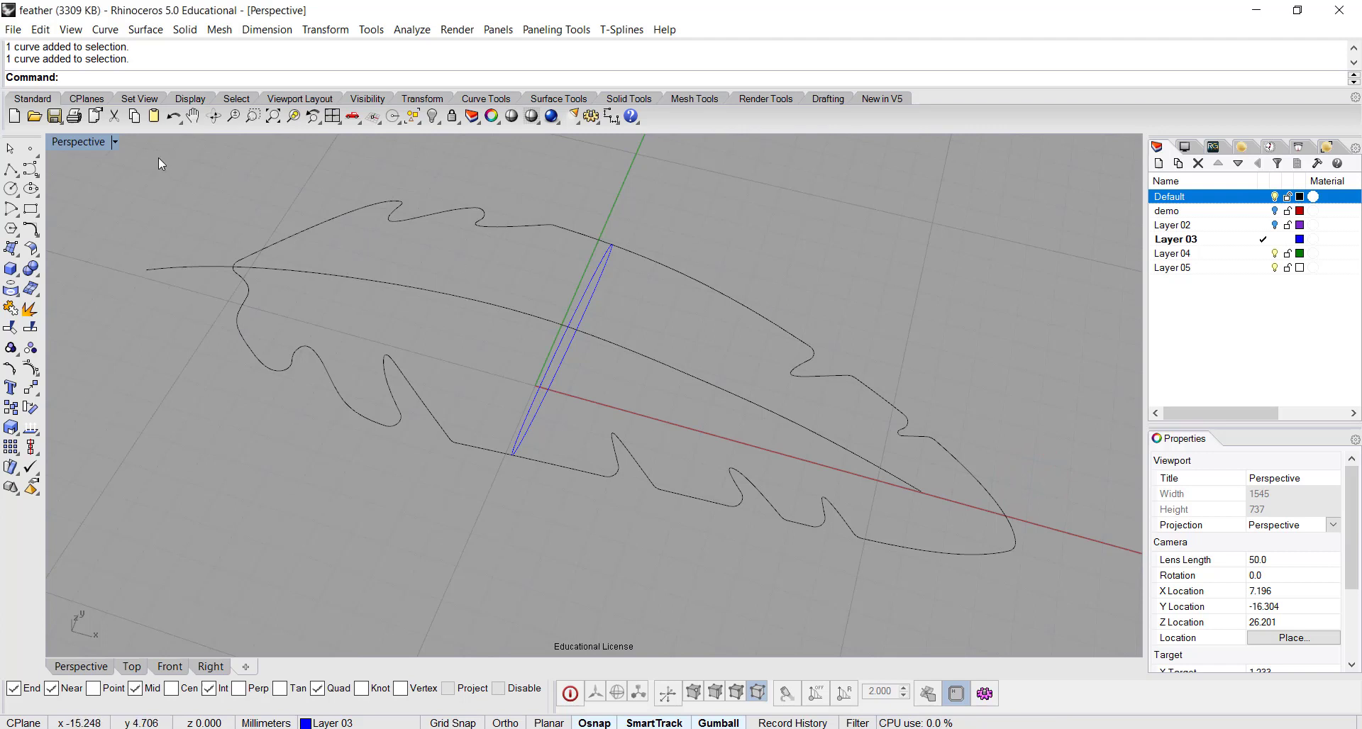
- Sweep the ellipse along the two outline halves with Sweep 2 Rails, using point sections at the feather's base and tip, without simplifying
left_click(146, 31)
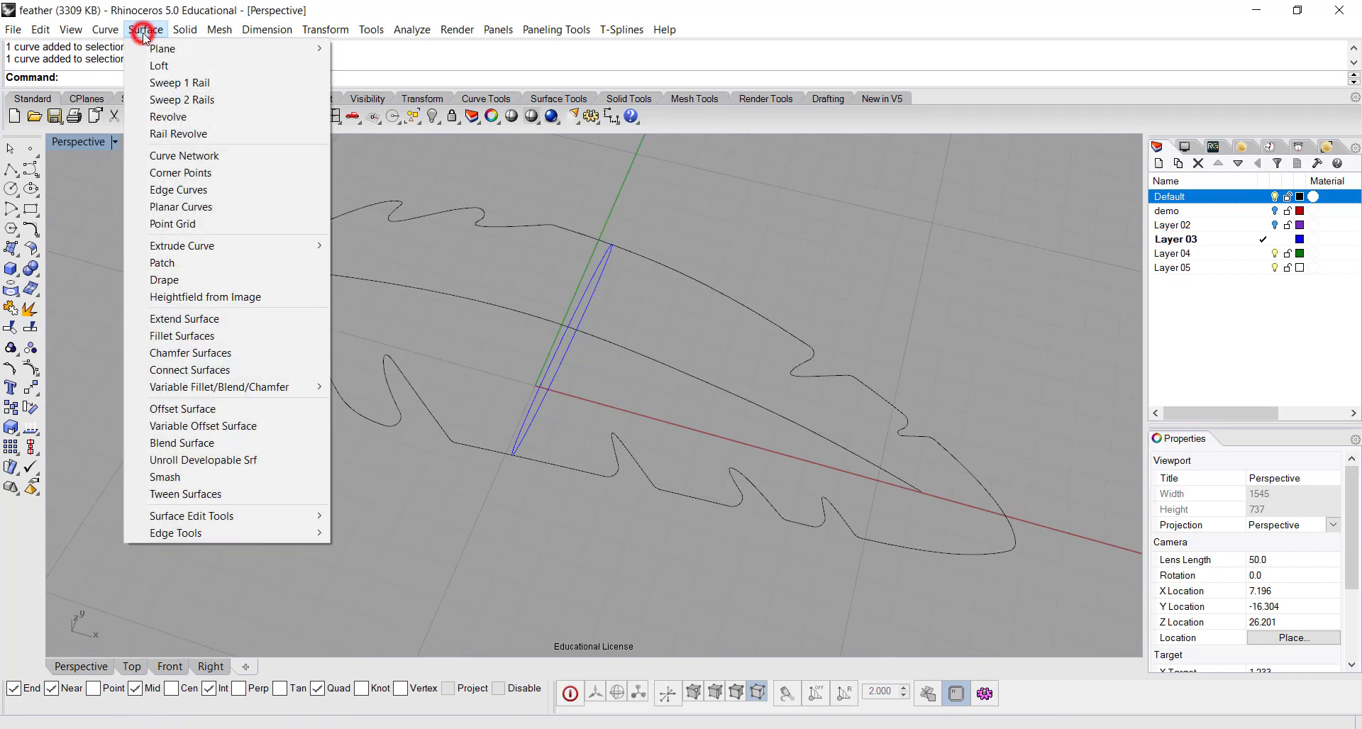
left_click(146, 101)
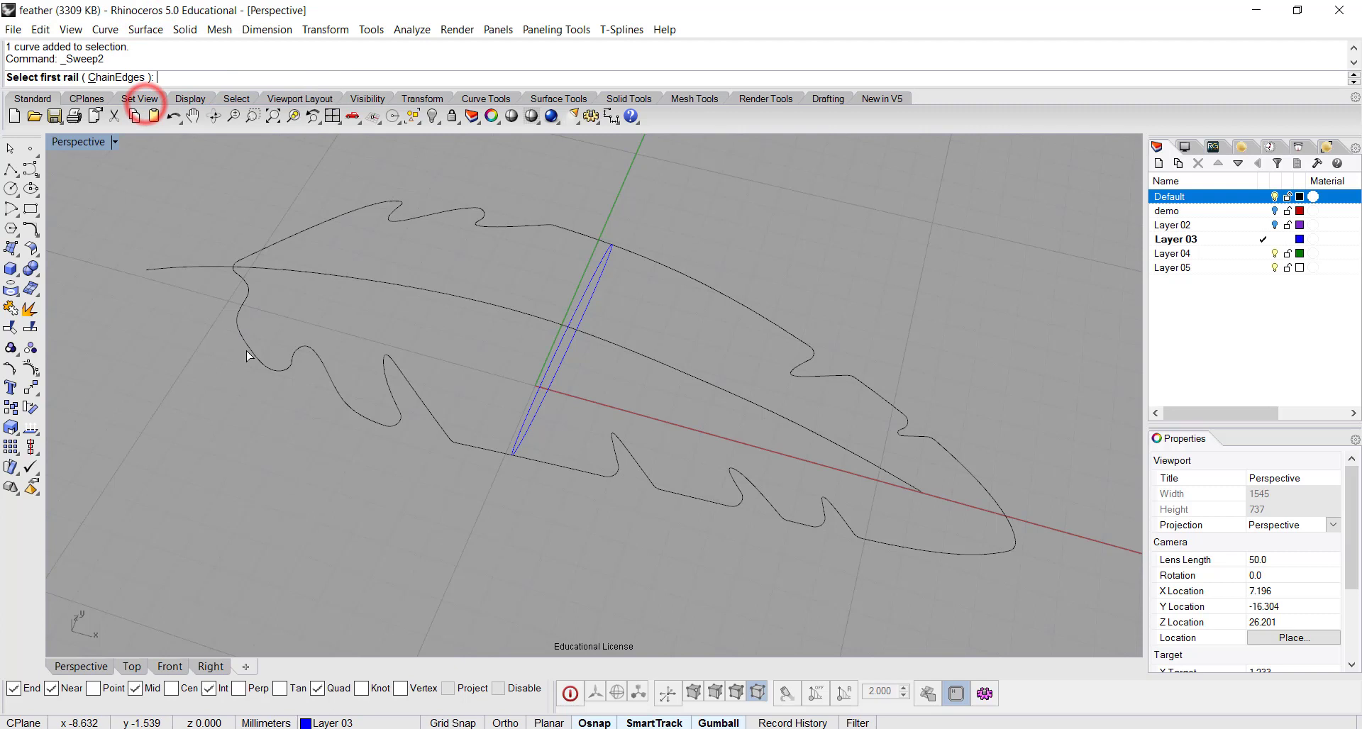
left_click(241, 302)
left_click(271, 244)
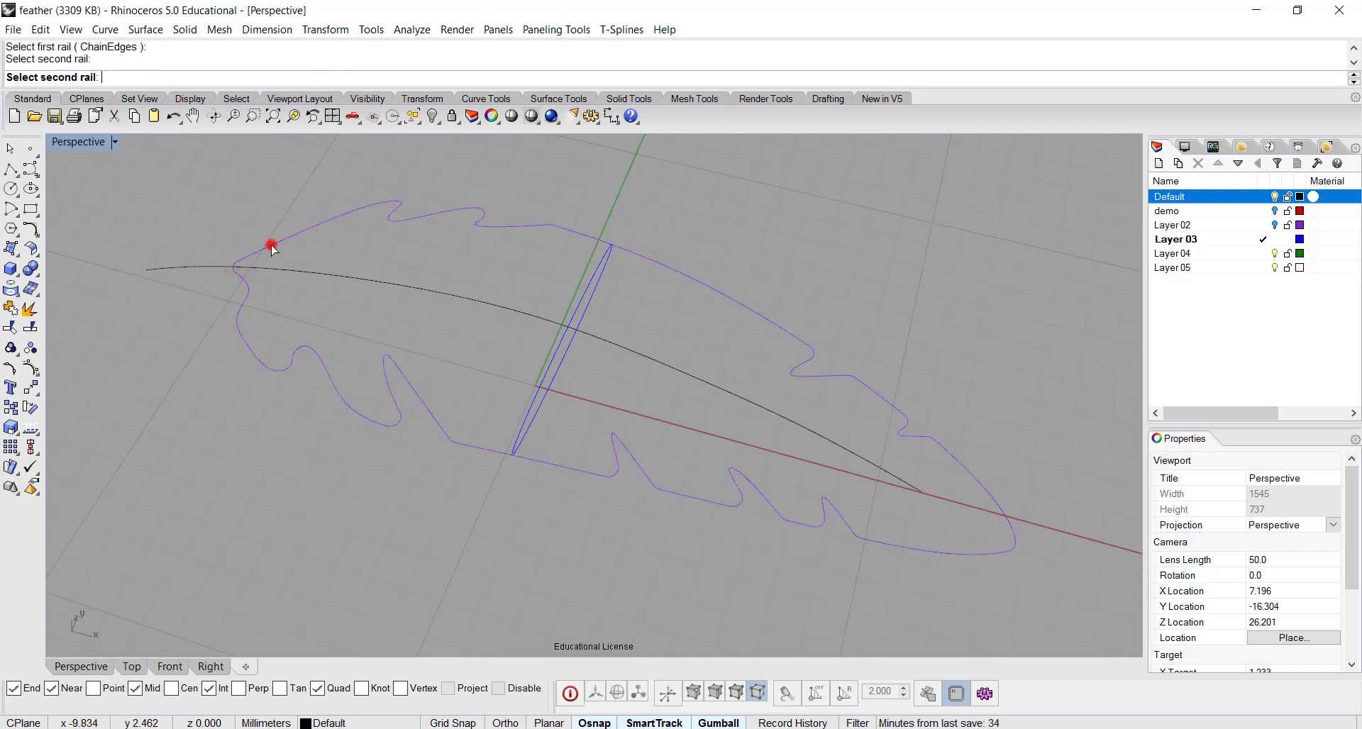
left_click(175, 81)
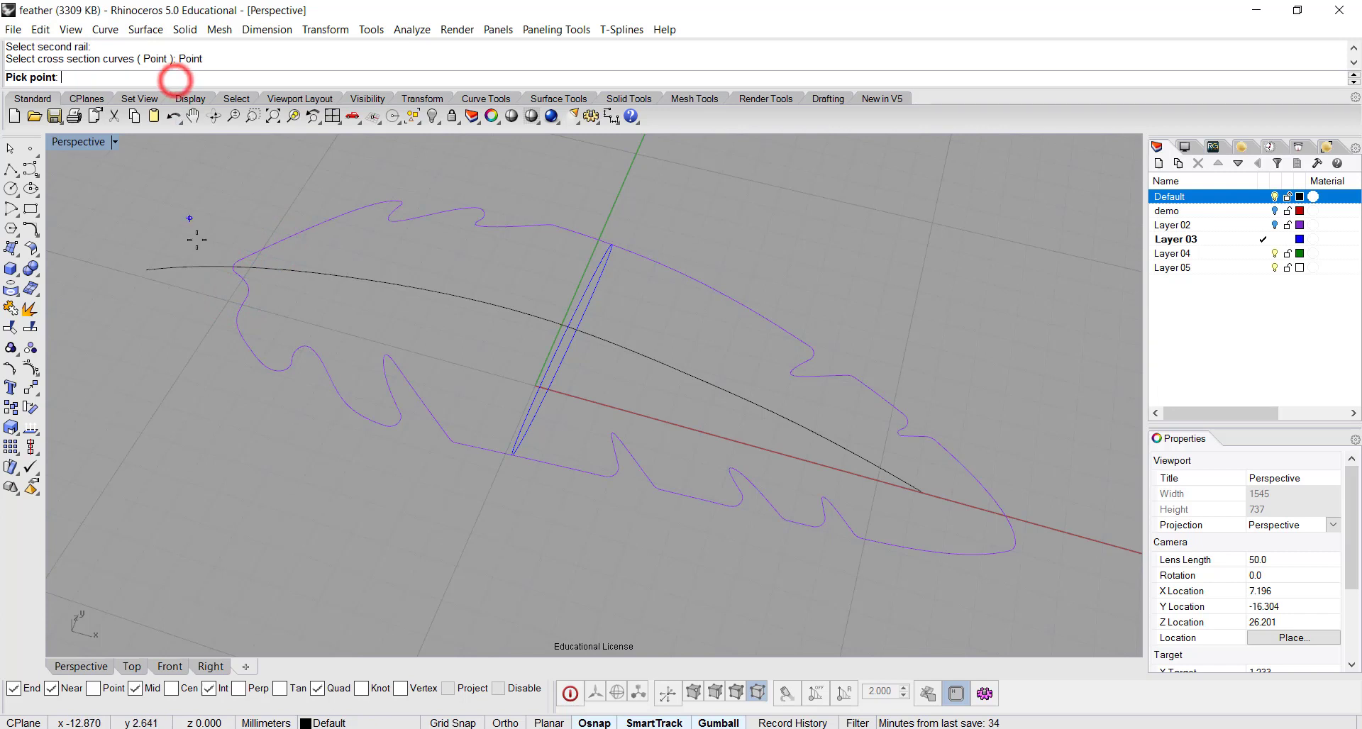
left_click(237, 267)
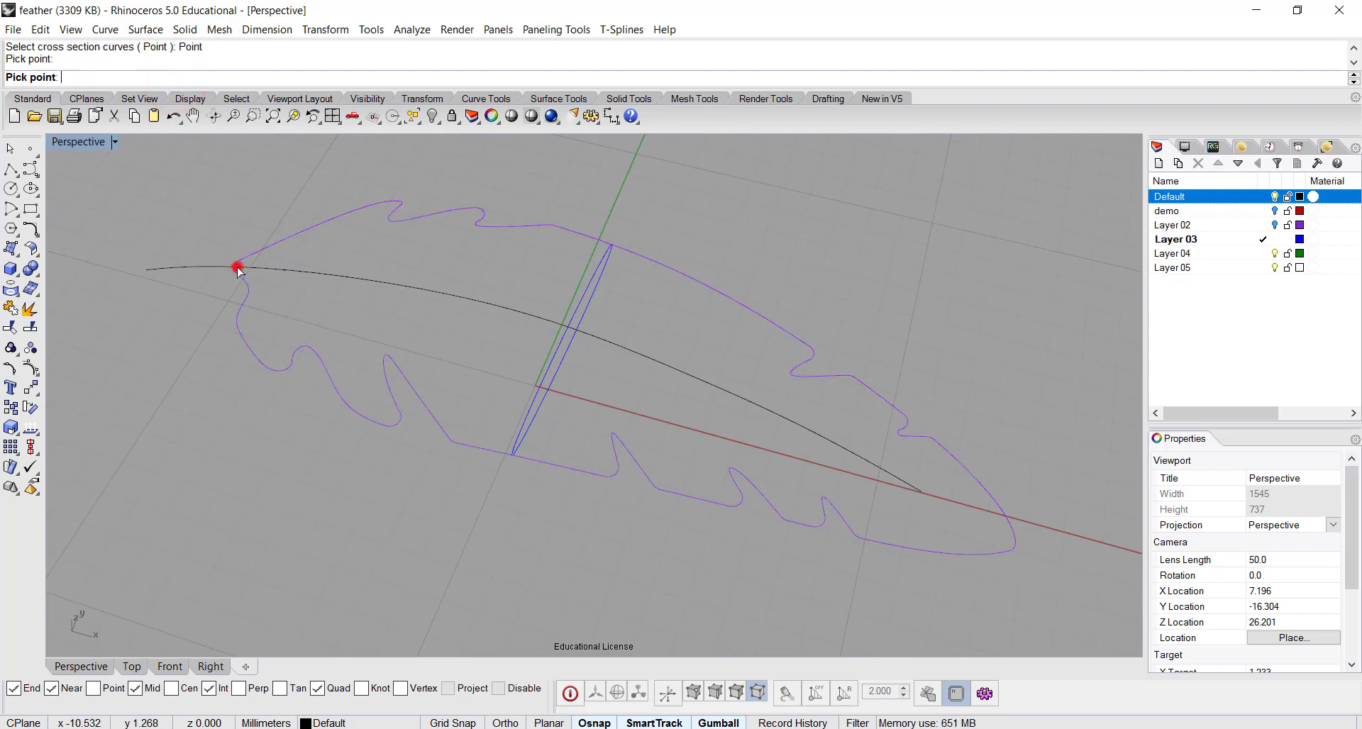
left_click(549, 372)
right_click_drag(577, 389, 580, 360)
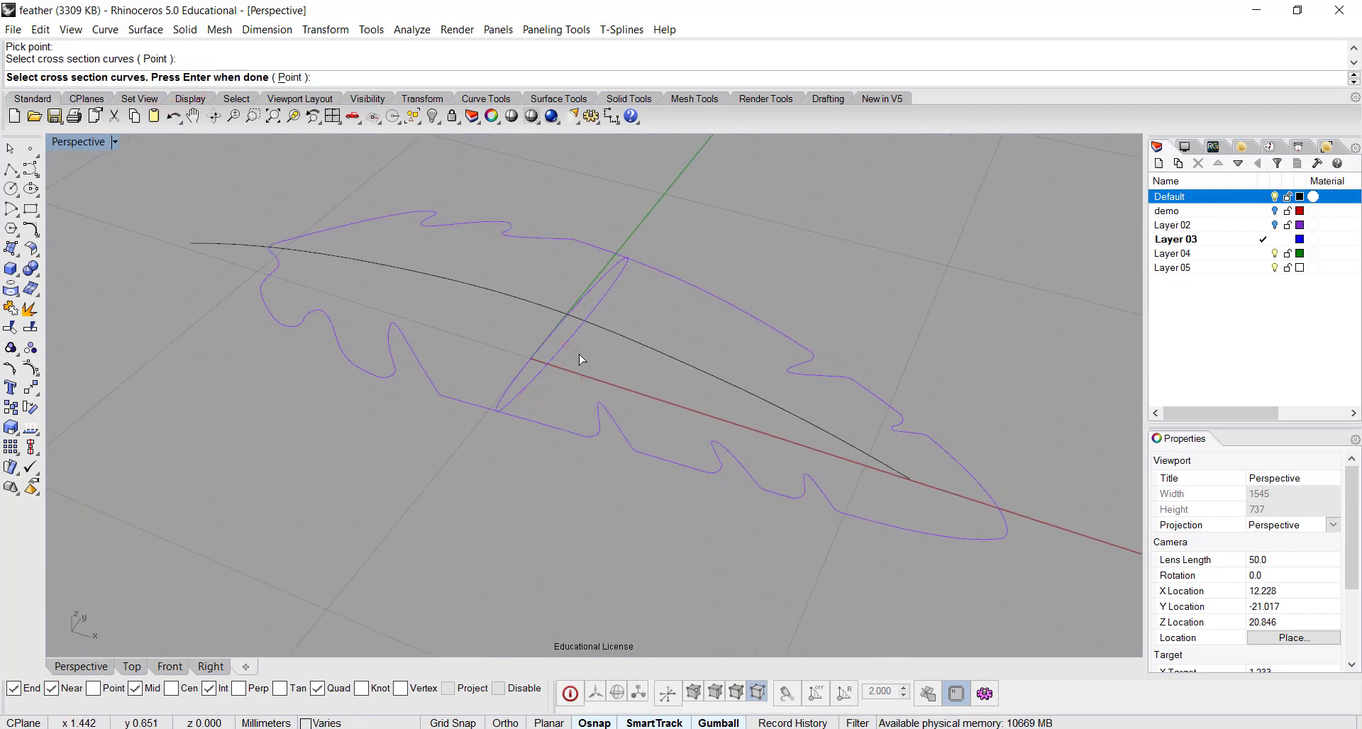
left_click(289, 77)
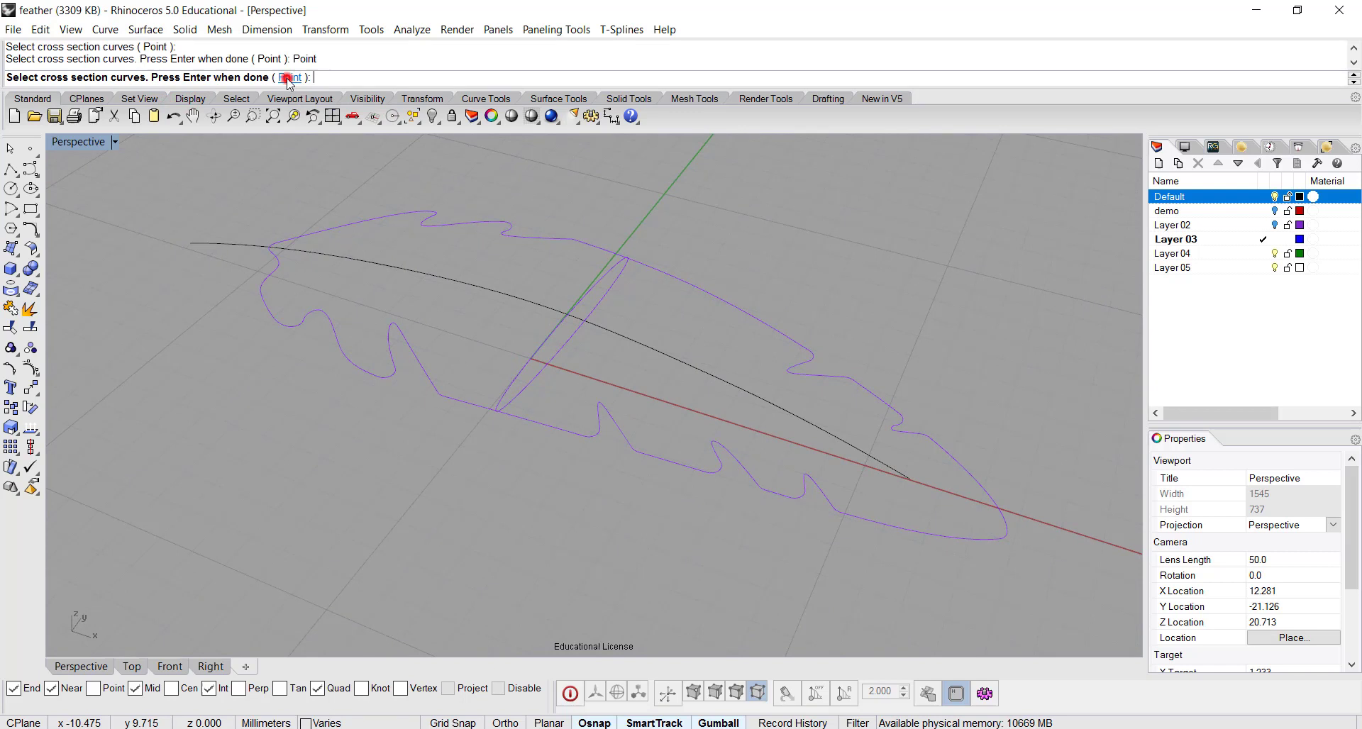
left_click(1007, 534)
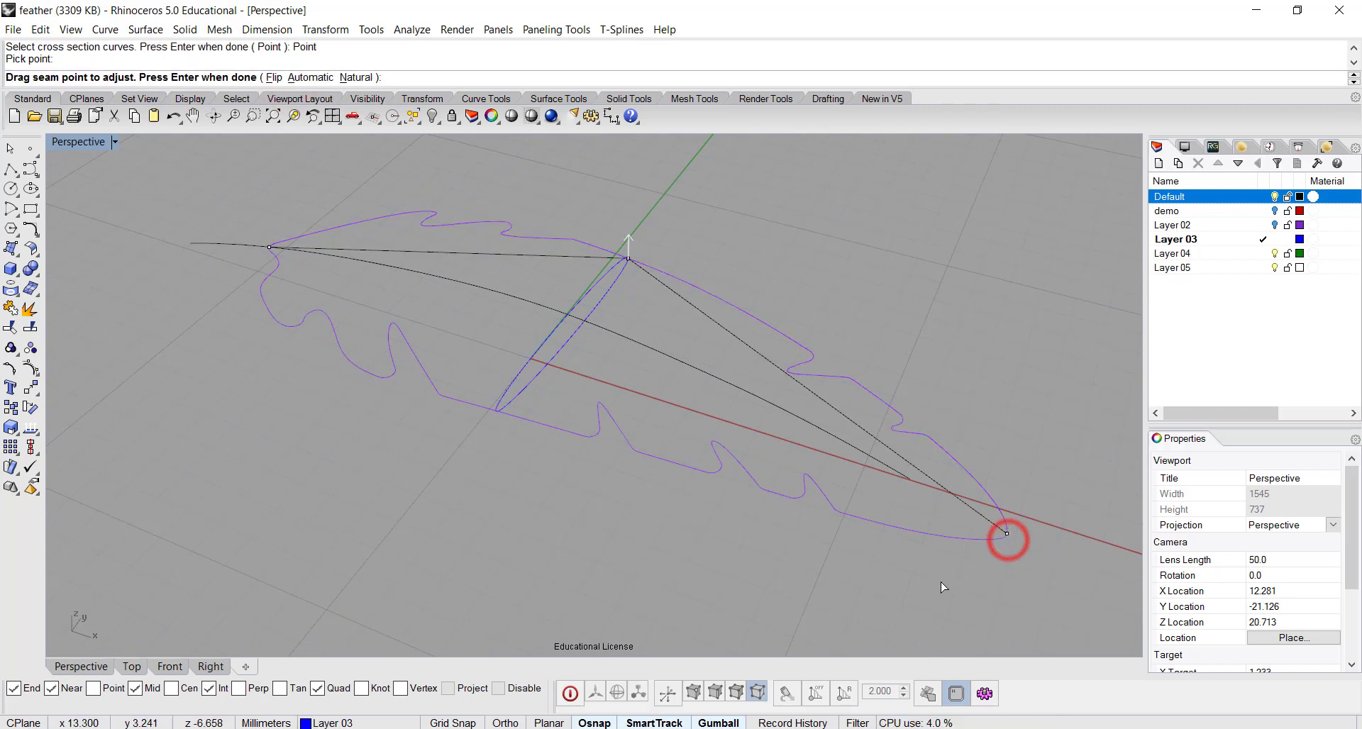
key("Return")
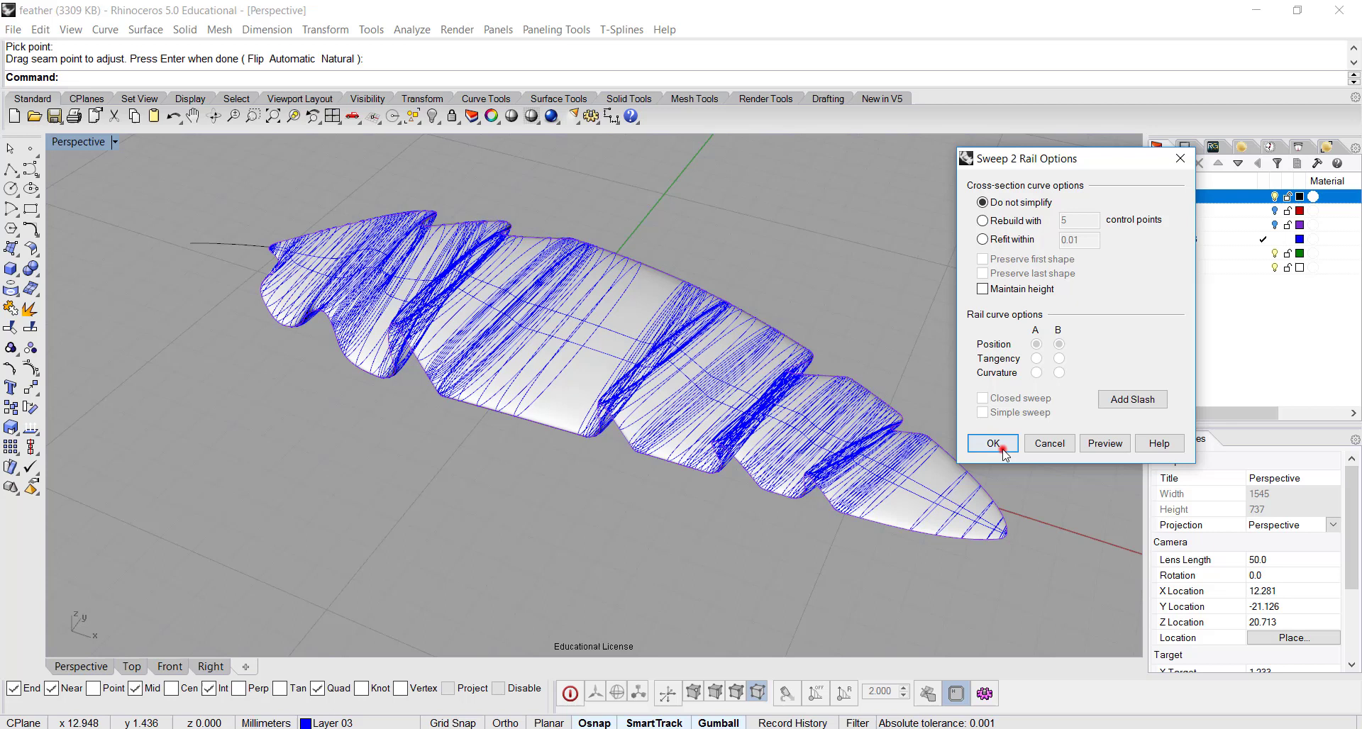
left_click(993, 443)
right_click_drag(1003, 453, 872, 561)
scroll(797, 458, "up", 3)
scroll(858, 525, "down", 5)
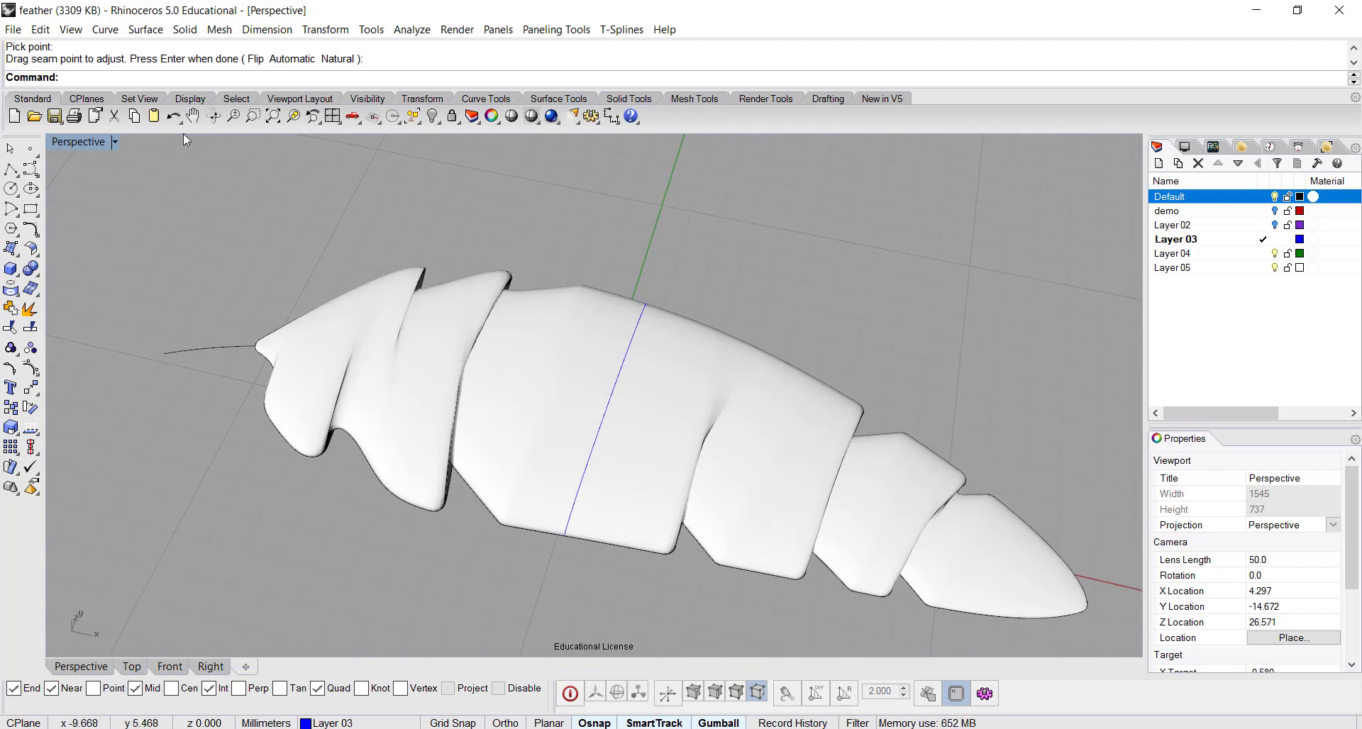
- Delete the swept feather surface
left_click(146, 29)
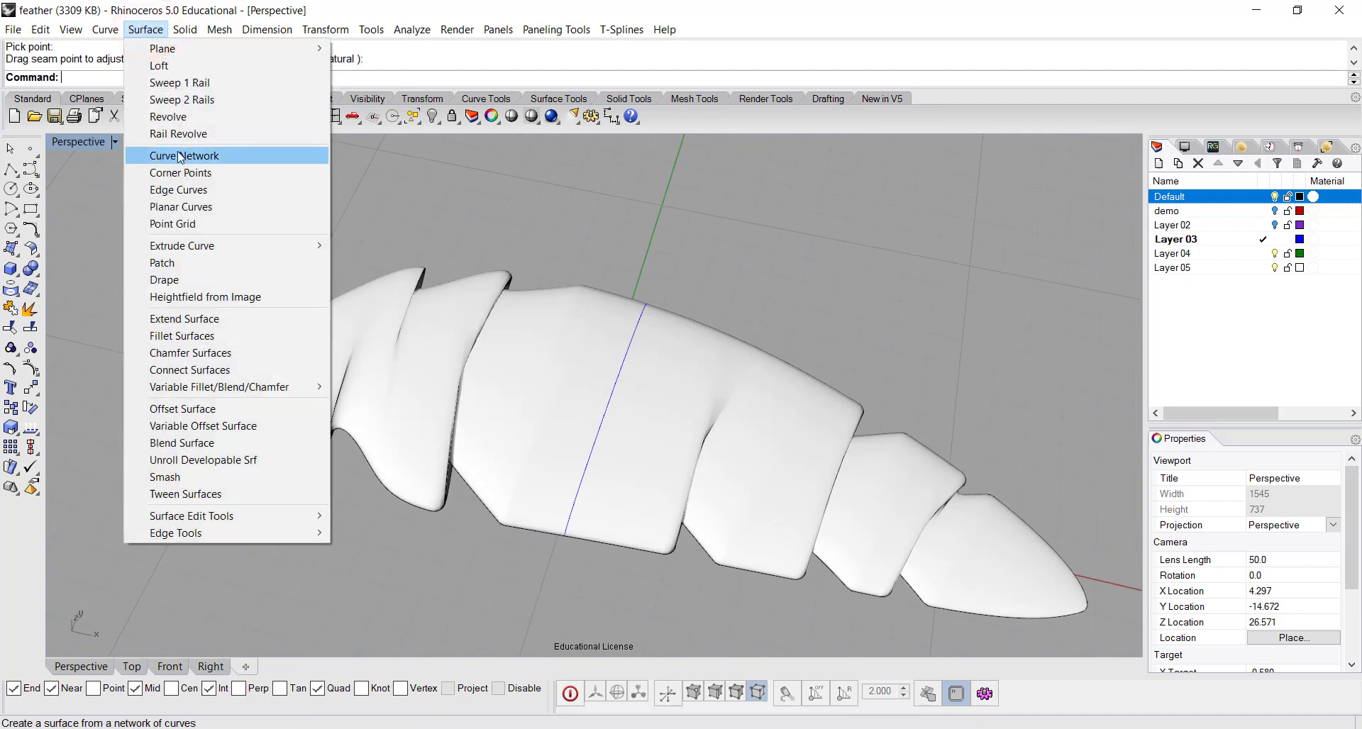
left_click(622, 220)
left_click(670, 369)
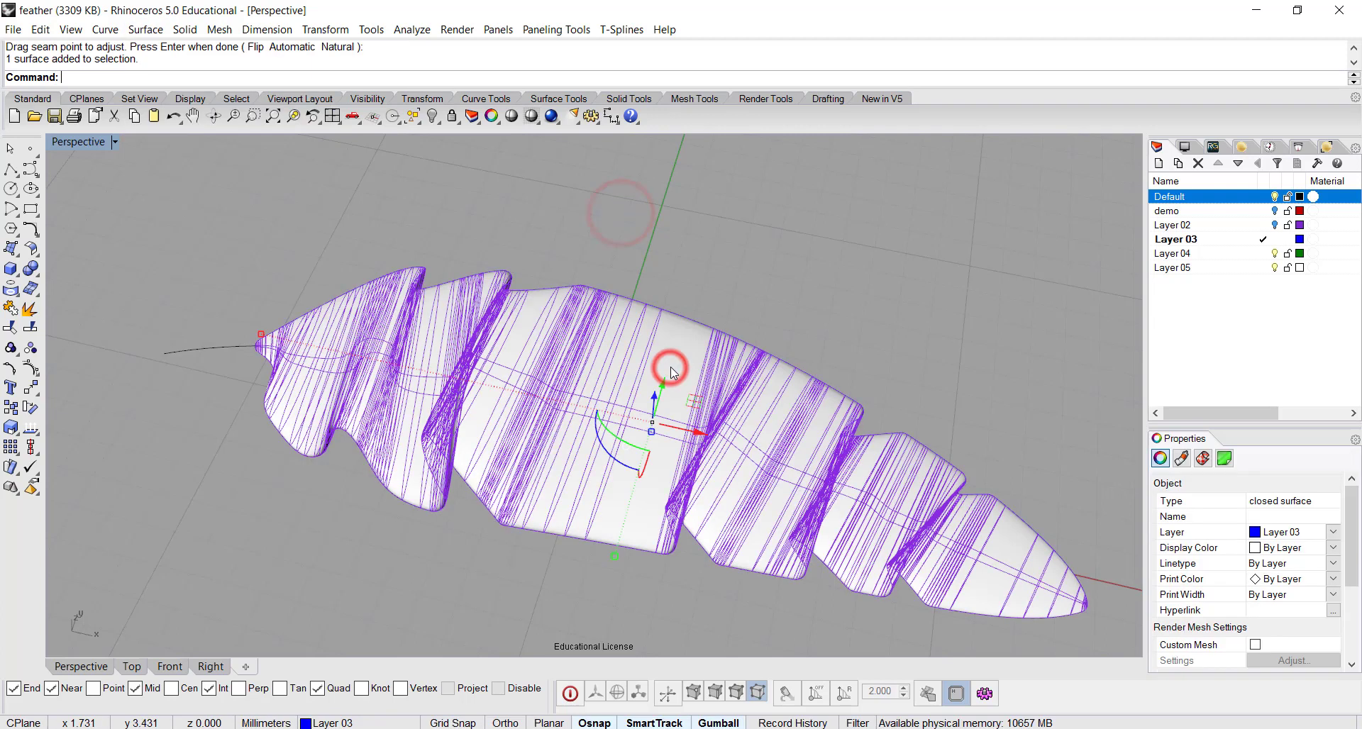
key("Delete")
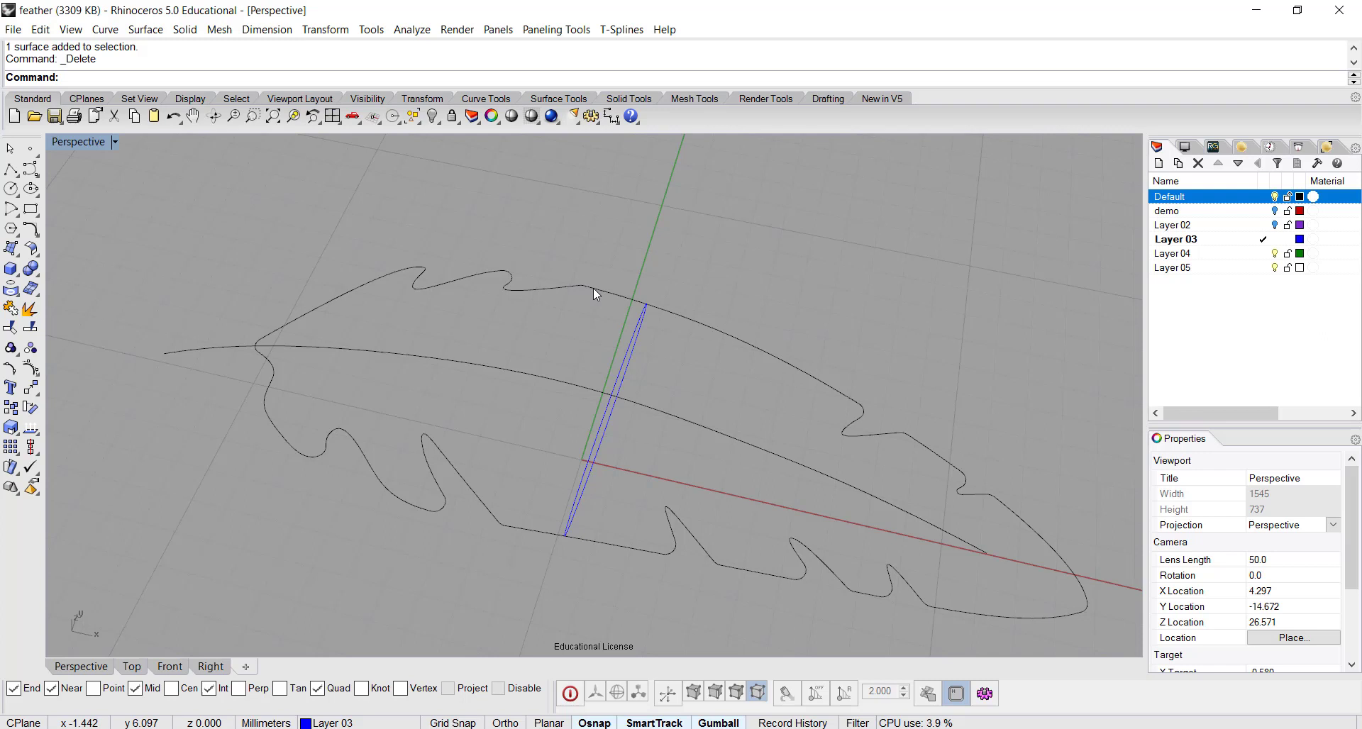
- Join the two outline halves back into one closed curve
right_click_drag(596, 399, 593, 345)
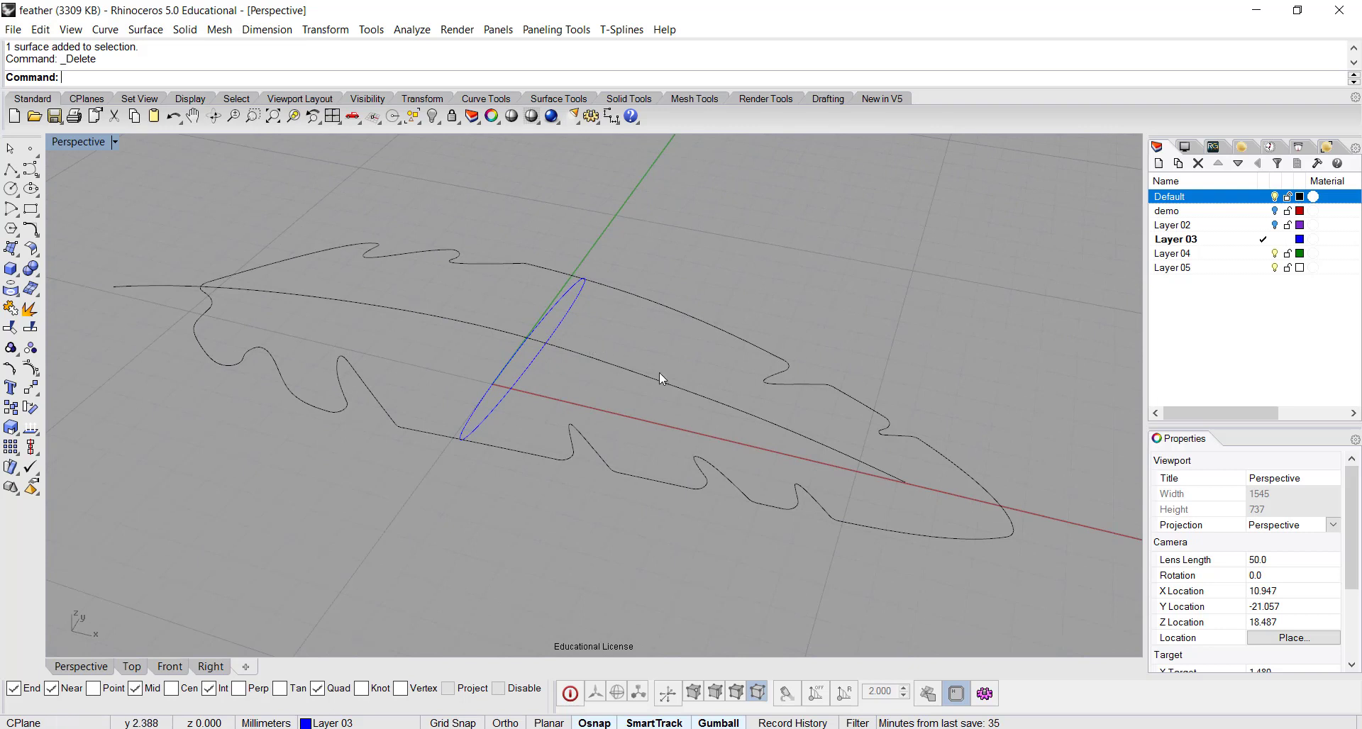
left_click(899, 529)
left_click(981, 537, "shift")
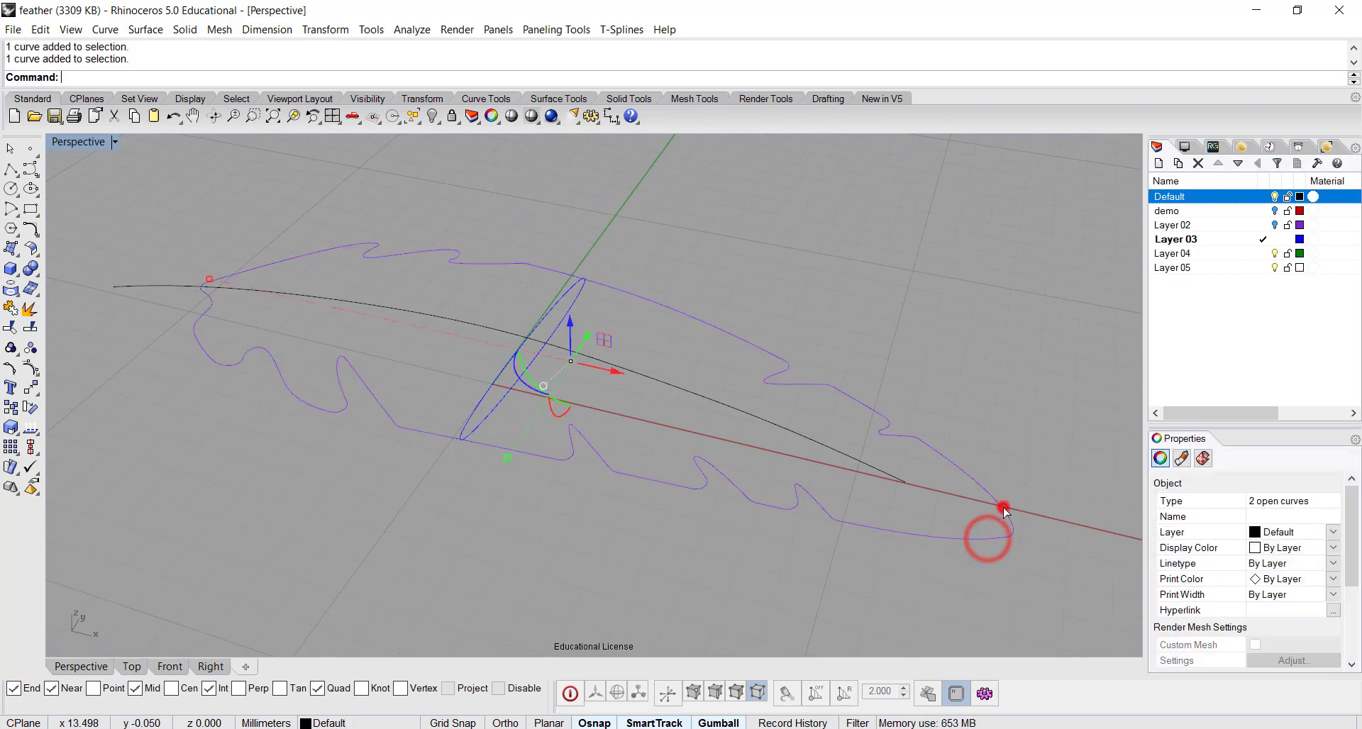
left_click(11, 305)
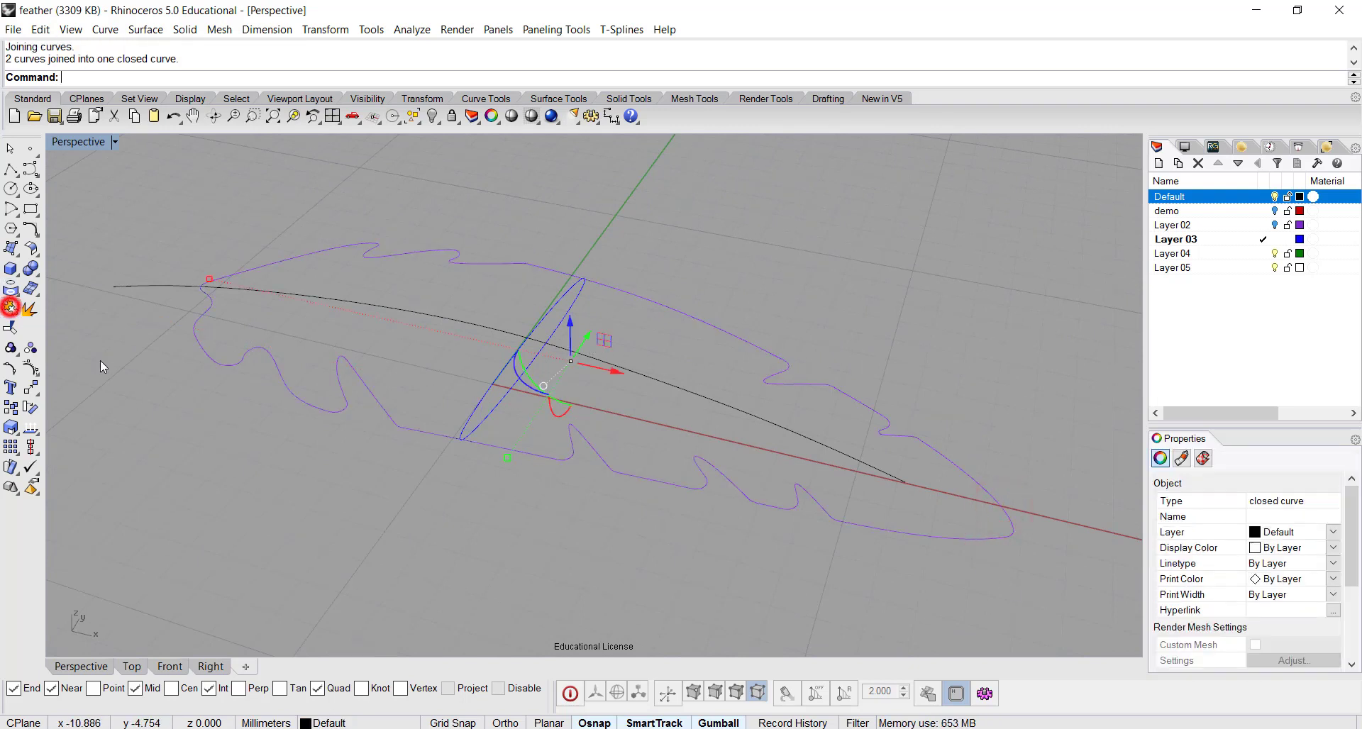
- Delete the elliptical cross-section curve spanning the feather's width
left_click(251, 491)
left_click(491, 392)
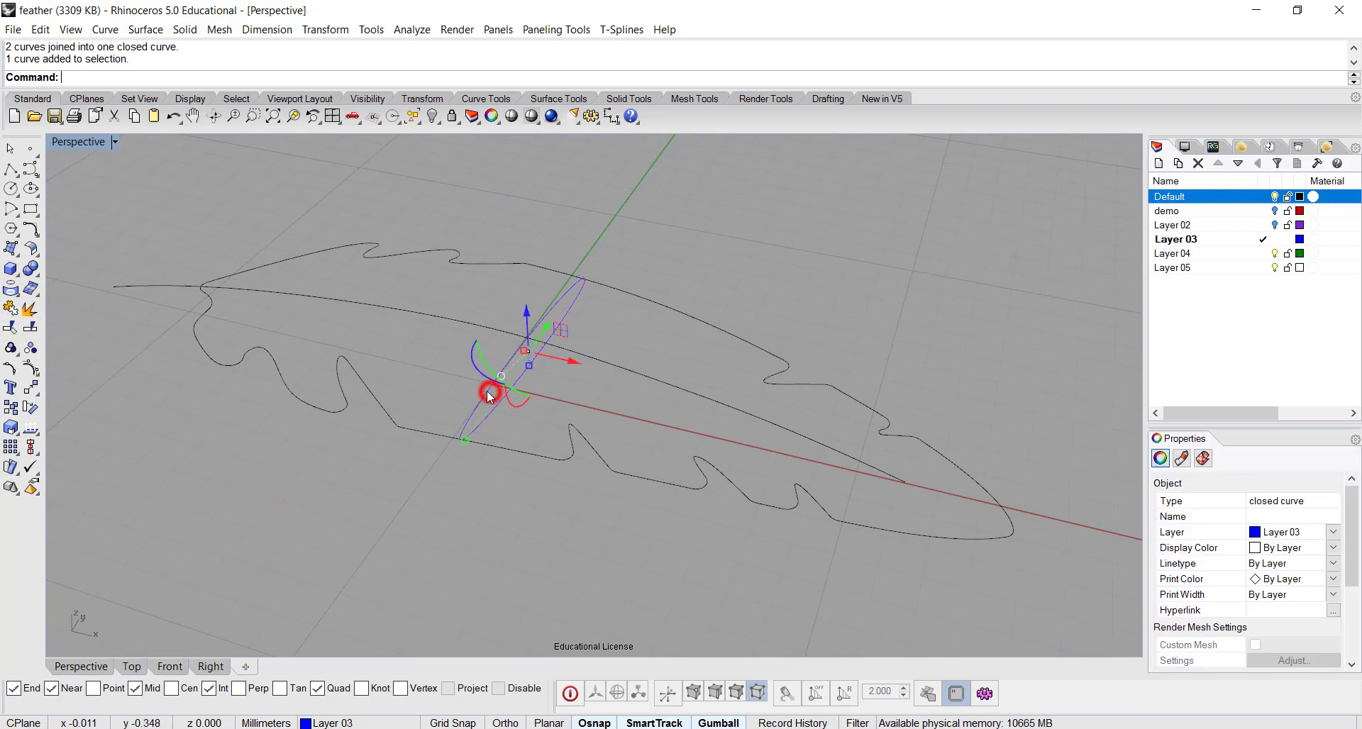
key("Delete")
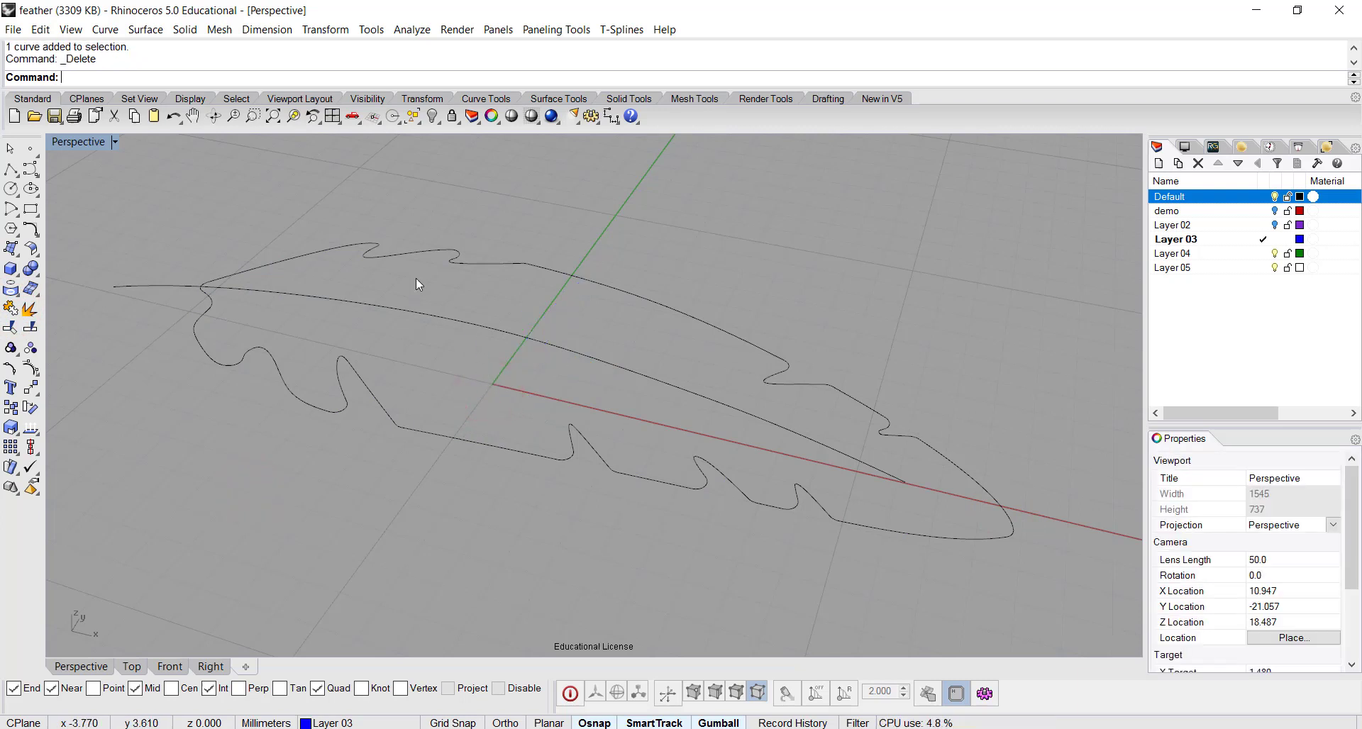
- Extrude the closed feather outline straight into a solid, with a distance of 0.75 mm on both sides of the curve
right_click_drag(598, 324, 598, 318)
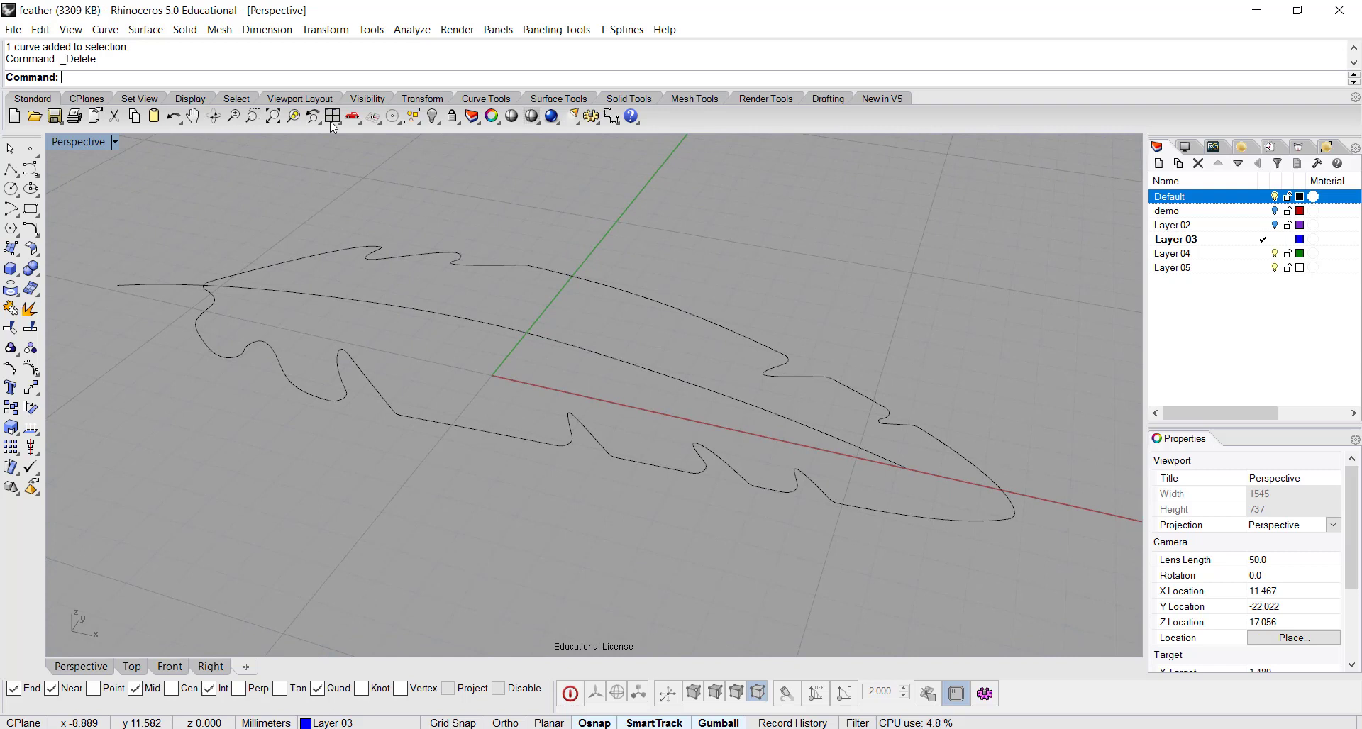
left_click(185, 30)
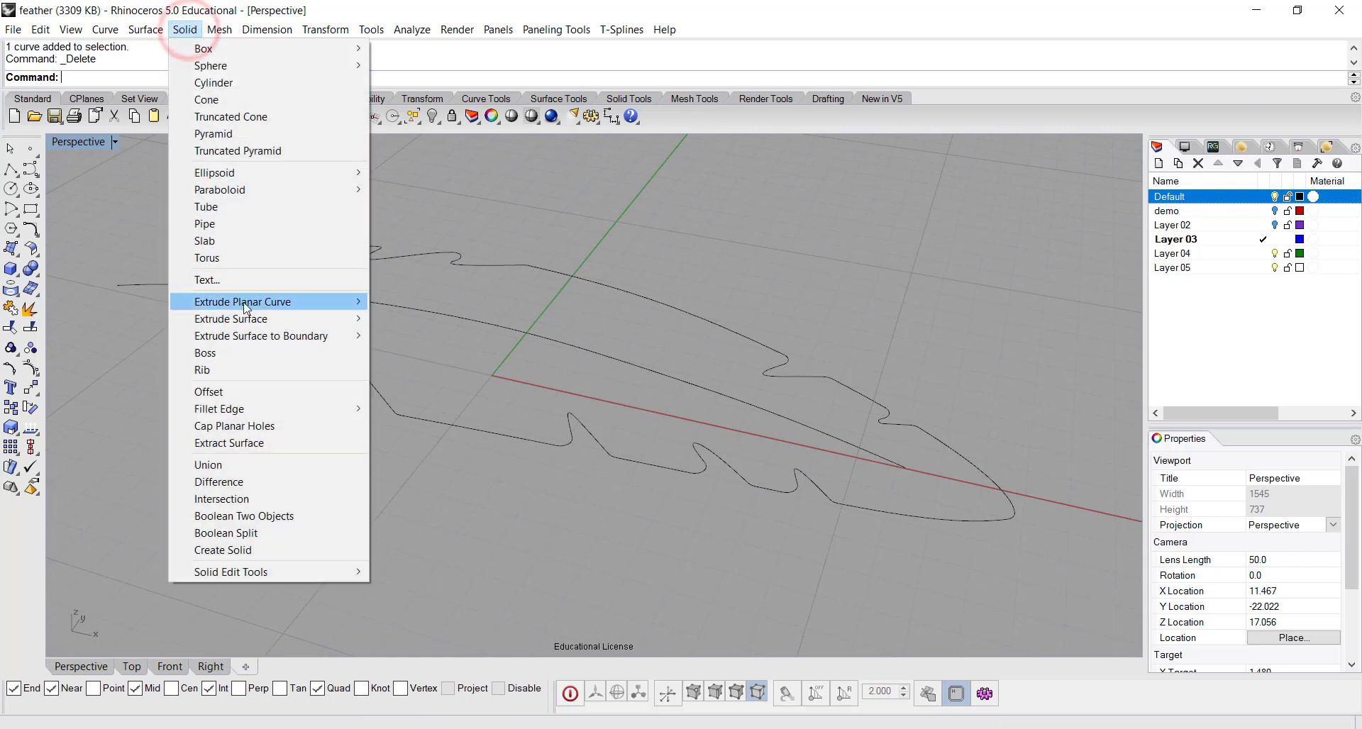
mouse_move(245, 306)
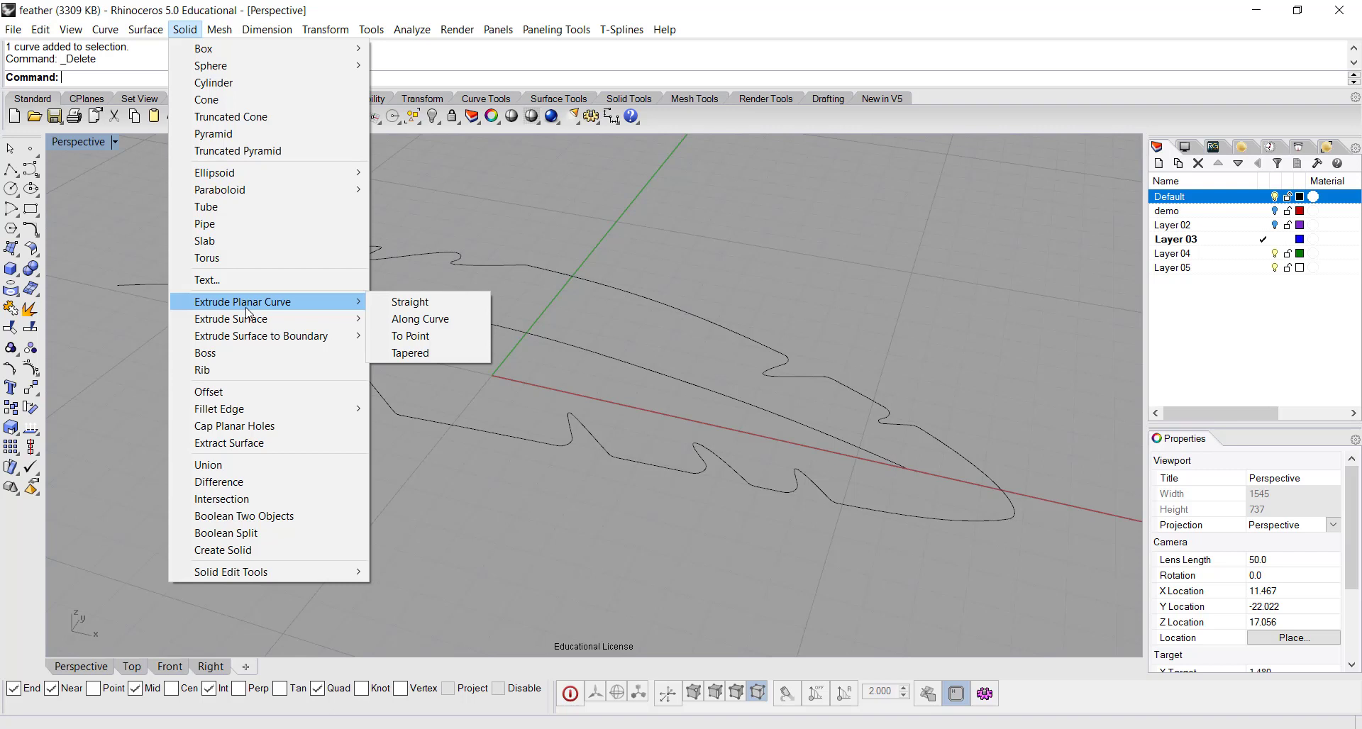
left_click(397, 305)
left_click(609, 462)
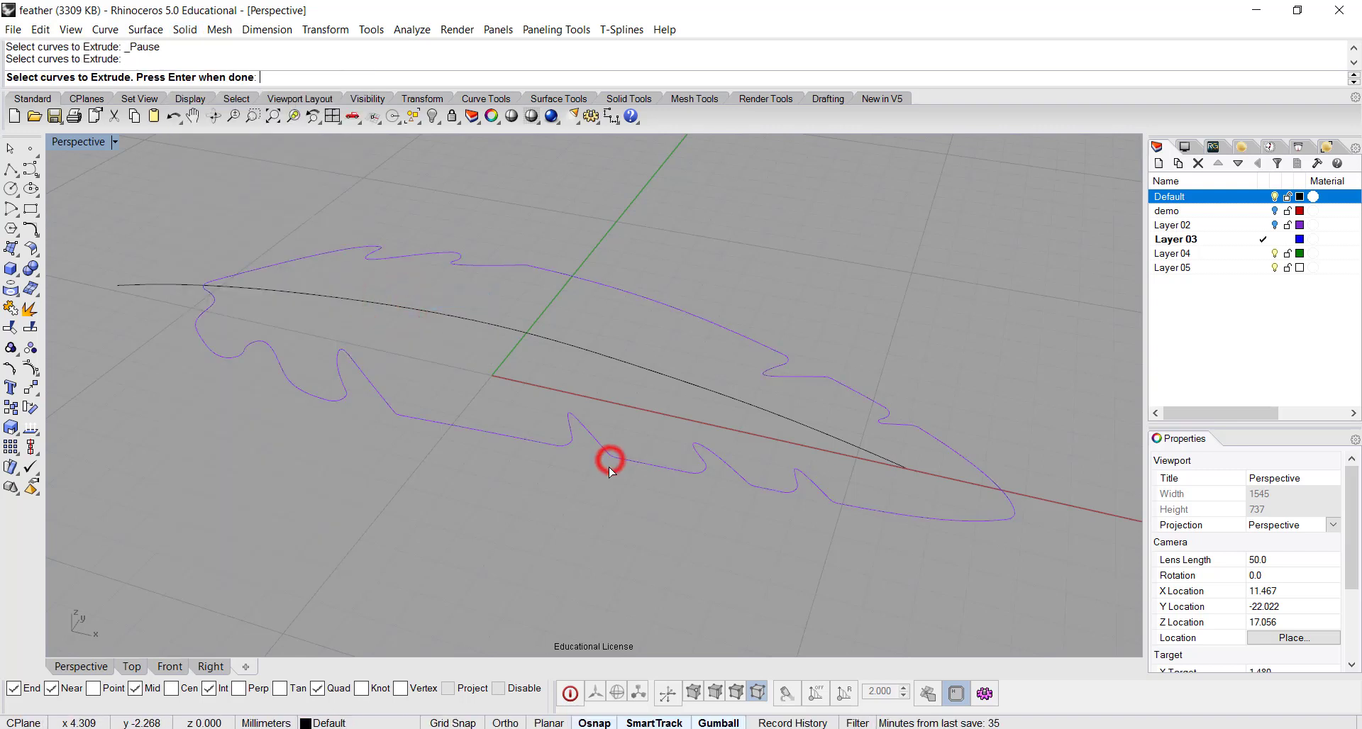
key("Return")
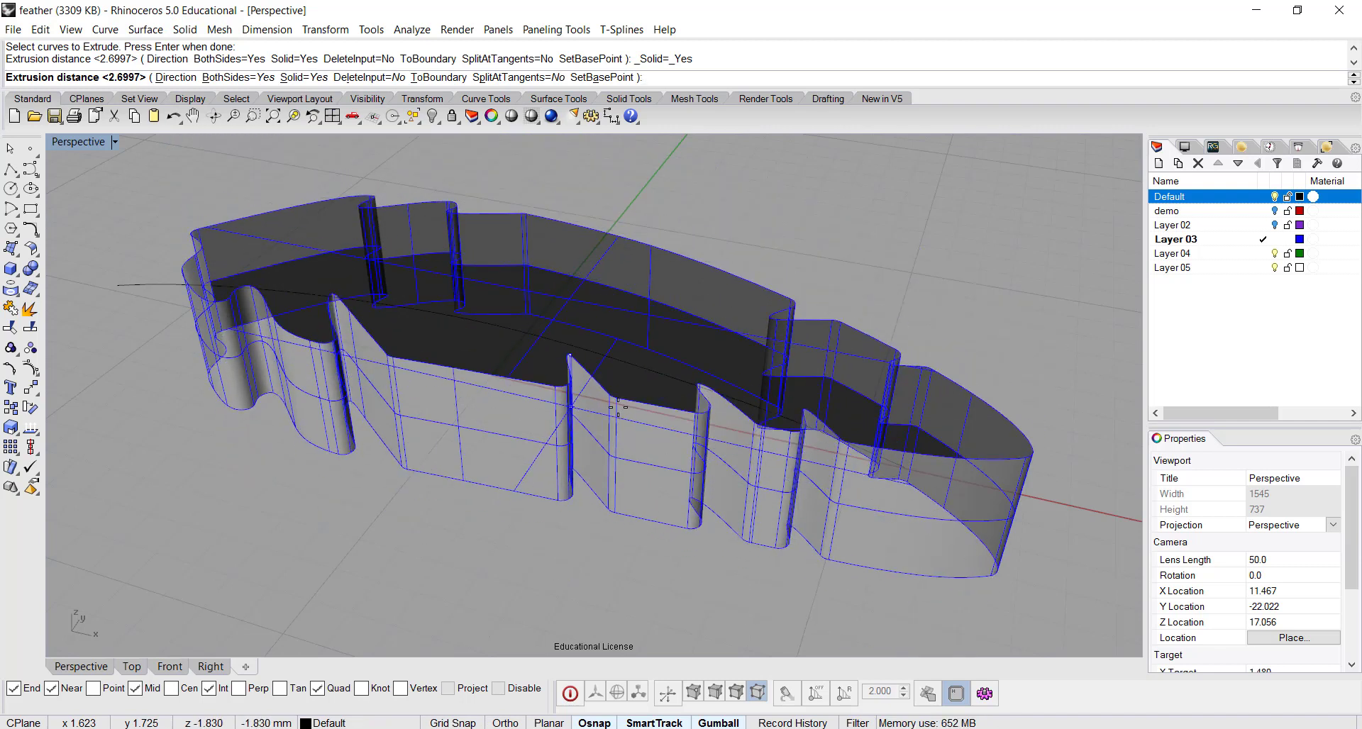
type("1")
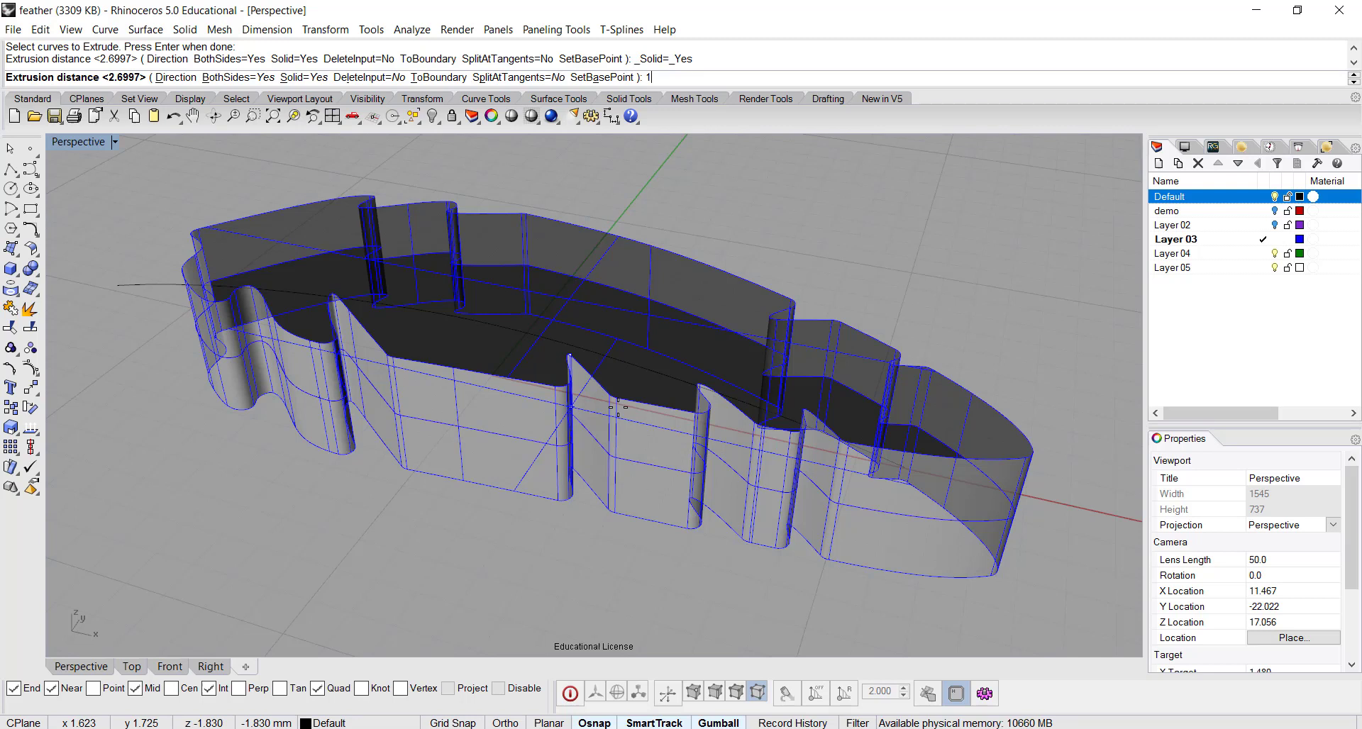
key("BackSpace")
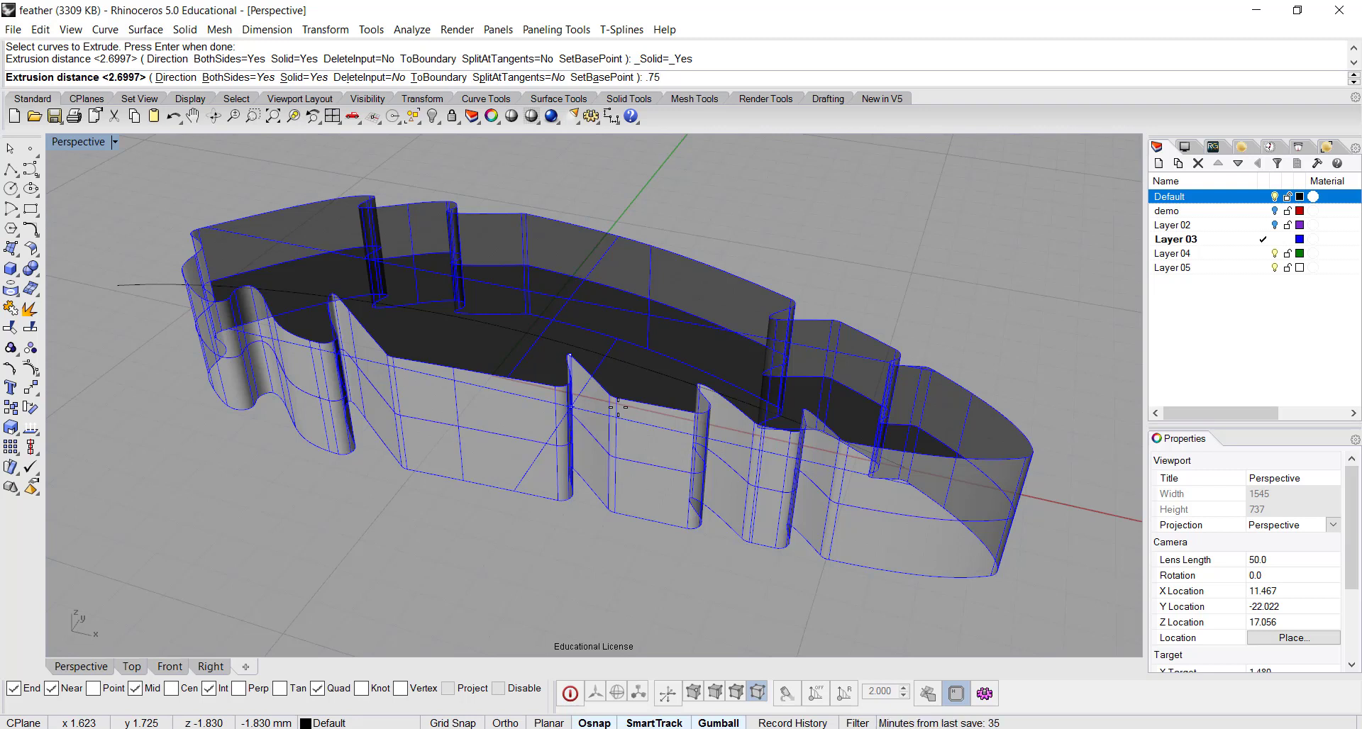
key("Return")
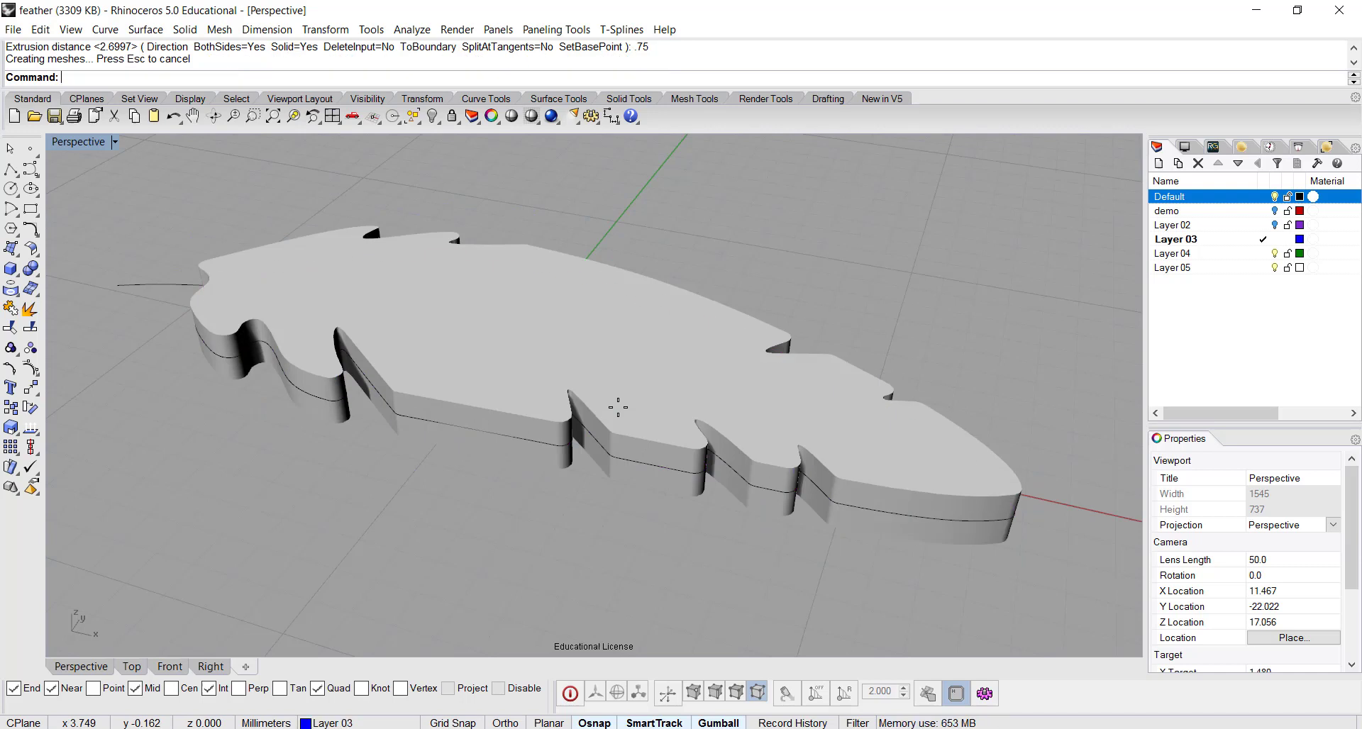
- Set the Perspective viewport's display mode to Ghosted
mouse_move(558, 538)
right_mouse_down()
mouse_move(620, 523)
mouse_move(567, 536)
right_mouse_up()
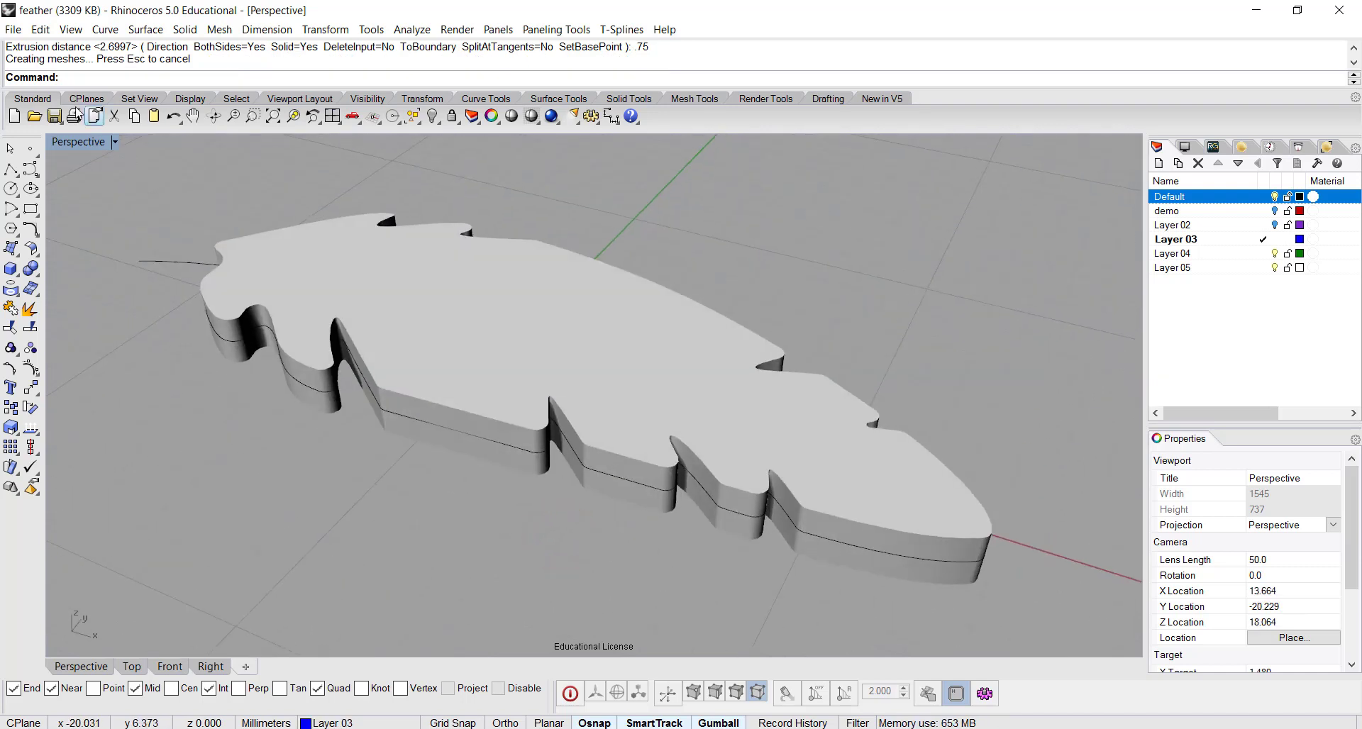
left_click(115, 142)
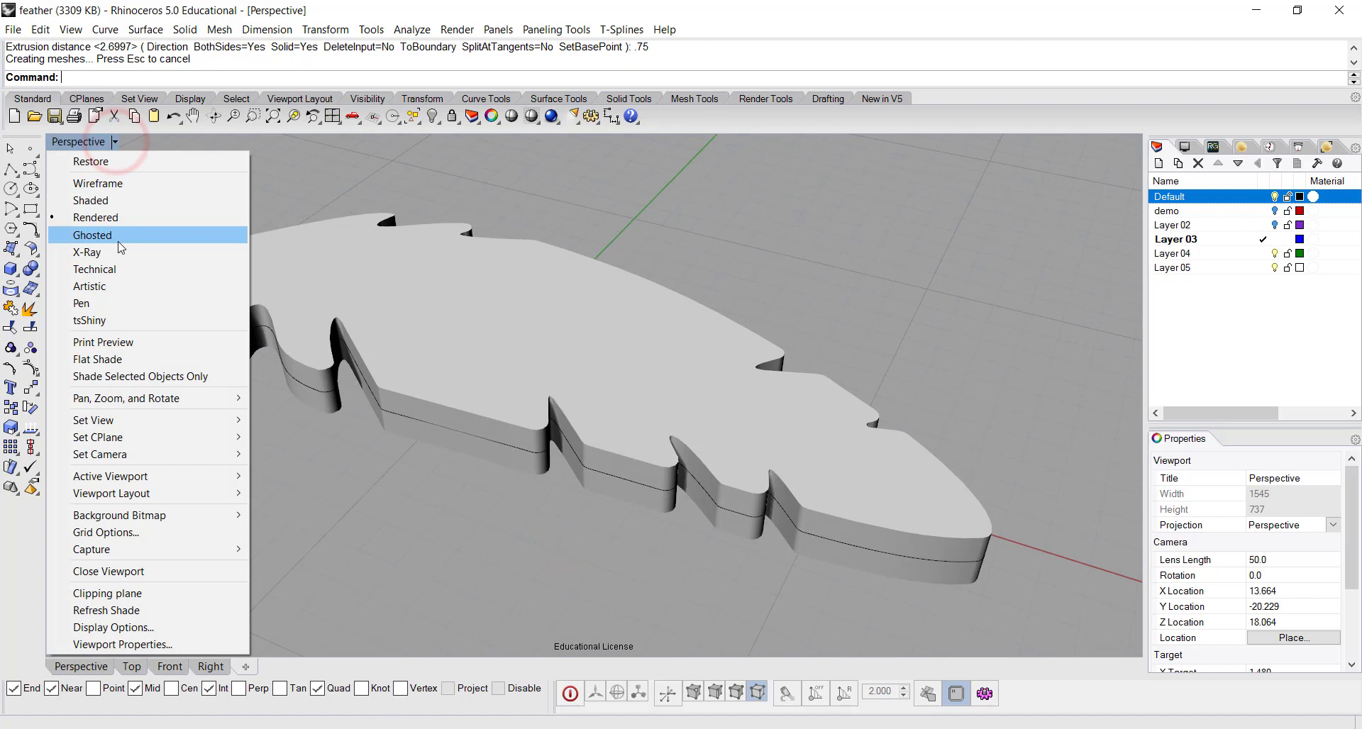
left_click(118, 236)
- Try to fillet all edges of the extruded feather solid with a radius of 0.3 mm
right_click_drag(602, 554, 570, 502)
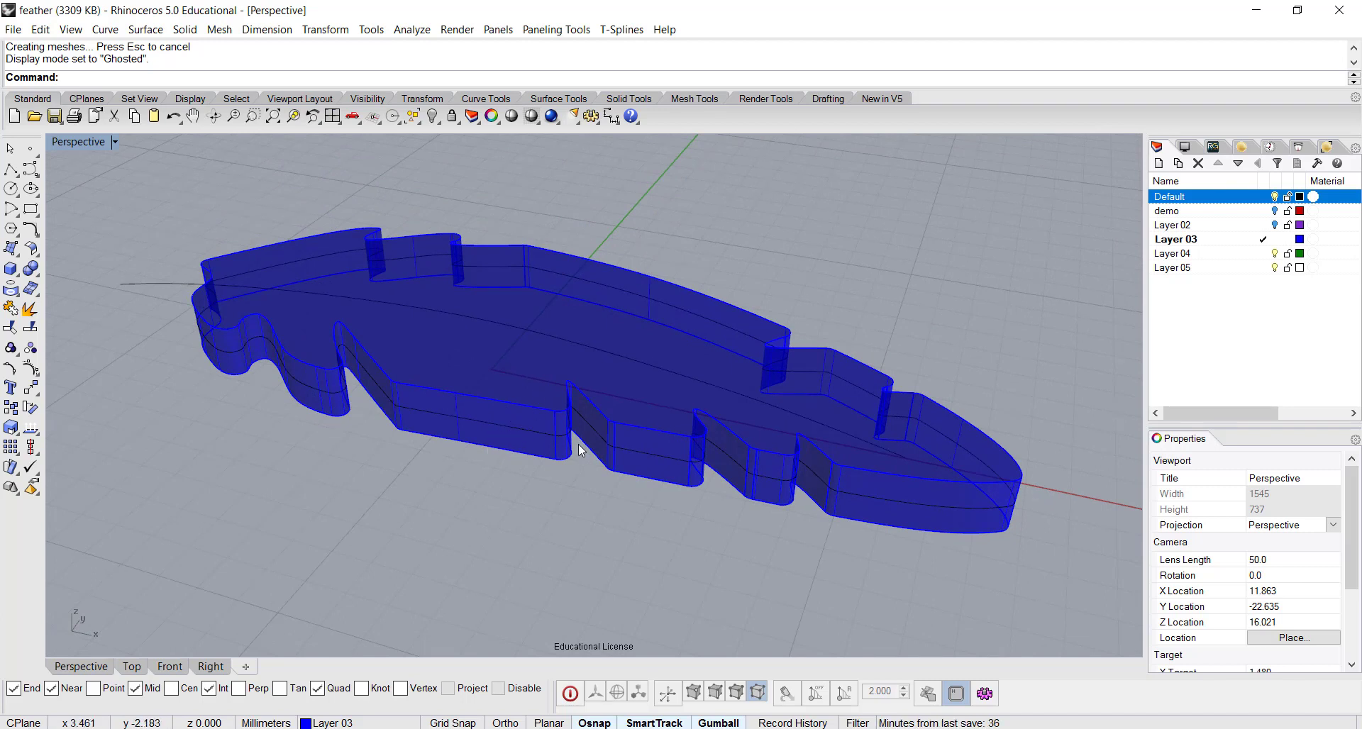
mouse_move(579, 448)
right_mouse_down()
mouse_move(576, 471)
mouse_move(593, 459)
right_mouse_up()
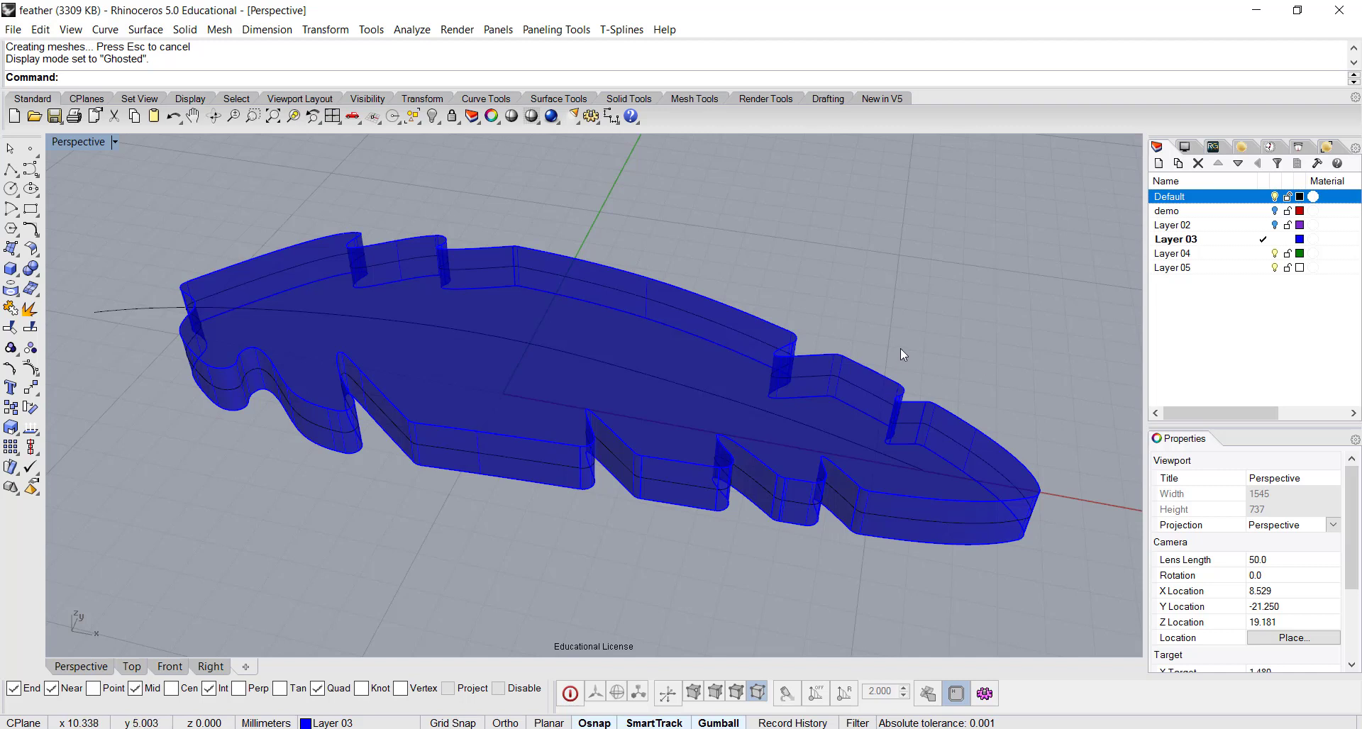
right_click_drag(905, 325, 930, 299, "shift")
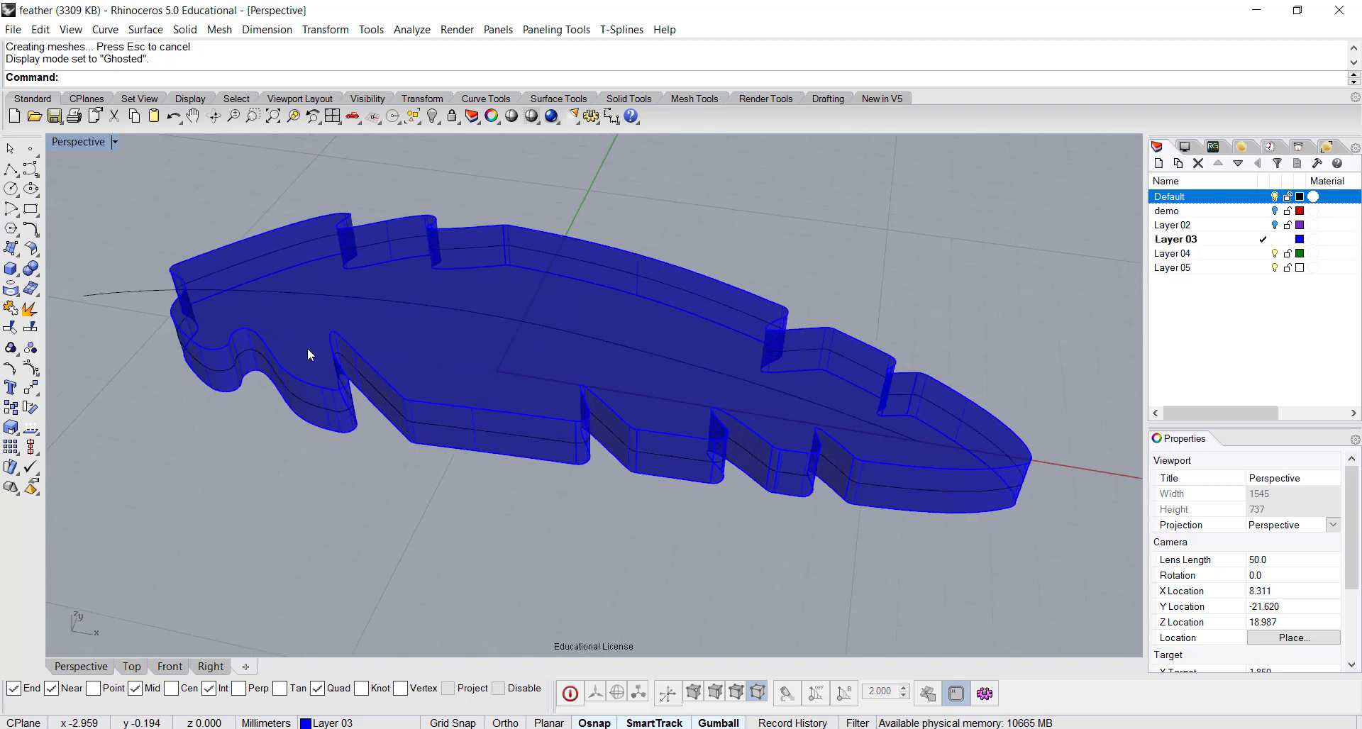
left_click(28, 270)
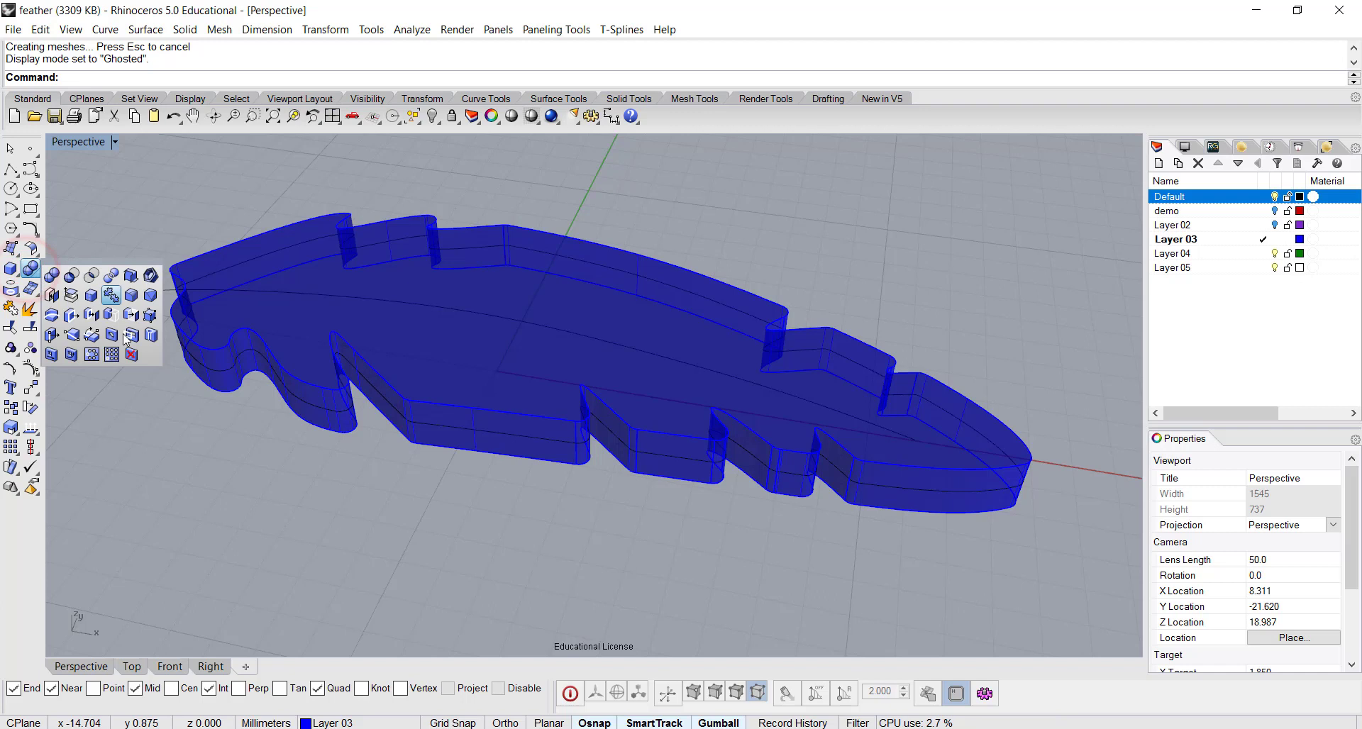
left_click(131, 295)
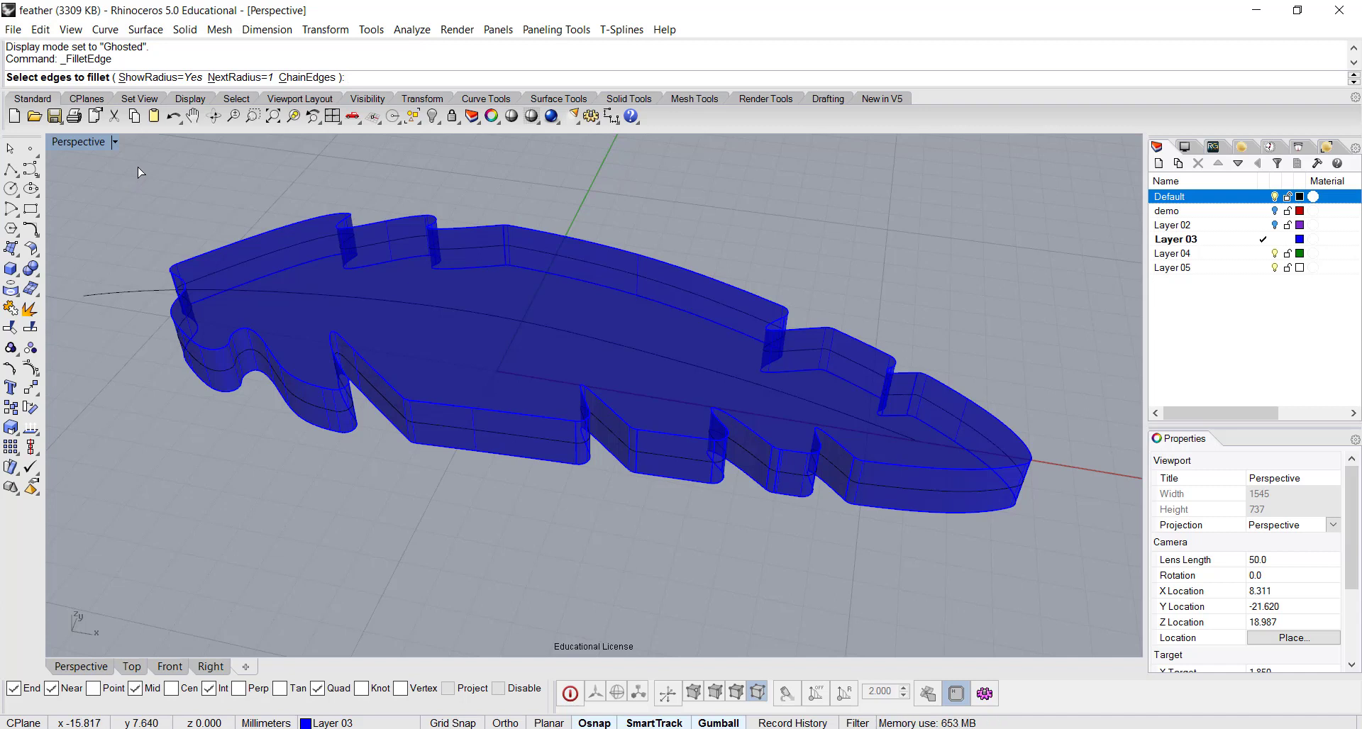
type("3")
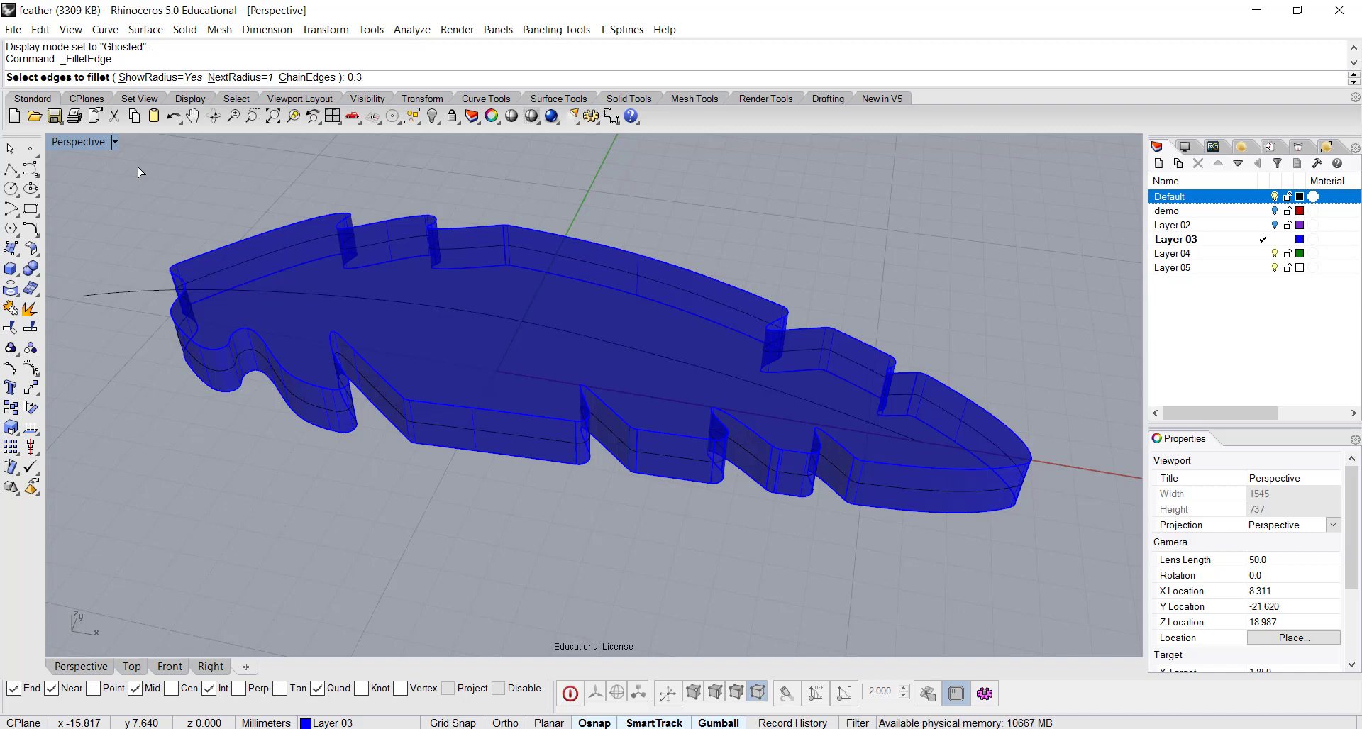
key("Return")
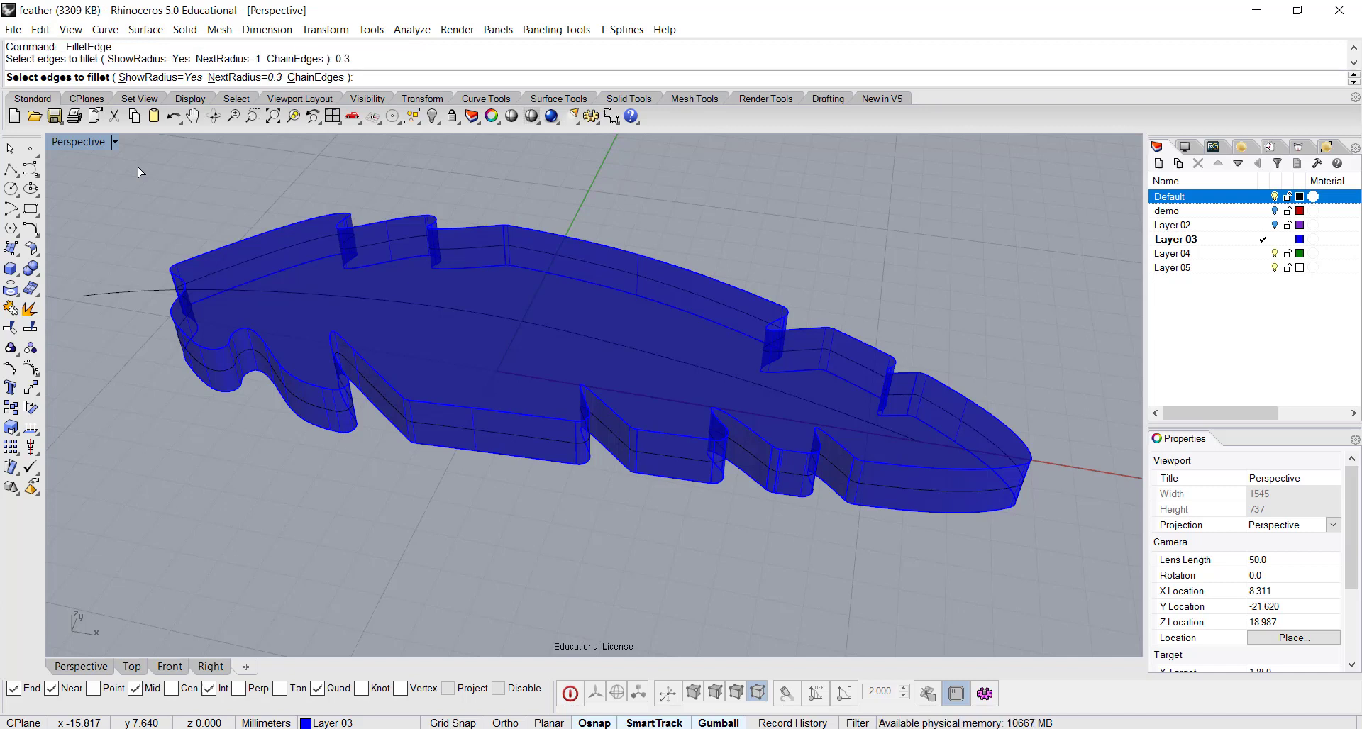
left_click_drag(138, 169, 1058, 571)
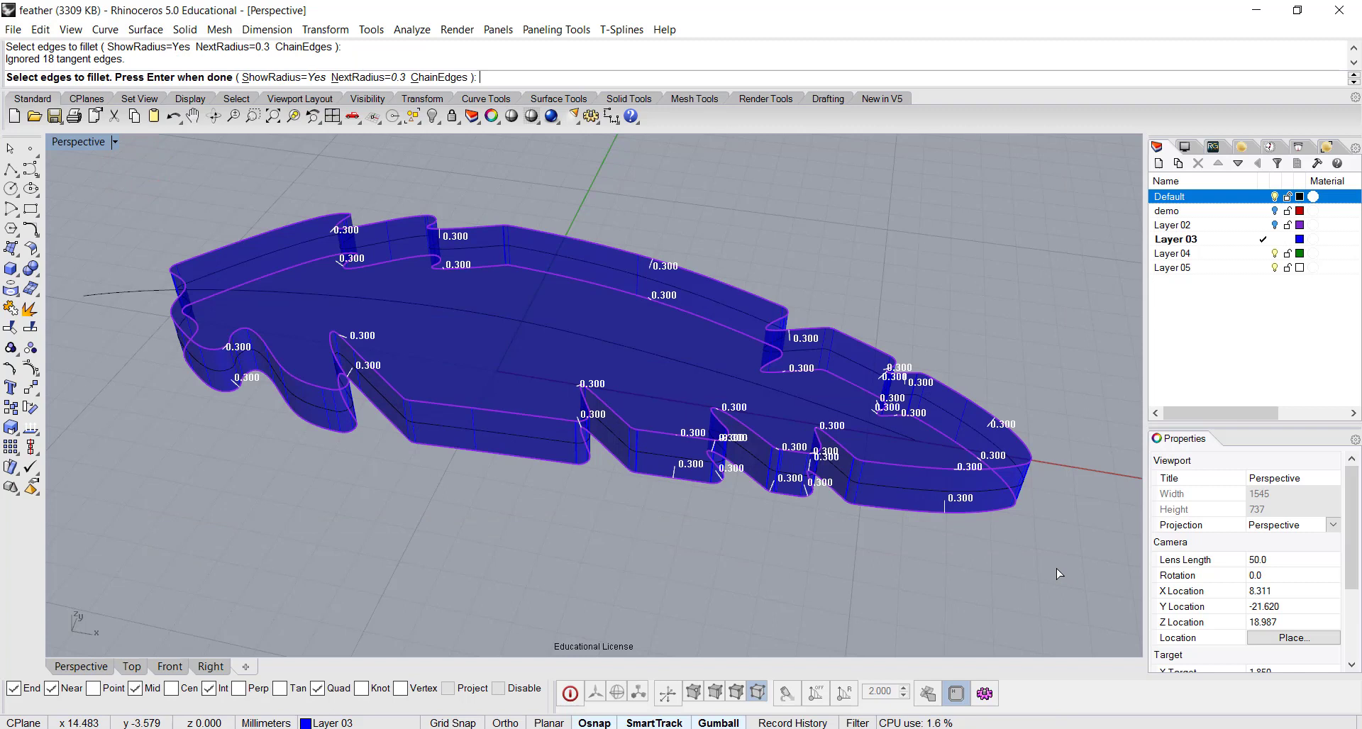
key("Return")
key("Return")
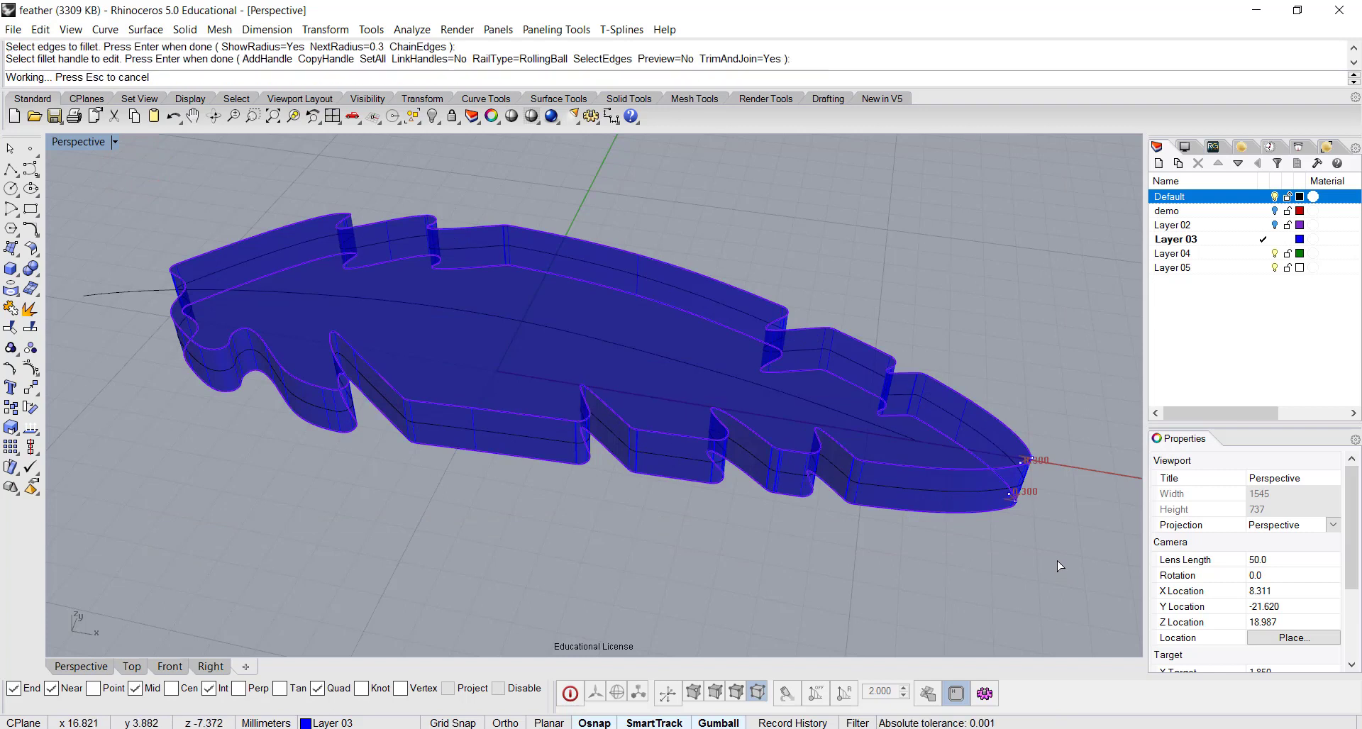
- Inspect the filleted feather edges and undo the 0.3 mm fillet
scroll(917, 469, "up", 5)
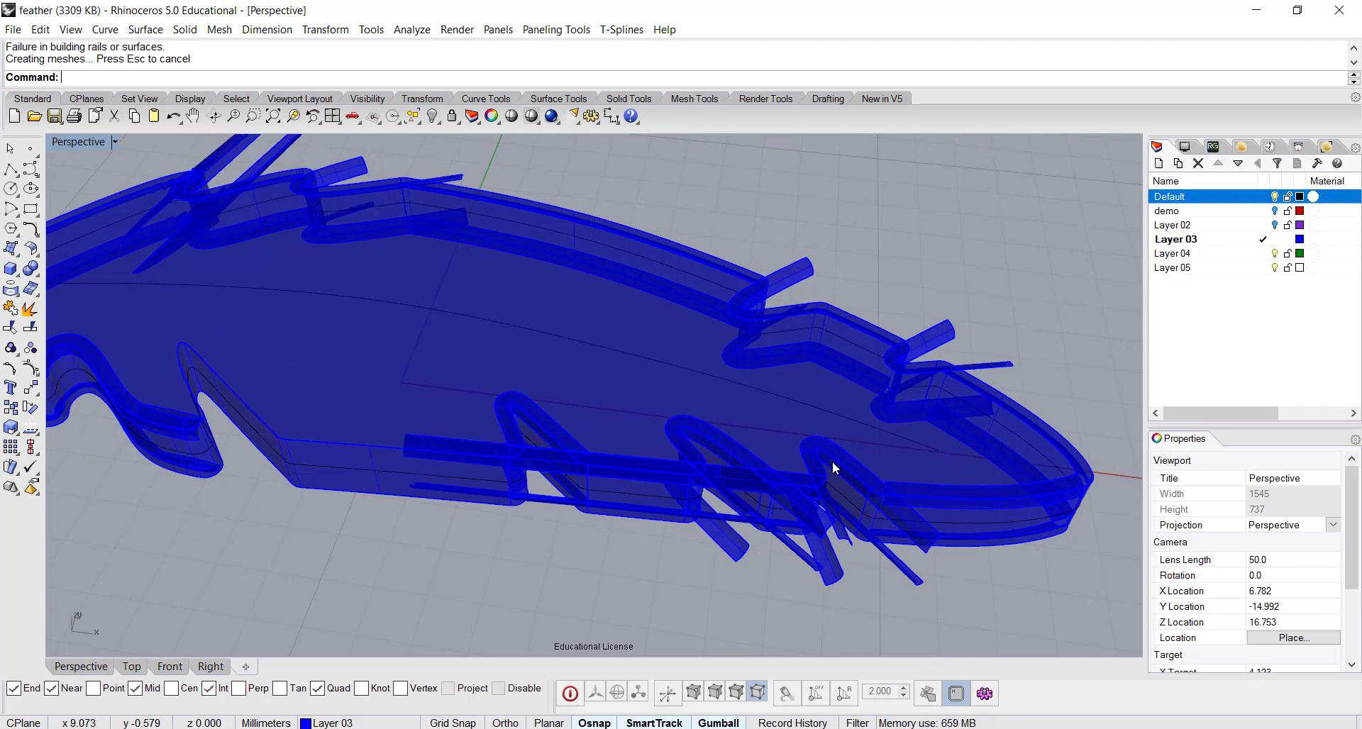
scroll(810, 431, "down", 5)
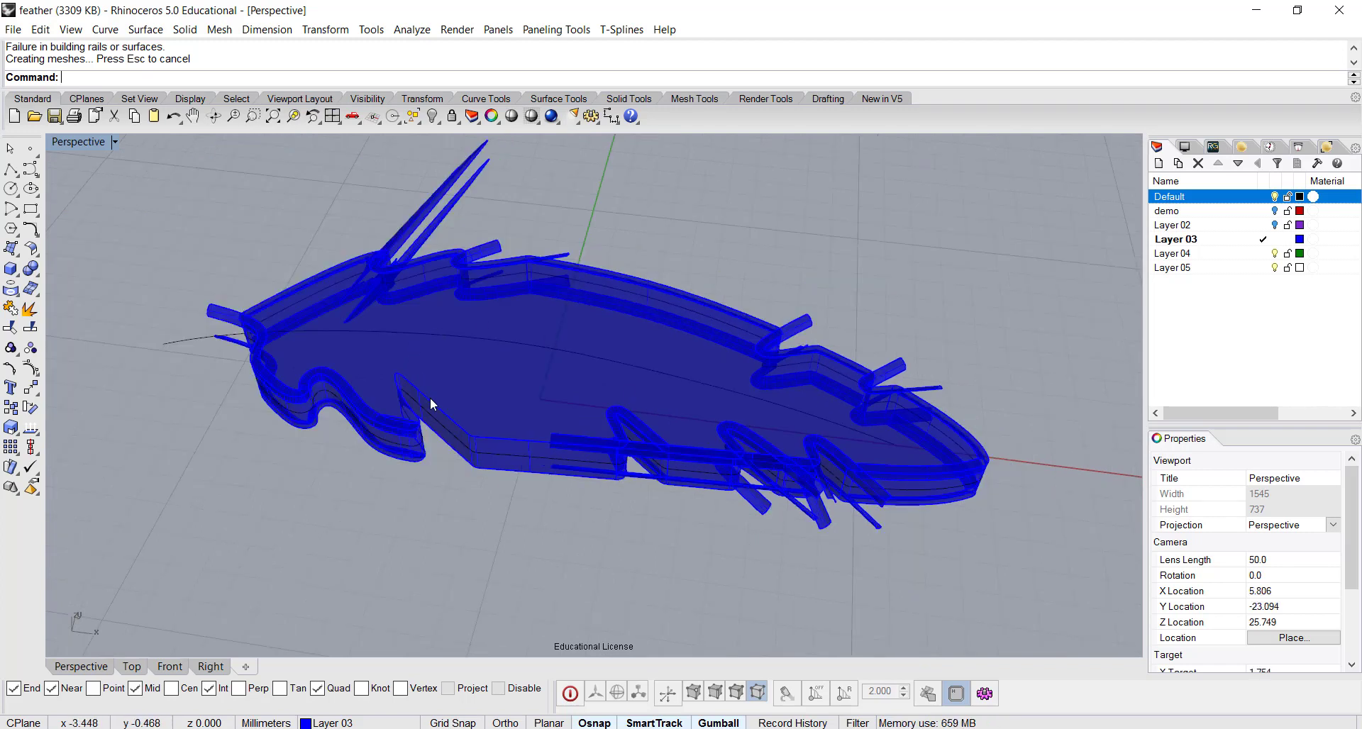
right_click_drag(437, 402, 427, 350)
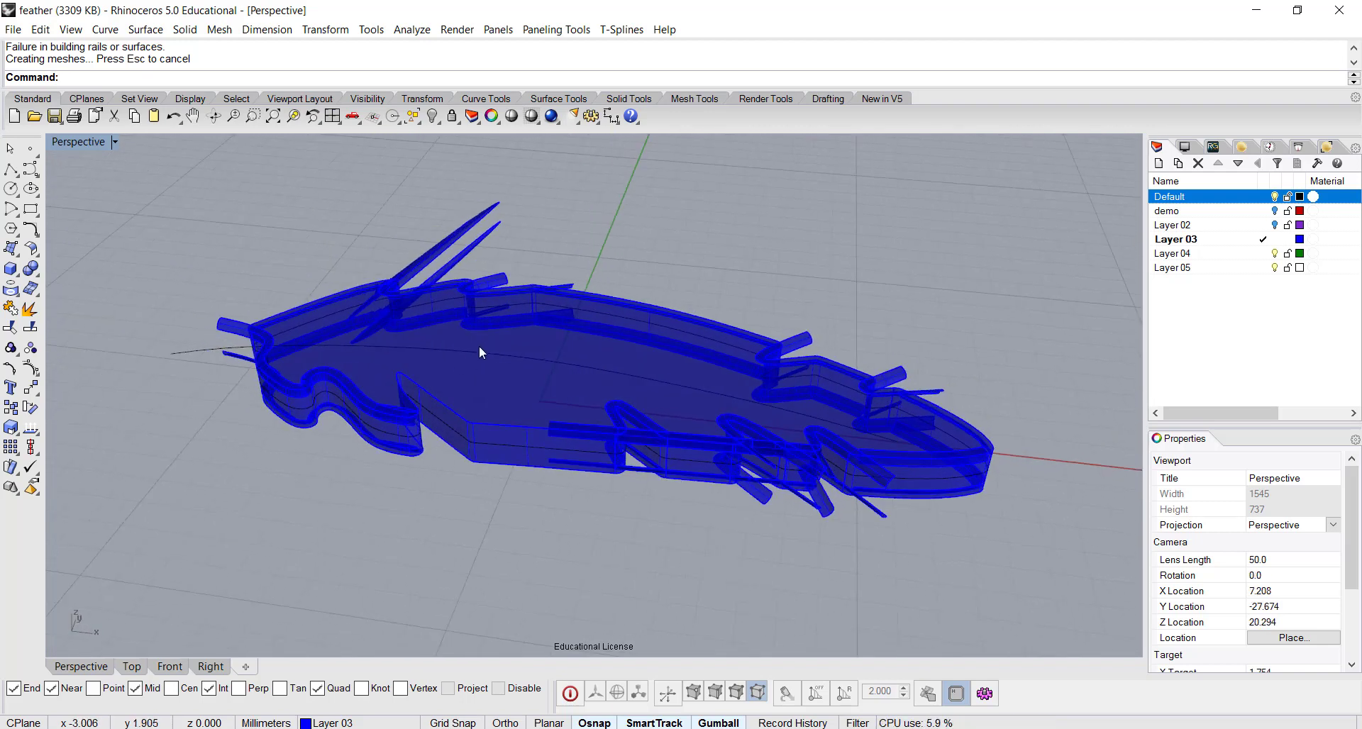
scroll(480, 343, "up", 2)
key("ctrl+z")
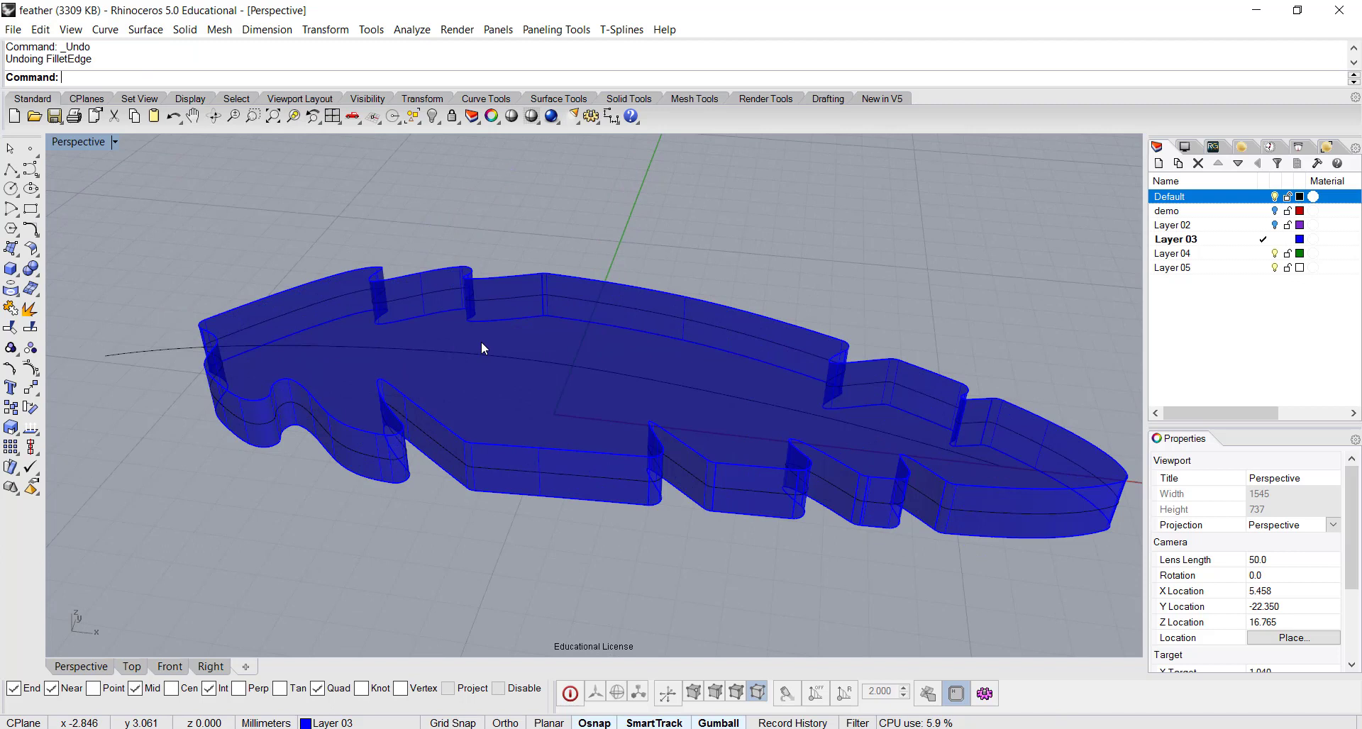
- Fillet all edges of the feather solid with a radius of 0.1 mm
key("Return")
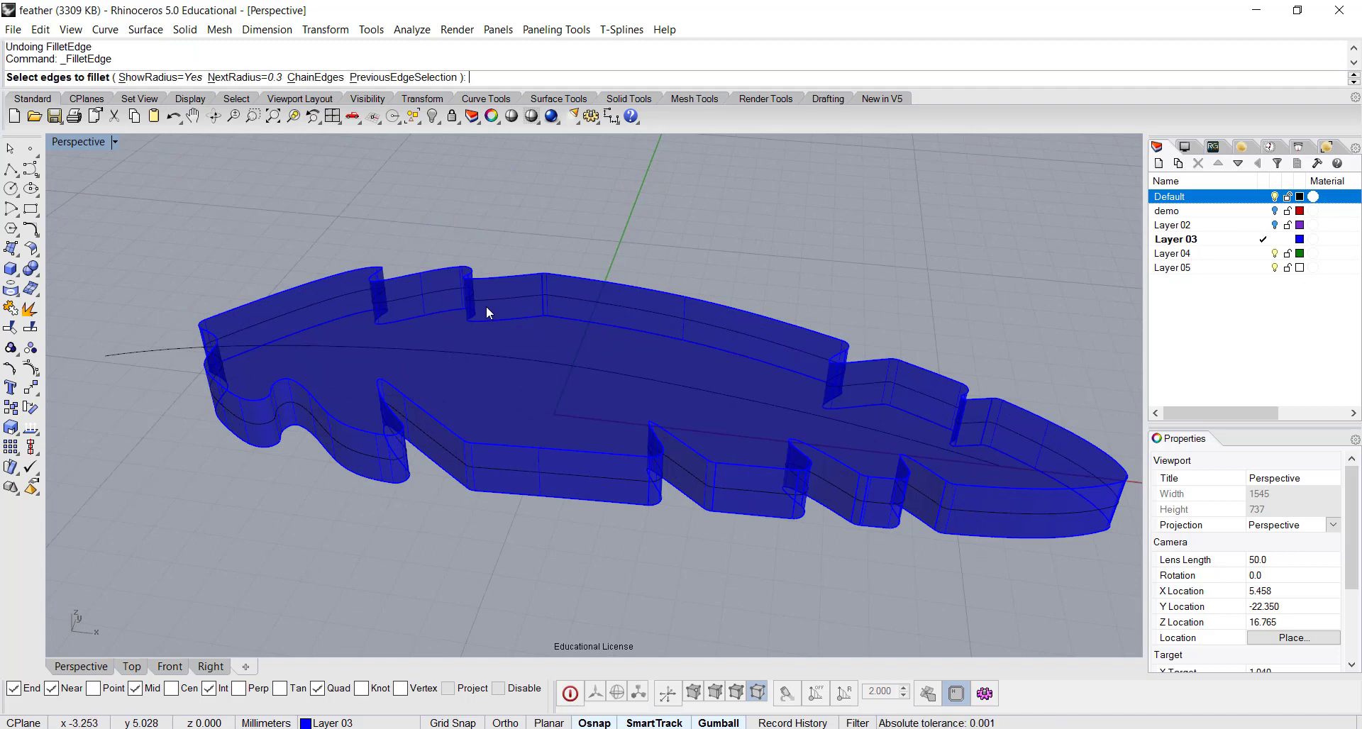
left_click(262, 76)
type("0.1")
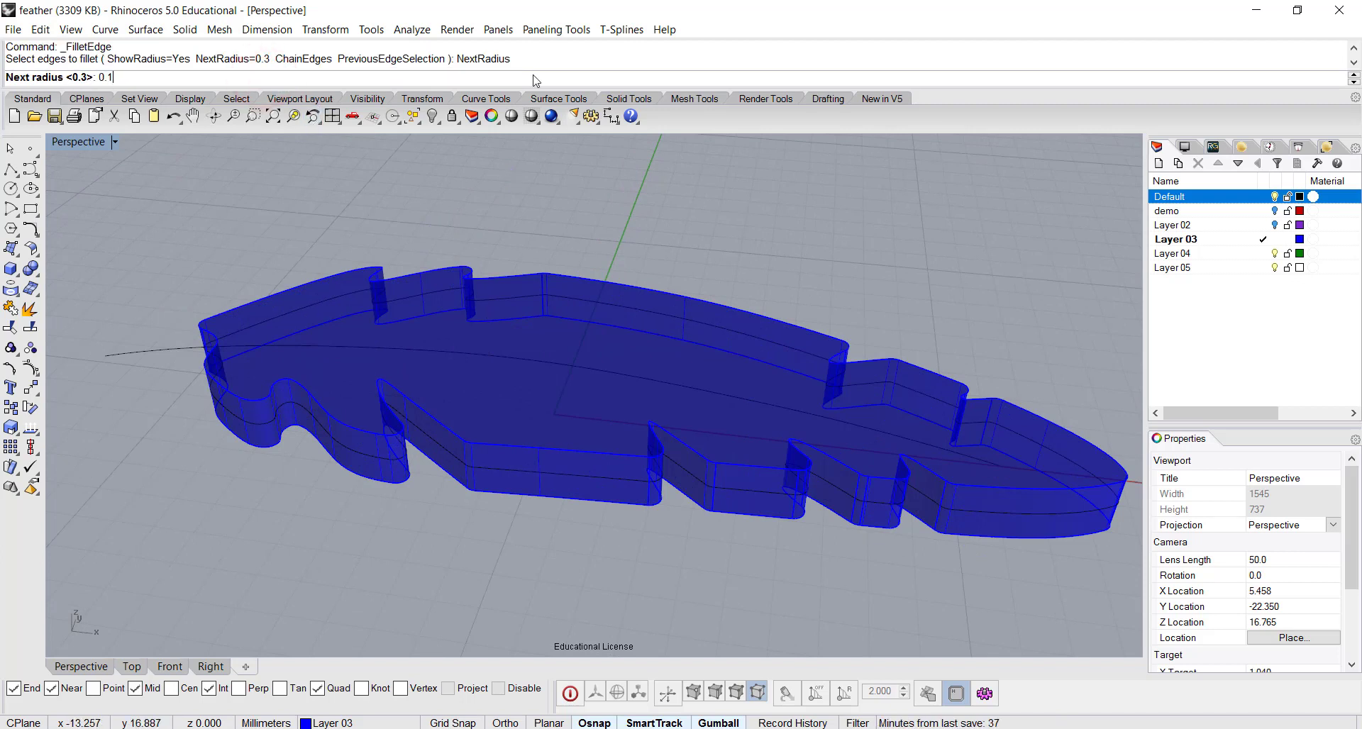
key("Return")
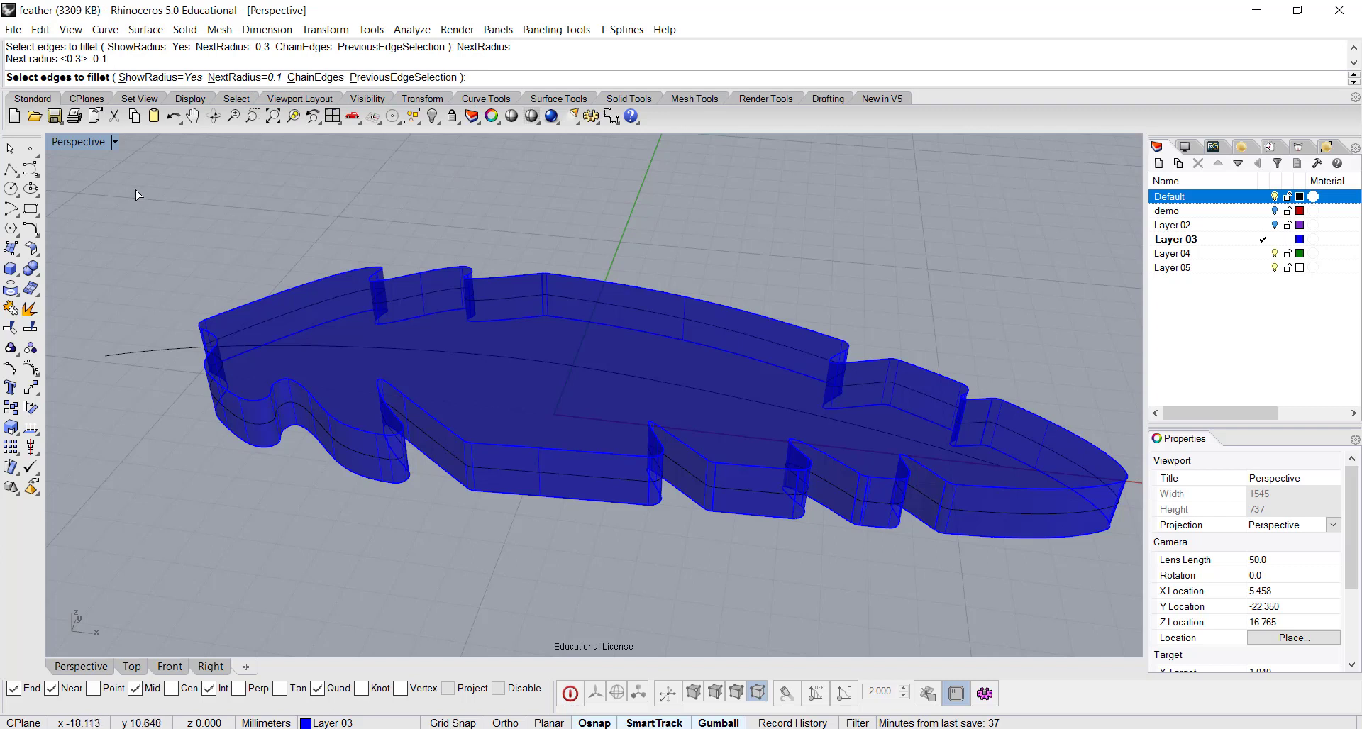
left_click_drag(135, 189, 1135, 599)
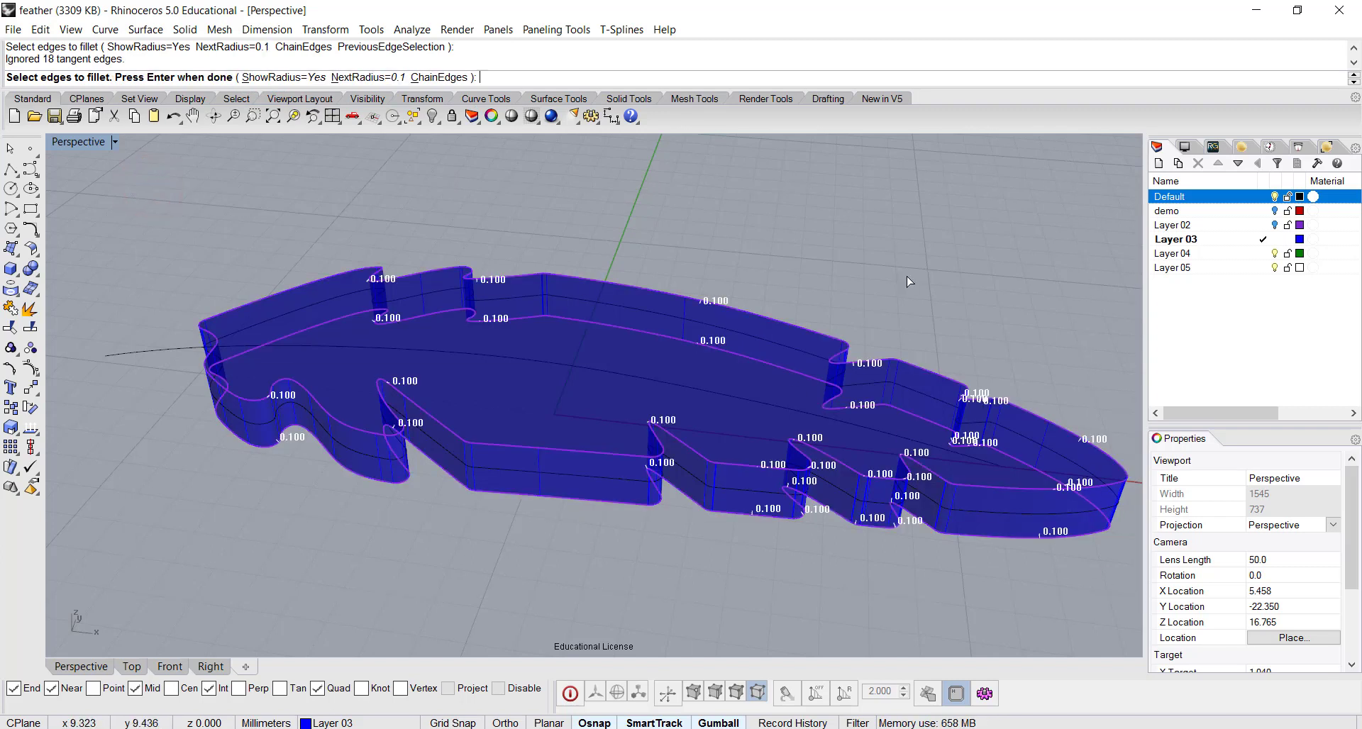
key("Return")
key("Return")
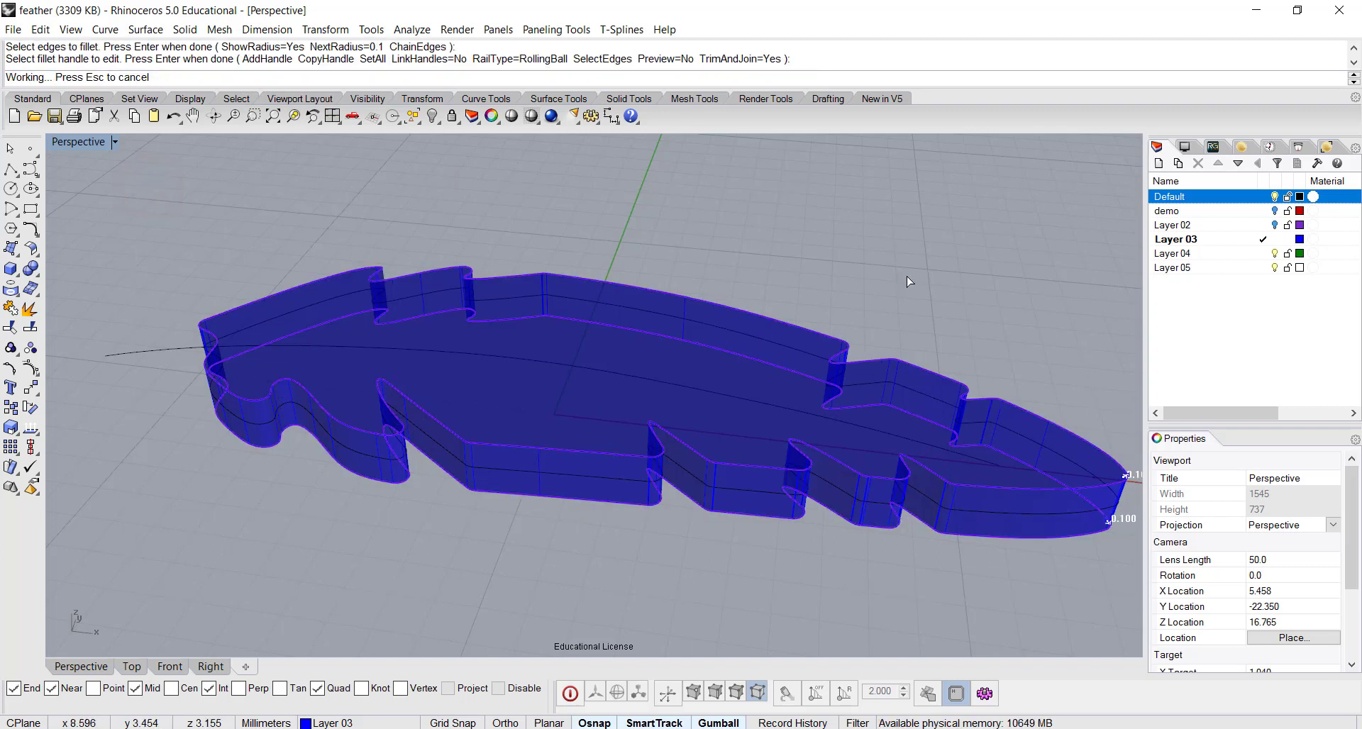
- Examine the filleted edges up close and check the feather solid for naked edges with Show Edges
scroll(362, 429, "up", 10)
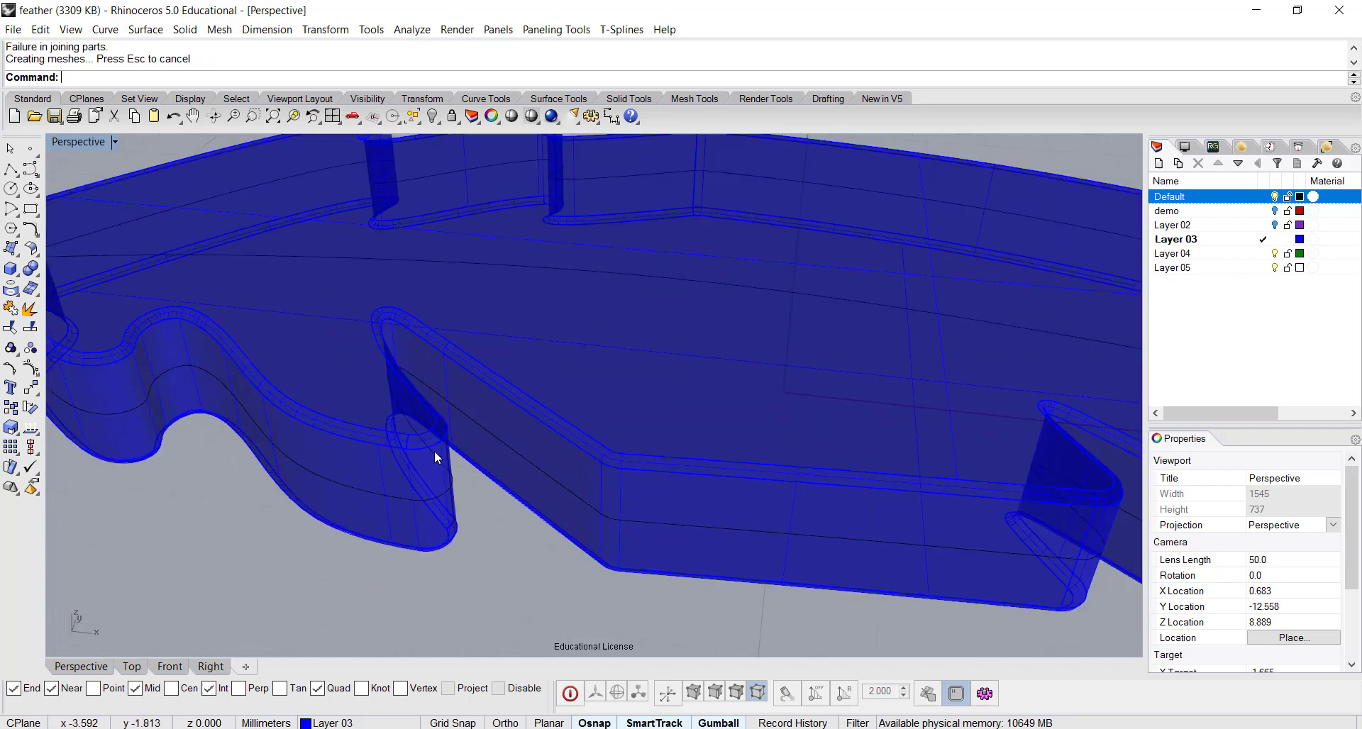
scroll(474, 425, "down", 12)
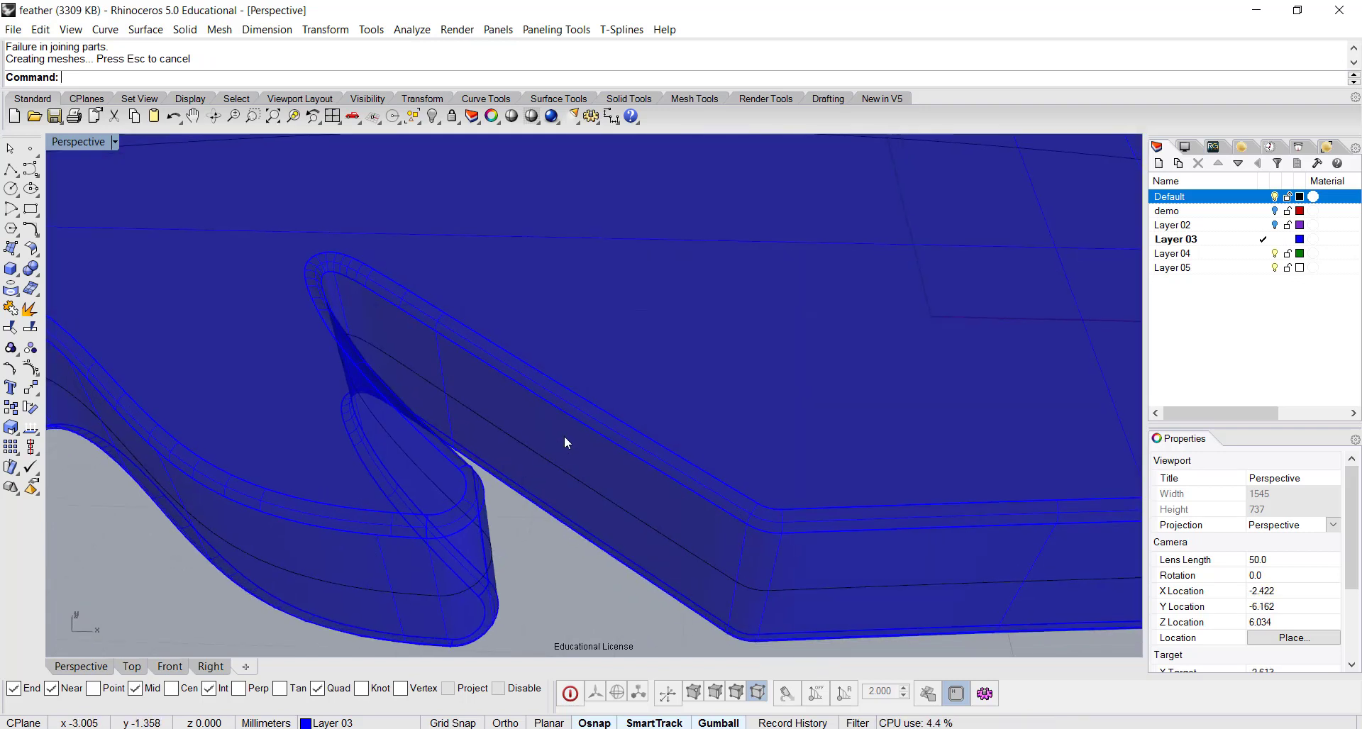
right_click_drag(765, 316, 793, 339, "shift")
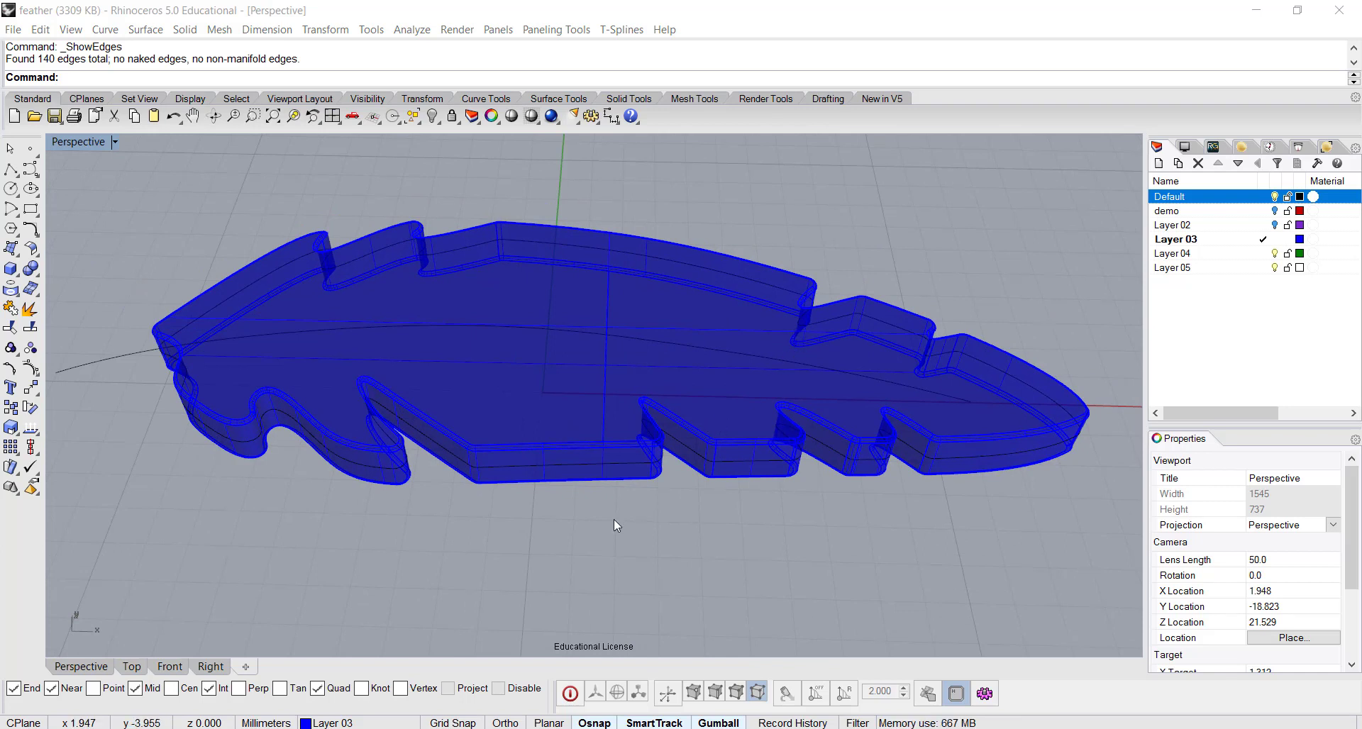
left_click(91, 410)
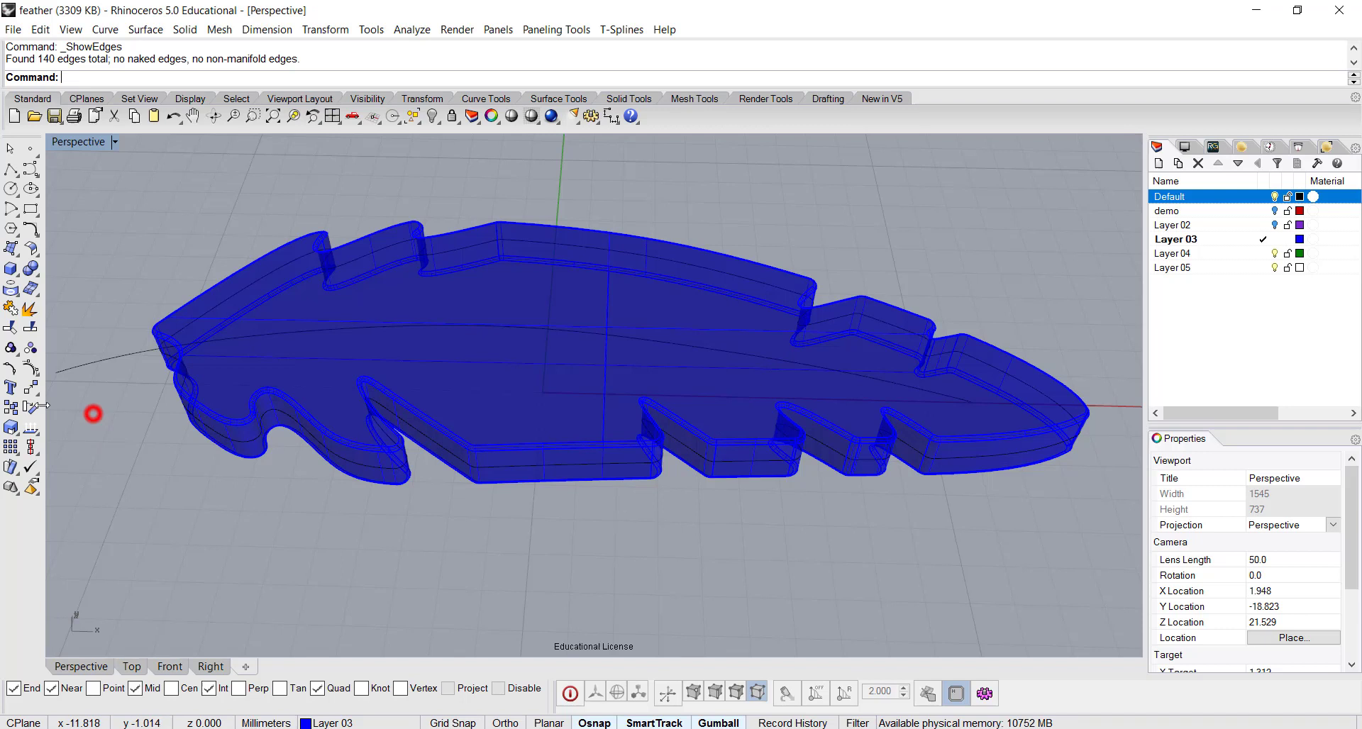
left_click(32, 429)
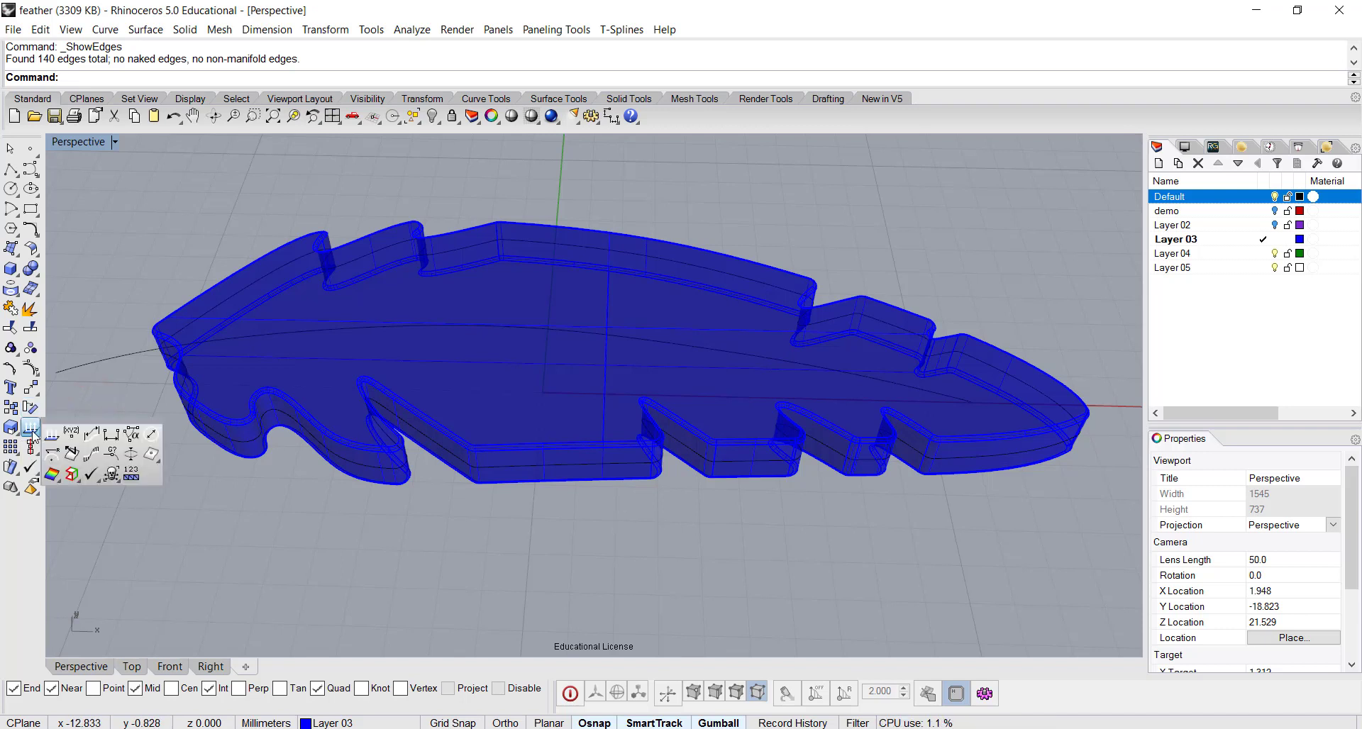
left_click(72, 473)
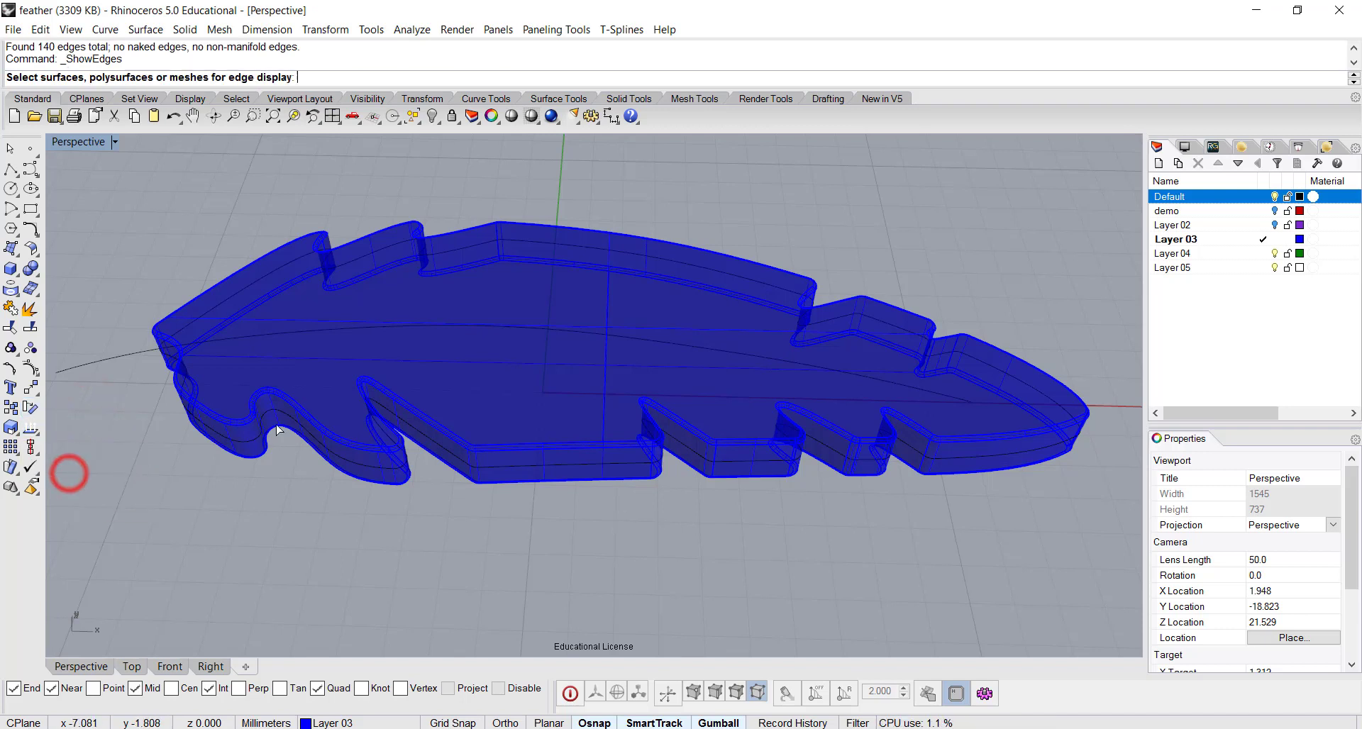
left_click(305, 391)
key("Return")
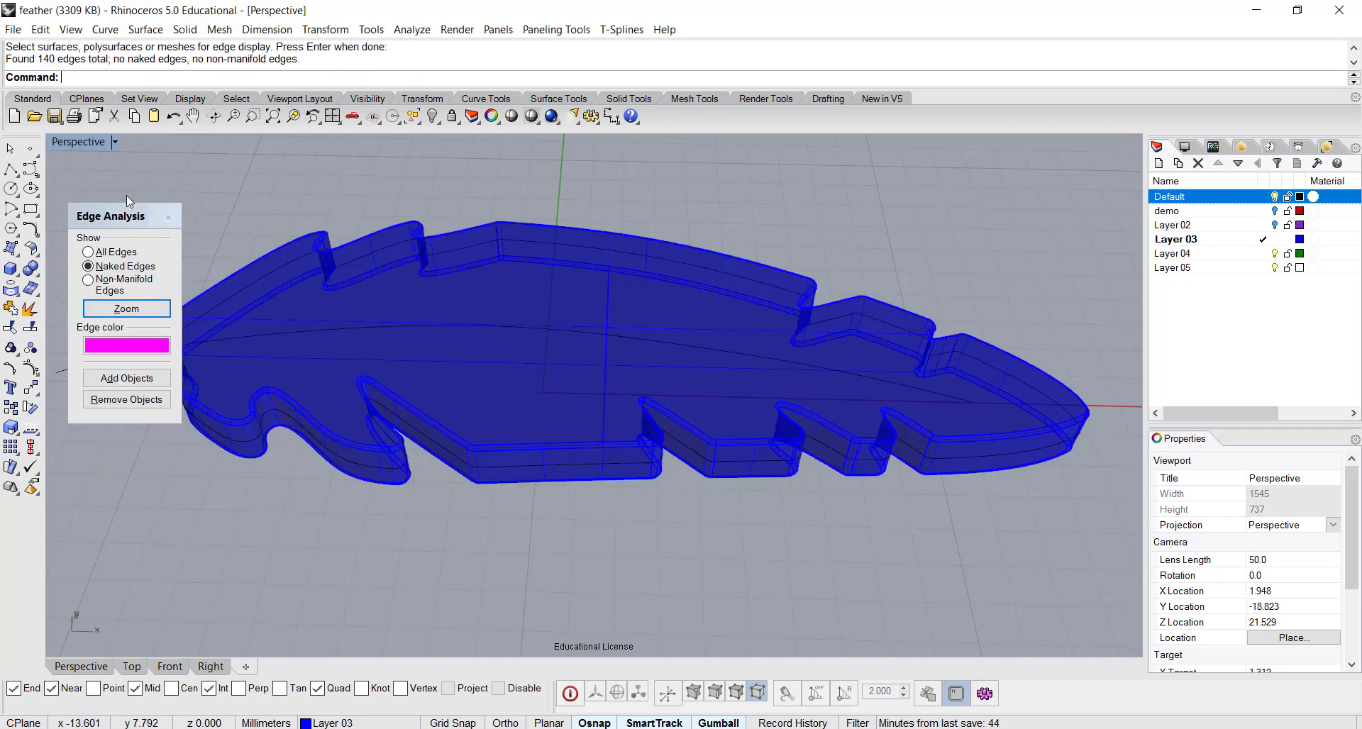
- Move the edge analysis window aside and close it to end the feather's edge check
left_click_drag(129, 215, 125, 173)
left_click(88, 266)
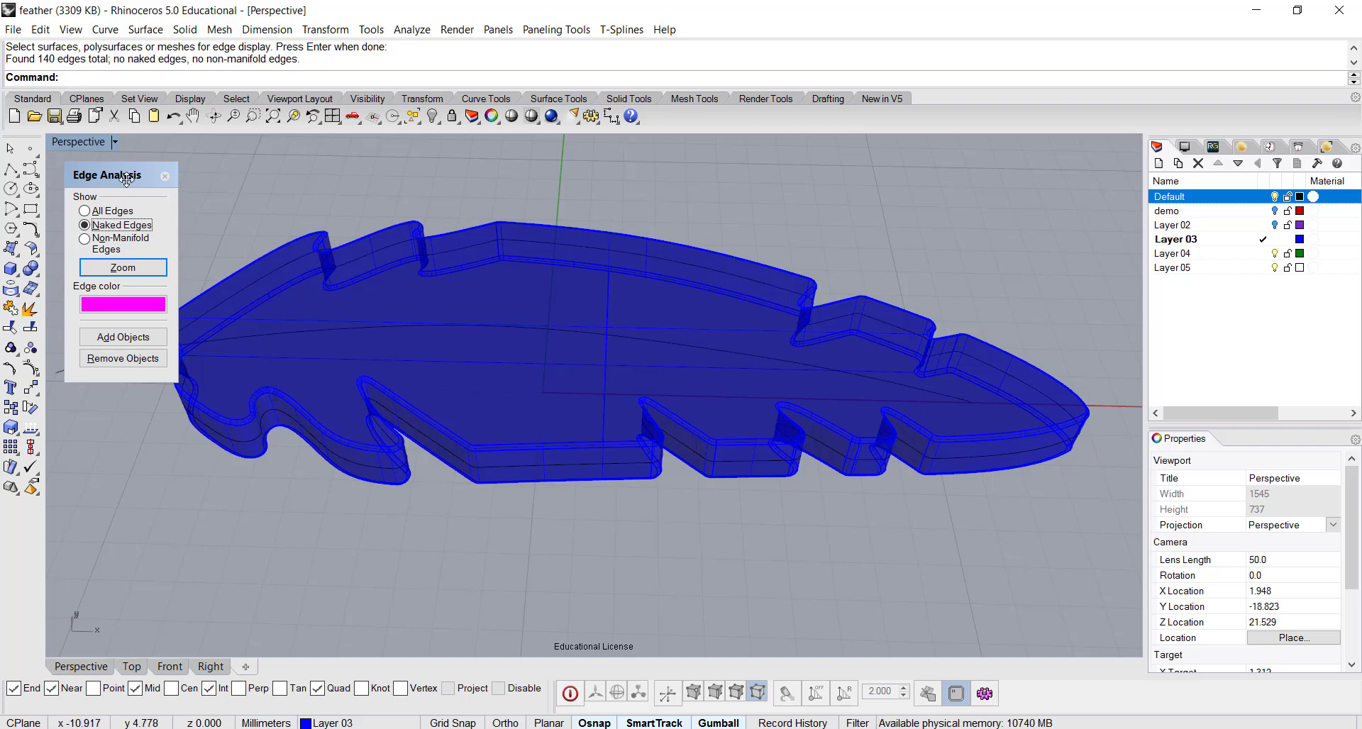
left_click(158, 62)
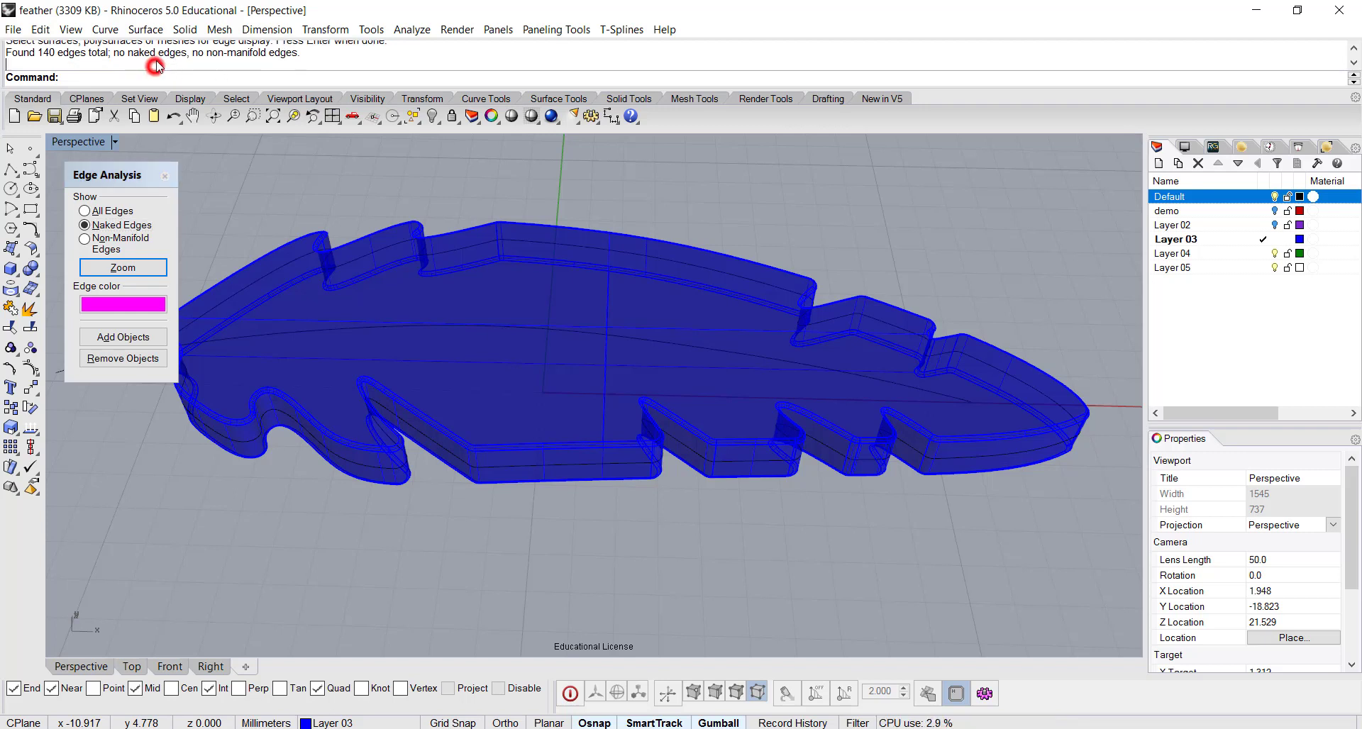
left_click(164, 176)
- Start CageEdit on the feather solid using a bounding box as control object in World coordinates
right_click_drag(535, 371, 624, 564)
left_click(535, 376)
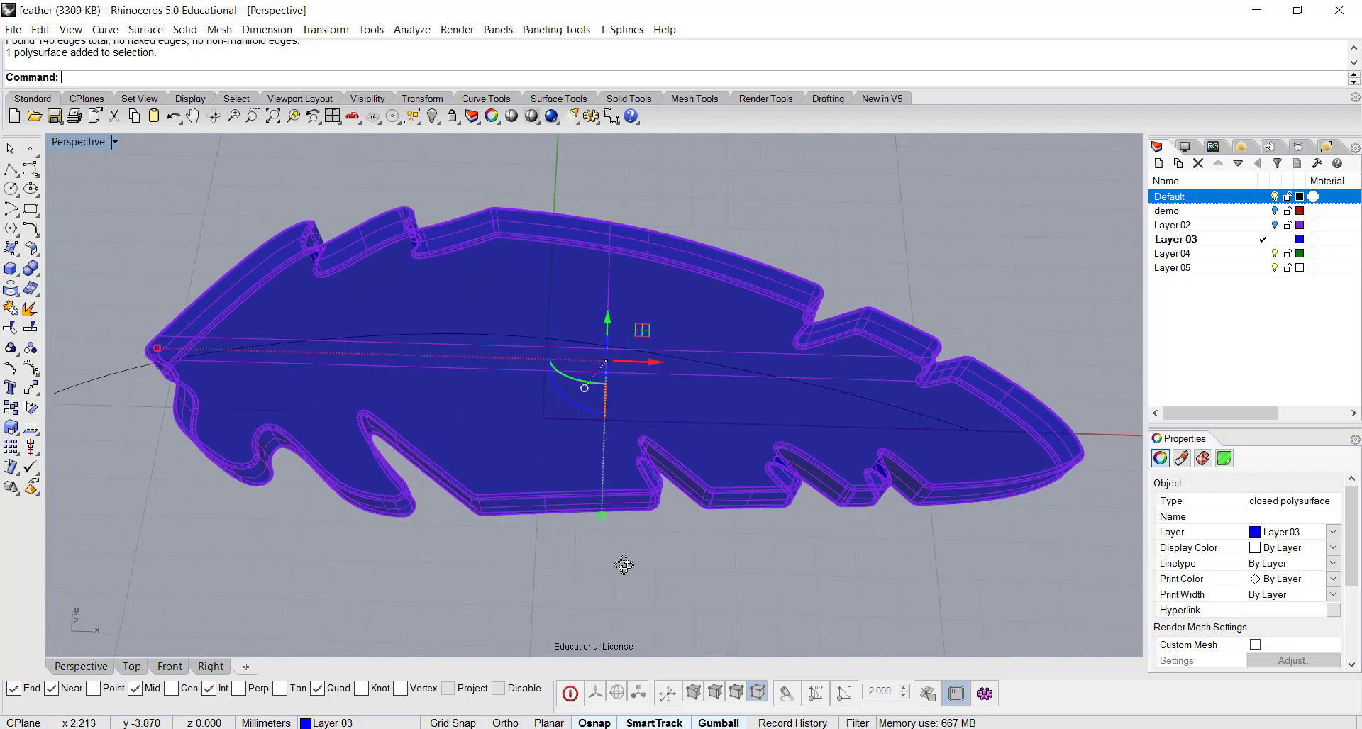
type("Cage")
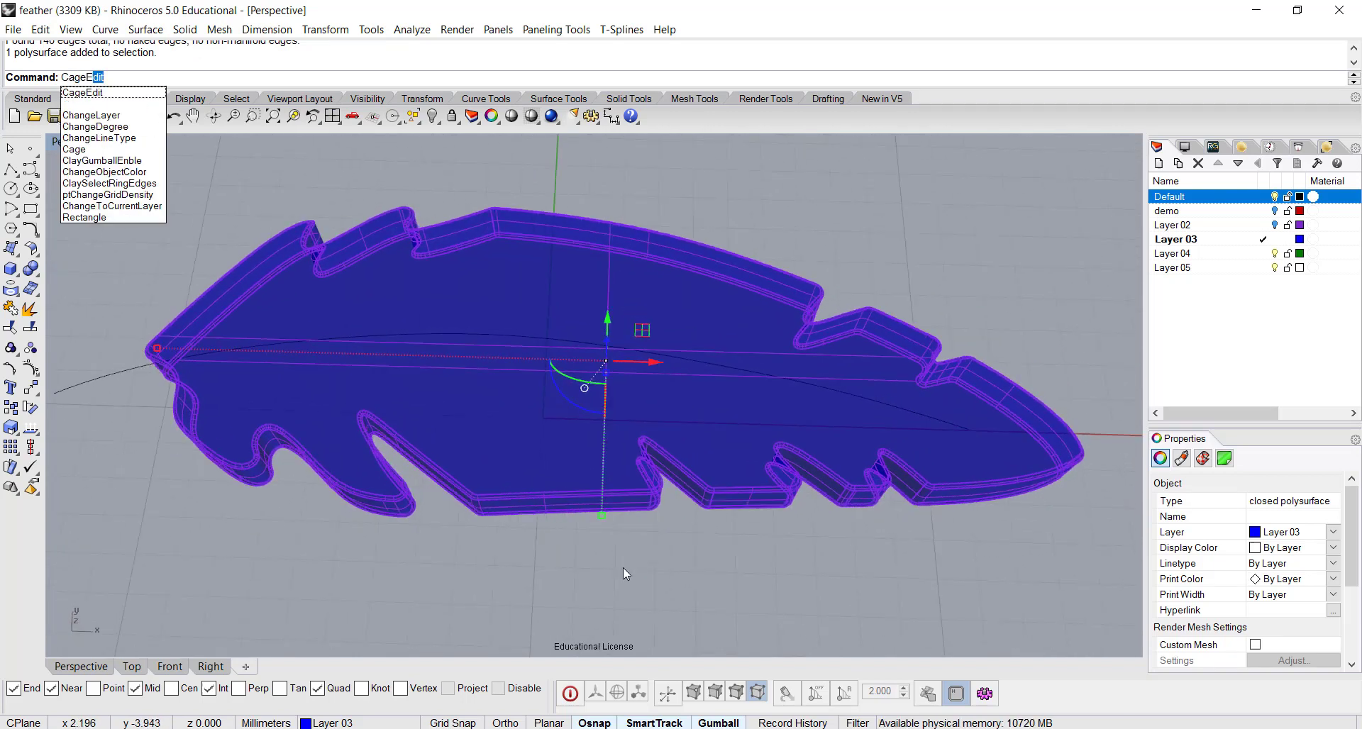
type("E")
key("Return")
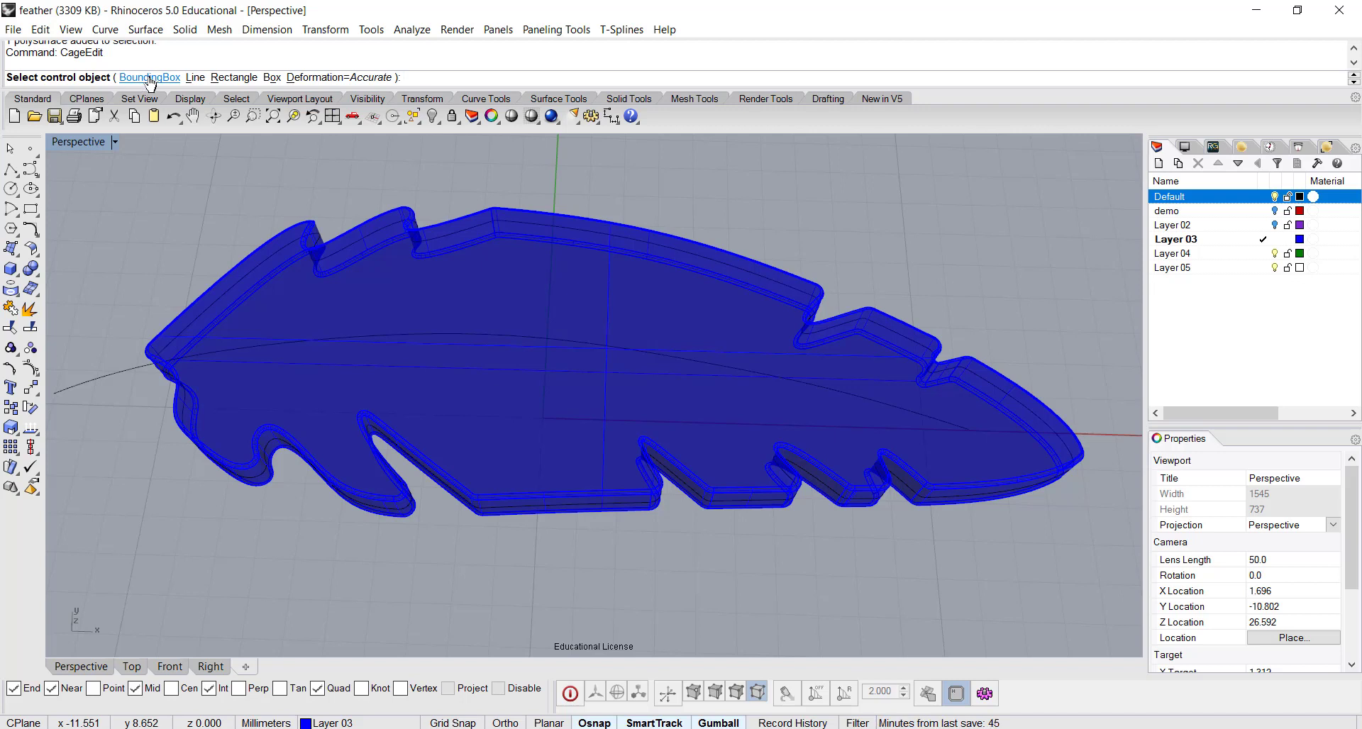
left_click(150, 78)
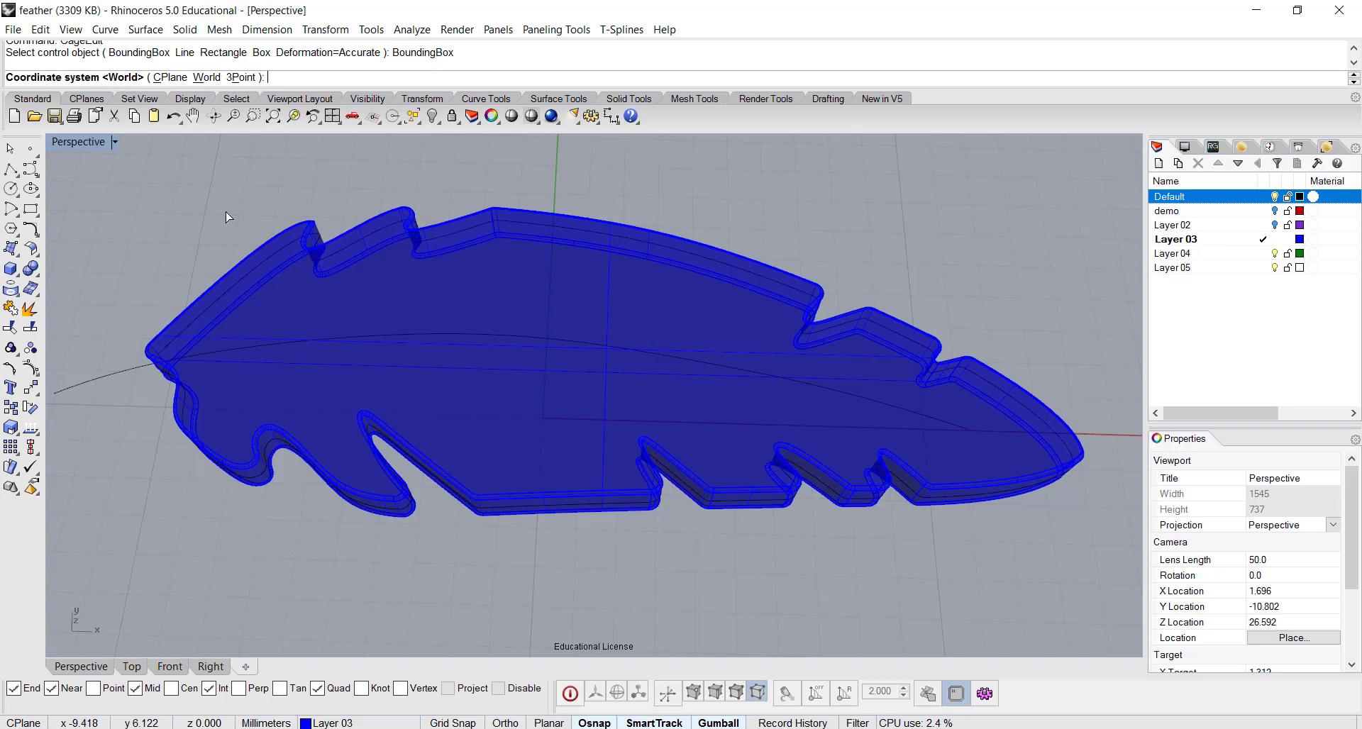
key("Return")
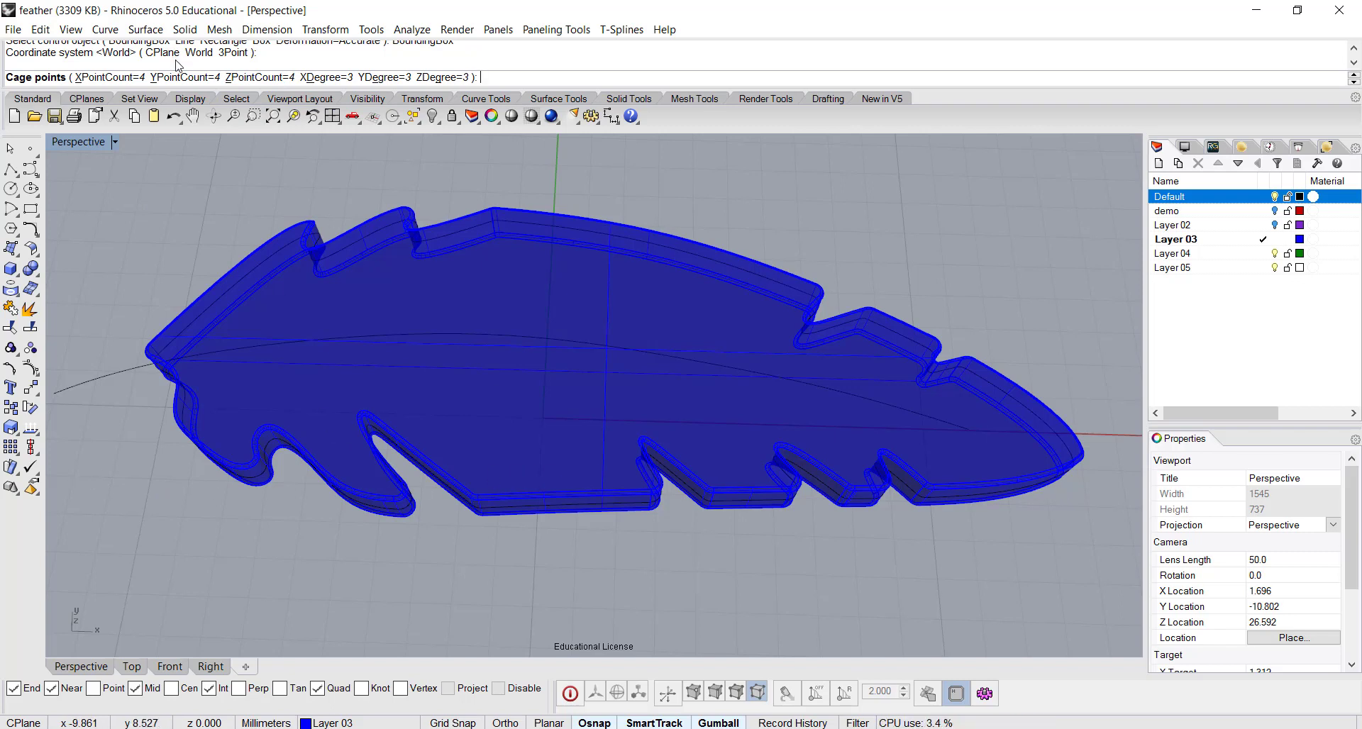
- Set the cage's X and Y point counts to 10 and apply it to the global region
left_click(117, 79)
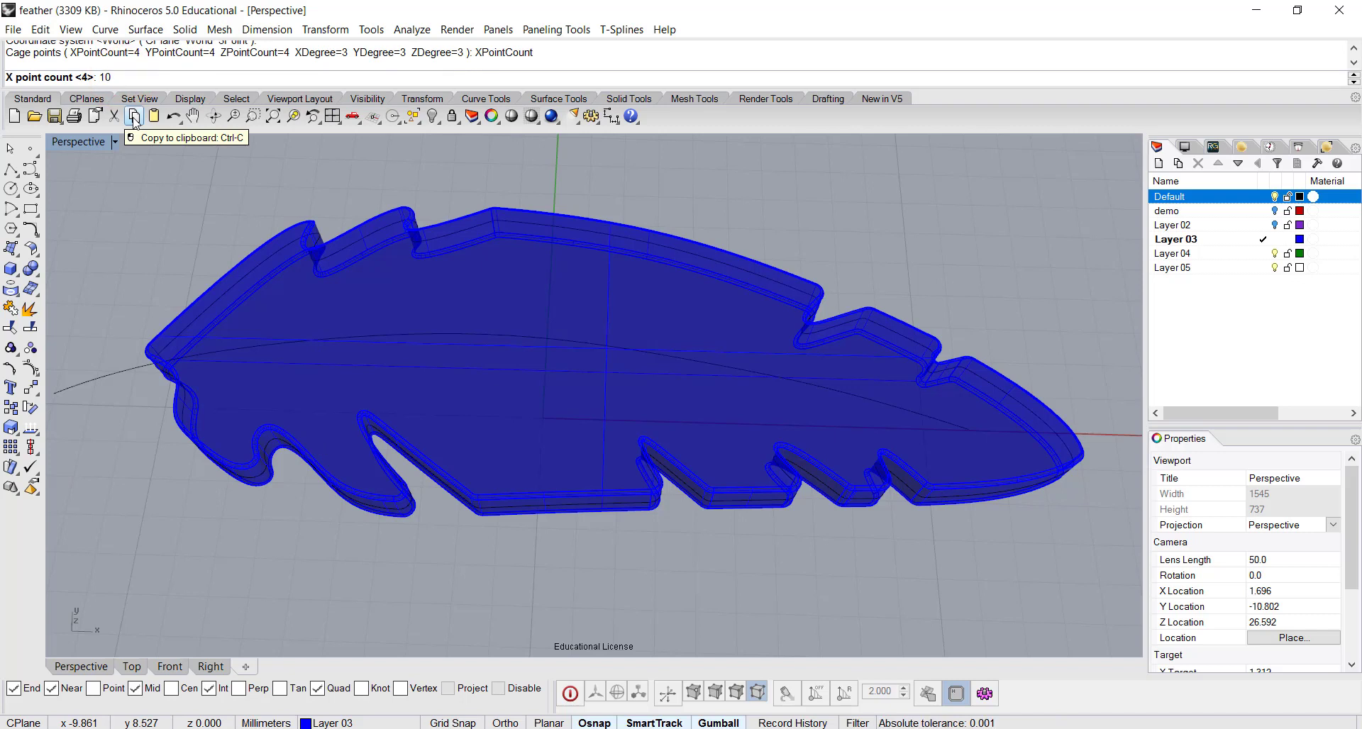
type("10")
right_click(181, 76)
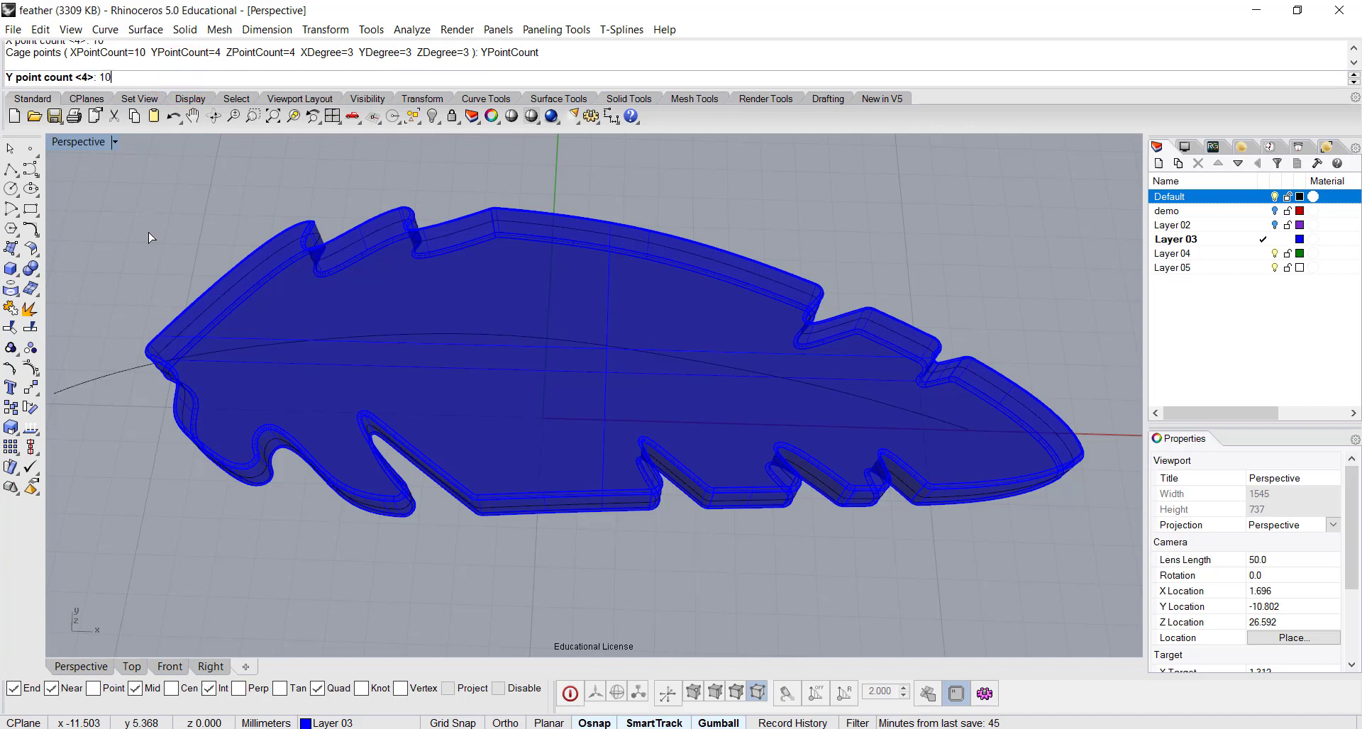
type("10")
key("Return")
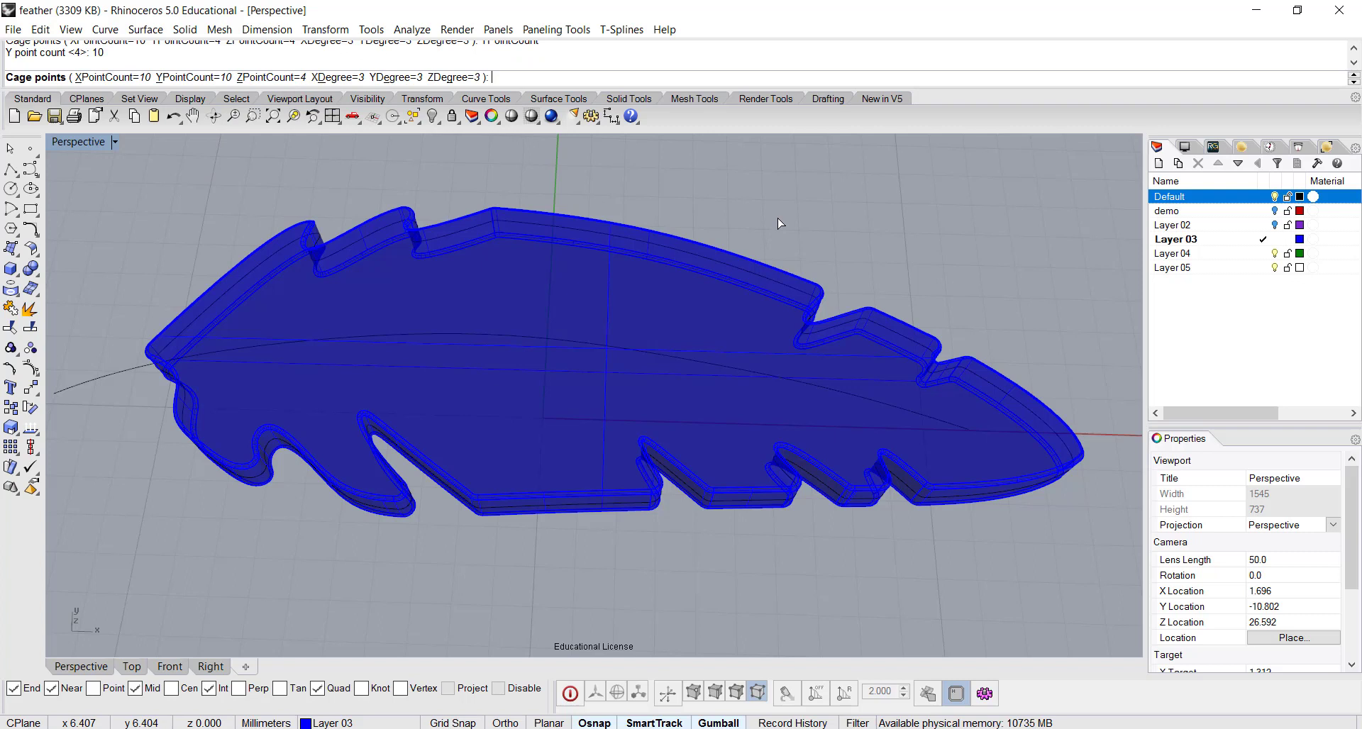
key("Return")
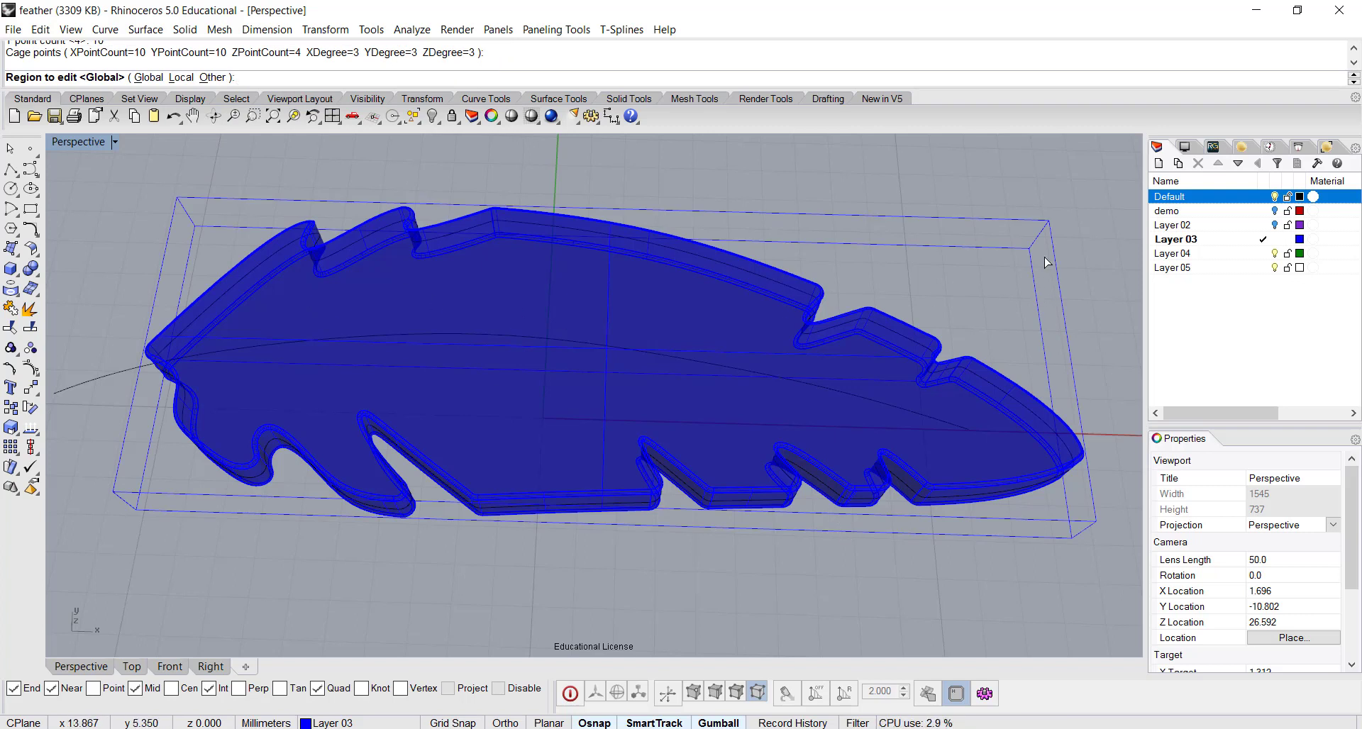
key("Return")
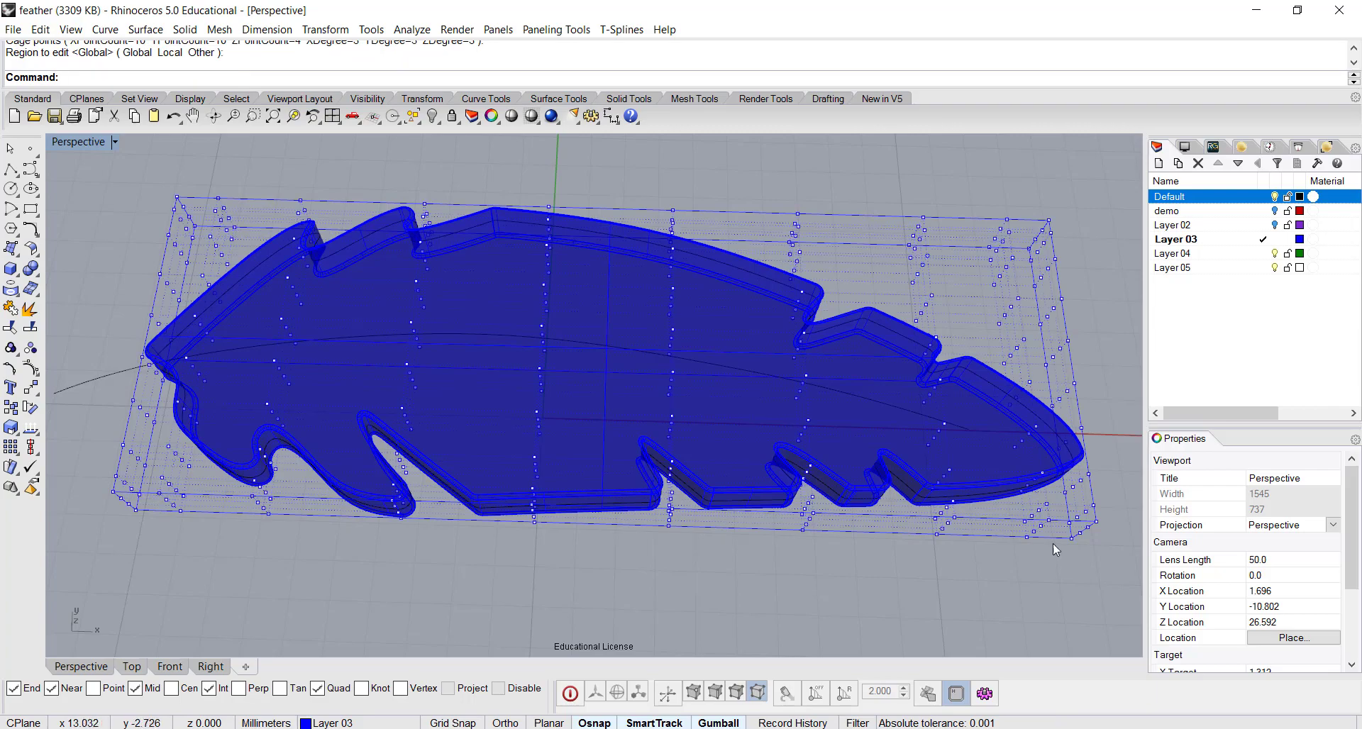
- Select the cage points along the feather's lower edge in the Top view and scale them vertically to thin that side
right_click_drag(1055, 549, 1019, 474)
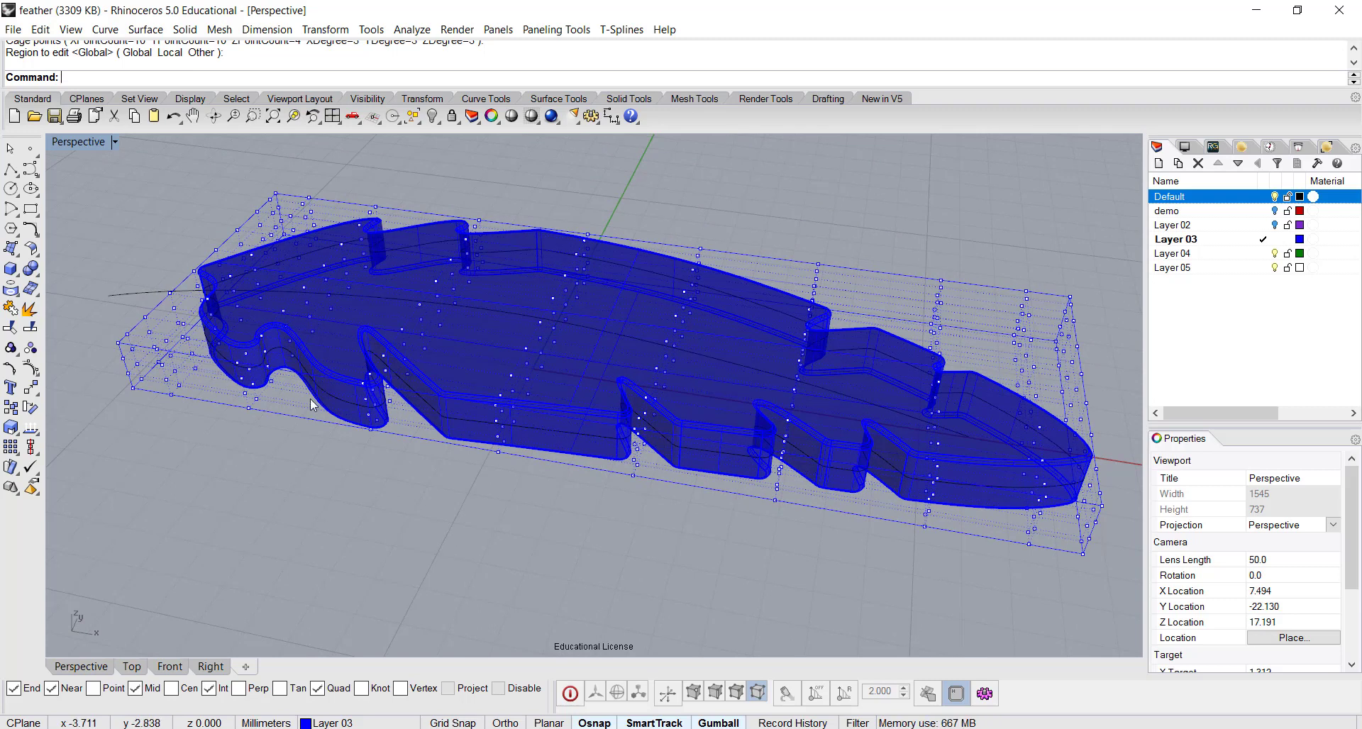
right_click_drag(312, 405, 141, 212)
double_click(82, 146)
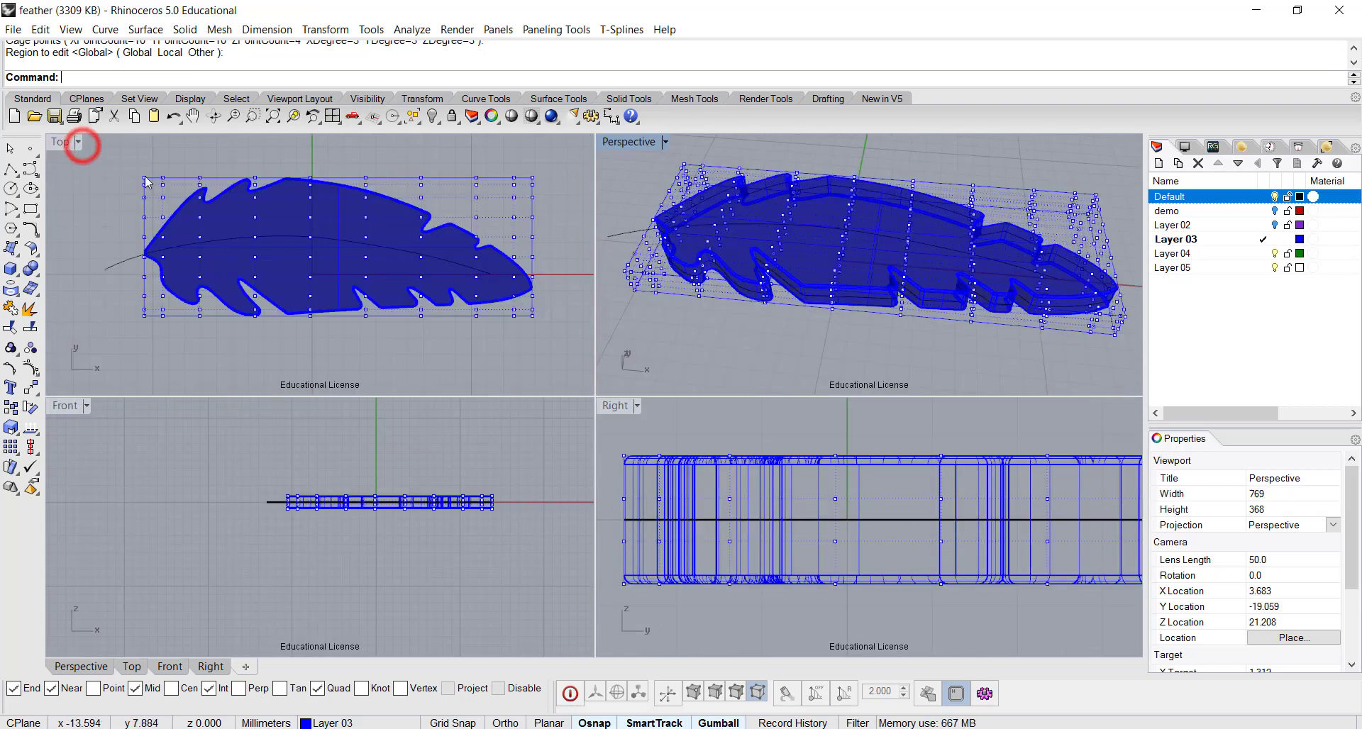
left_click(331, 118)
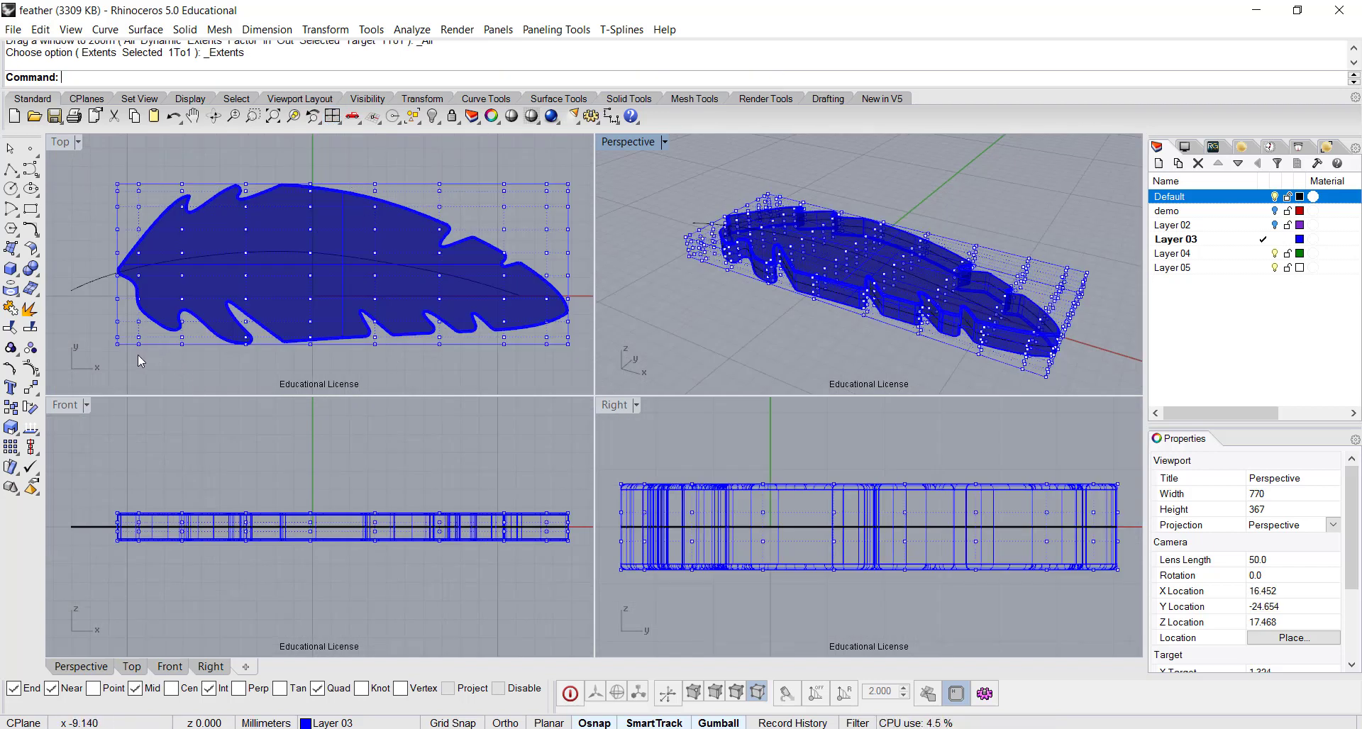
right_click_drag(140, 361, 105, 335)
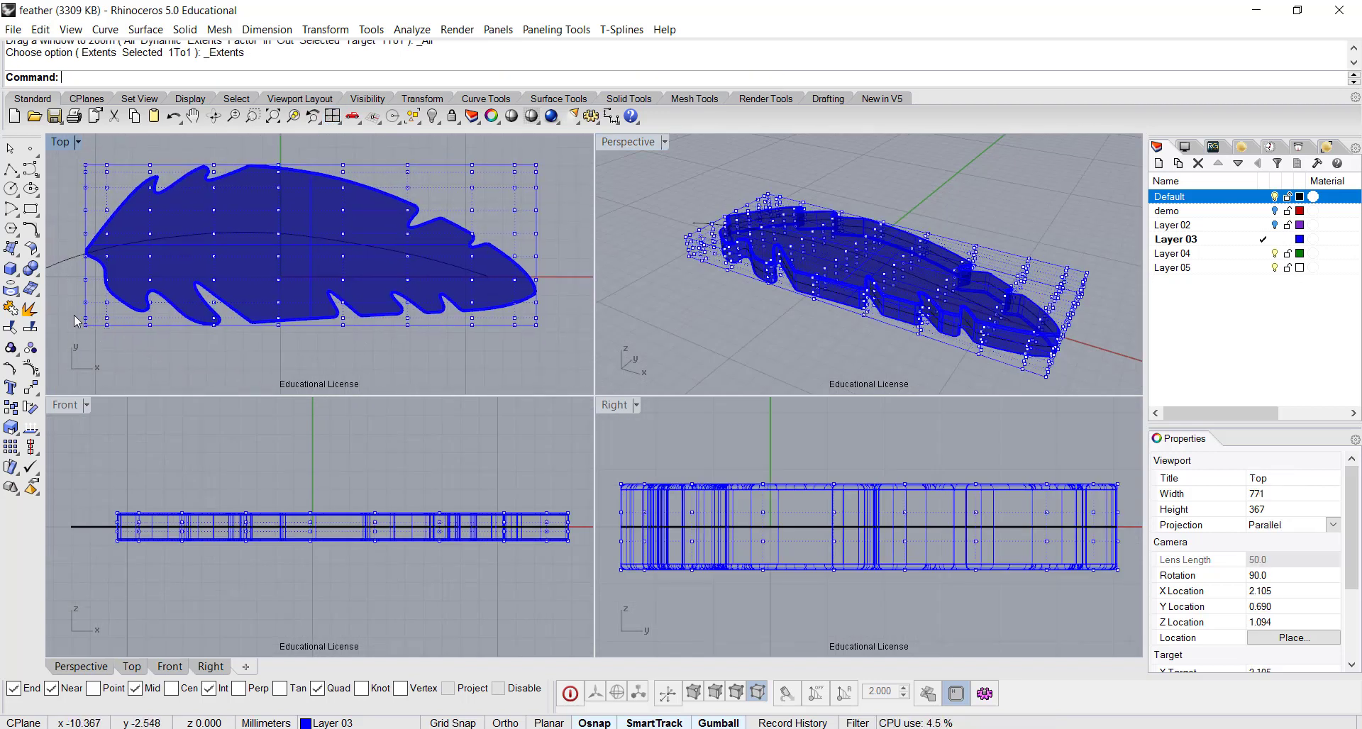
left_click_drag(60, 299, 560, 342)
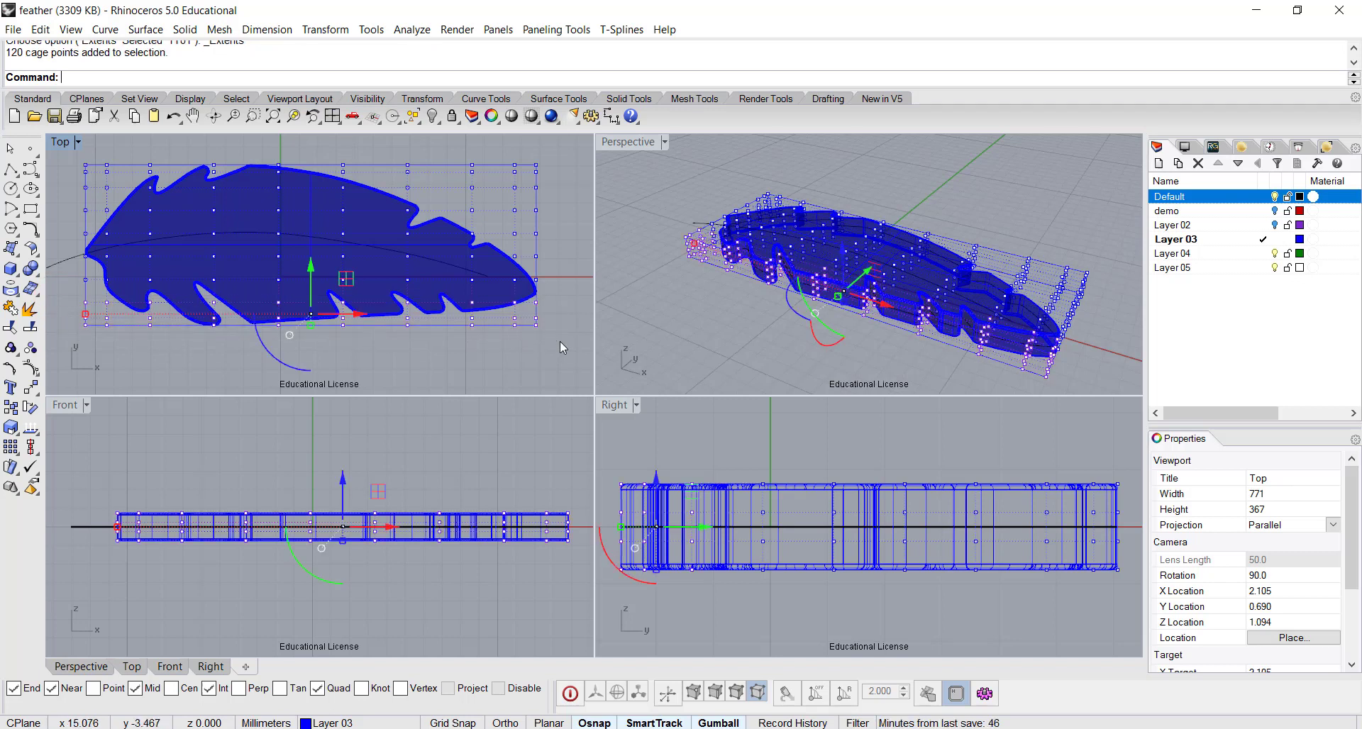
double_click(630, 142)
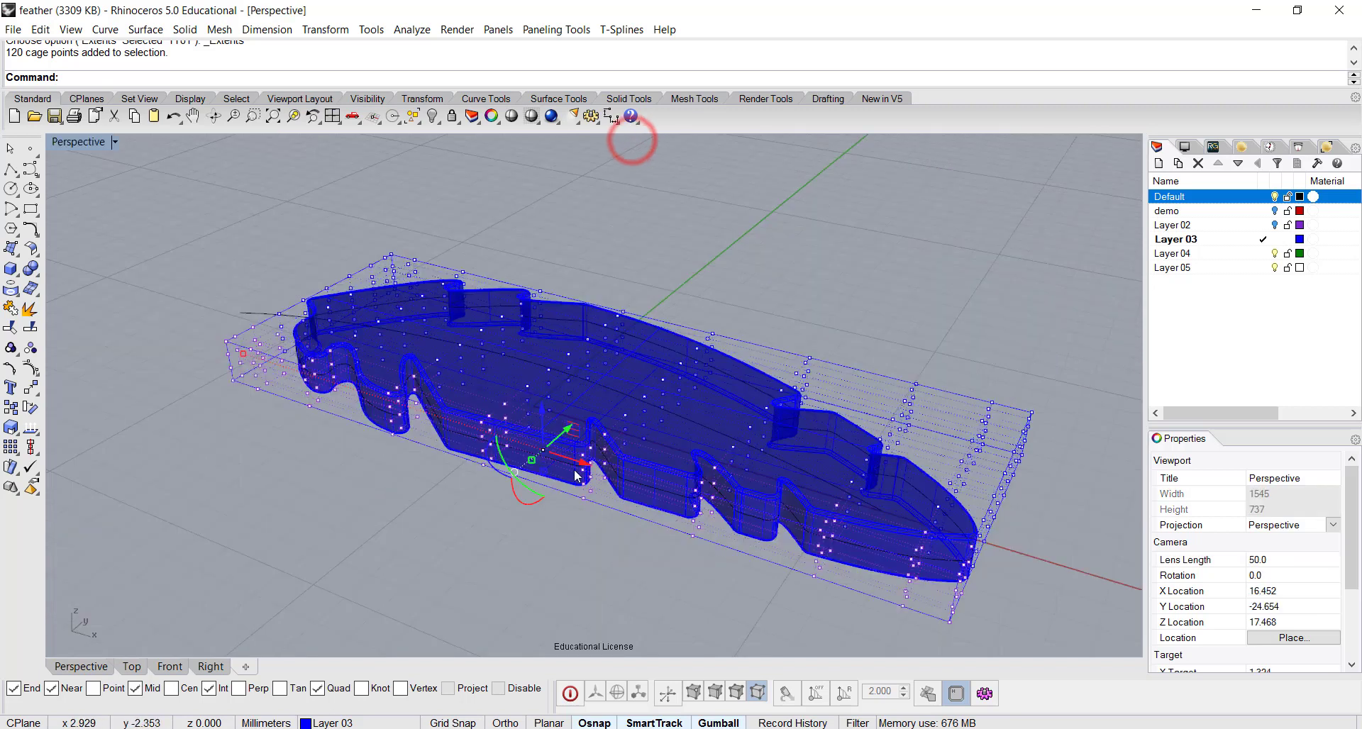
scroll(542, 478, "up", 5)
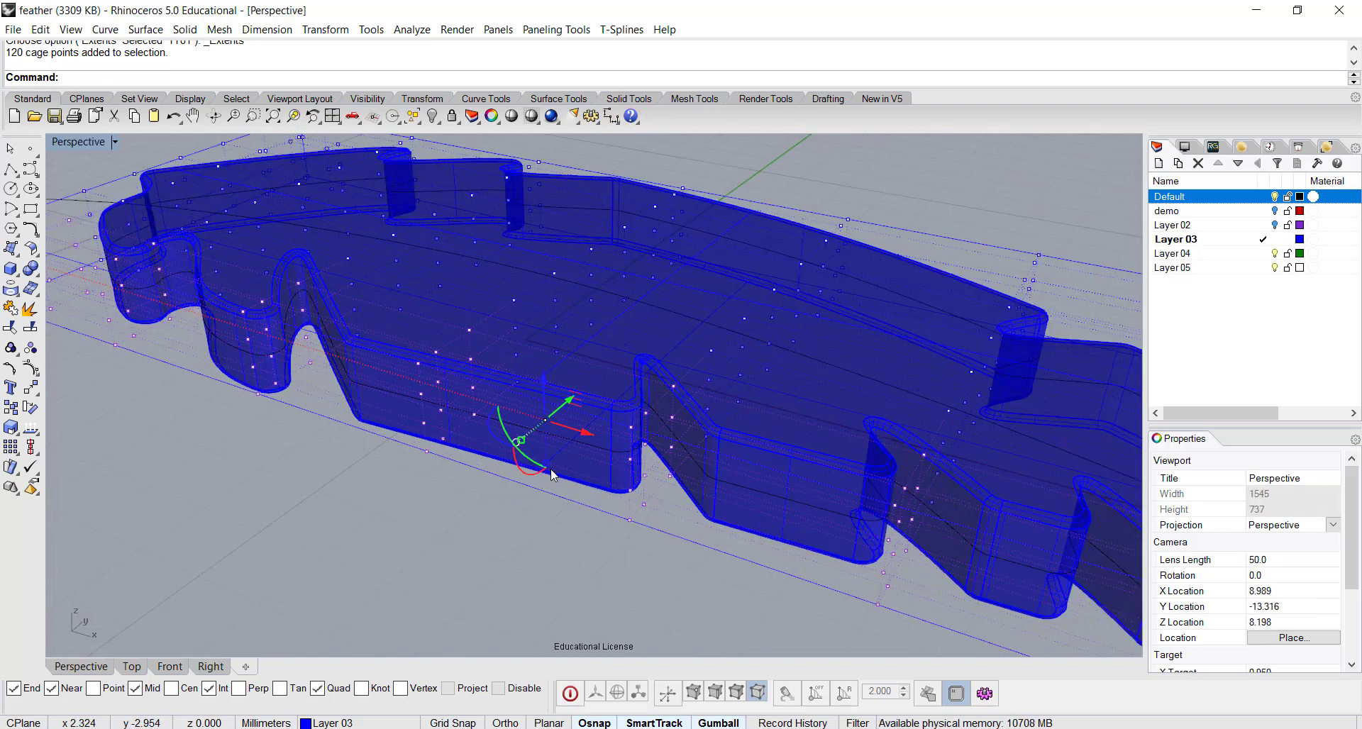
scroll(550, 468, "up", 4)
left_click_drag(541, 465, 541, 422)
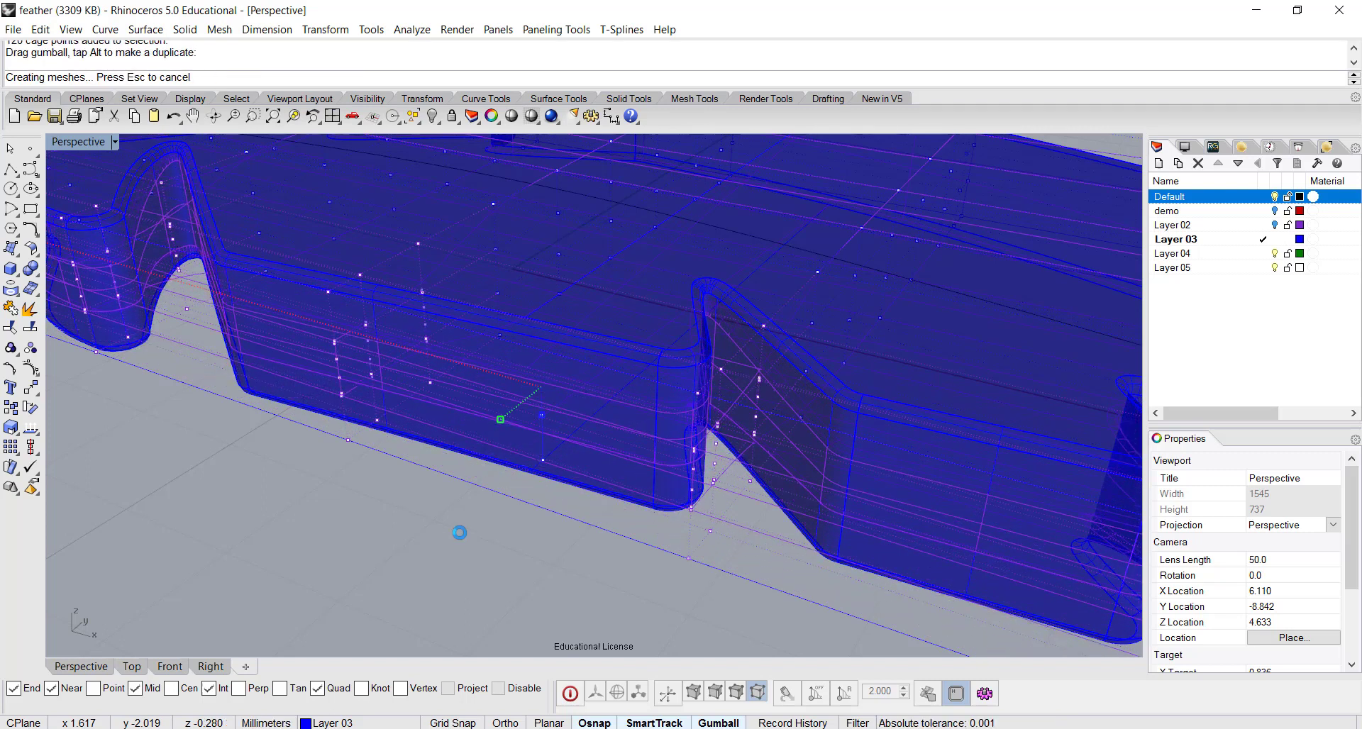
scroll(560, 429, "down", 3)
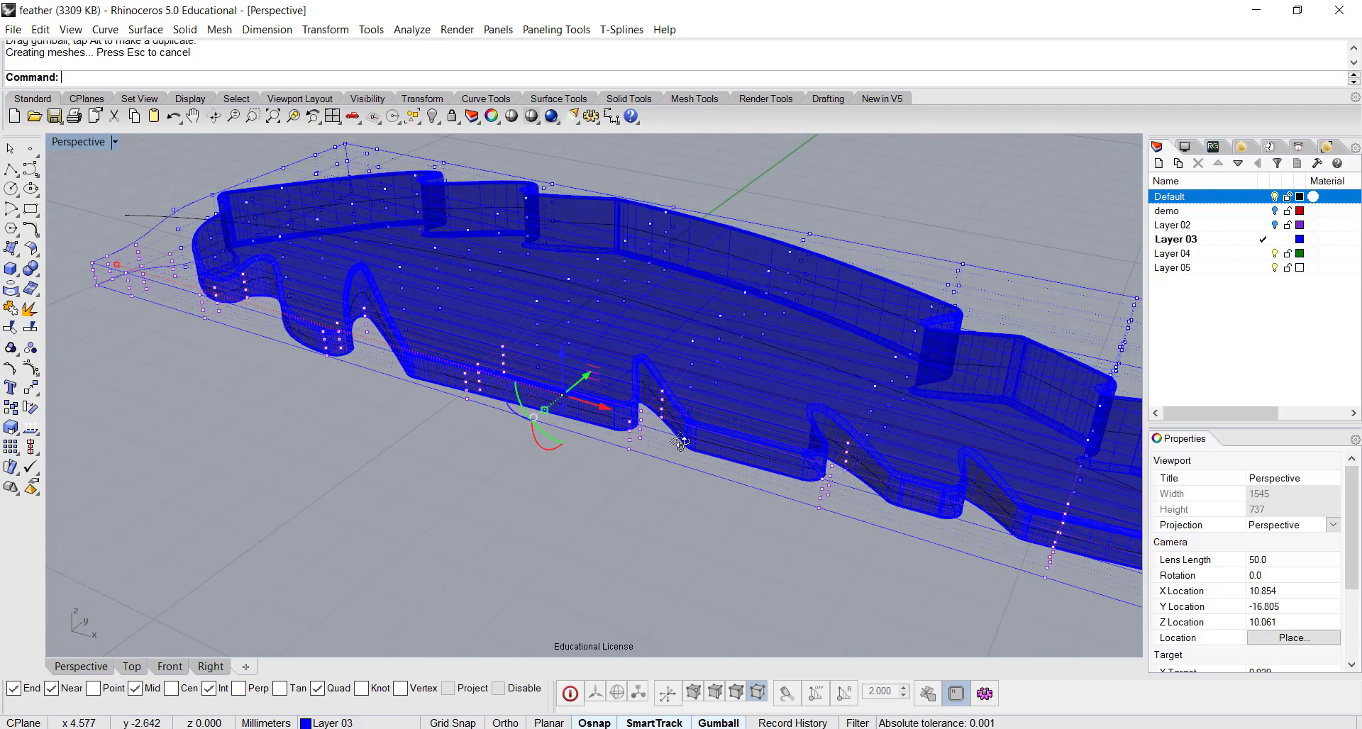
right_click_drag(681, 442, 766, 537)
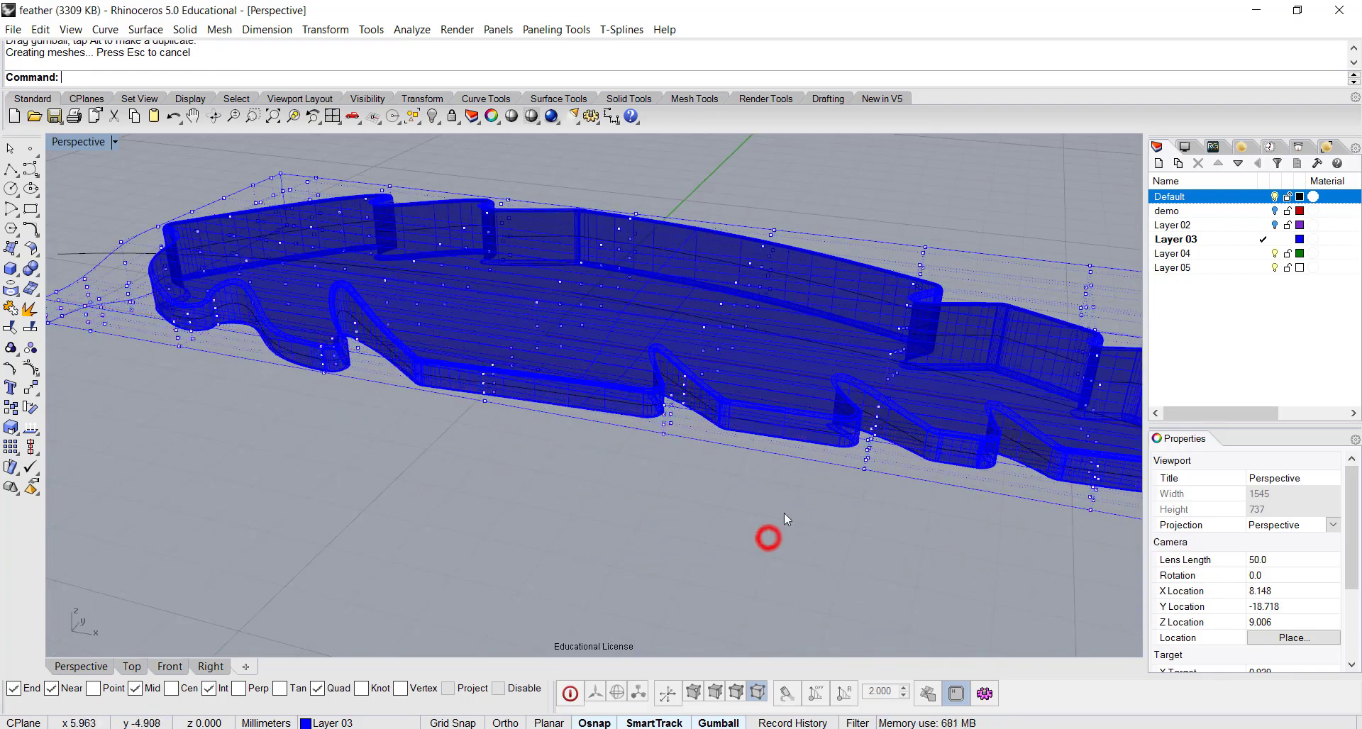
- Select the cage points around the feather's pointed right end in the Top view and scale them vertically to taper it
double_click(65, 142)
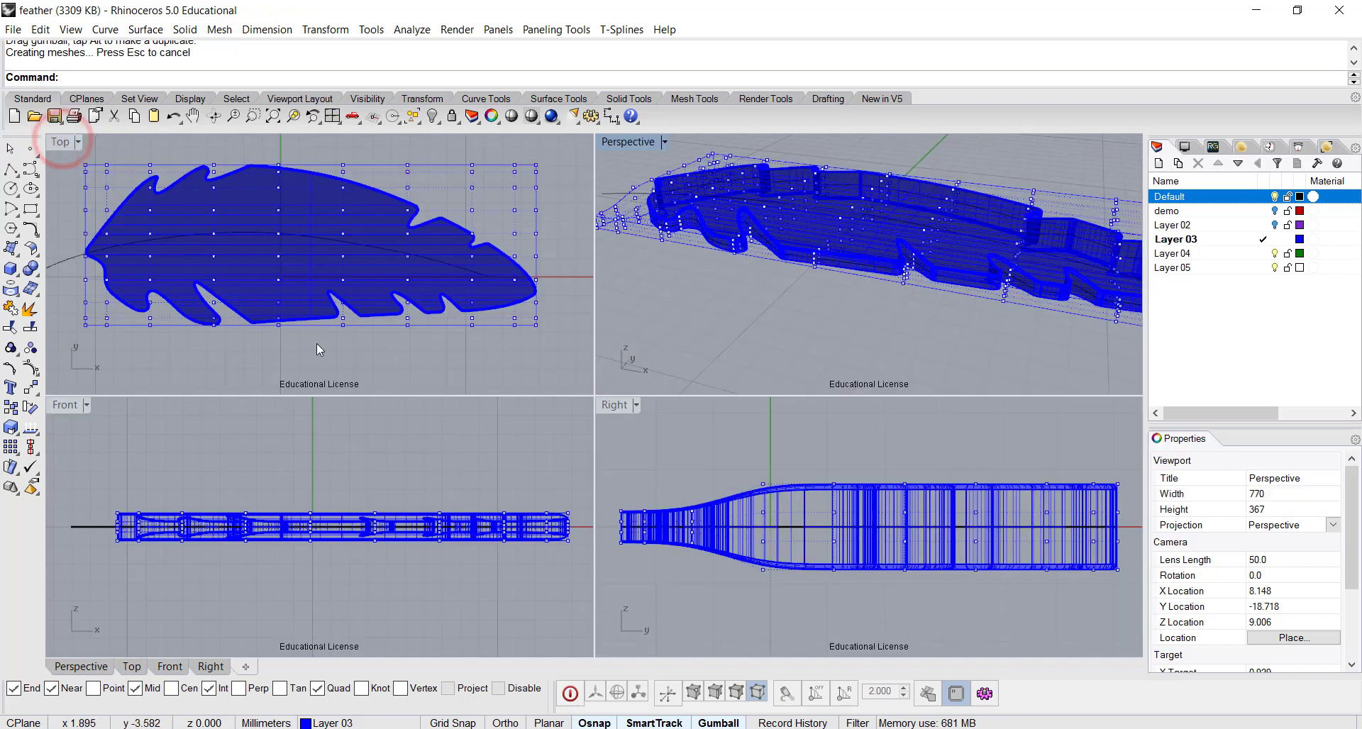
scroll(316, 343, "up", 4)
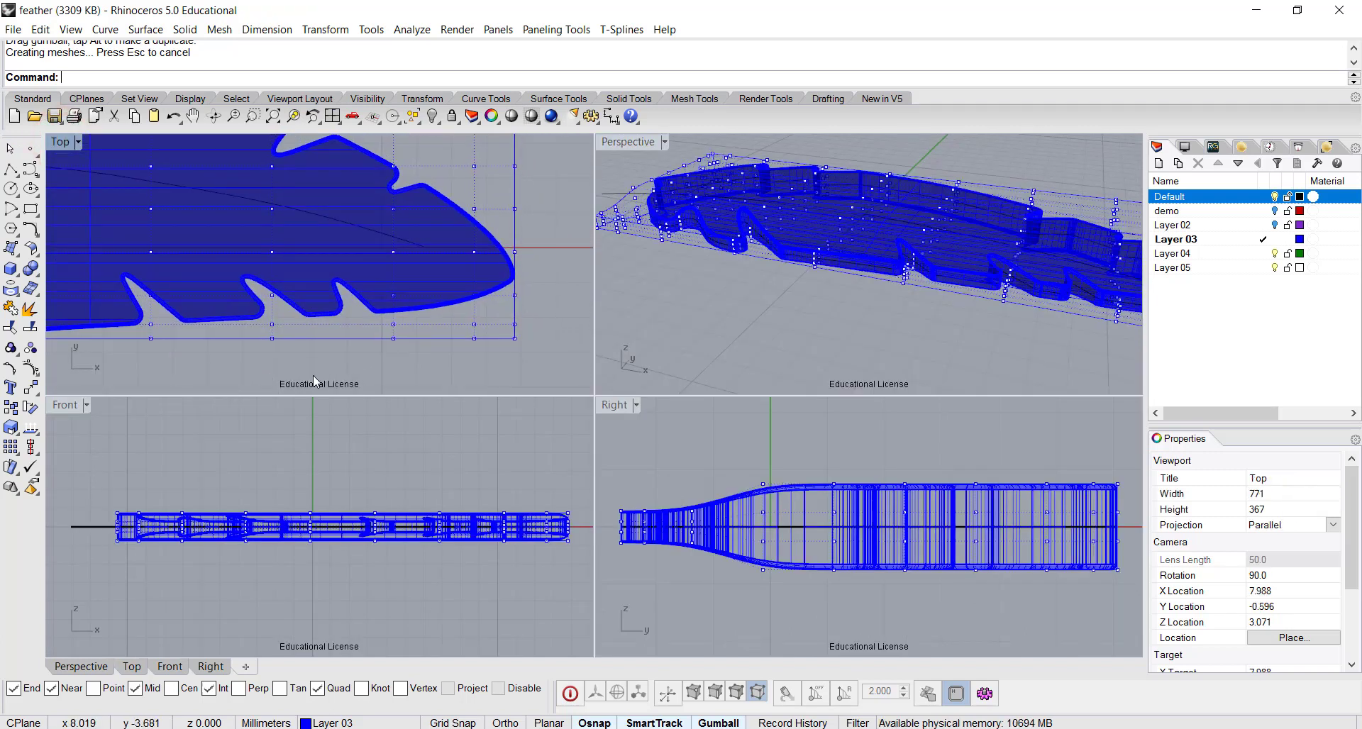
right_click_drag(498, 352, 471, 338)
left_click_drag(520, 359, 418, 172)
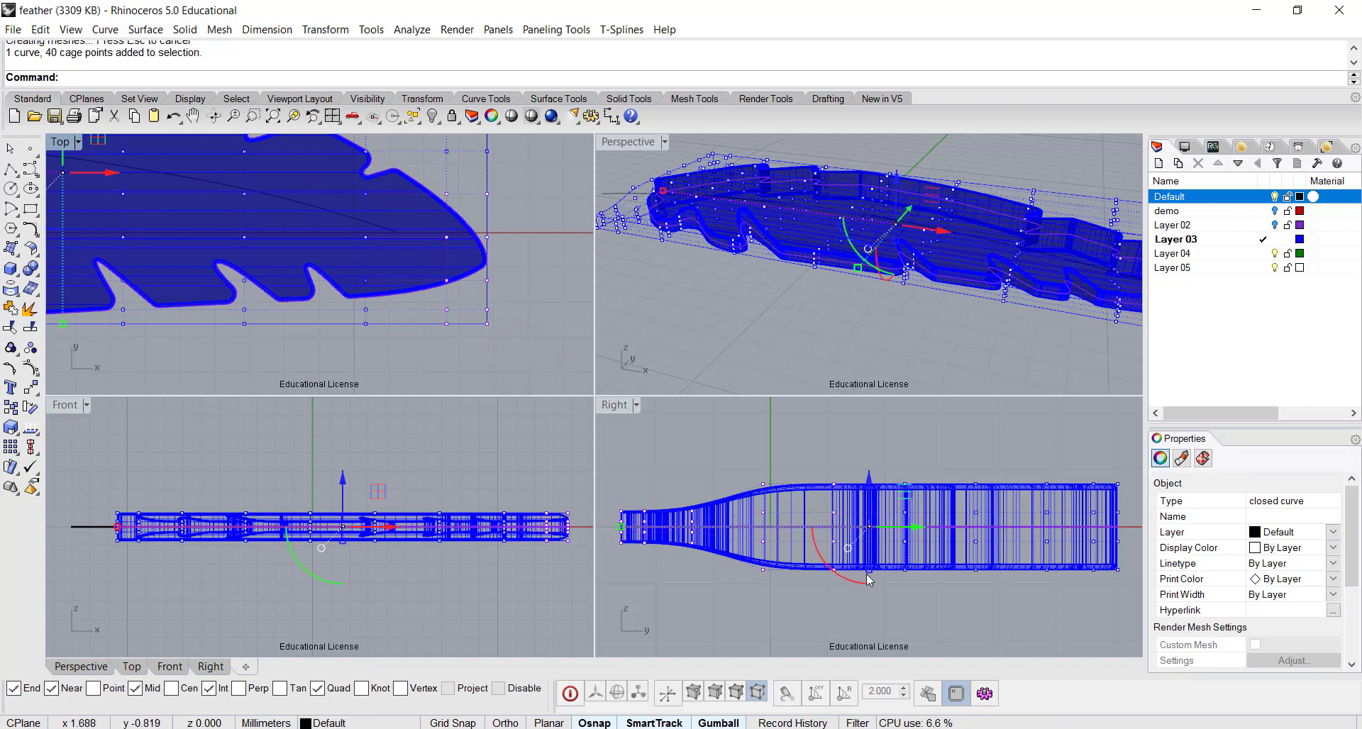
left_click_drag(871, 576, 870, 550)
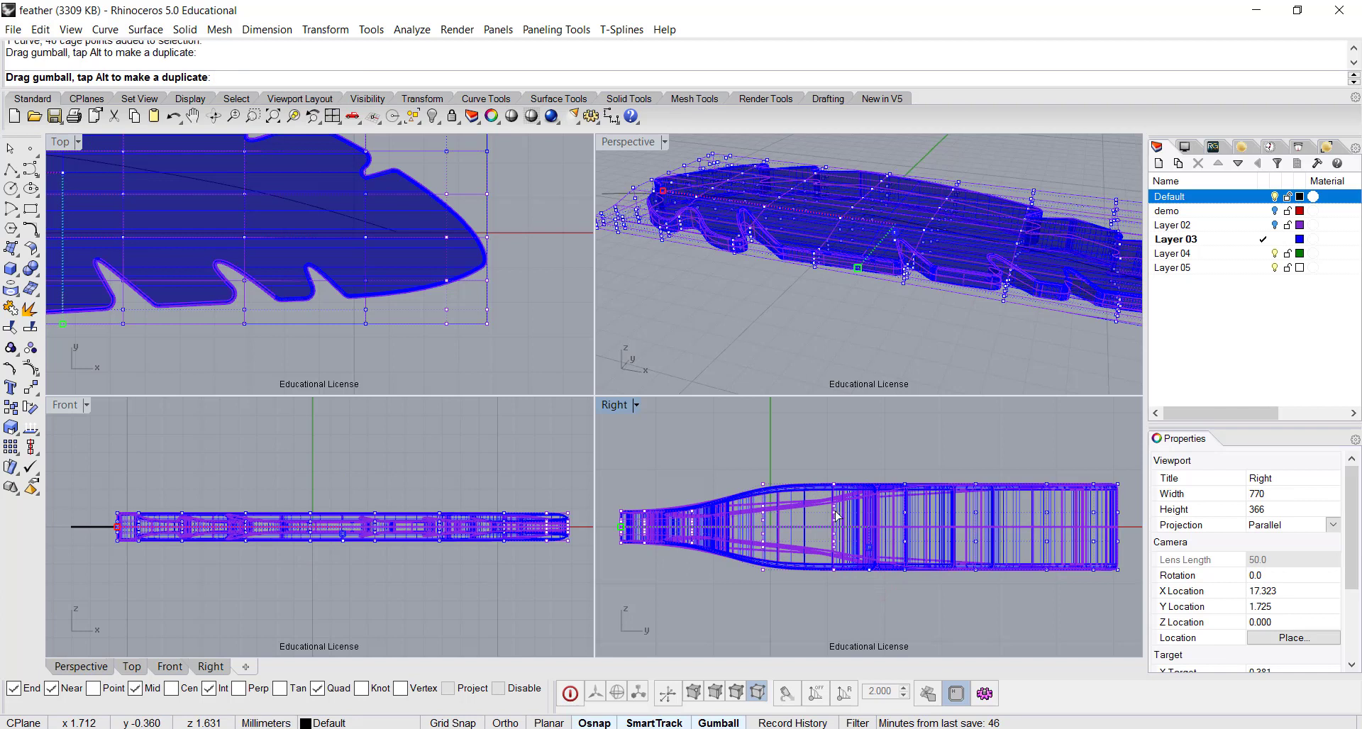
left_click(844, 359)
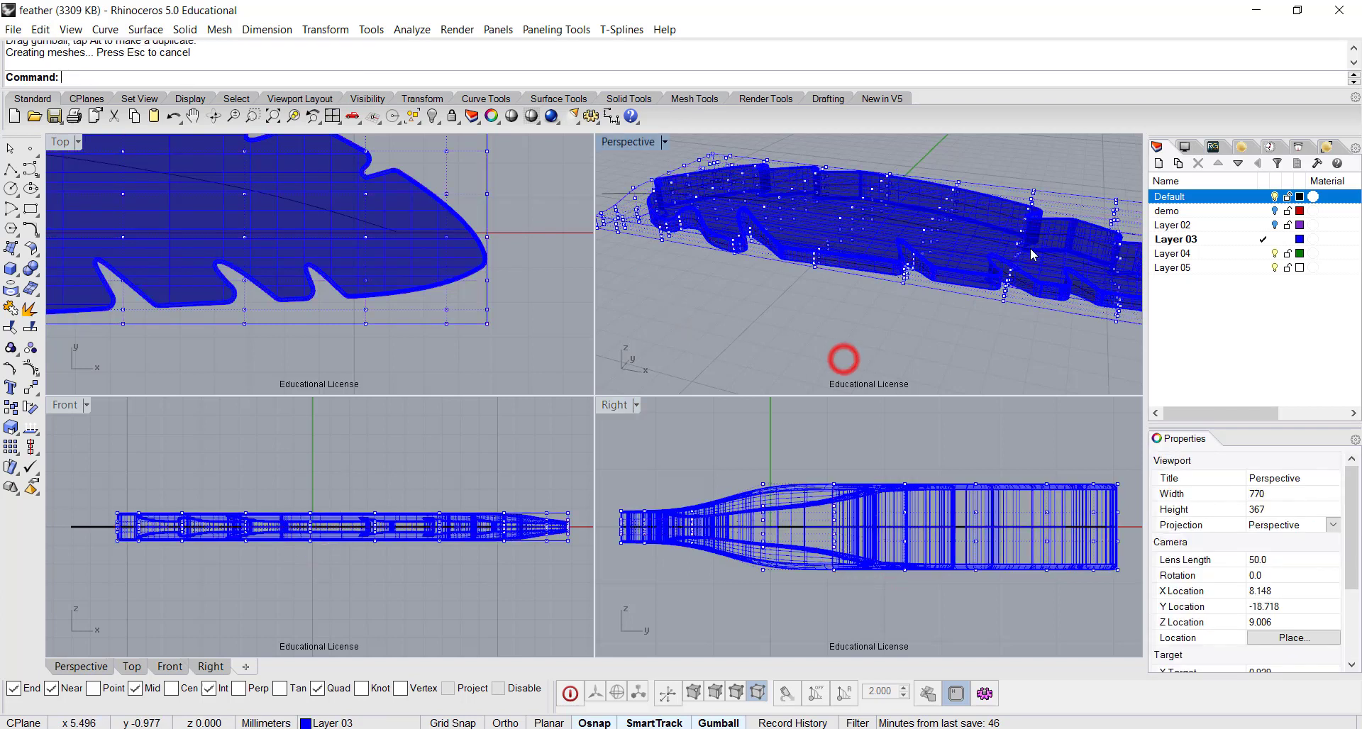
- Select the cage points along the feather's upper edge in the Top view and scale them vertically to thin that side
right_click_drag(844, 359, 628, 245)
scroll(234, 231, "down", 2)
scroll(234, 230, "down", 1)
right_click_drag(234, 230, 332, 305)
left_click_drag(145, 217, 365, 289)
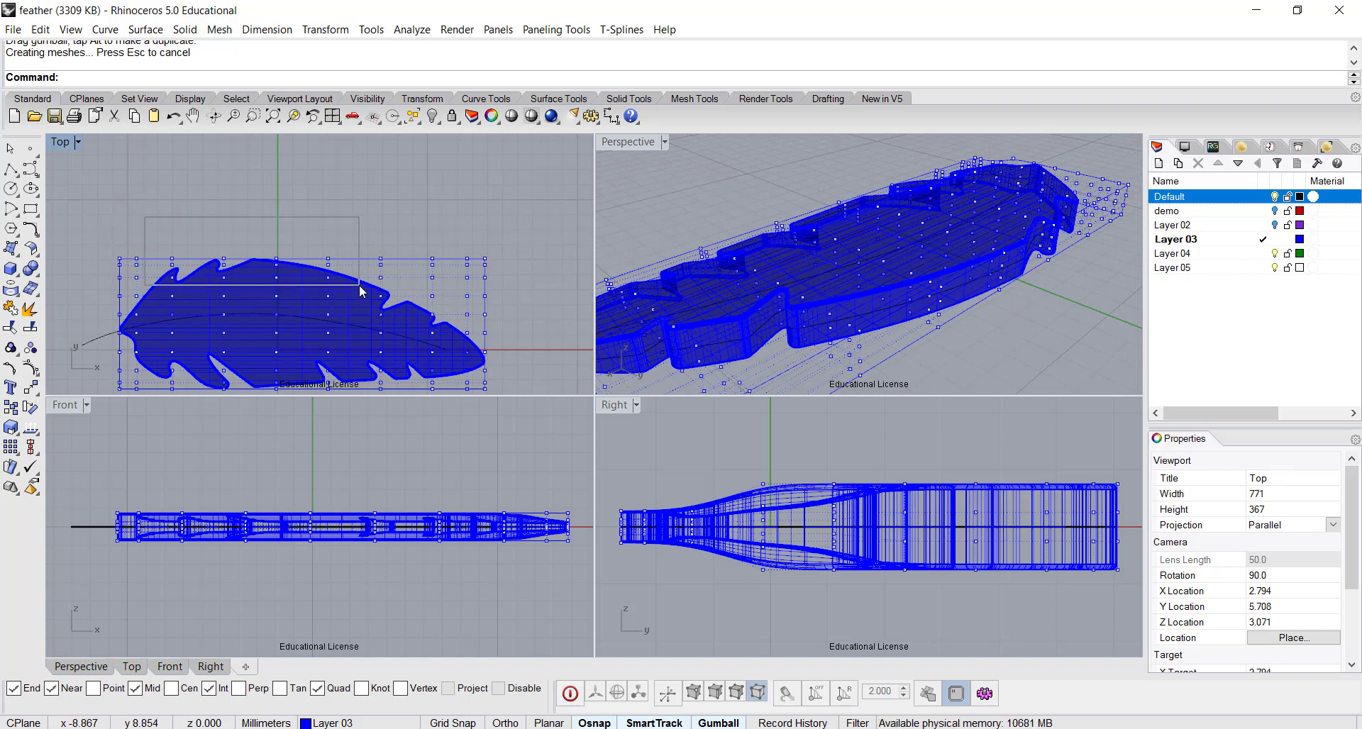
scroll(1076, 310, "up", 2)
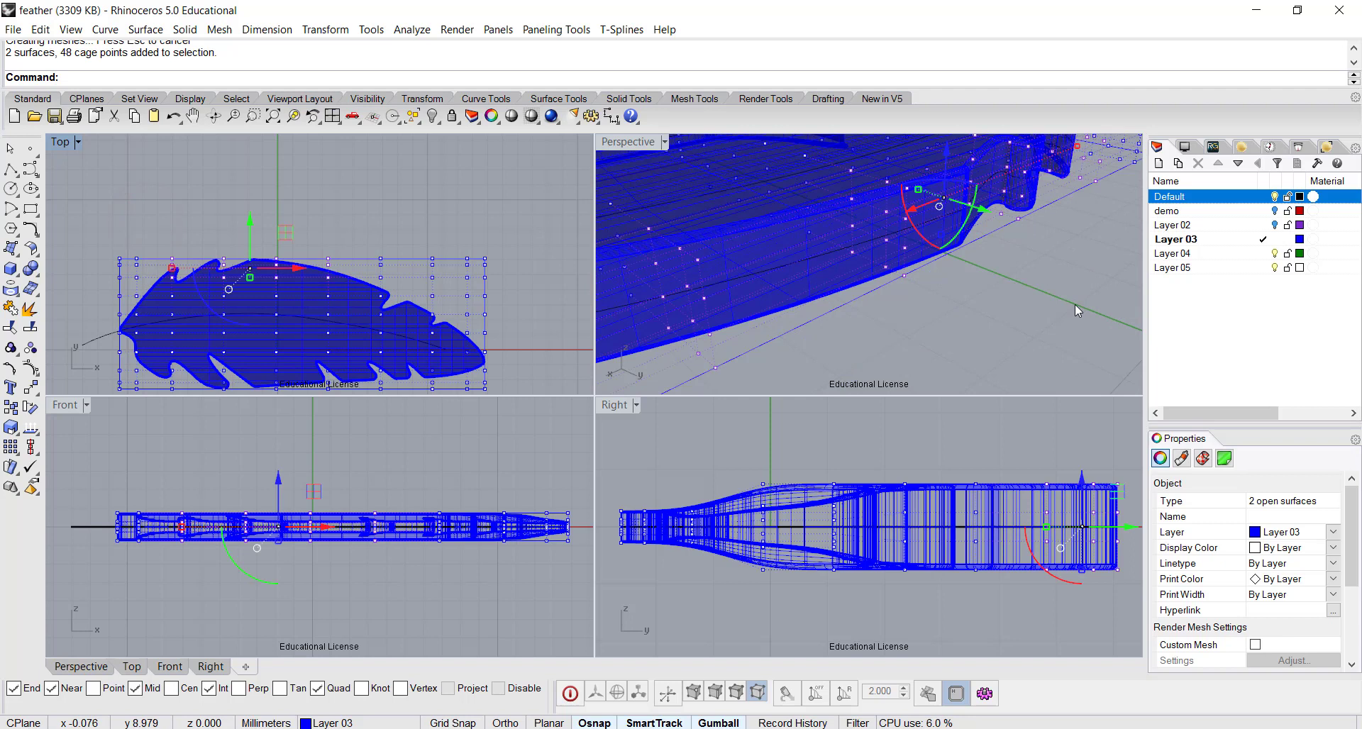
right_click_drag(999, 253, 973, 307, "shift")
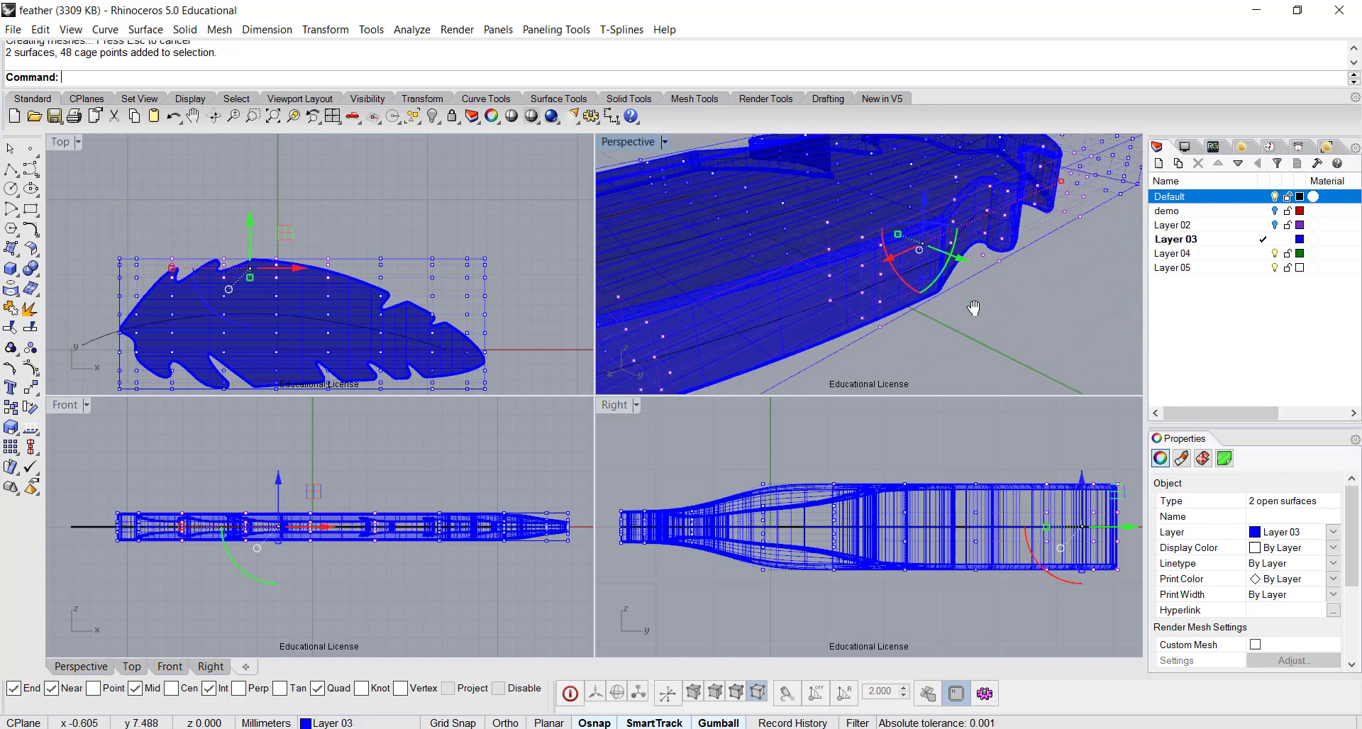
left_click_drag(902, 283, 924, 263)
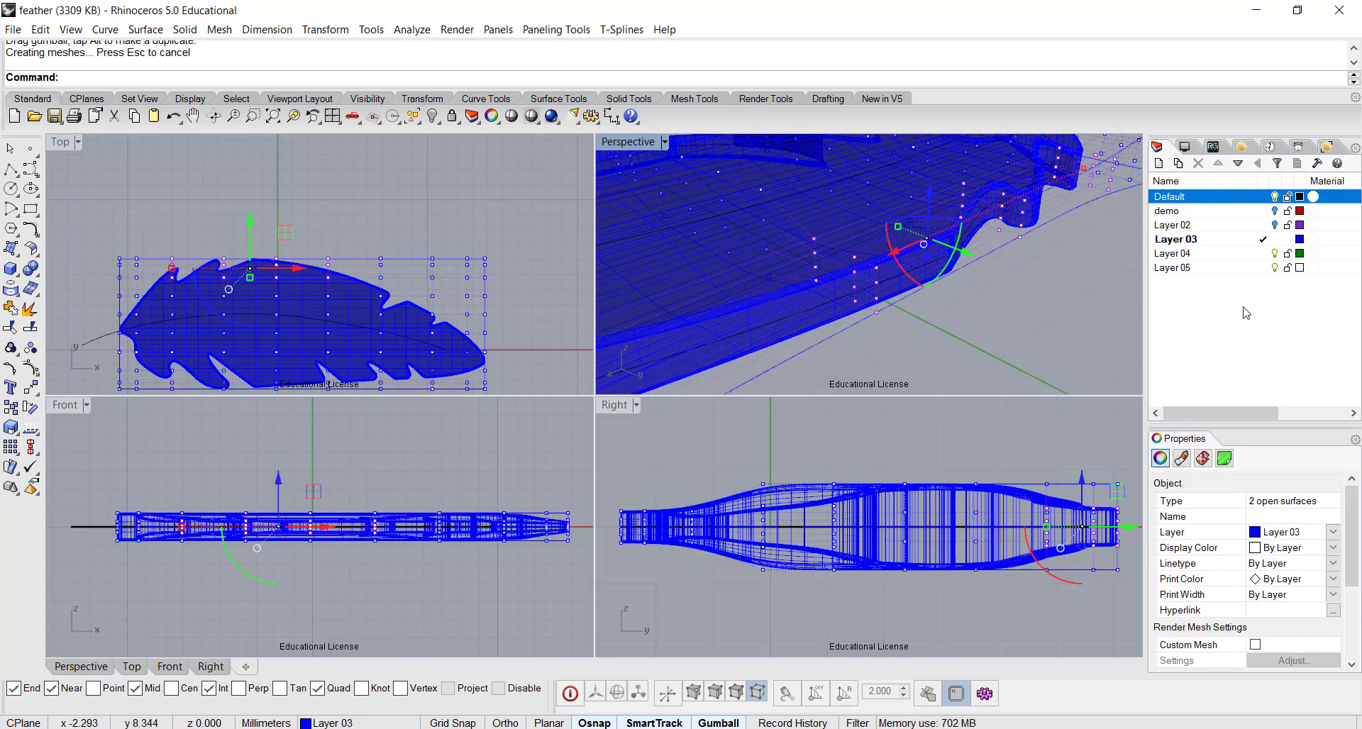
- Change the colour of Layer 03 from the colour wheel to a darker green
left_click(1299, 239)
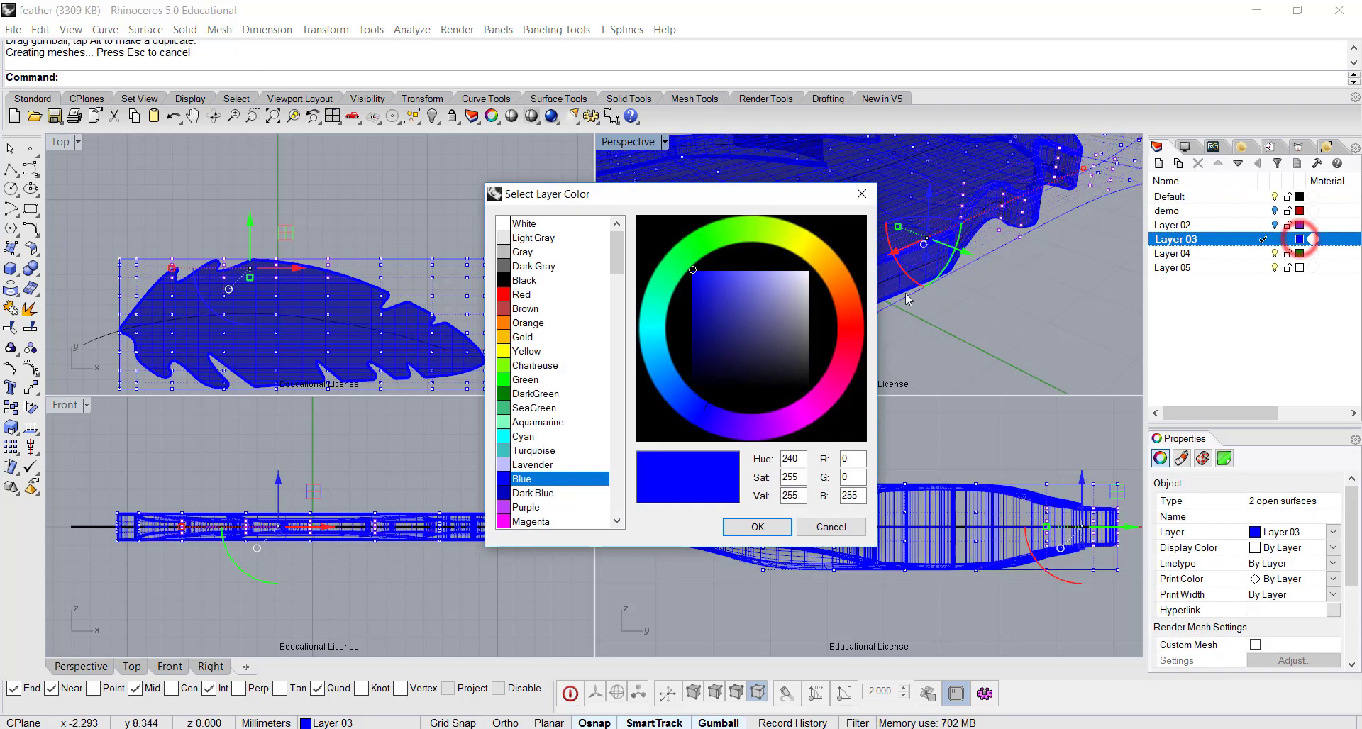
left_click(699, 245)
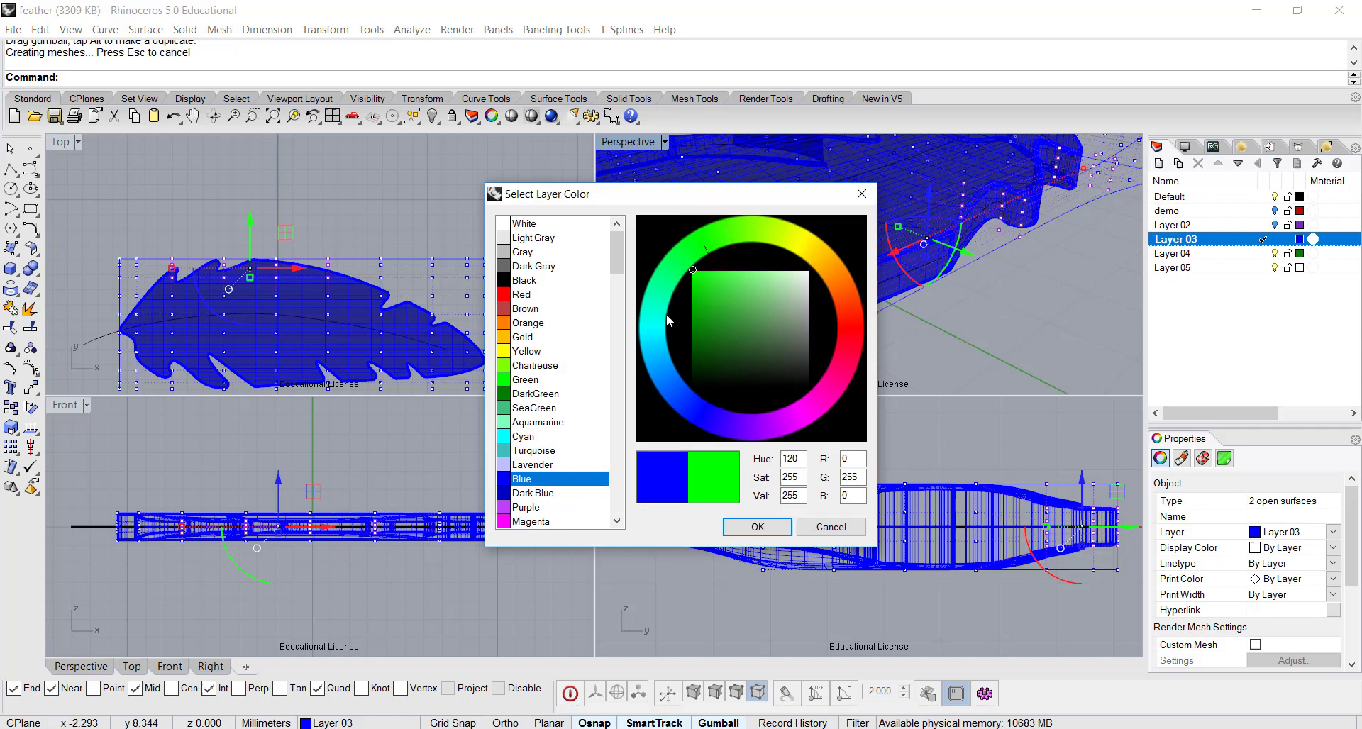
left_click(653, 343)
left_click_drag(652, 343, 677, 248)
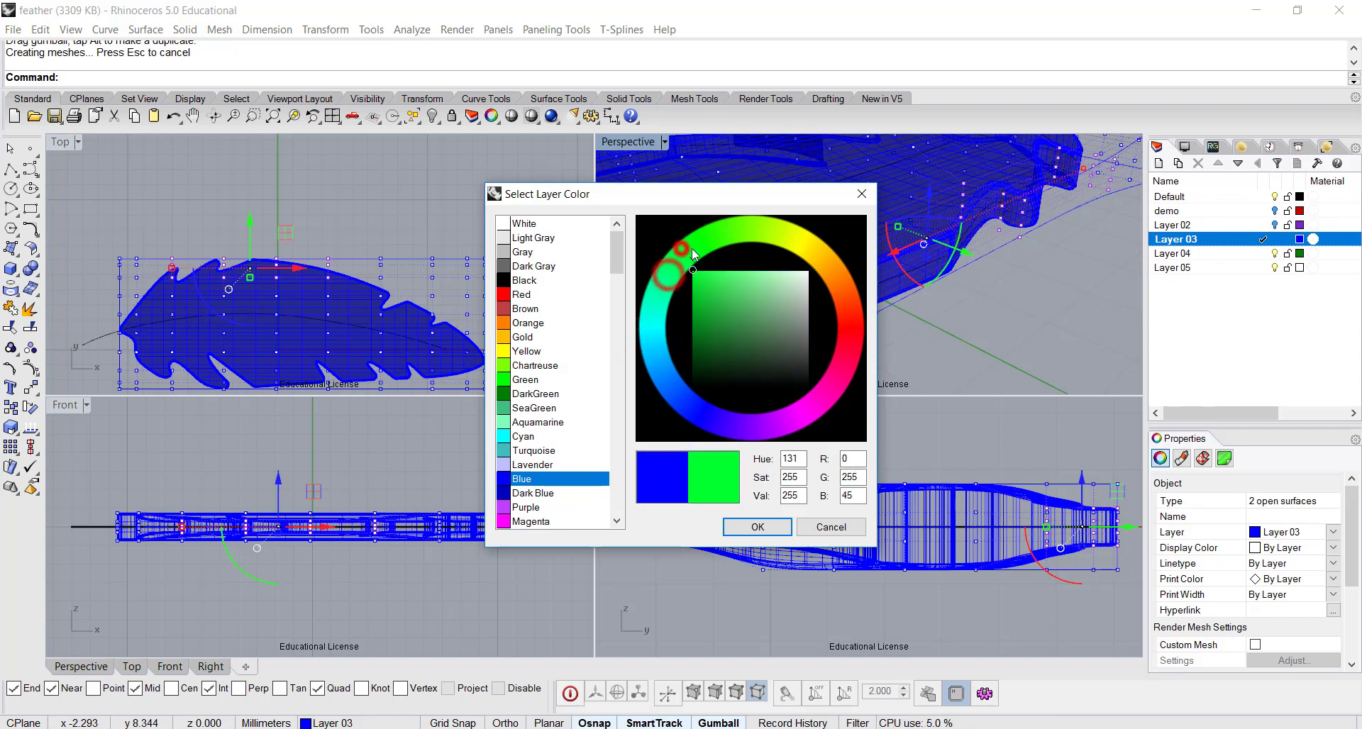
left_click(697, 310)
left_click(757, 526)
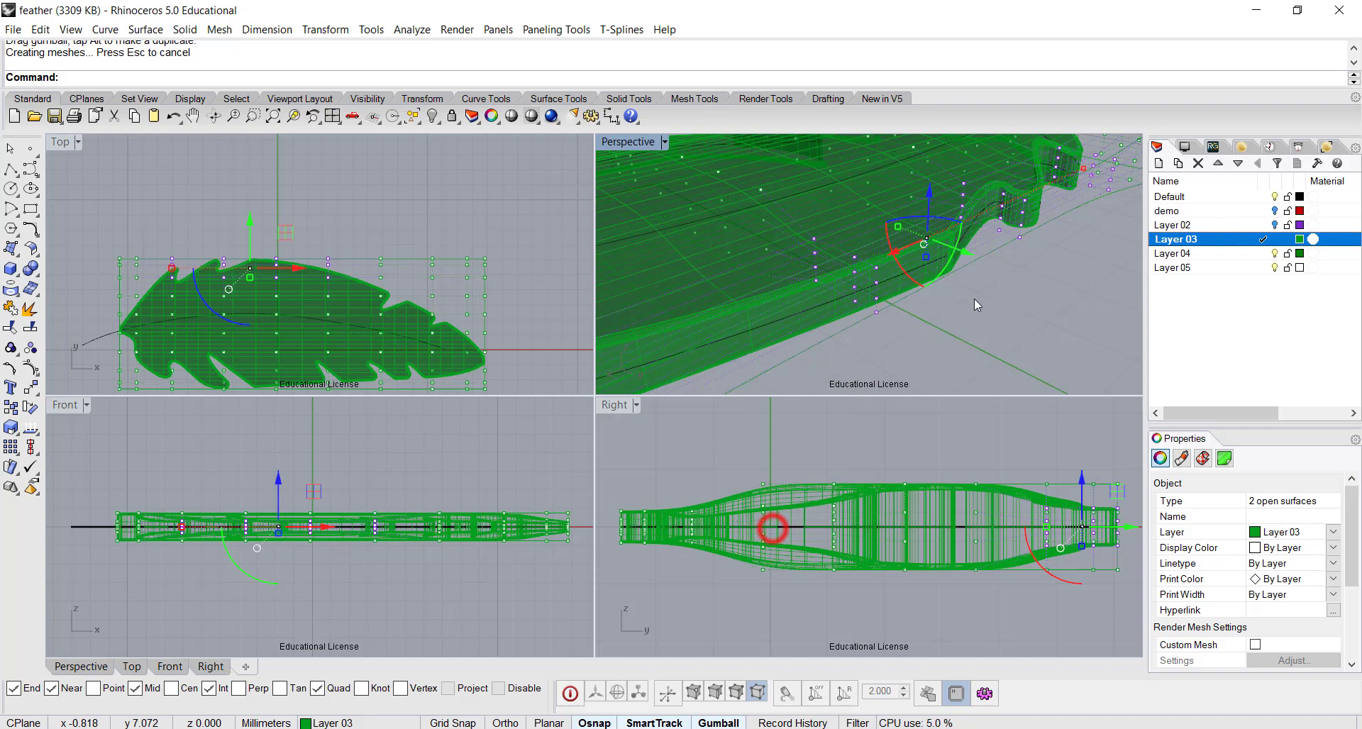
- Select the cage points along the upper edge near the feather's right end in the Top view and scale them vertically to thin it
right_click_drag(779, 254, 745, 305)
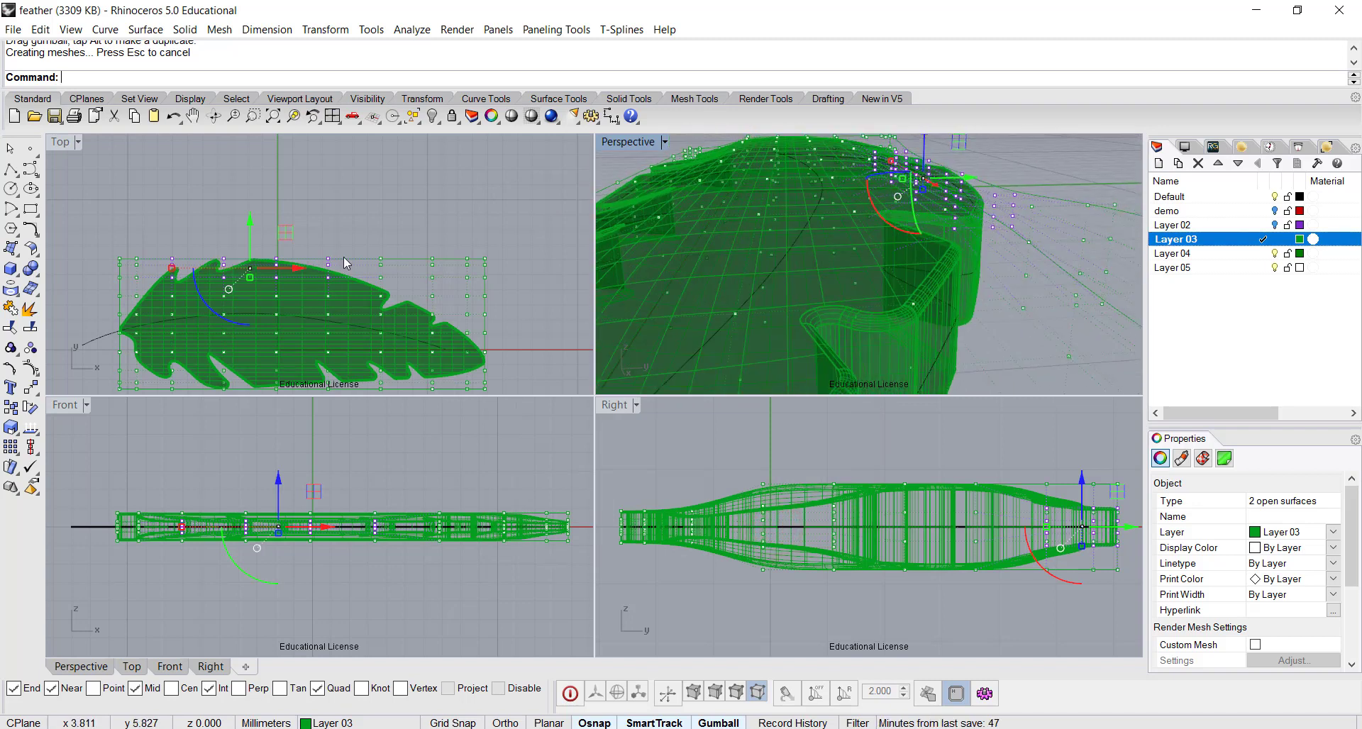
right_click_drag(428, 214, 428, 214)
scroll(427, 214, "up", 3)
left_click_drag(330, 193, 457, 325)
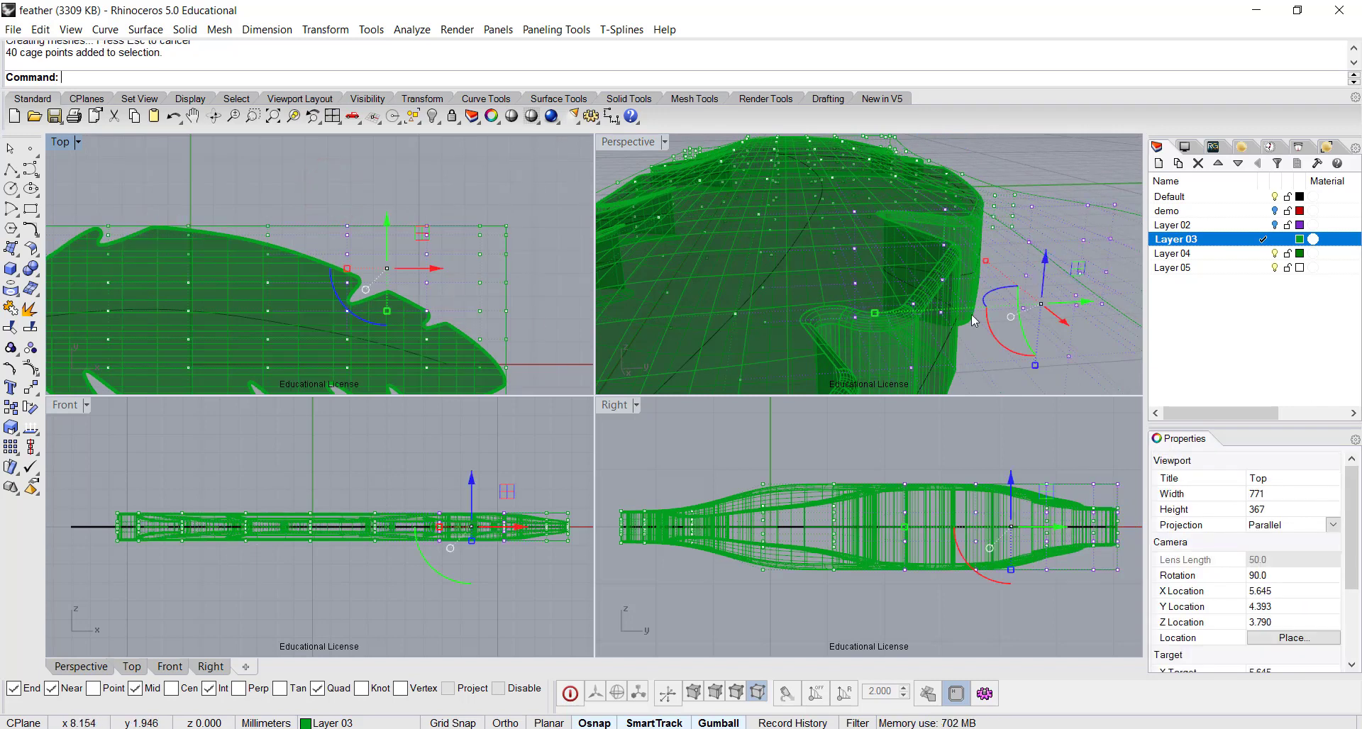
mouse_move(1035, 365)
left_mouse_down()
mouse_move(1036, 450)
mouse_move(1034, 341)
left_mouse_up()
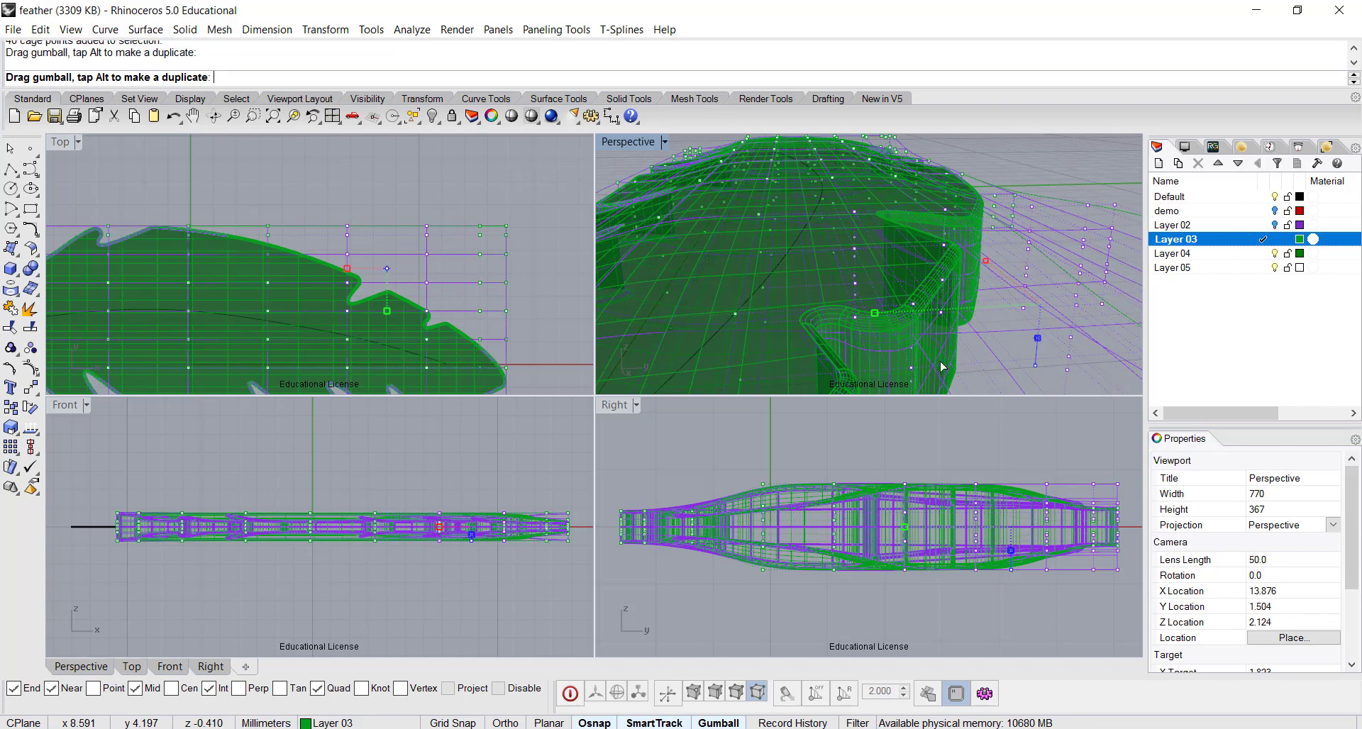
mouse_move(948, 317)
right_mouse_down()
mouse_move(1000, 275)
mouse_move(937, 298)
right_mouse_up()
right_click_drag(837, 267, 905, 299)
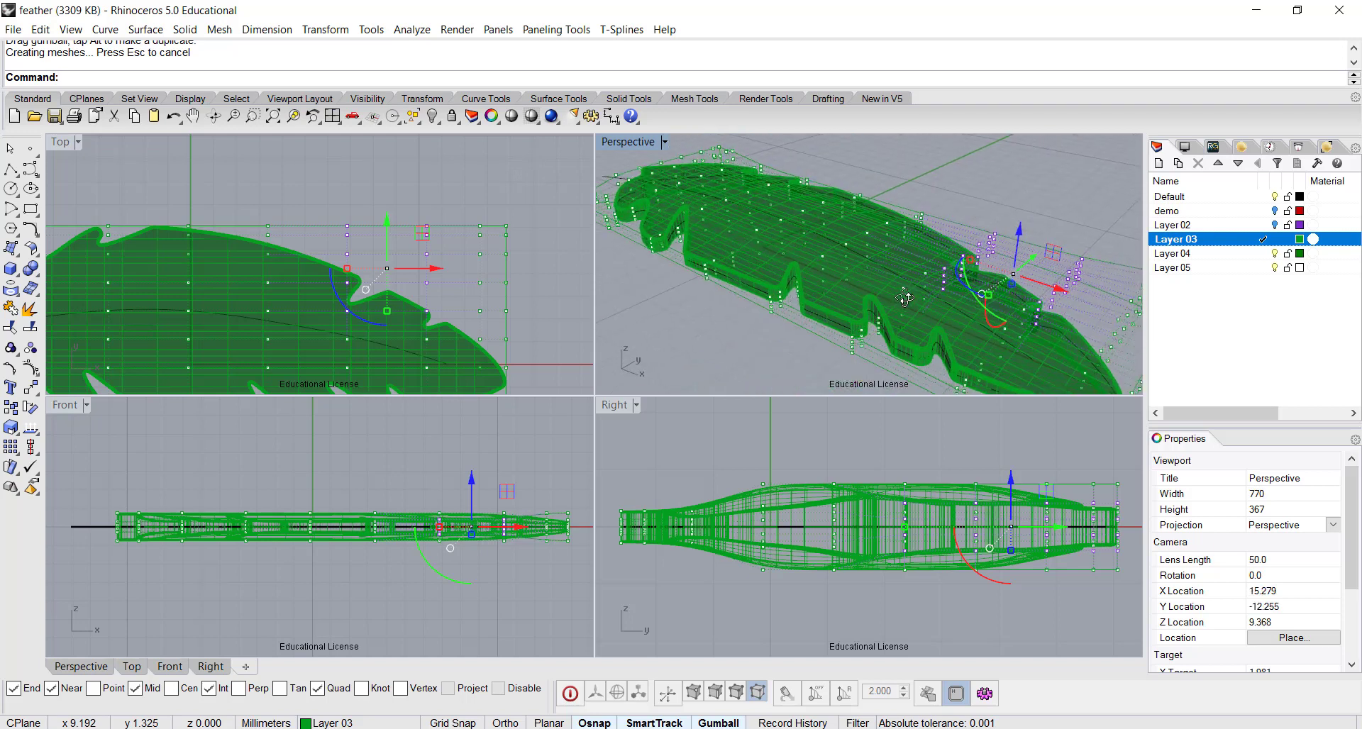
- Select the cage points in the middle of the feather in the Top view and scale them up vertically to thicken its centre
left_click(310, 193)
scroll(305, 241, "up", 5)
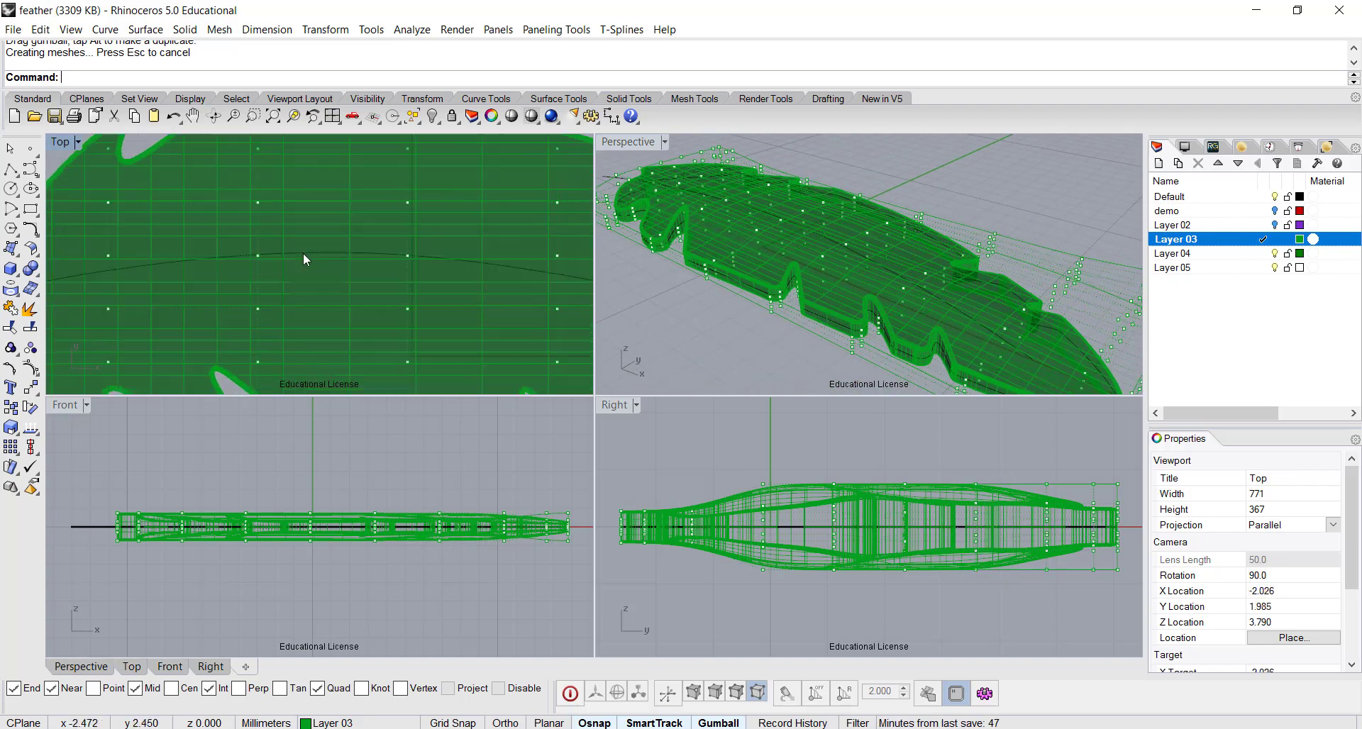
right_click_drag(304, 260, 171, 197)
scroll(240, 199, "down", 1)
left_click_drag(170, 180, 465, 310)
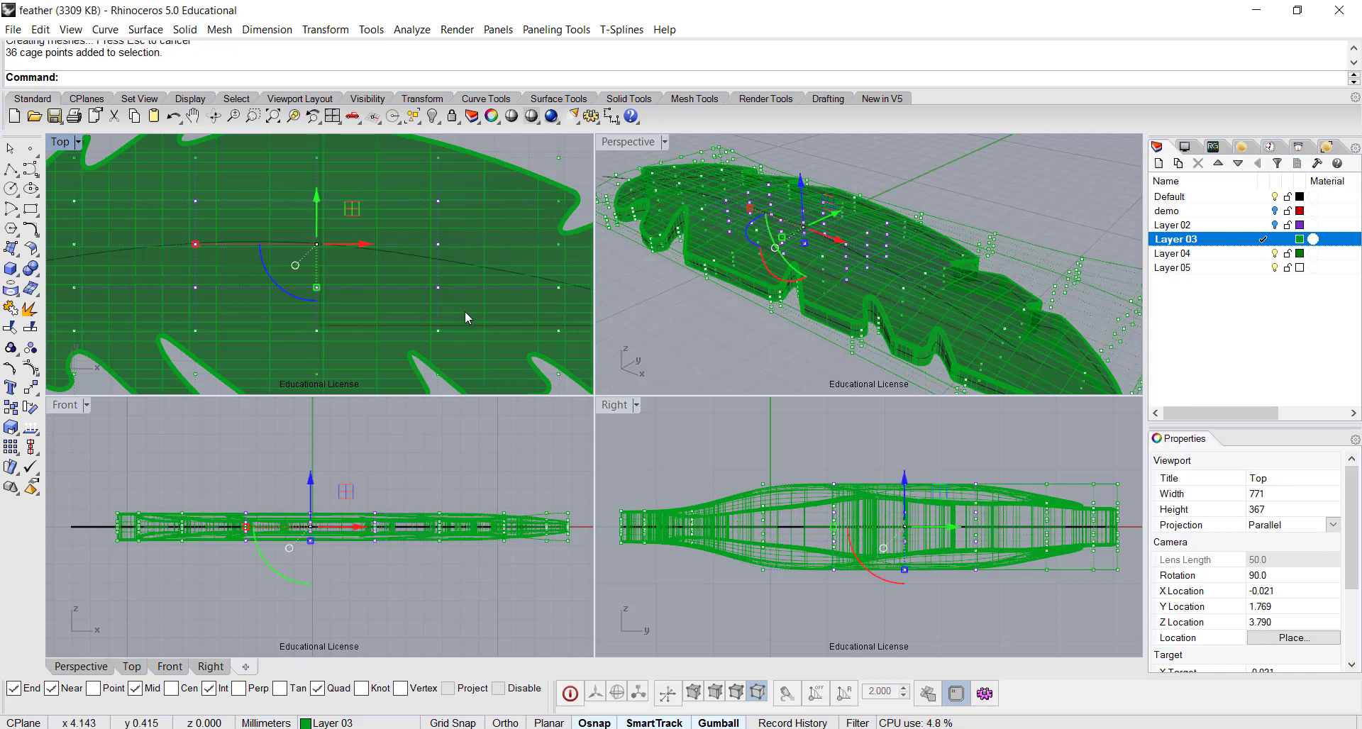
right_click_drag(861, 222, 830, 184)
scroll(273, 534, "up", 1)
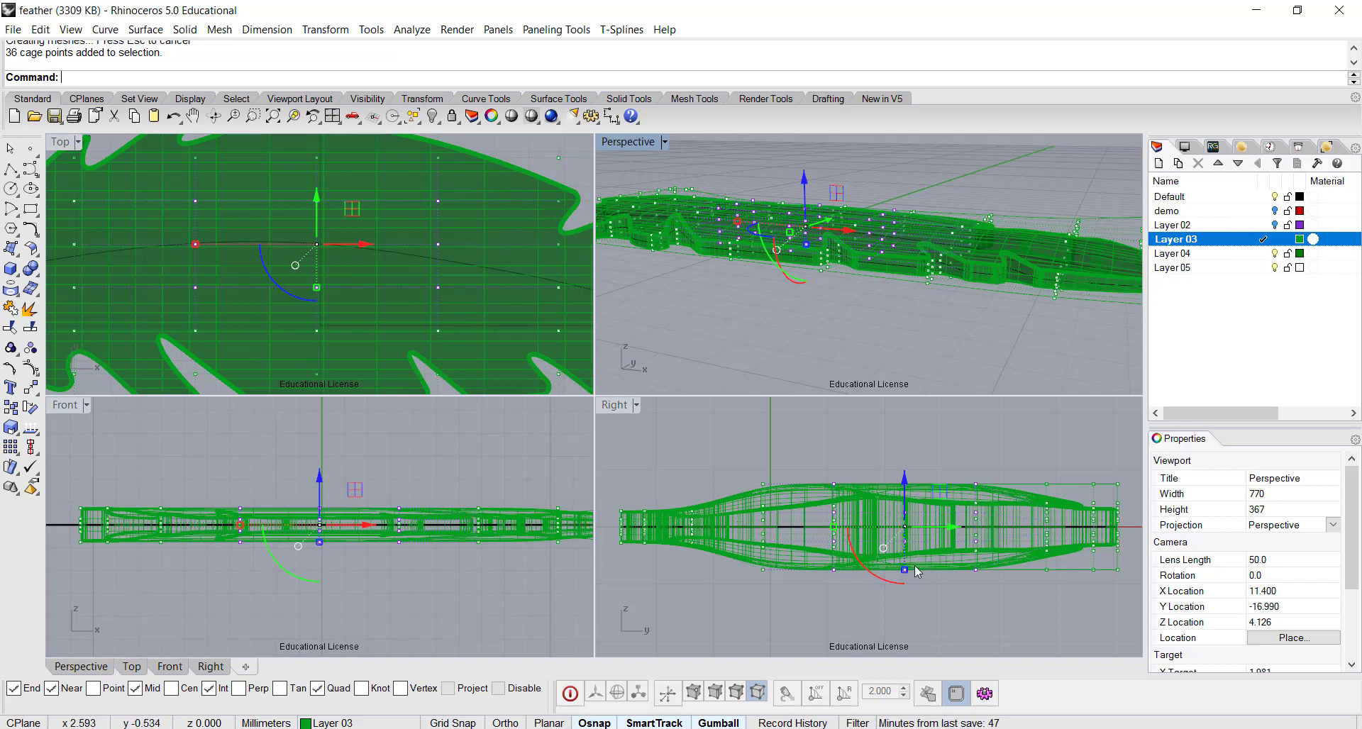
left_click_drag(905, 570, 916, 594)
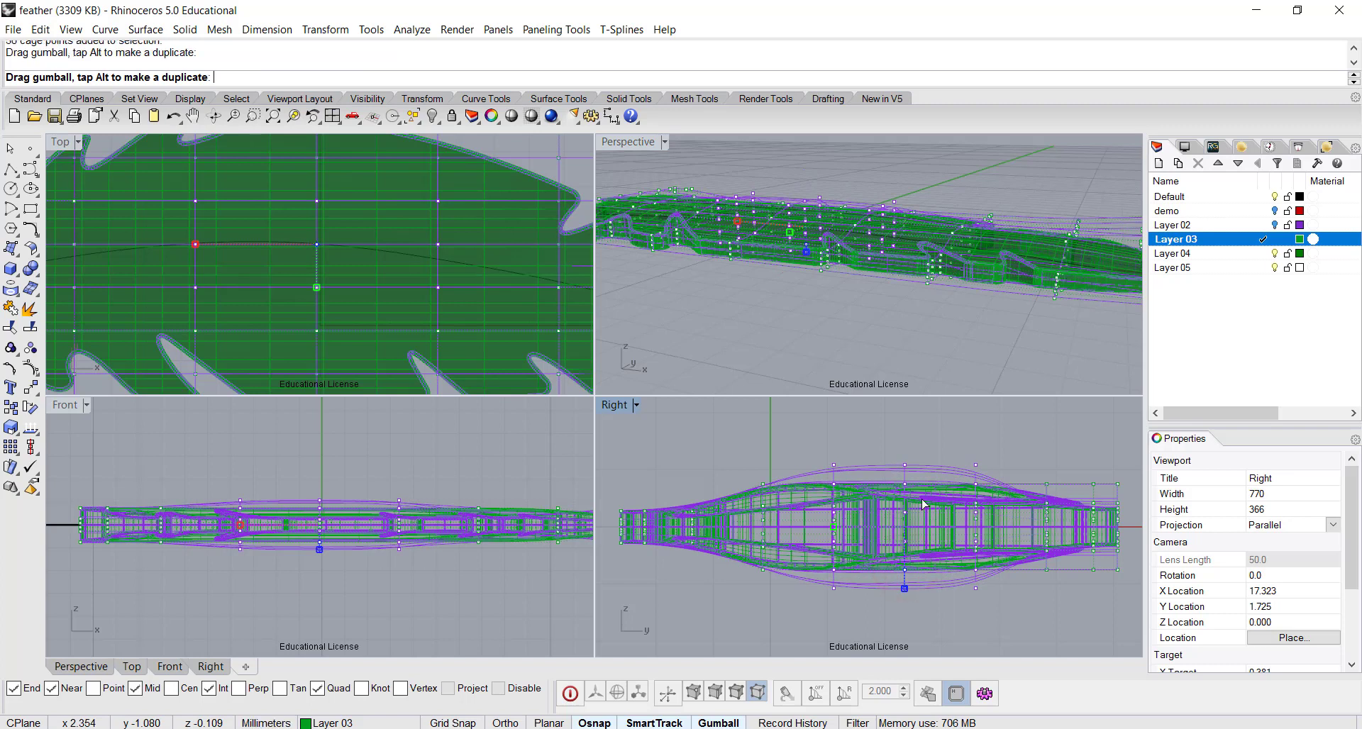
left_click(890, 321)
right_click_drag(891, 210, 944, 319)
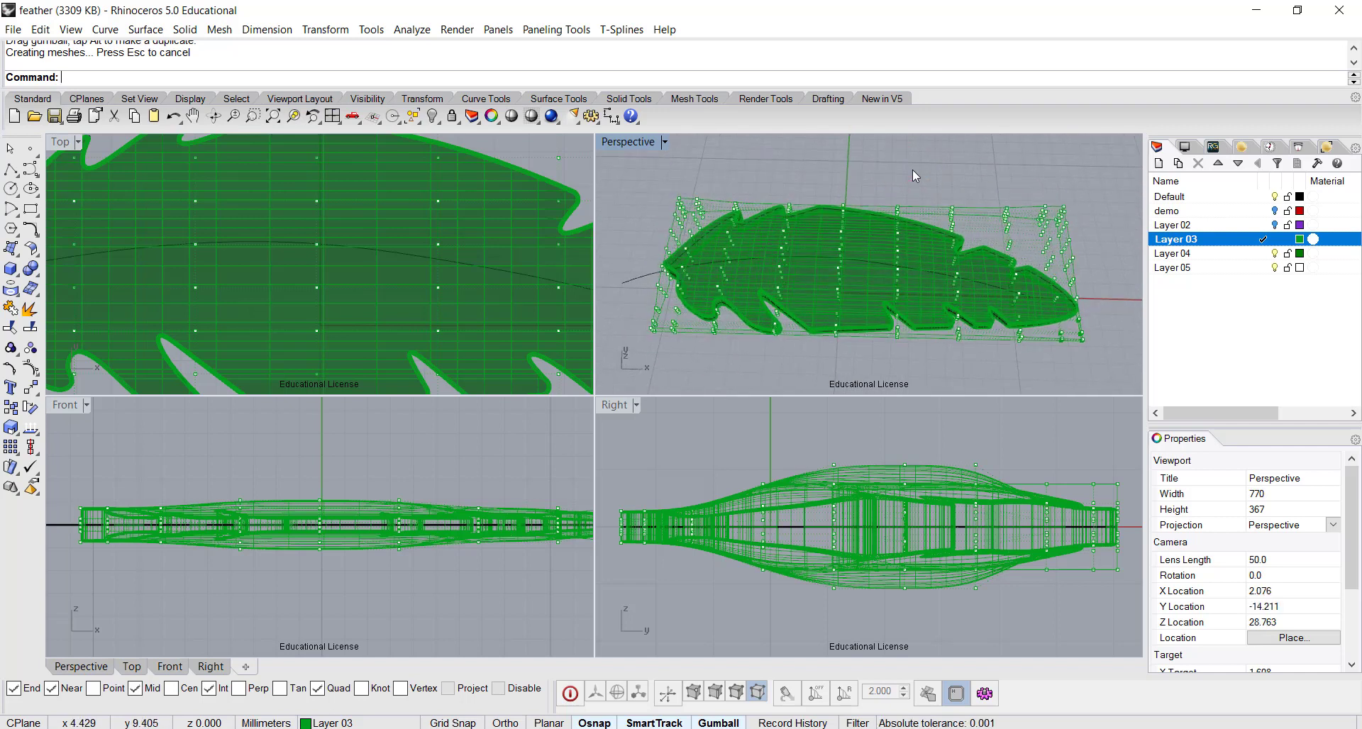
- Turn off the cage points and delete the control cage around the feather
key("Escape")
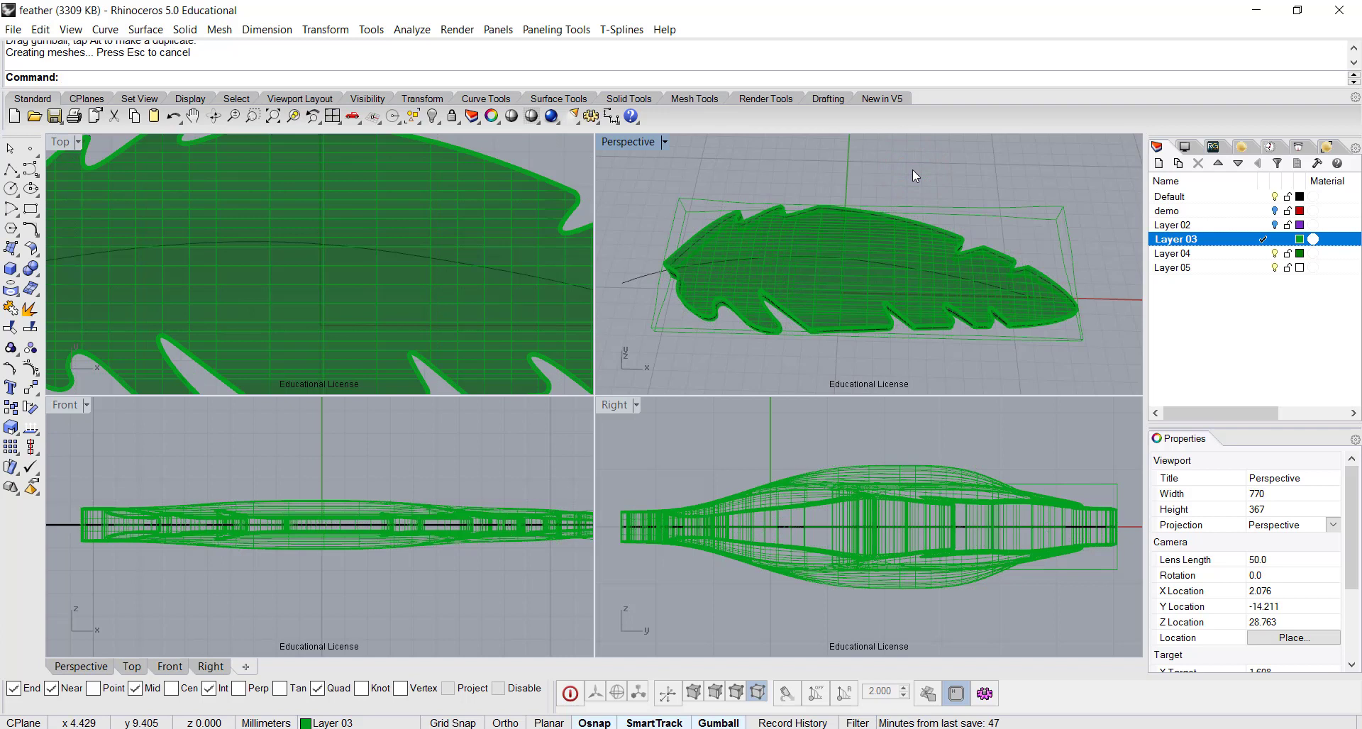
left_click(941, 211)
key("Delete")
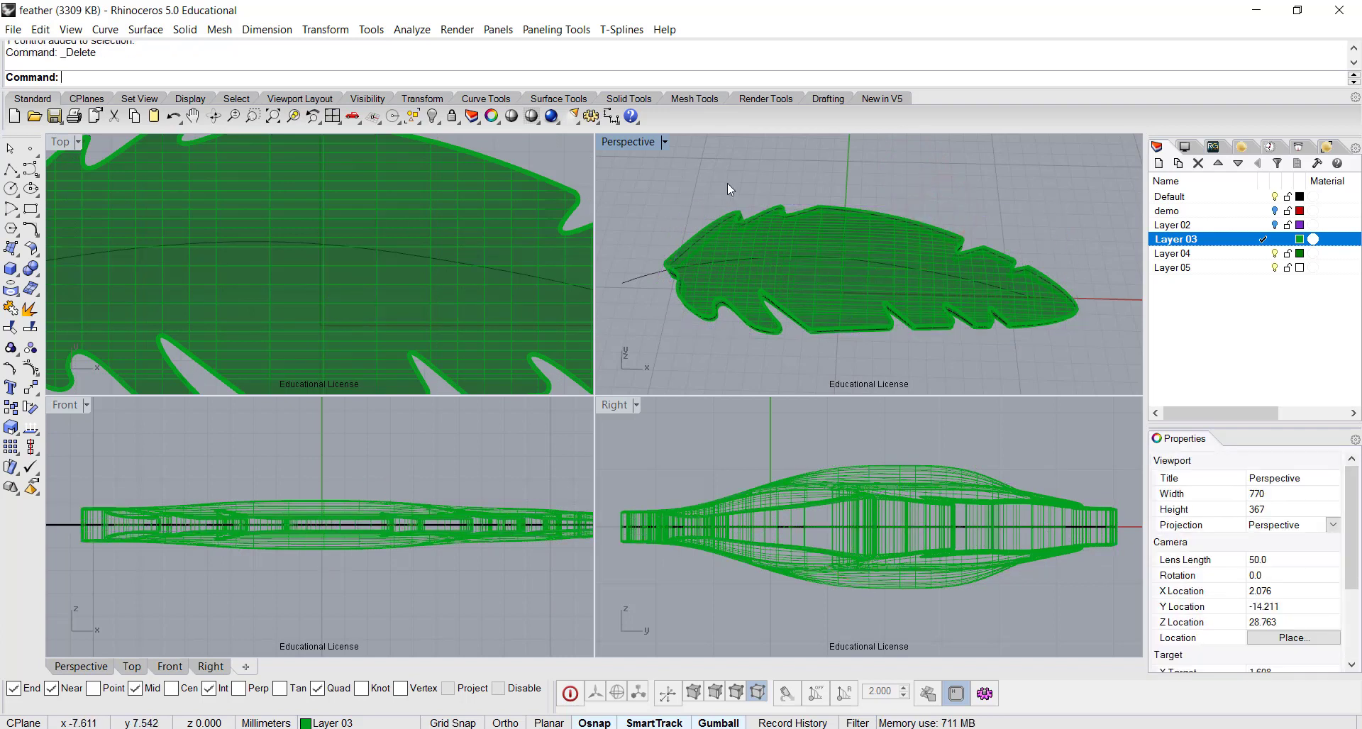
- Maximize the Perspective viewport and set its display mode to Rendered to inspect the feather
double_click(632, 144)
right_click_drag(617, 315, 699, 349)
left_click(115, 143)
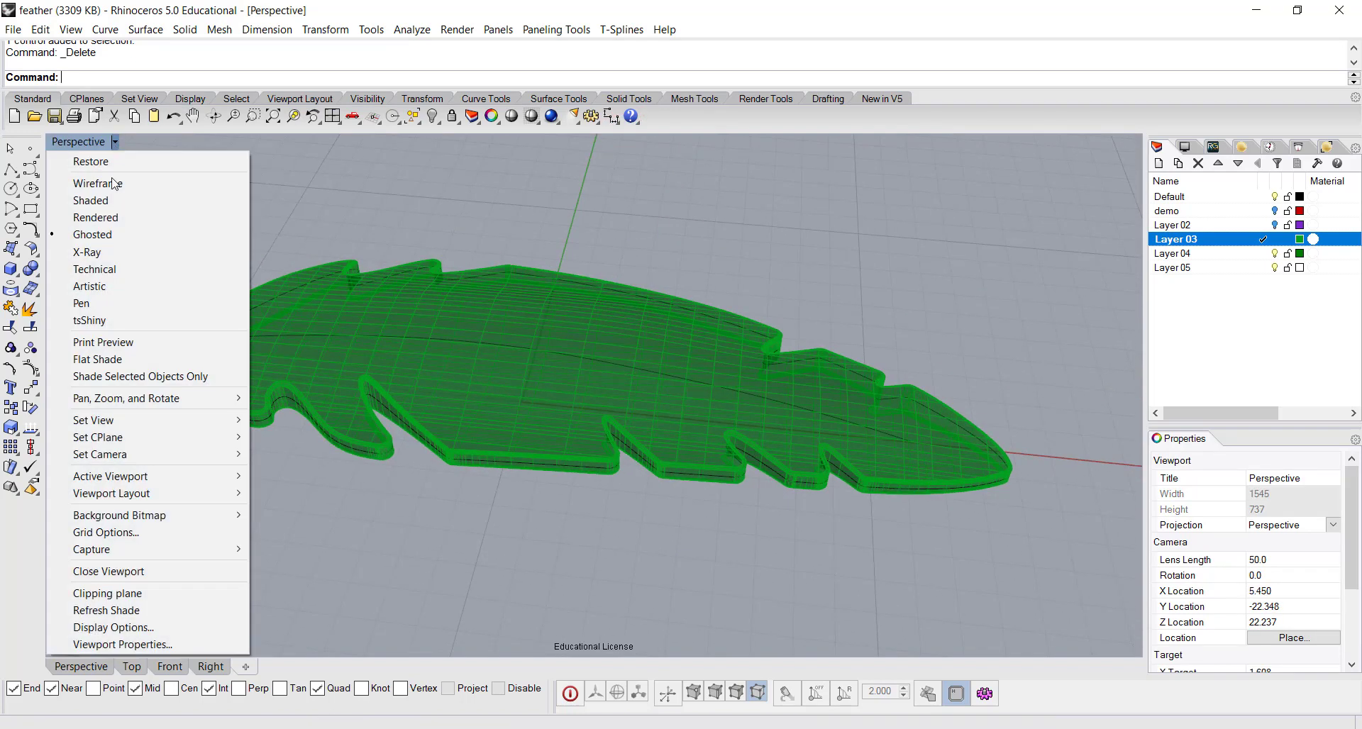
left_click(107, 218)
mouse_move(761, 418)
right_mouse_down()
mouse_move(745, 383)
mouse_move(695, 397)
mouse_move(738, 461)
mouse_move(778, 428)
mouse_move(773, 440)
mouse_move(766, 404)
mouse_move(767, 424)
mouse_move(787, 399)
mouse_move(781, 426)
right_mouse_up()
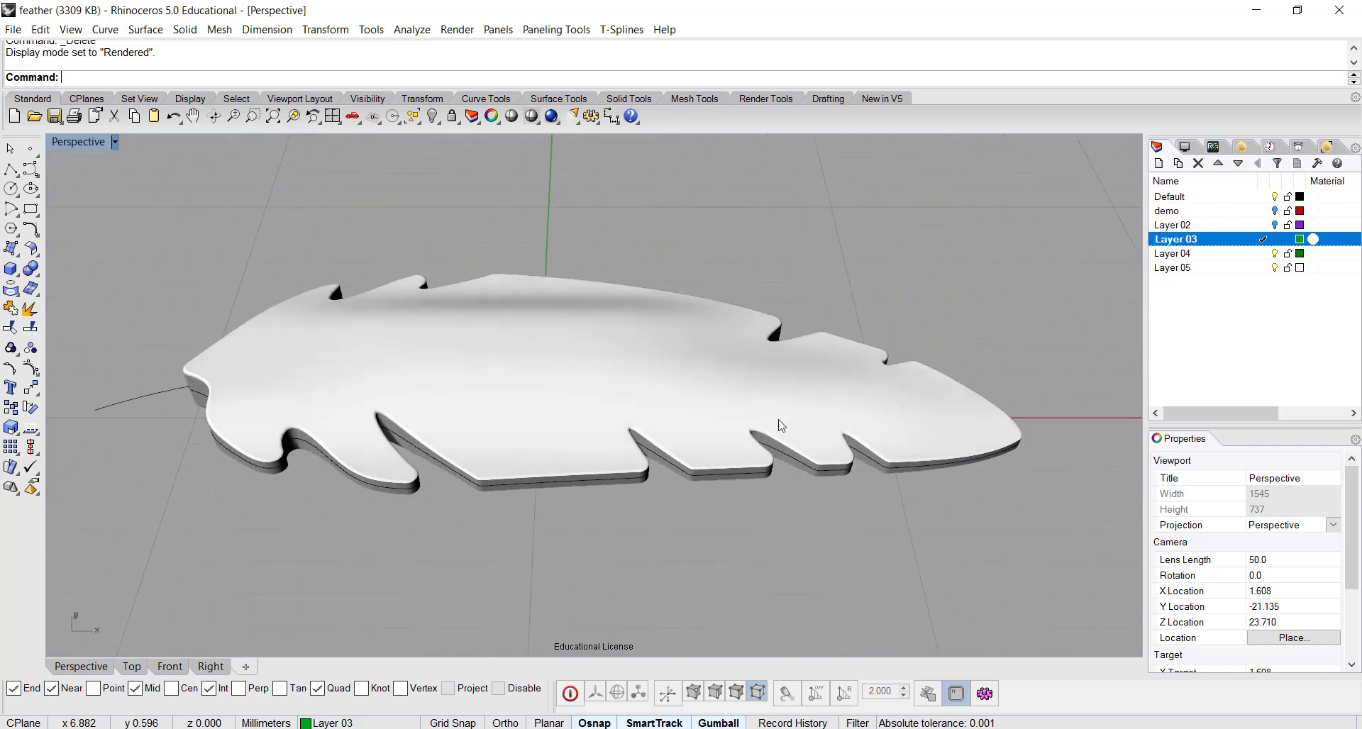
scroll(617, 365, "down", 4)
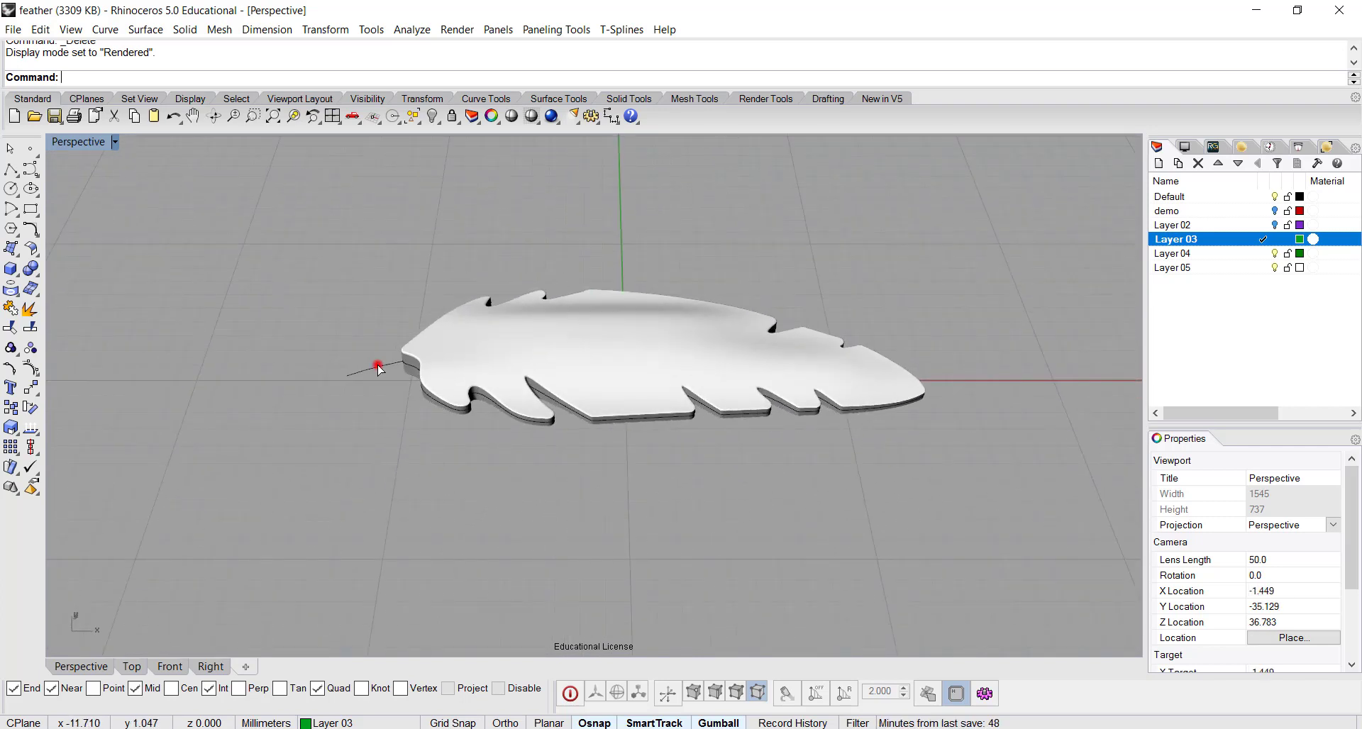
- Start a round-capped pipe along the feather's centre curve with a start radius of about 1.13 mm at the quill end
left_click(378, 366)
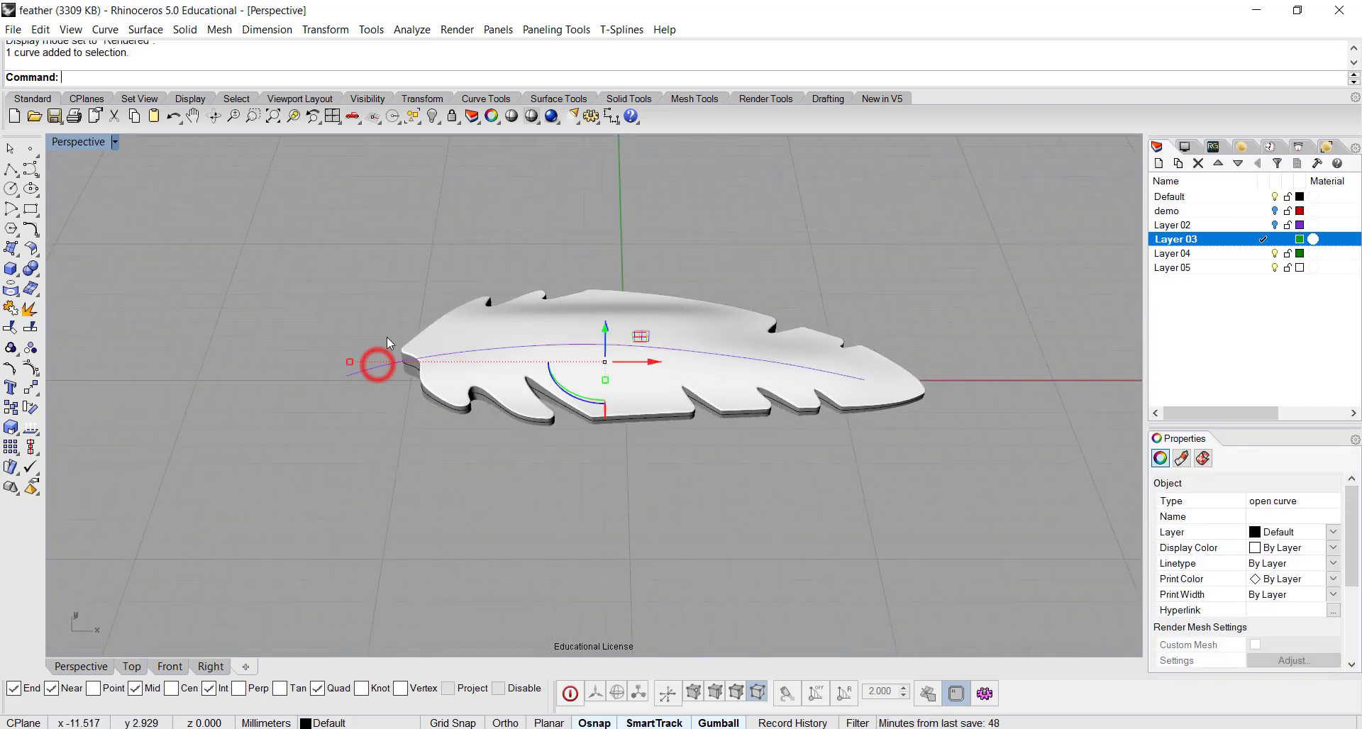
left_click(12, 269)
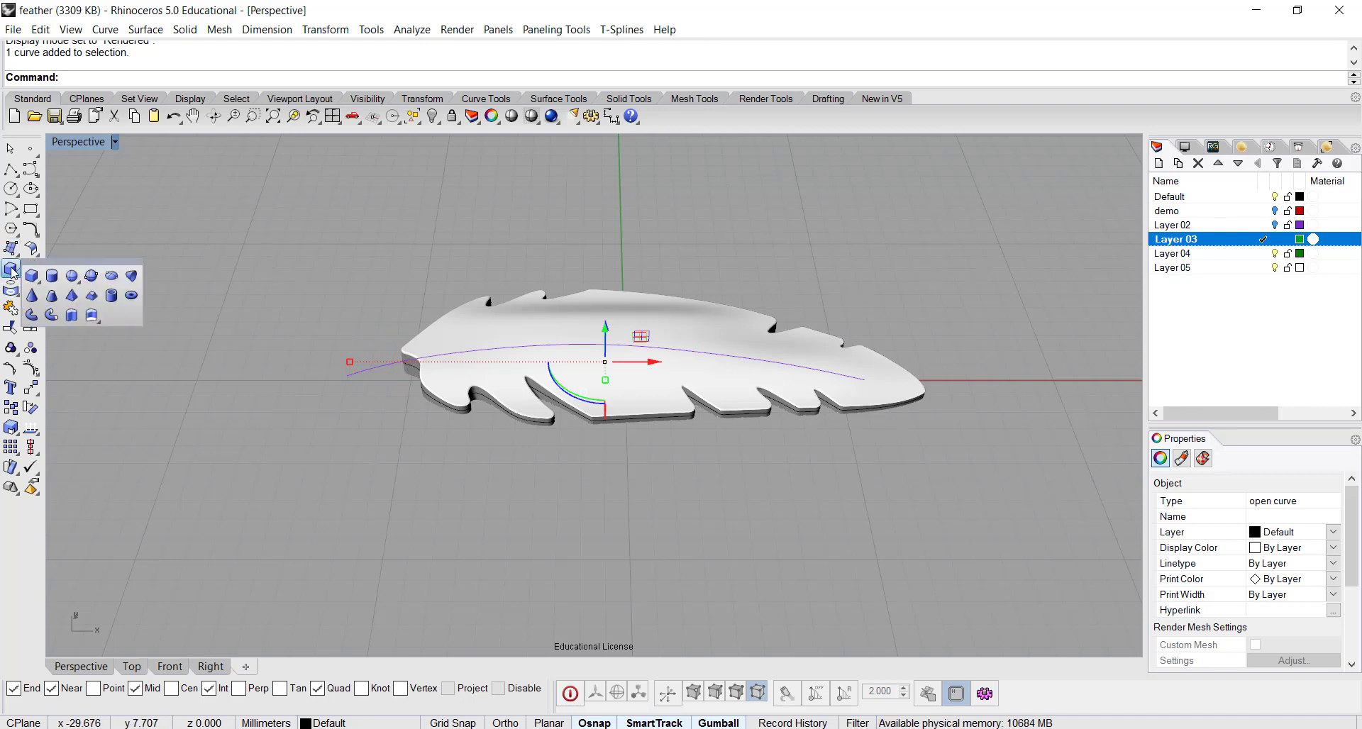
left_click(53, 316)
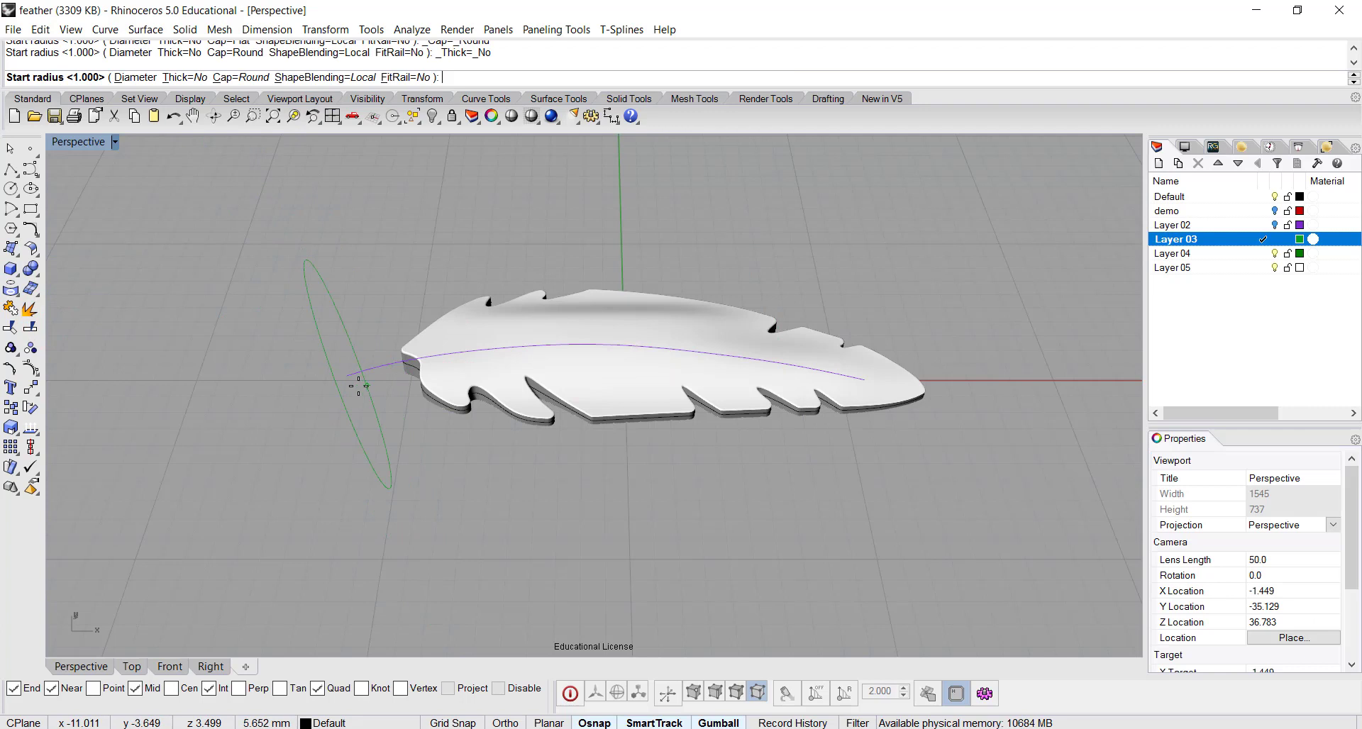
scroll(348, 380, "up", 3)
scroll(352, 381, "up", 3)
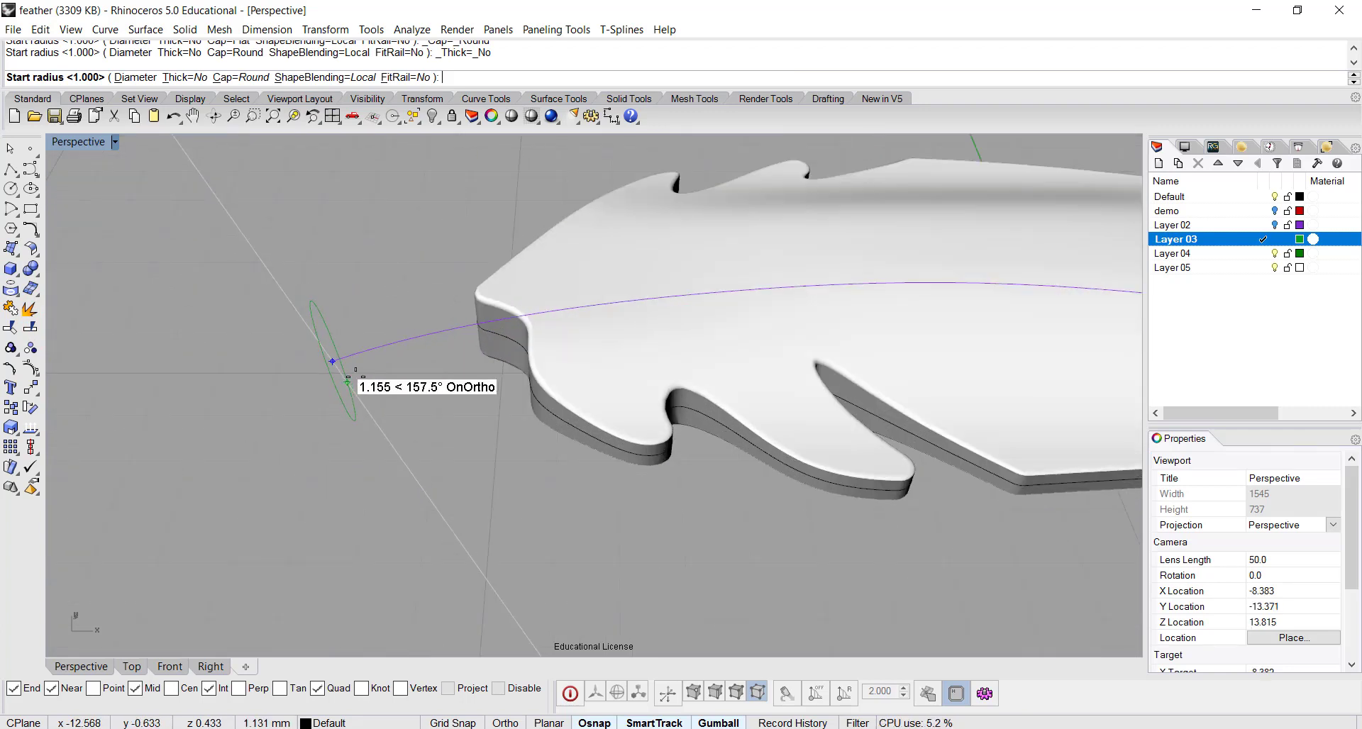
left_click(355, 377)
- Give the pipe an end radius of about 0.3 mm near the feather's tip and finish it without further radii
scroll(911, 301, "down", 5)
scroll(911, 302, "down", 3)
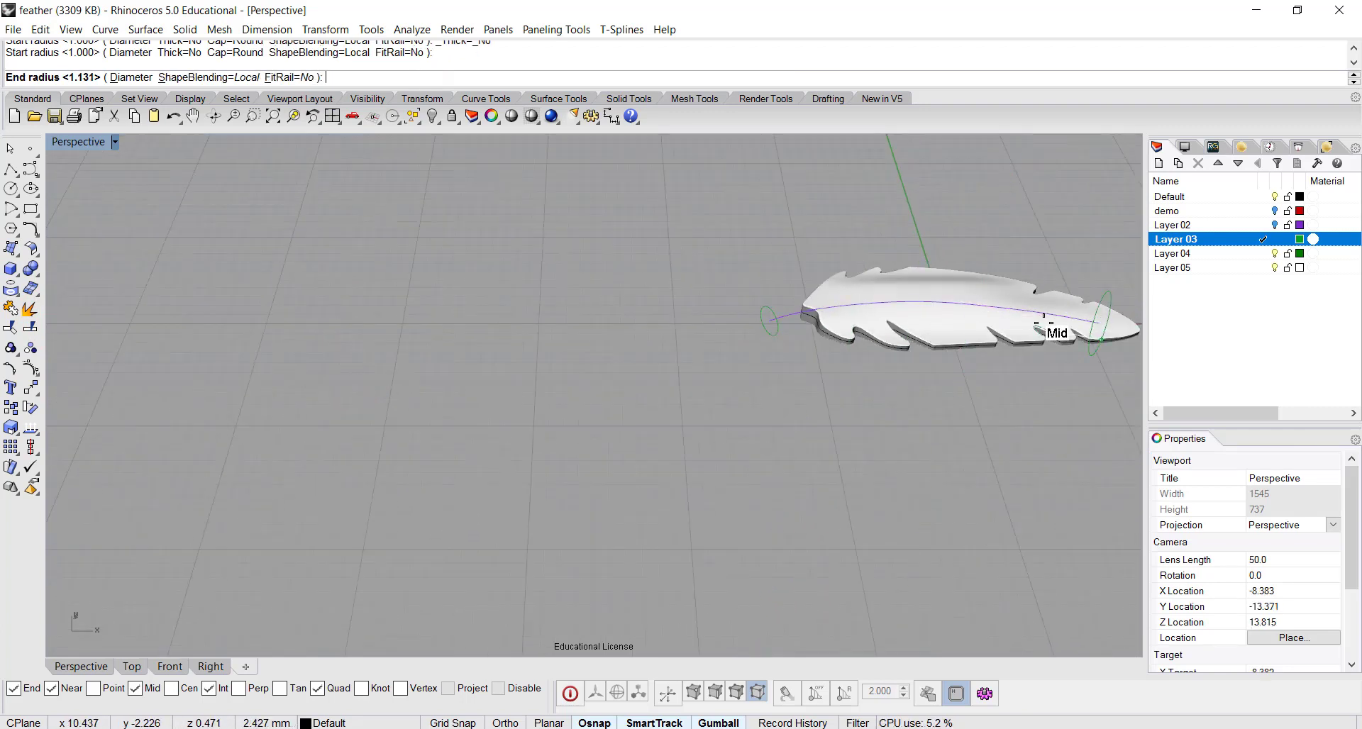
right_click_drag(993, 313, 710, 319, "shift")
scroll(859, 347, "up", 8)
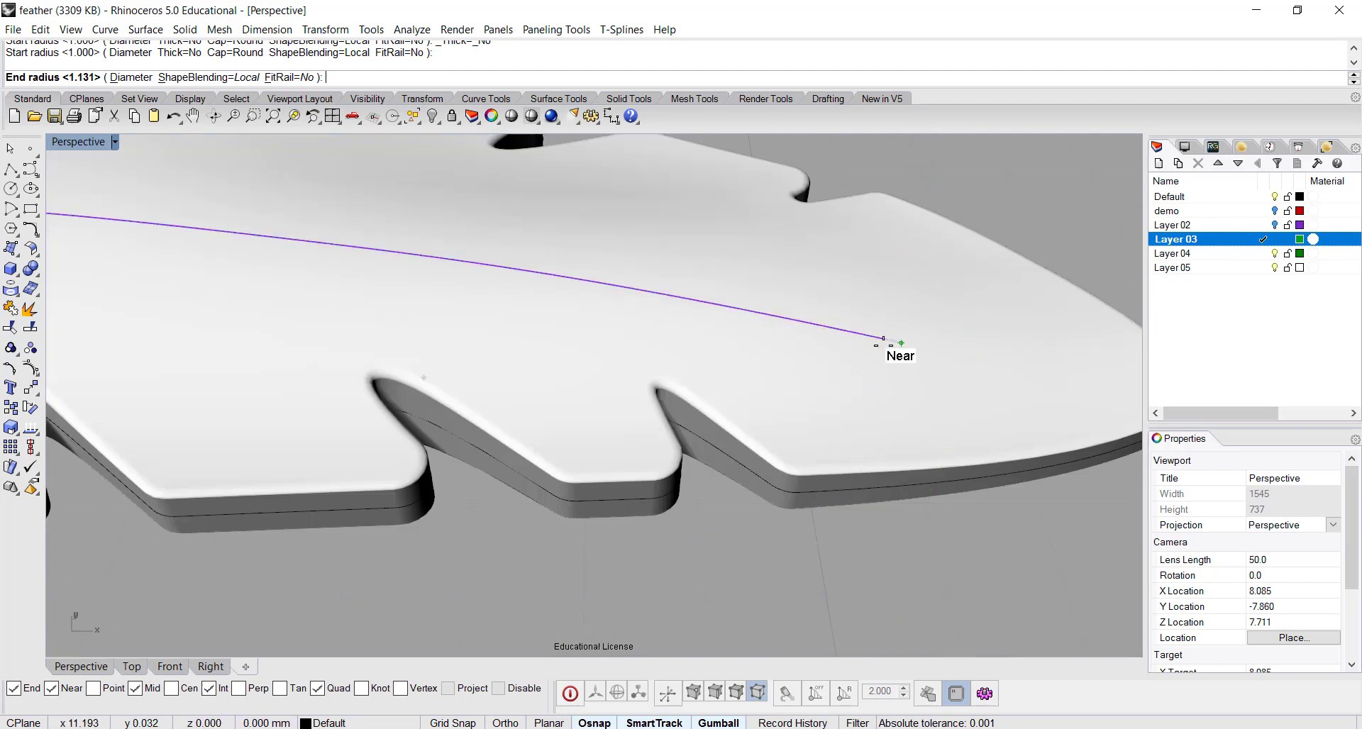
right_click_drag(903, 359, 809, 343)
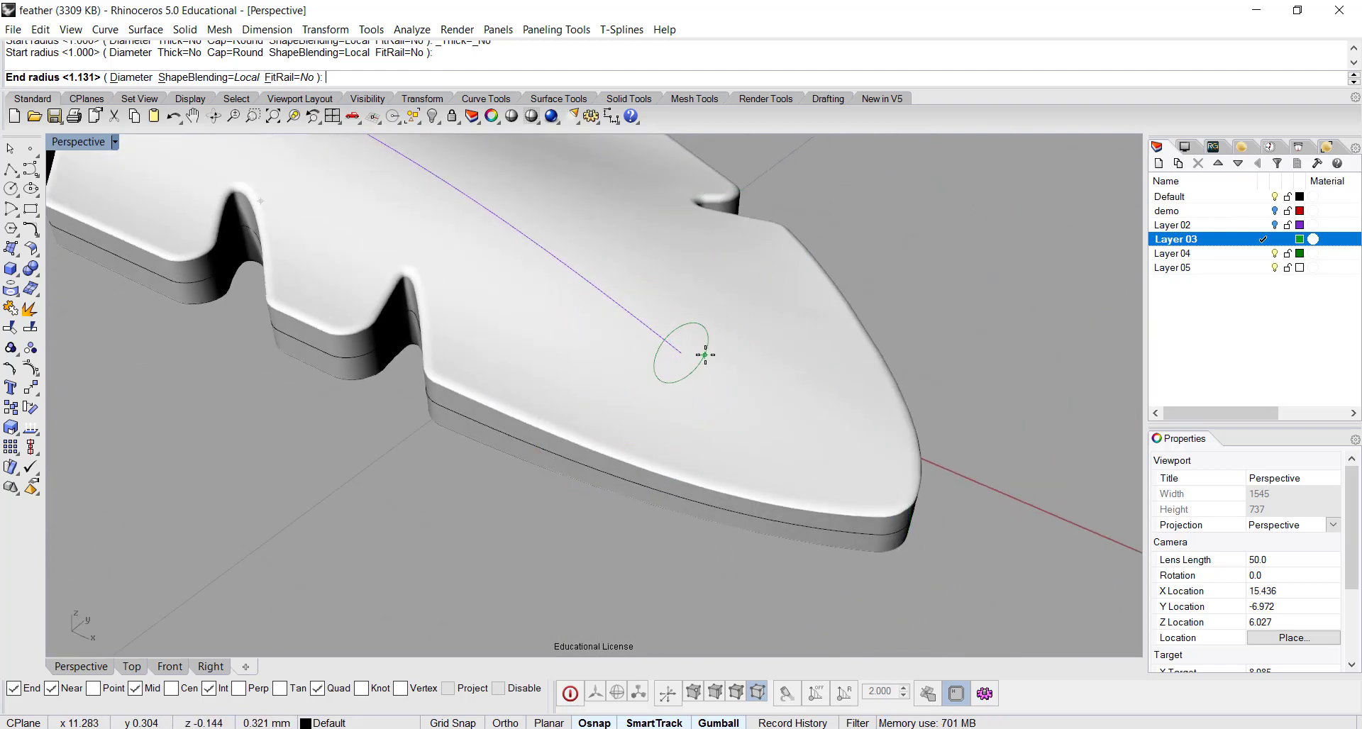
left_click(699, 357)
right_click(700, 406)
scroll(624, 485, "down", 5)
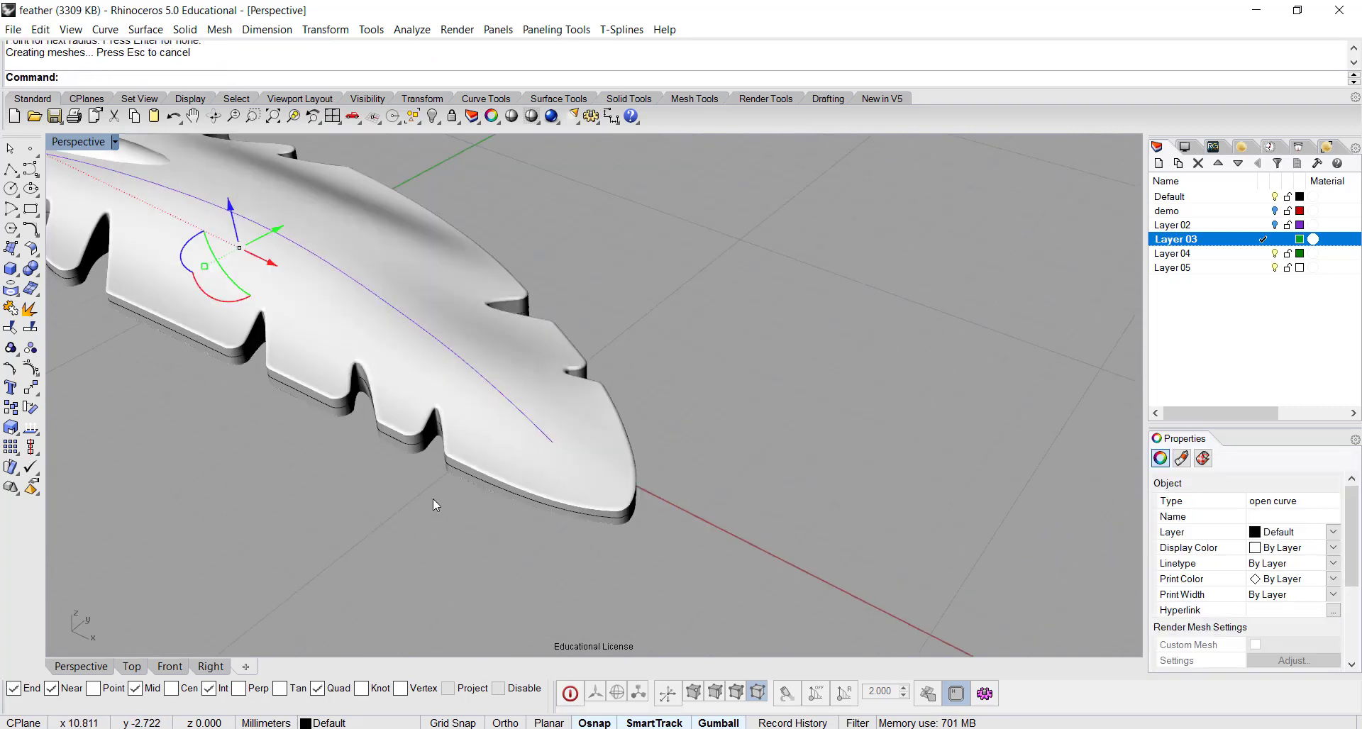
right_click_drag(432, 500, 386, 488)
scroll(411, 437, "up", 3)
right_click_drag(411, 437, 666, 381, "shift")
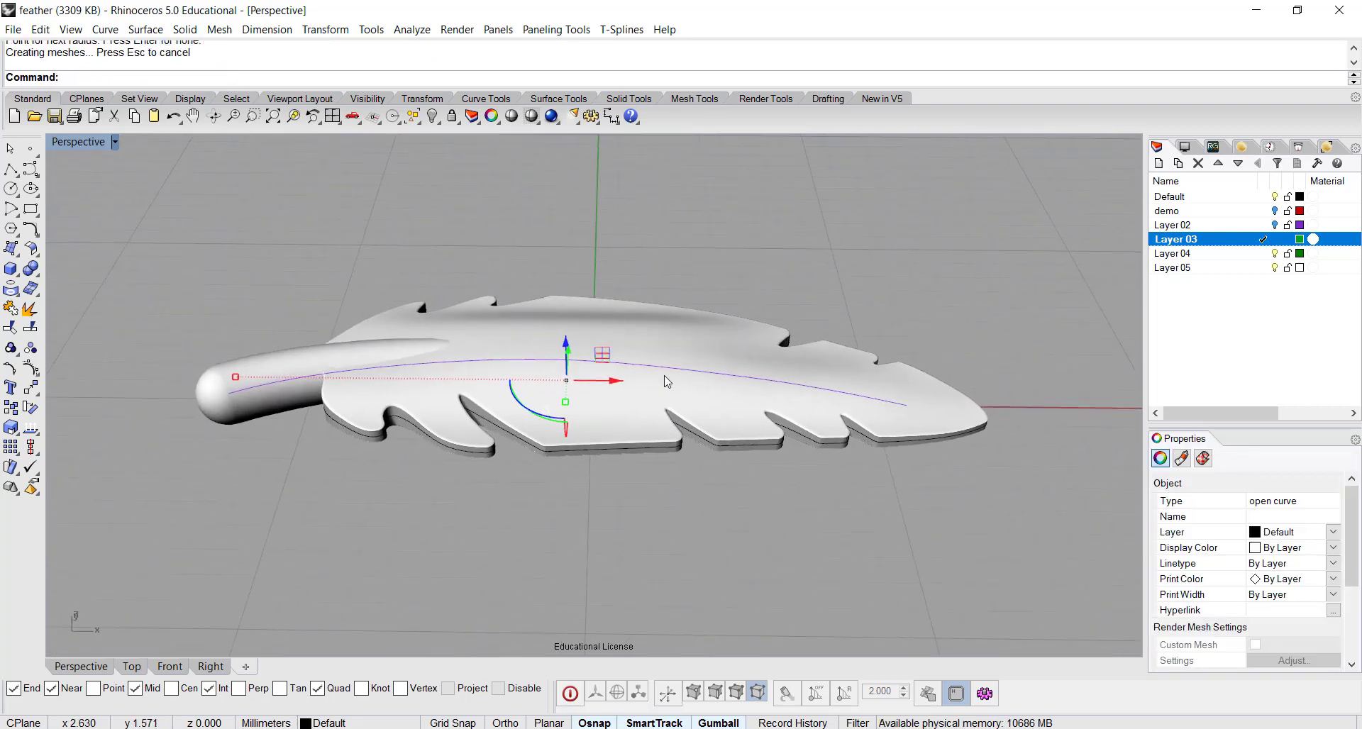
- Raise the quill pipe slightly so it sits higher on the feather's surface
left_click(293, 410)
left_click_drag(555, 349, 565, 324)
right_click_drag(818, 267, 865, 340)
- Hide the working polysurface, leaving the demo-layer feather, and restore the four-viewport layout with the whole feather framed in the Front view
key("ctrl+h")
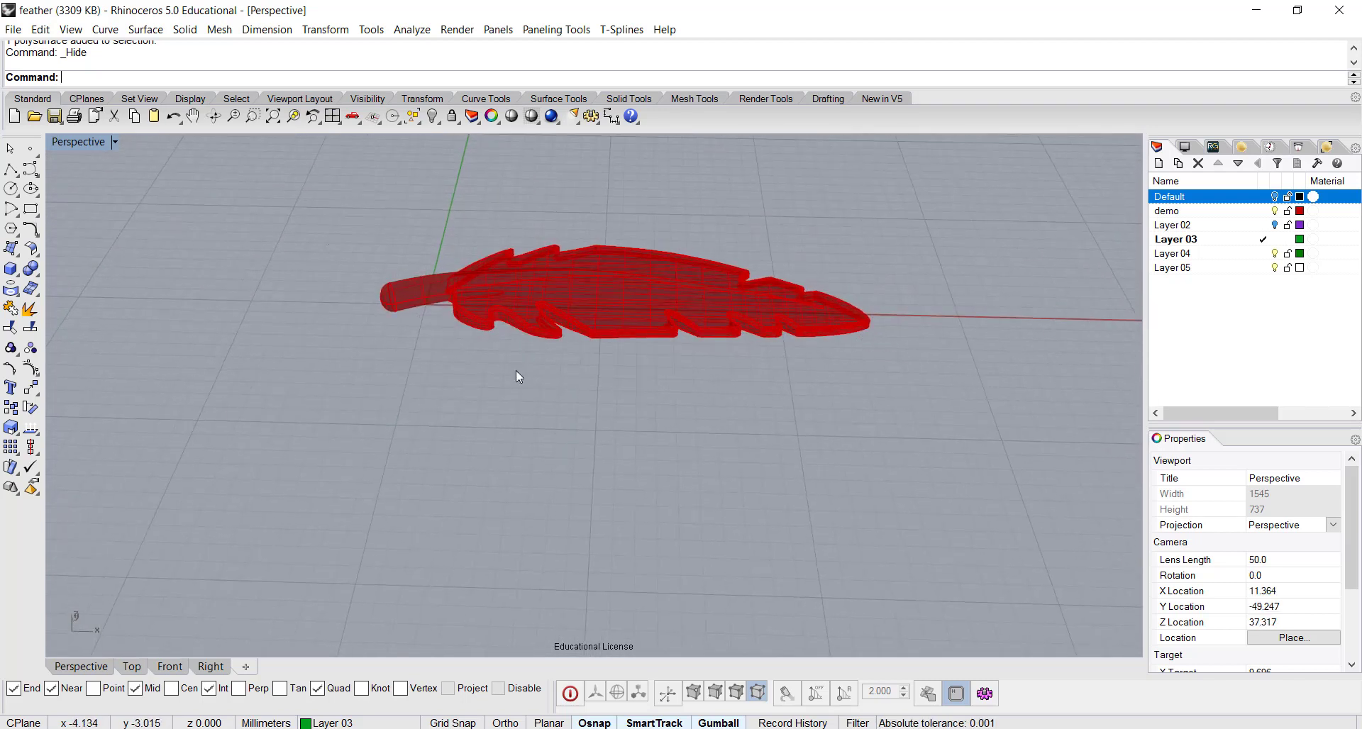
right_click_drag(614, 423, 397, 278)
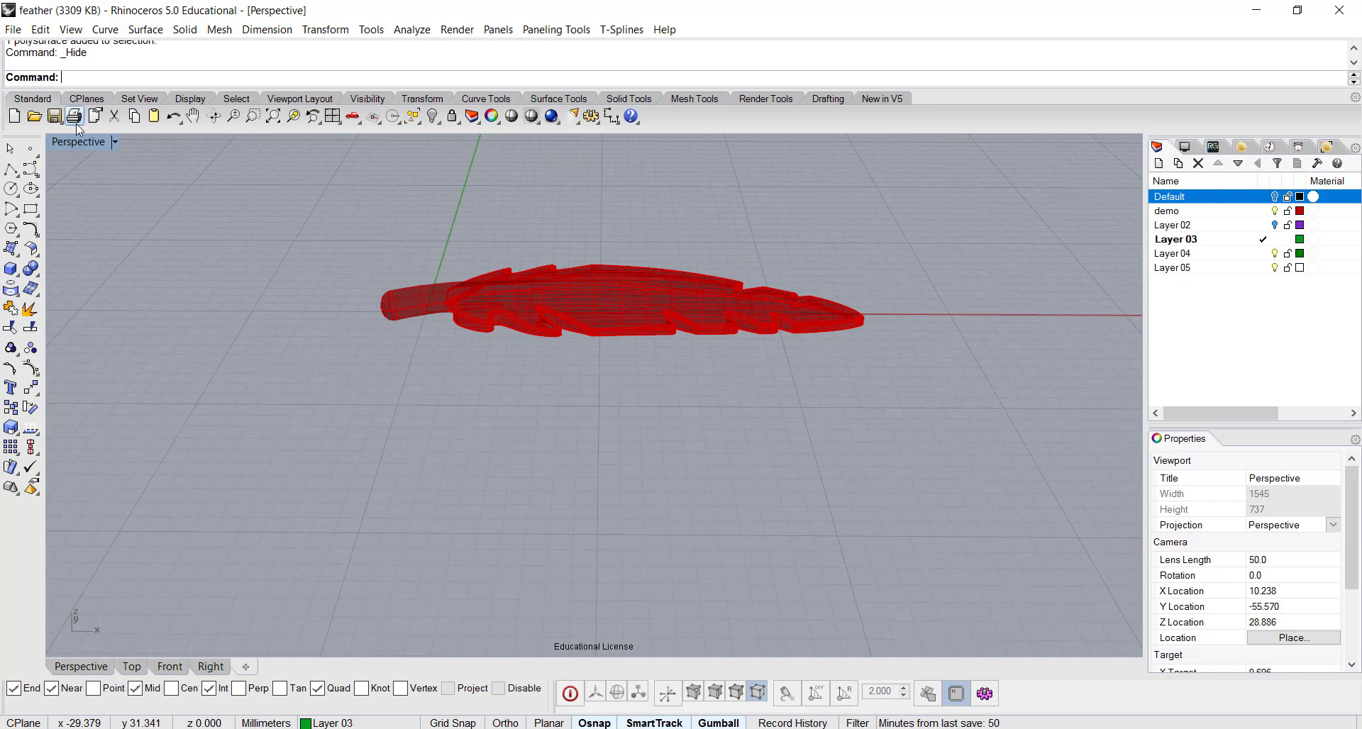
double_click(76, 142)
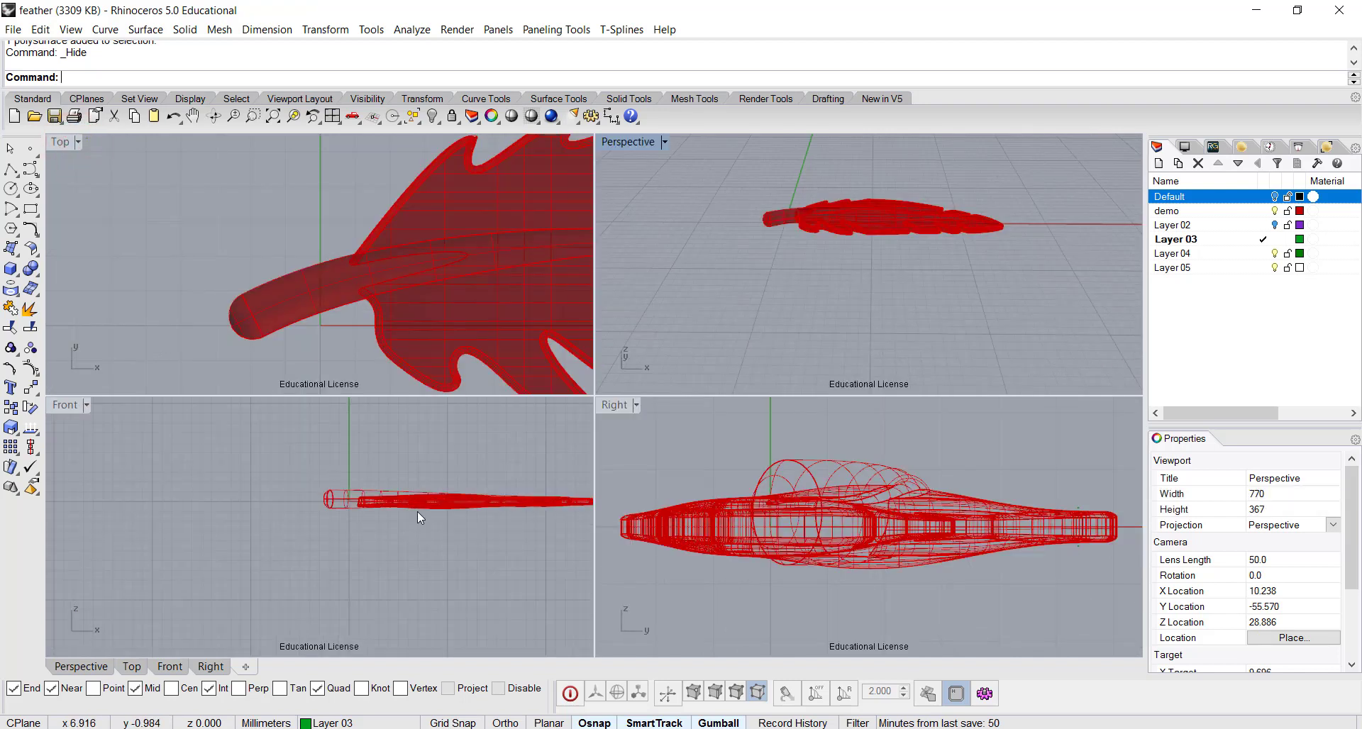
right_click_drag(426, 508, 236, 505)
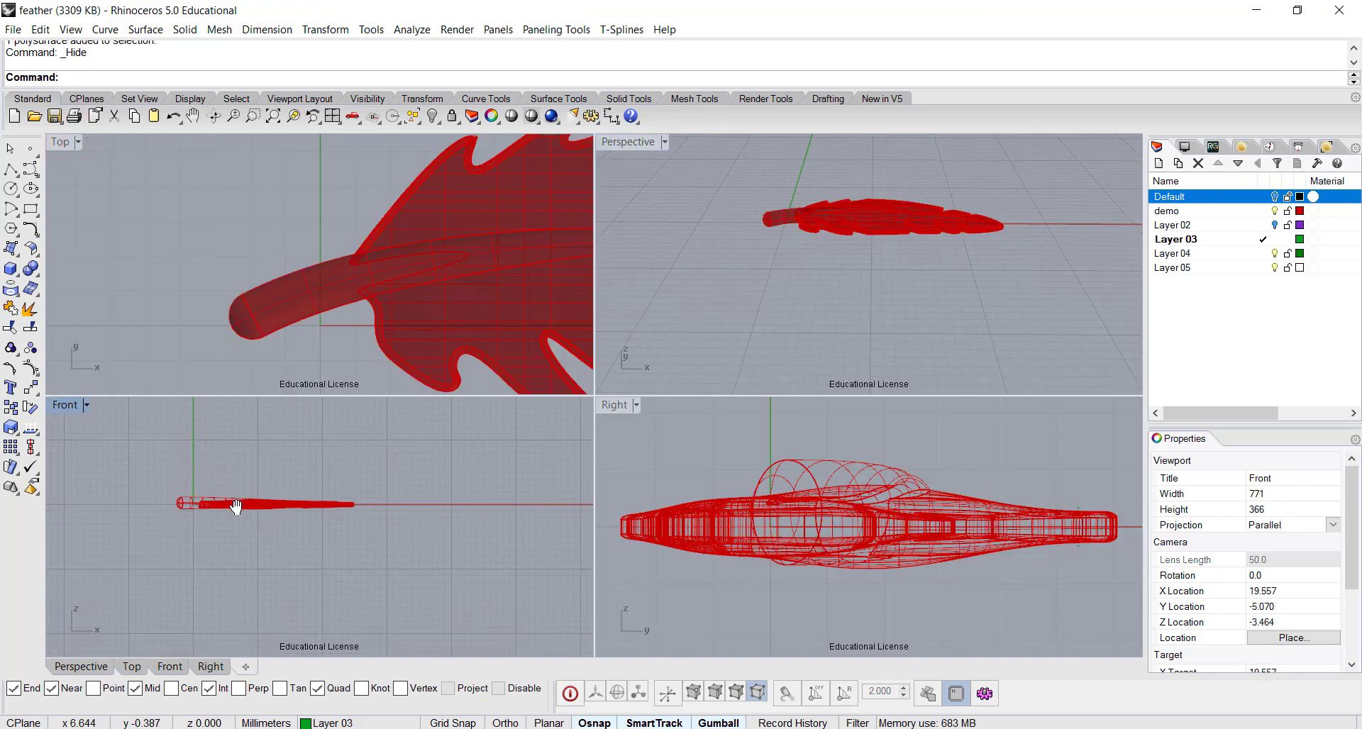
- Bend the tip half of the red feather downward in the maximized Front view, with the spine running from mid-length past the tip
left_click(30, 408)
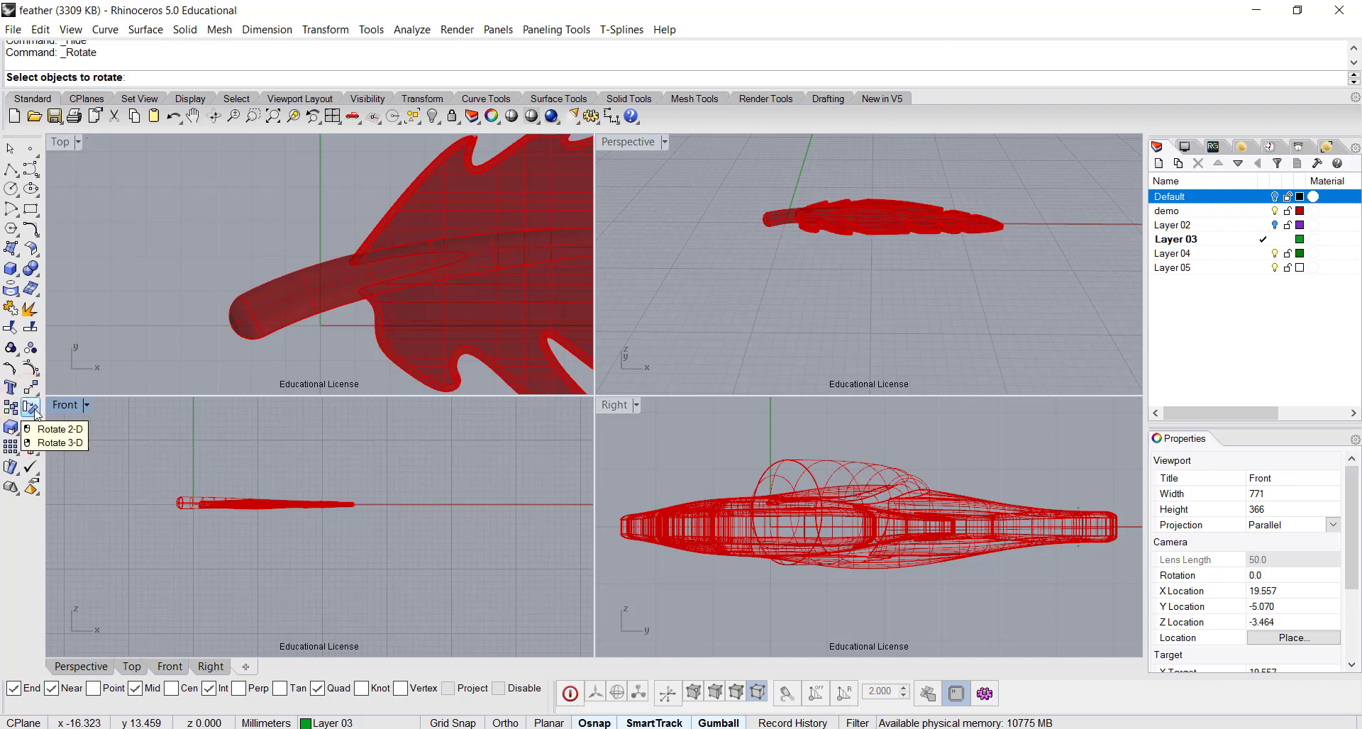
left_click(31, 386)
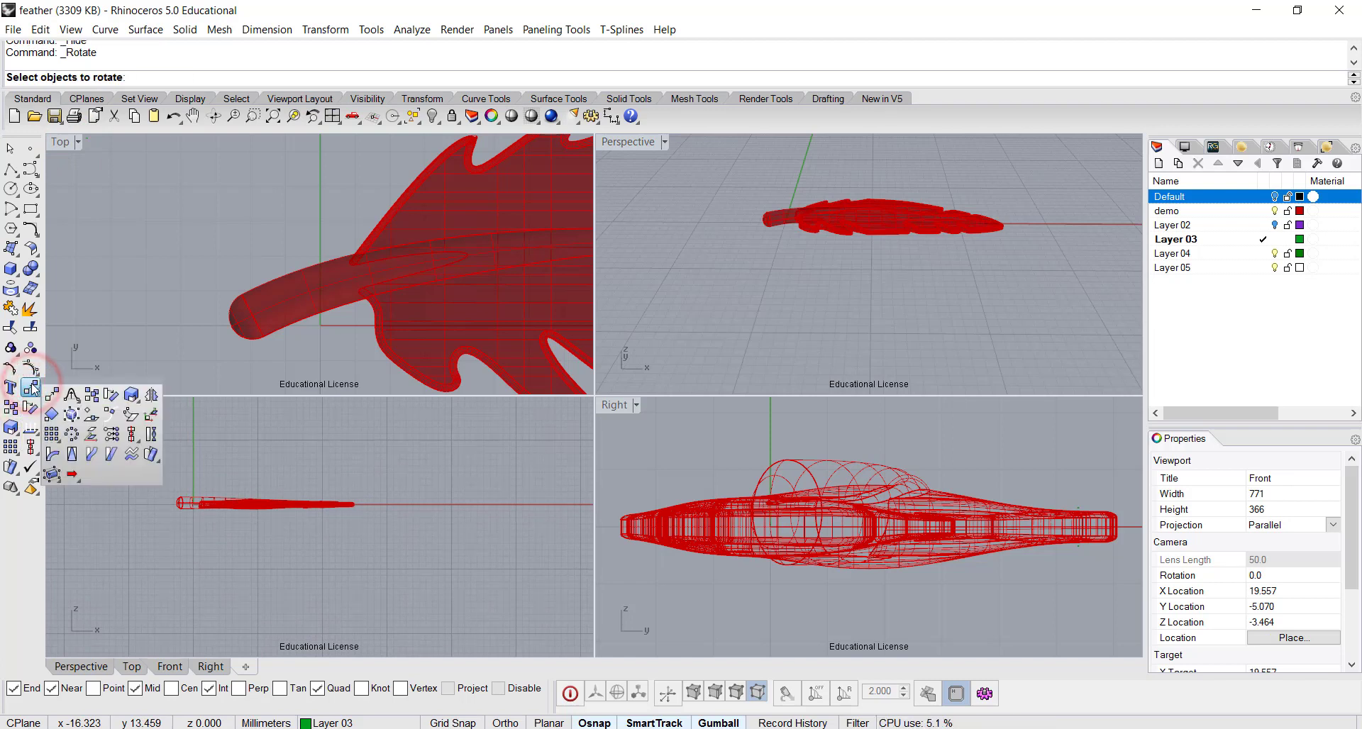
left_click(52, 456)
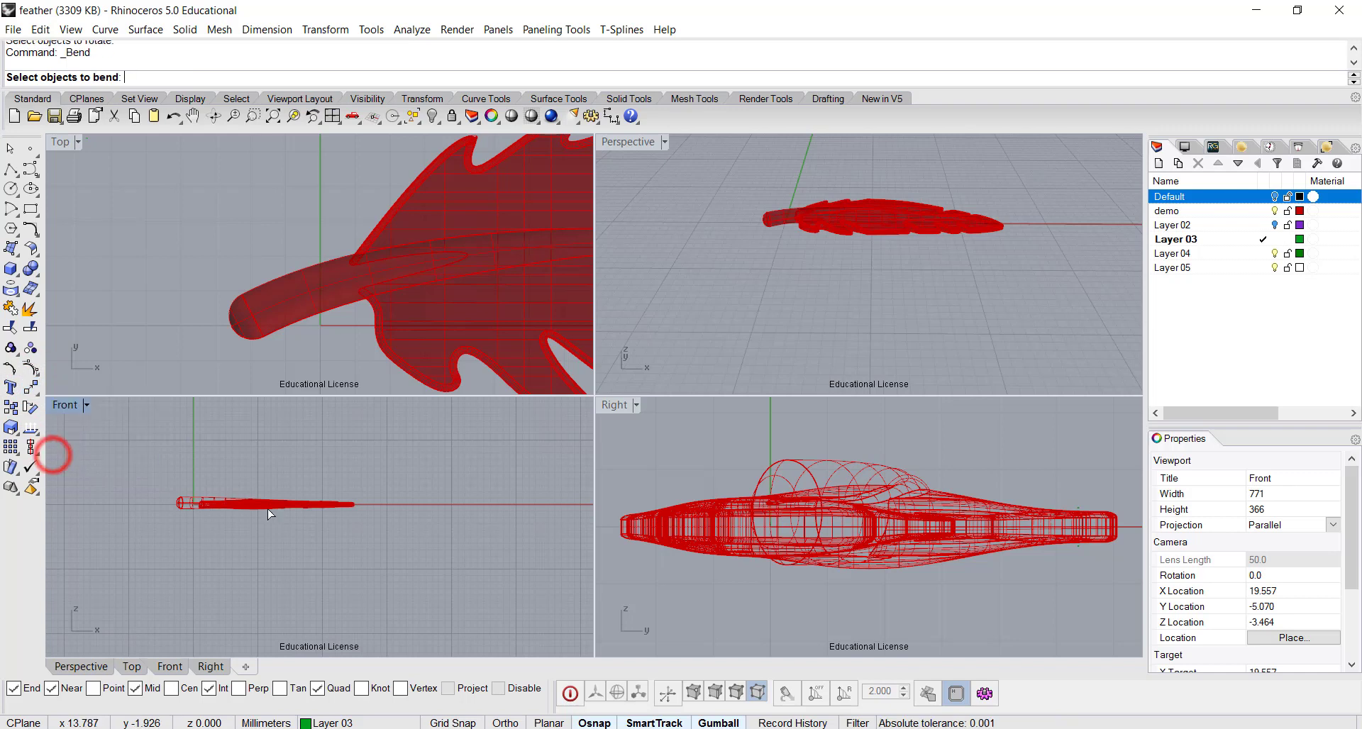
double_click(64, 404)
scroll(495, 371, "up", 3)
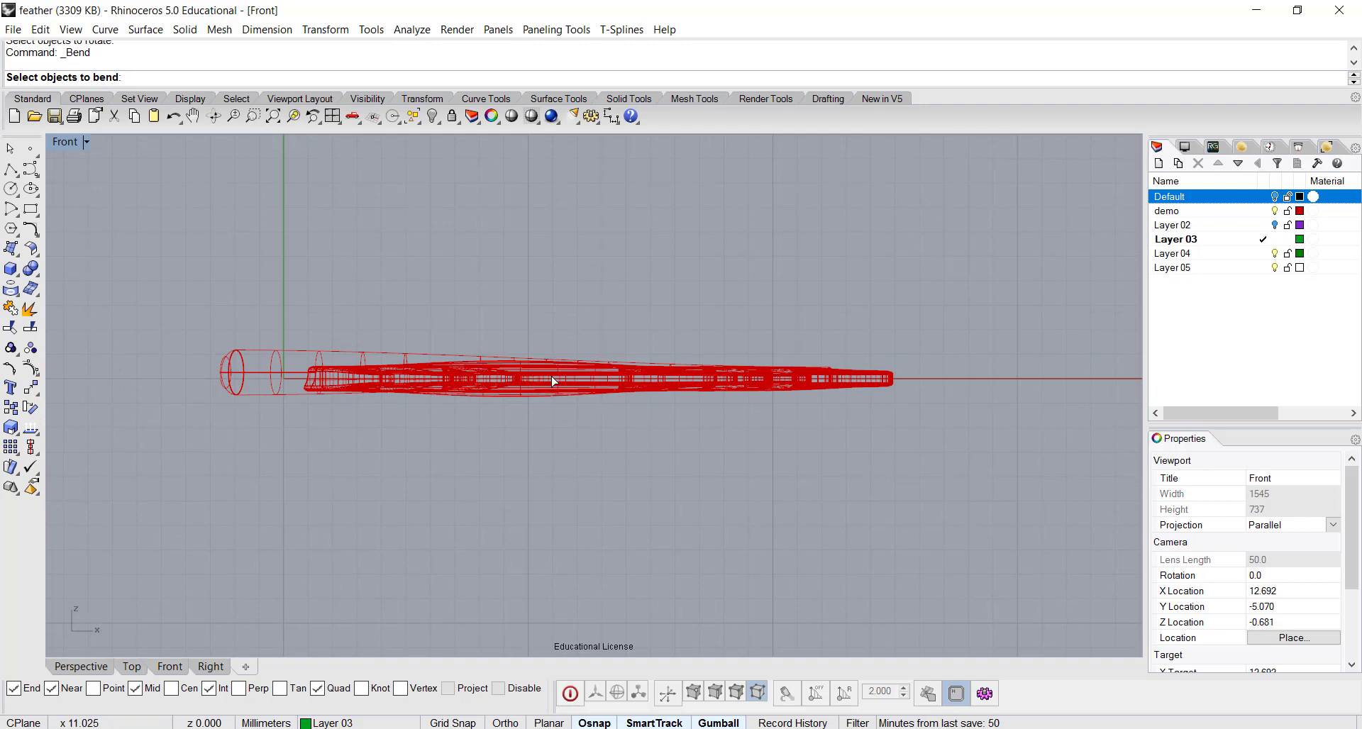
left_click(553, 380)
key("Return")
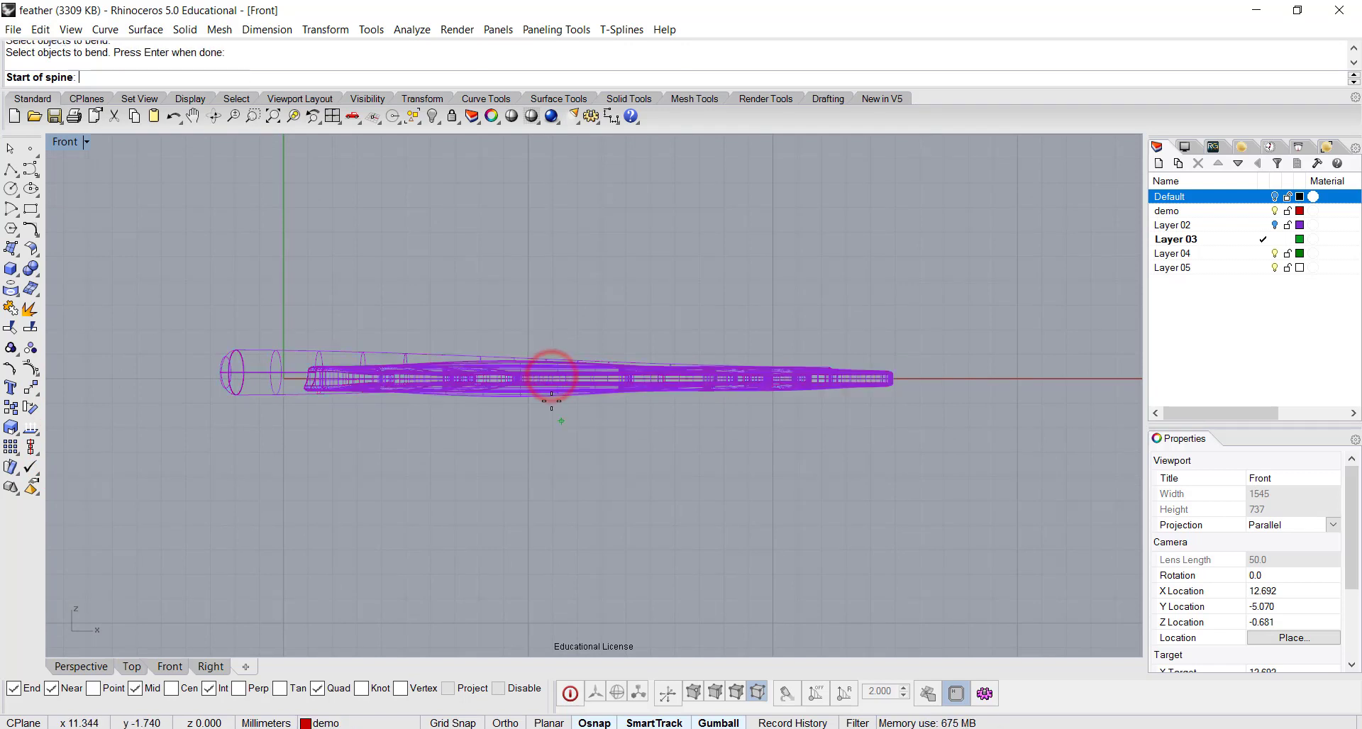
left_click(536, 378)
left_click(1000, 336)
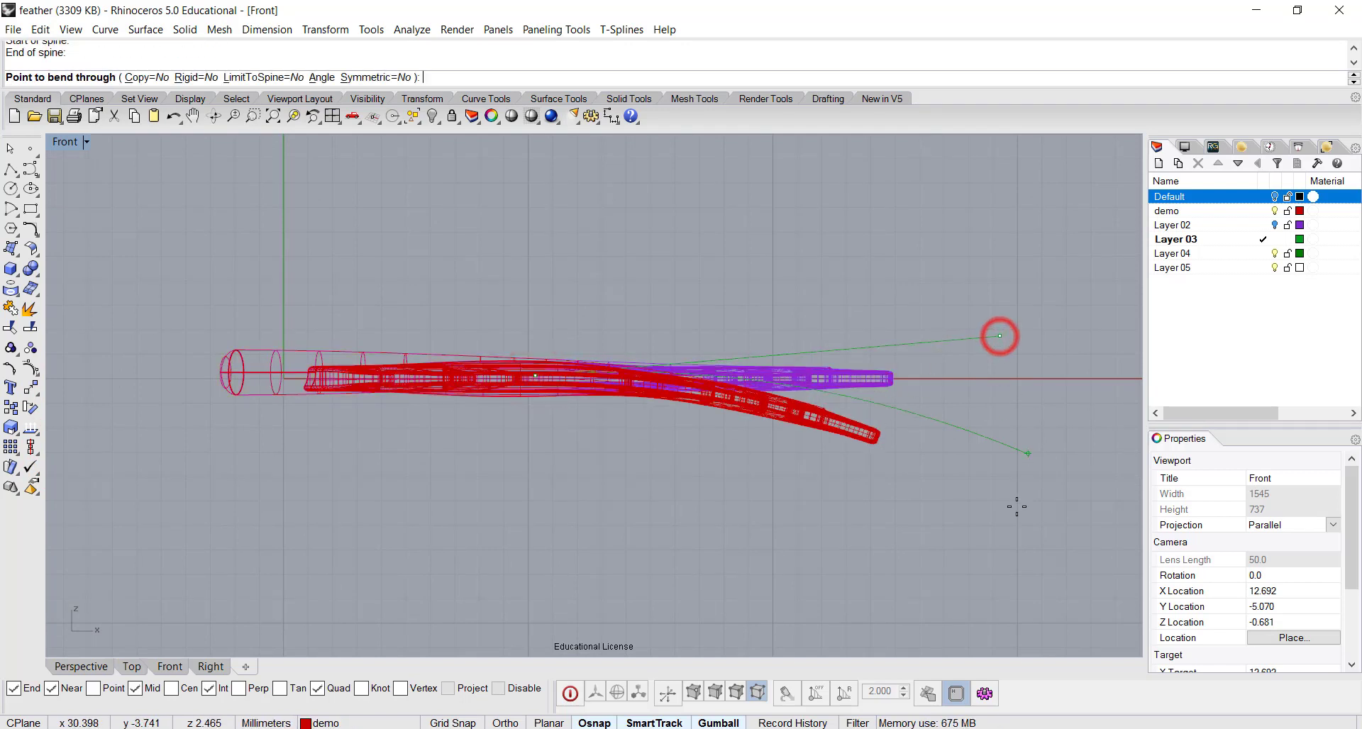
left_click(981, 575)
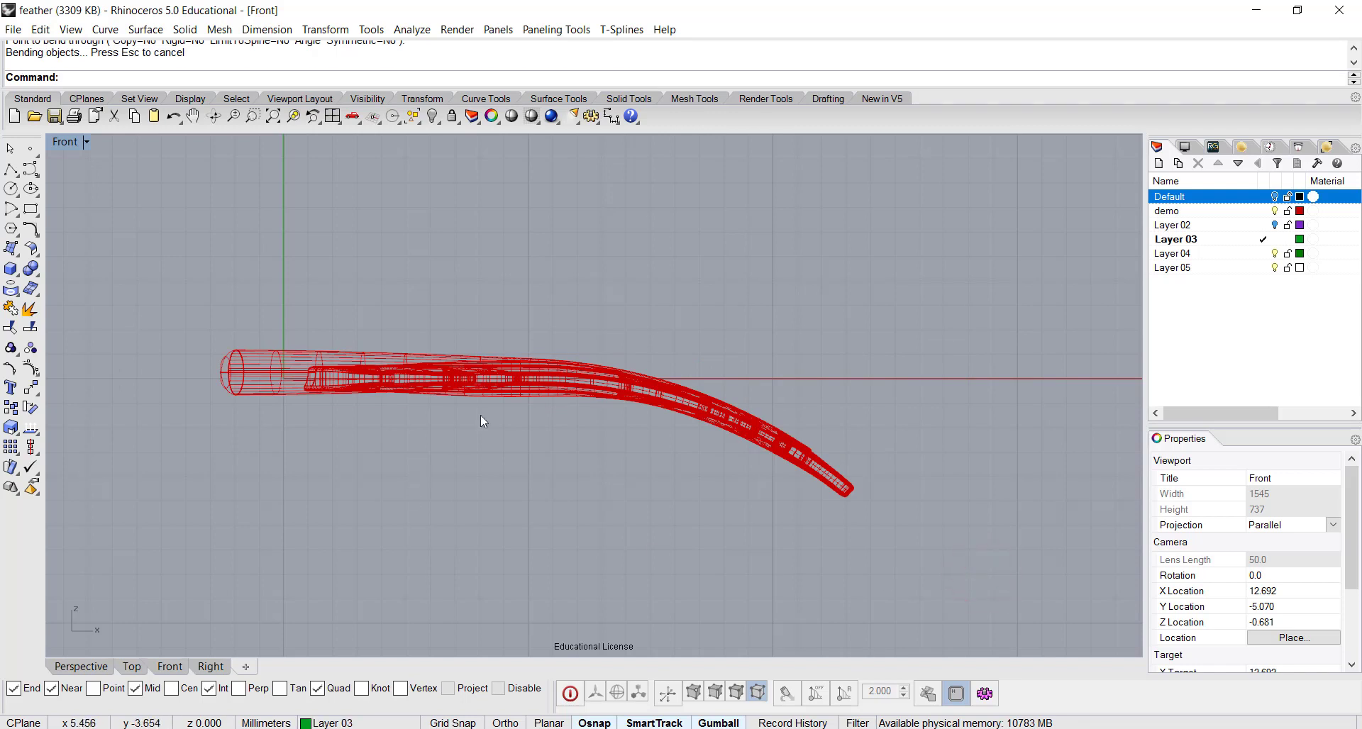
- Bend the quill half of the feather upward in the Front view, with the spine running from mid-length past the quill end
left_click(508, 377)
key("Return")
left_click(520, 374)
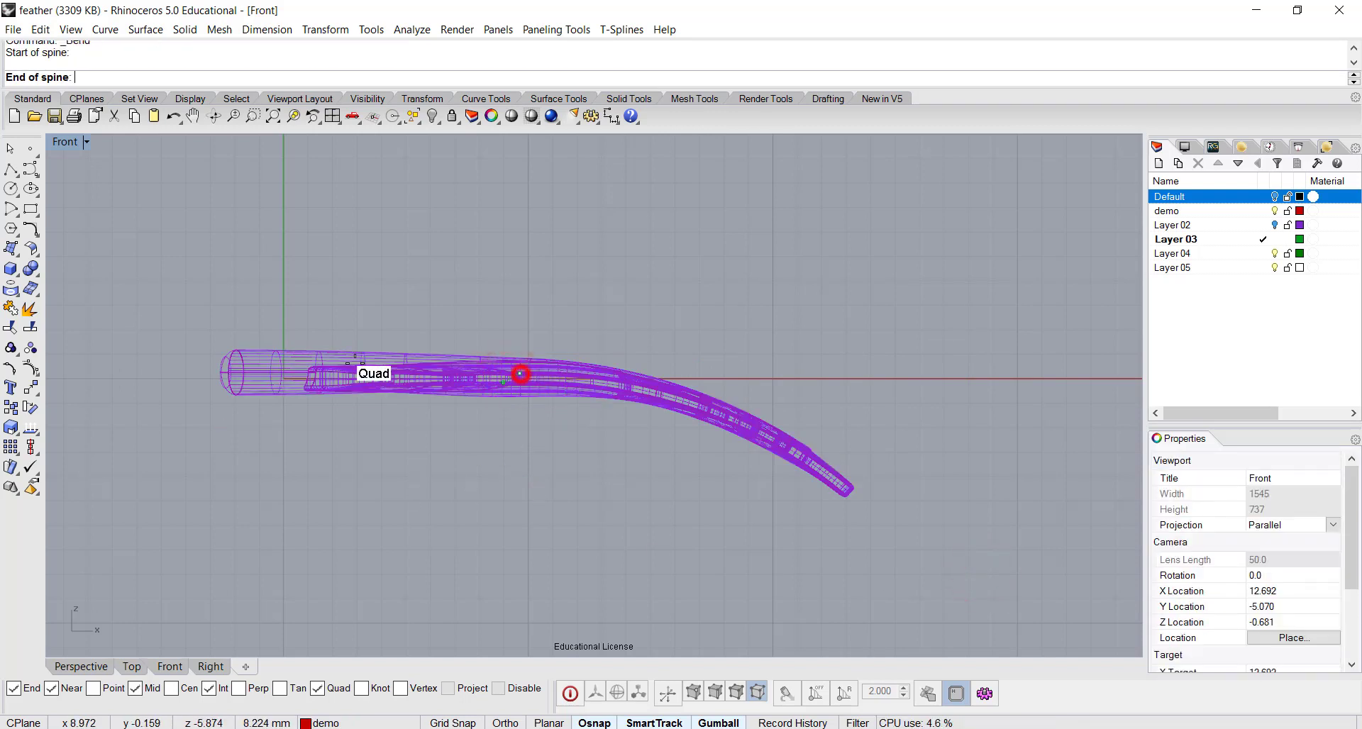
left_click(121, 323)
left_click(238, 228)
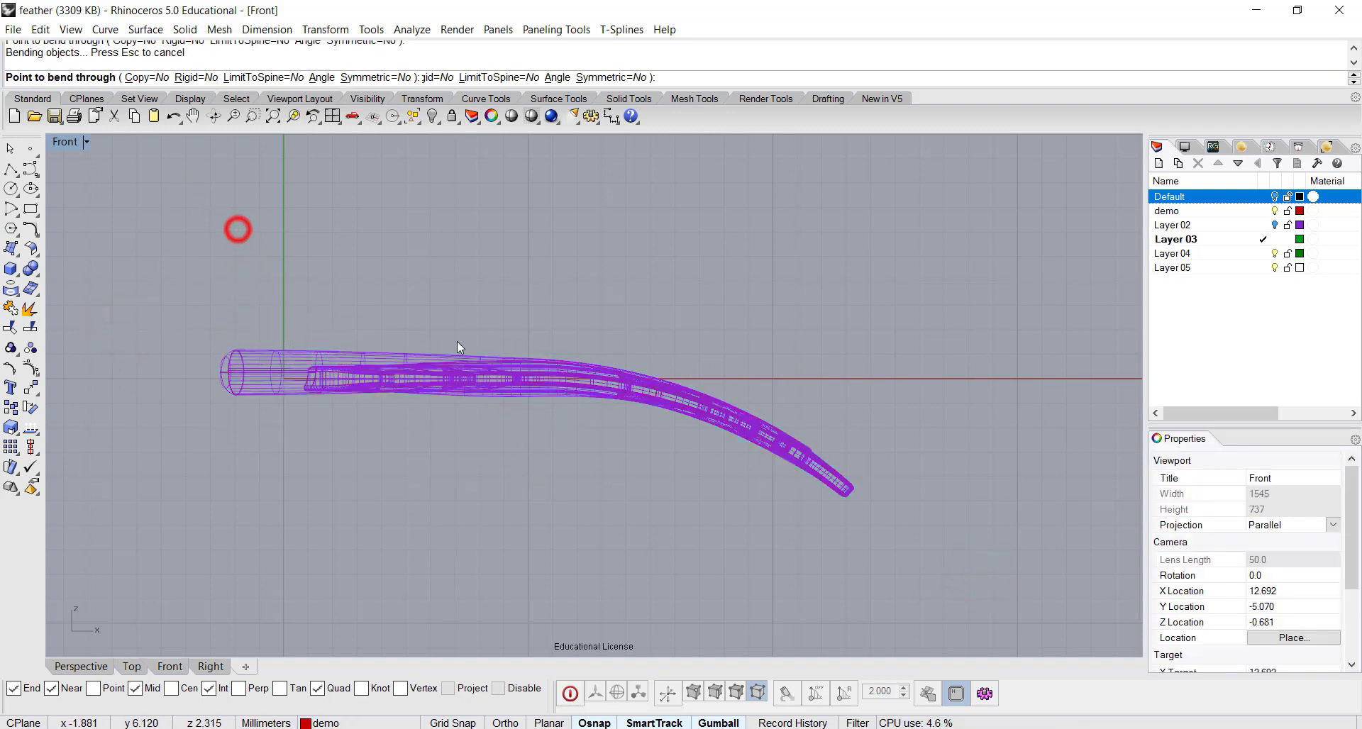
left_click(581, 257)
- Check the S-shaped feather in the maximized Perspective view and undo its bends so it is straight again
double_click(59, 141)
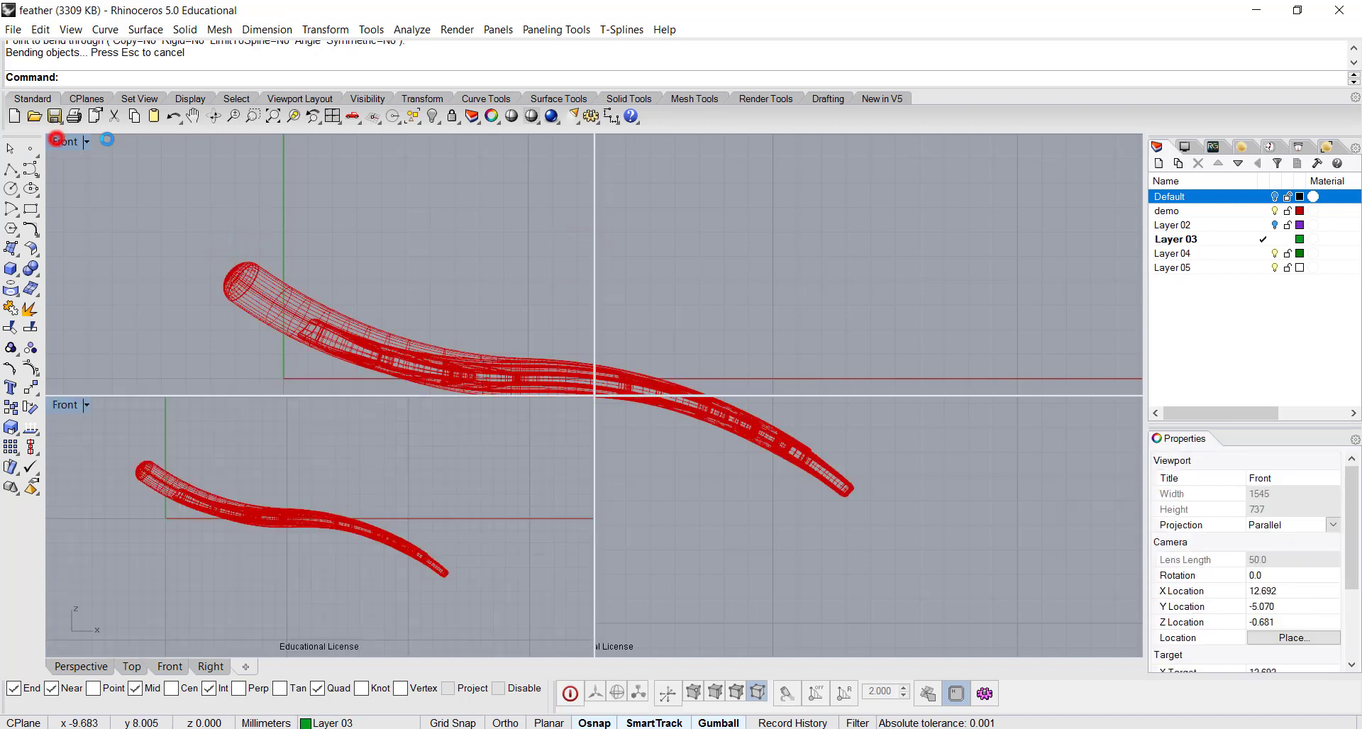
left_click(607, 143)
double_click(607, 143)
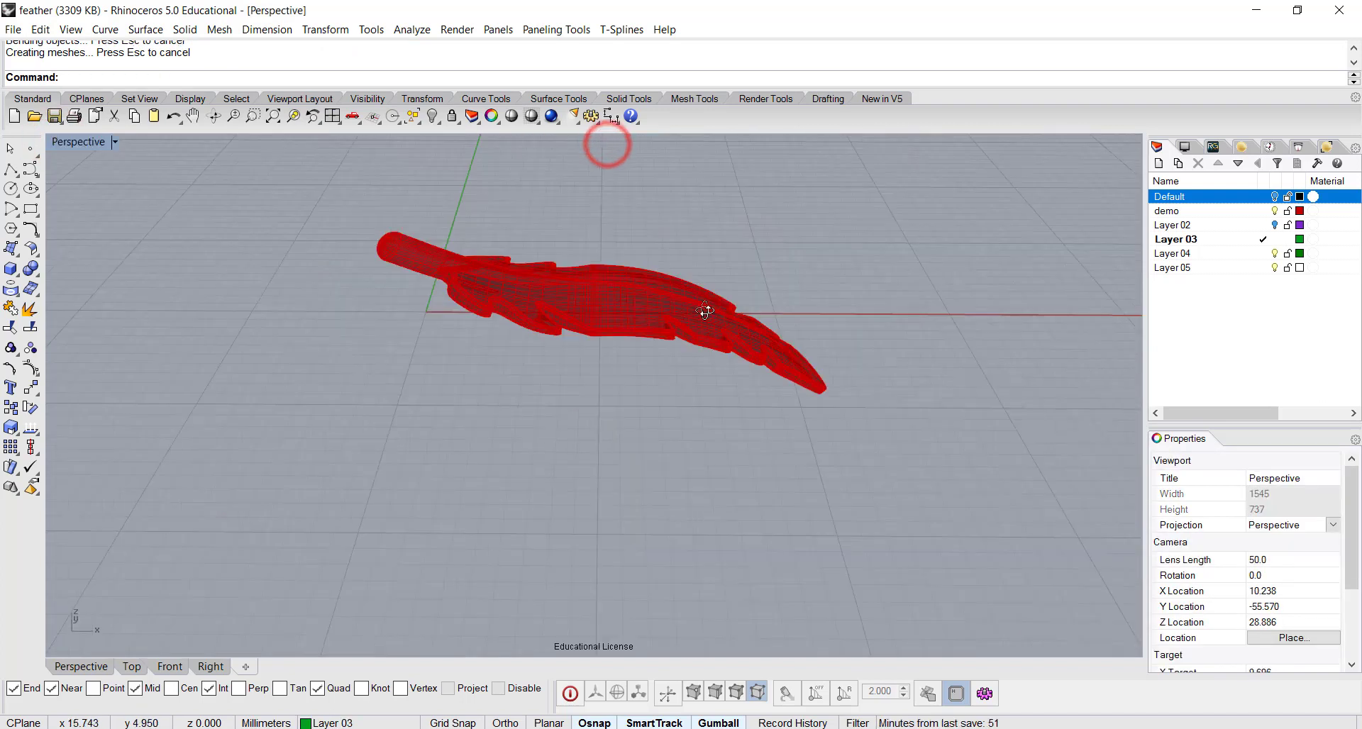
right_click_drag(659, 283, 680, 342)
key("ctrl+z")
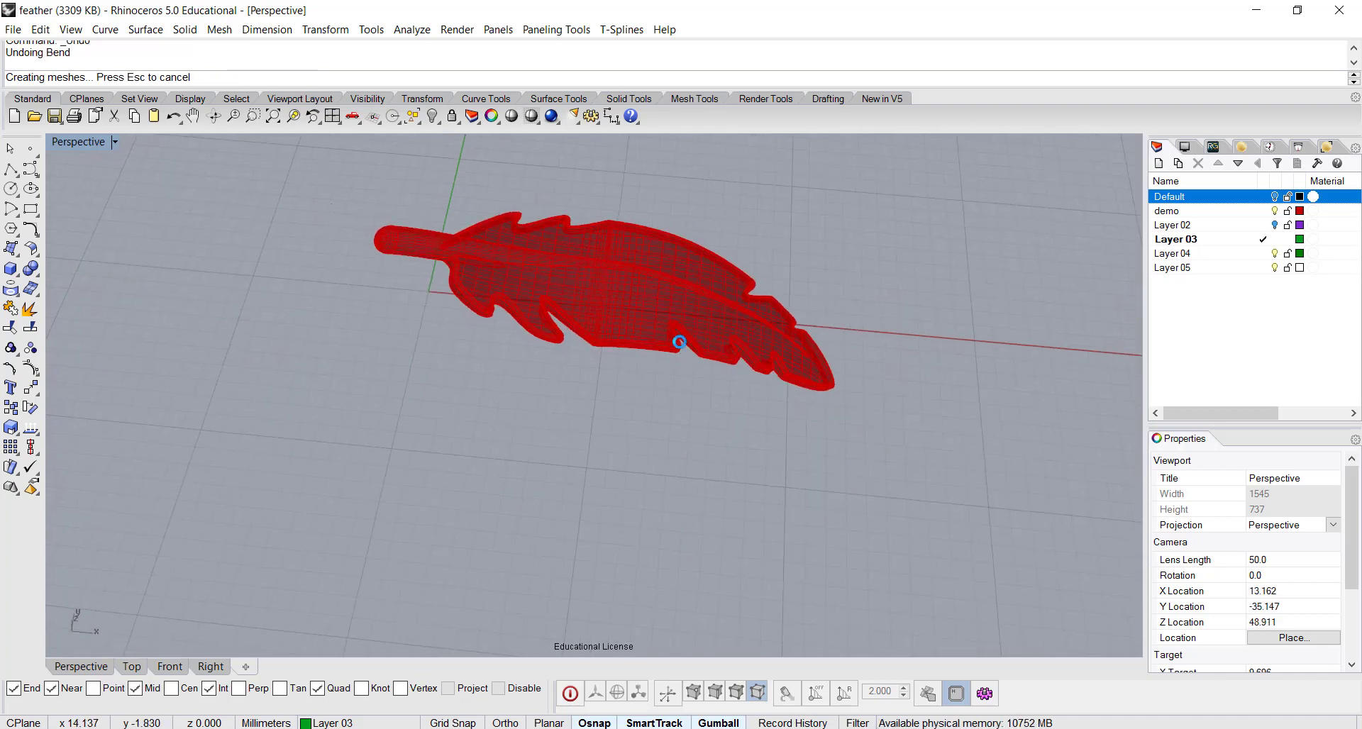
left_click(691, 444)
right_click_drag(715, 338, 738, 301)
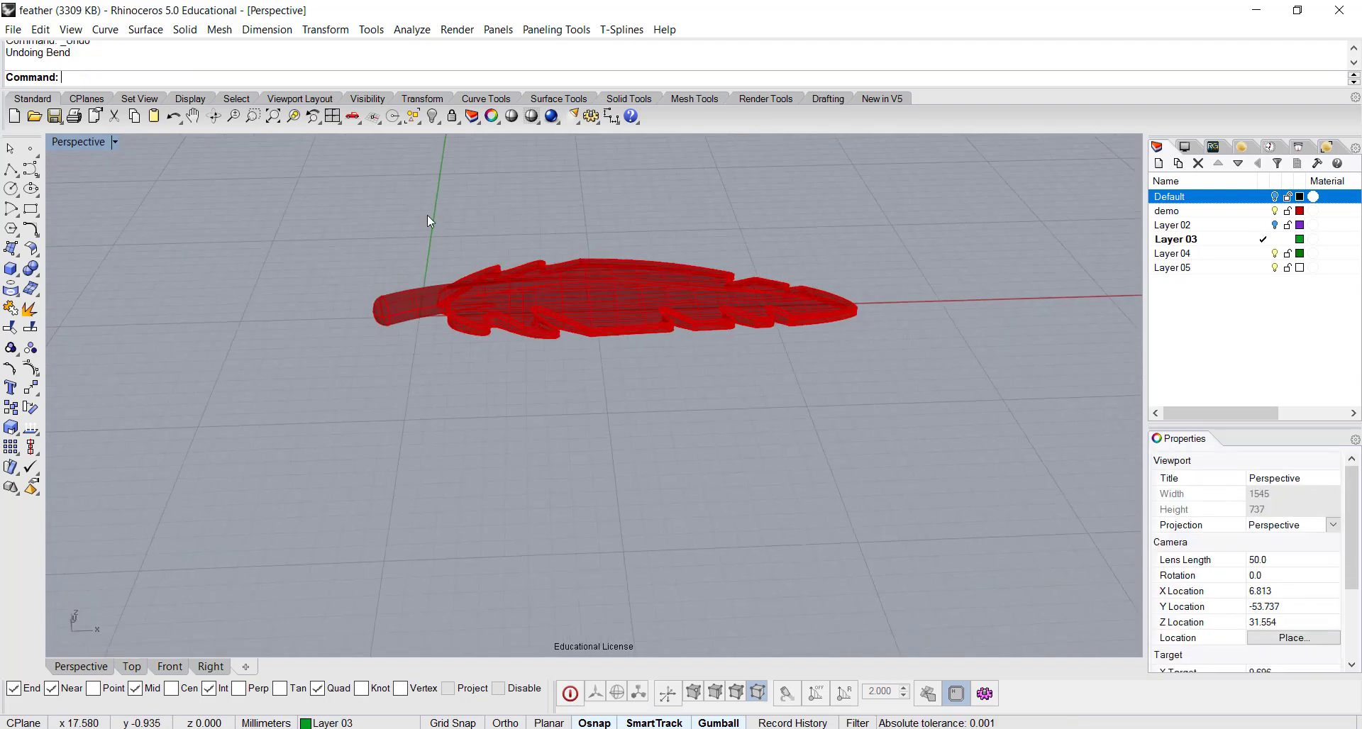
- Draw a wavy four-point control-point curve above the feather in the Front view, extending beyond both of its ends
double_click(59, 141)
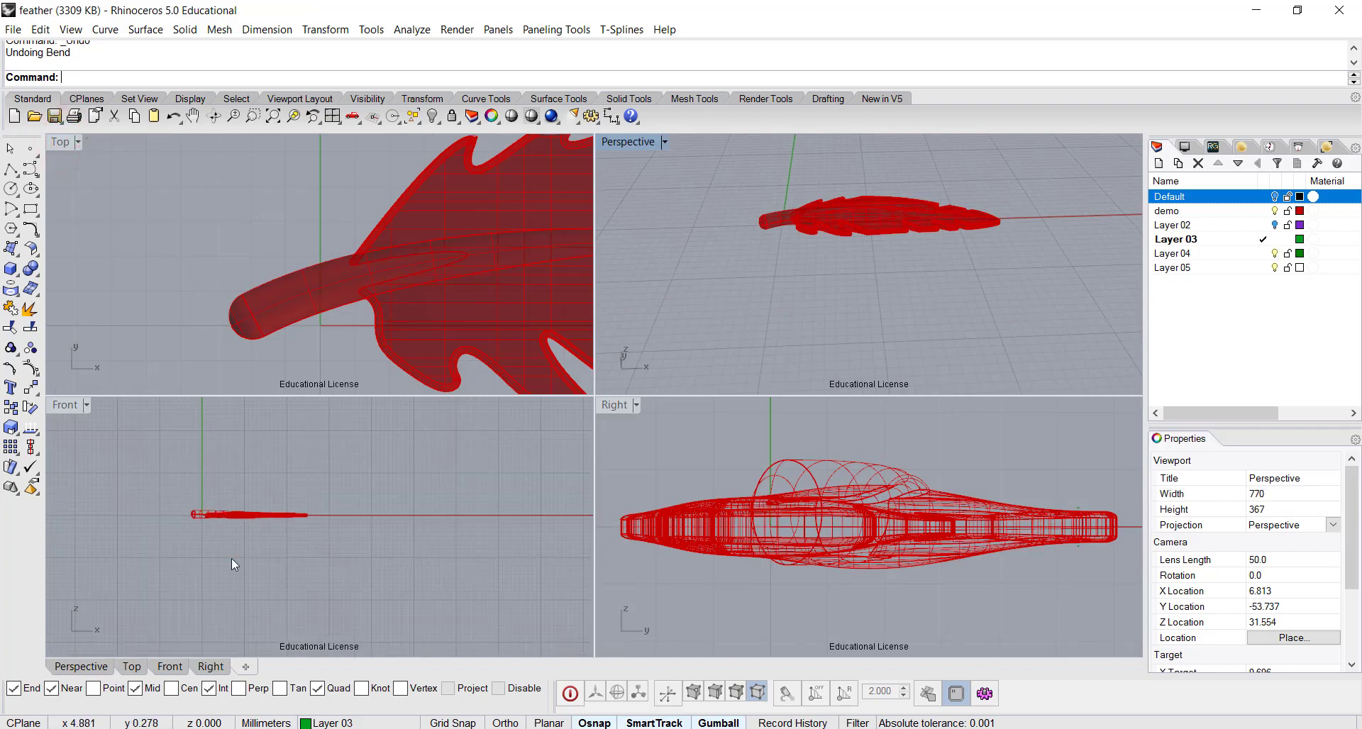
right_click_drag(231, 563, 247, 622)
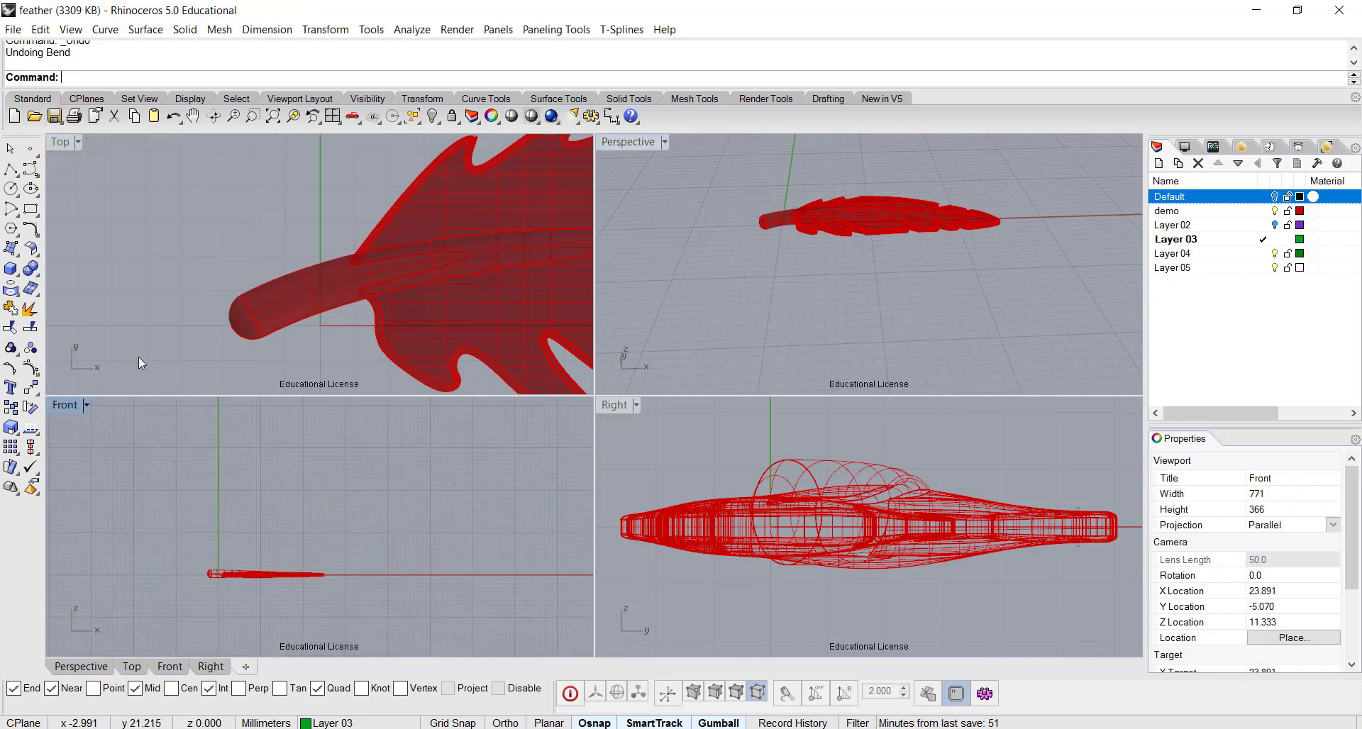
left_click(30, 168)
left_click(138, 537)
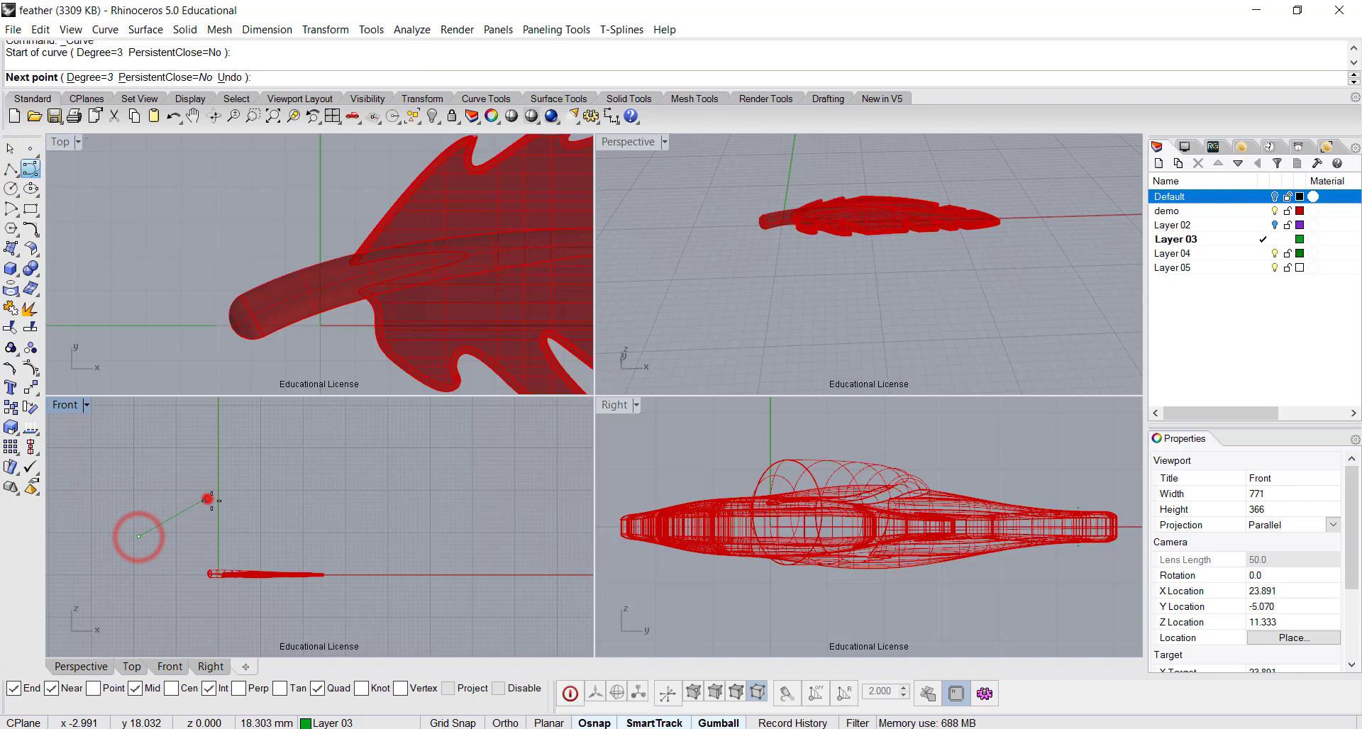
left_click(206, 498)
left_click(309, 553)
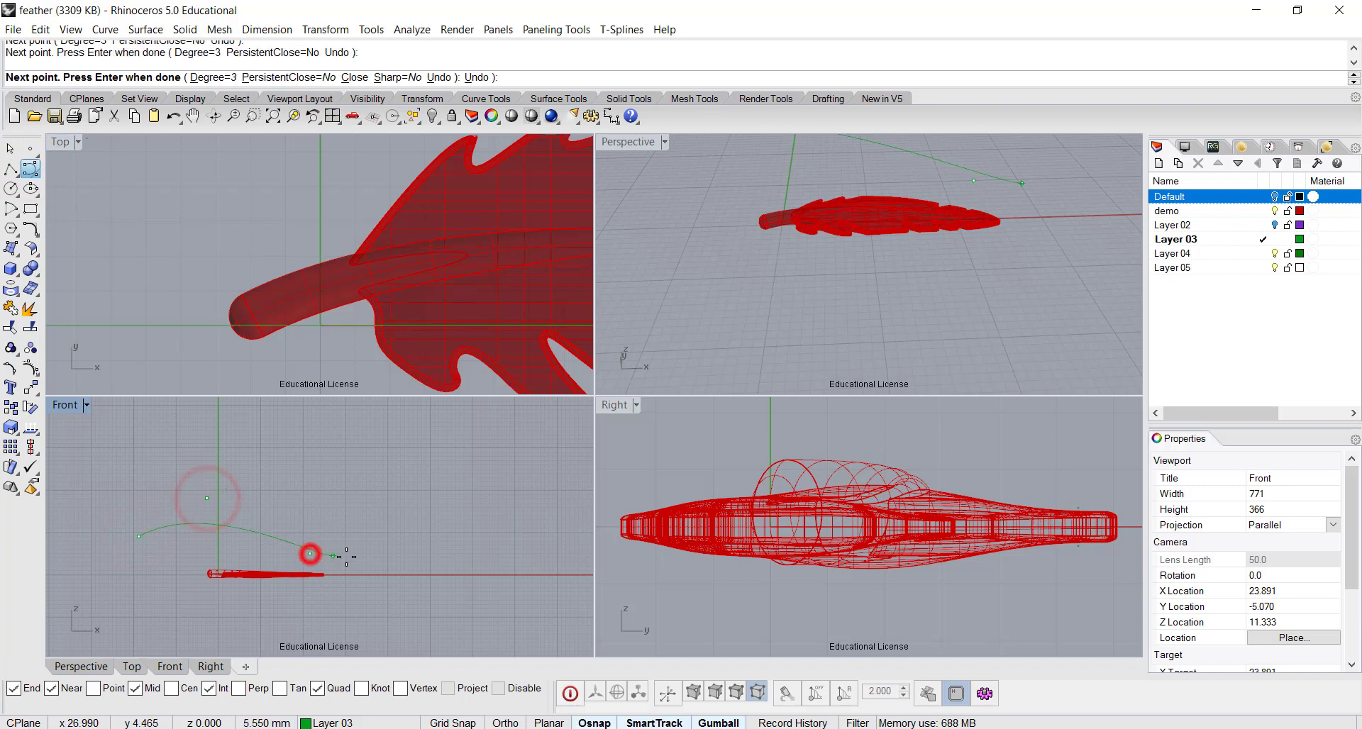
left_click(391, 540)
key("Return")
- Deepen the curve's S-shape by moving its upper inner control point higher and its lower inner control point lower
scroll(305, 539, "up", 3)
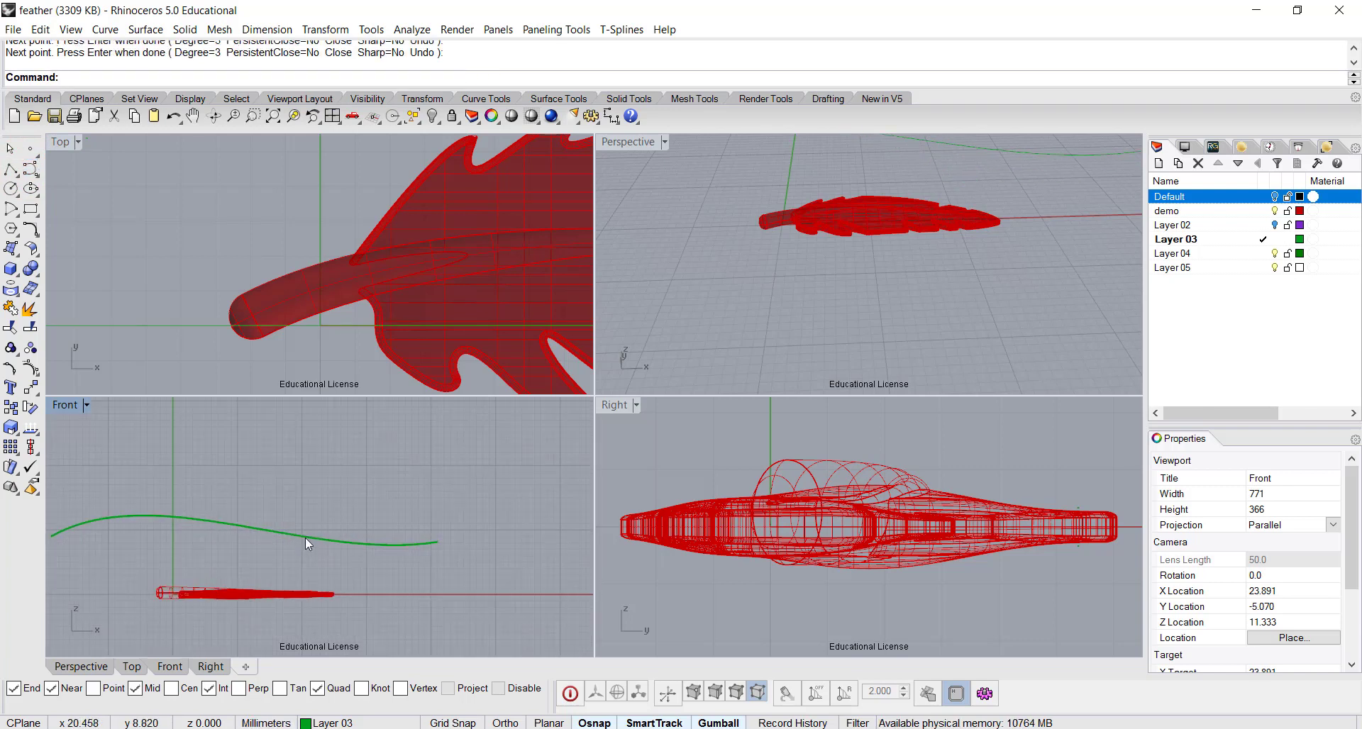
left_click(304, 537)
left_click(30, 367)
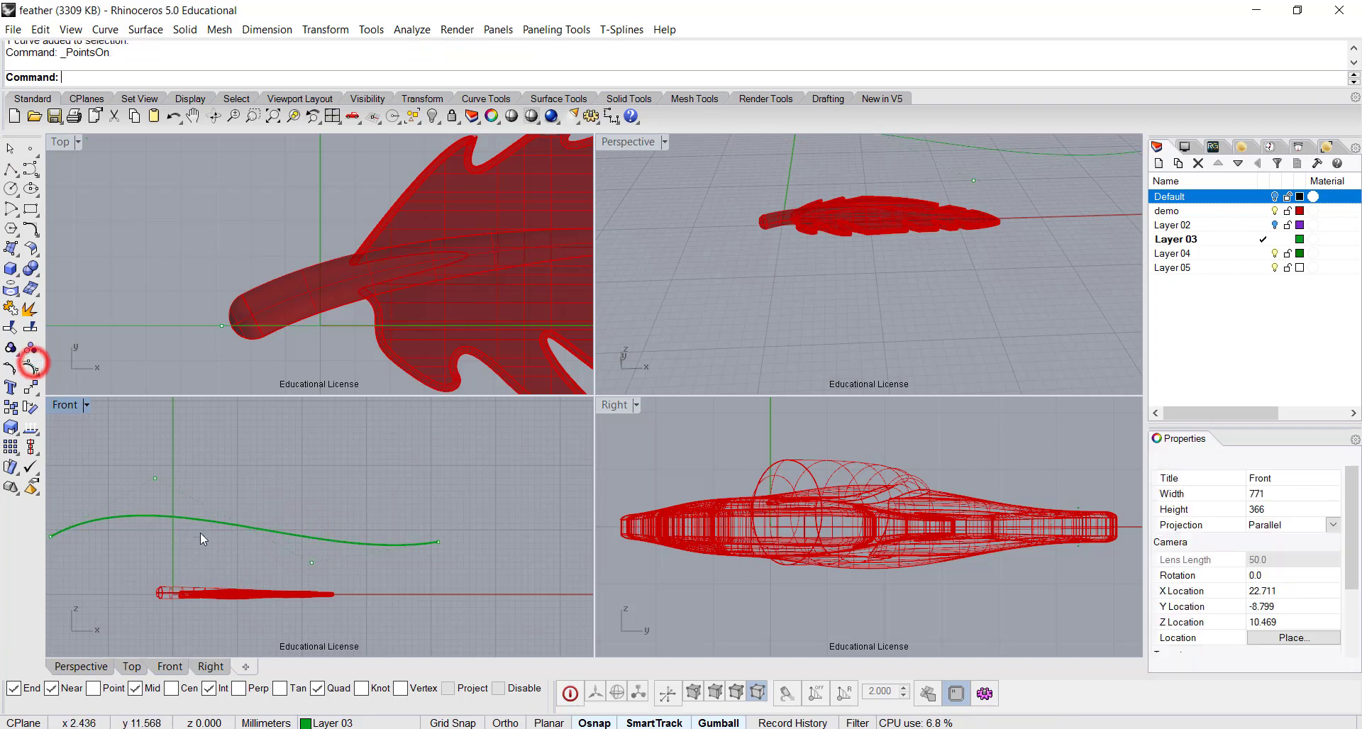
left_click(312, 563)
left_click_drag(310, 513, 310, 553)
left_click_drag(156, 479, 165, 436)
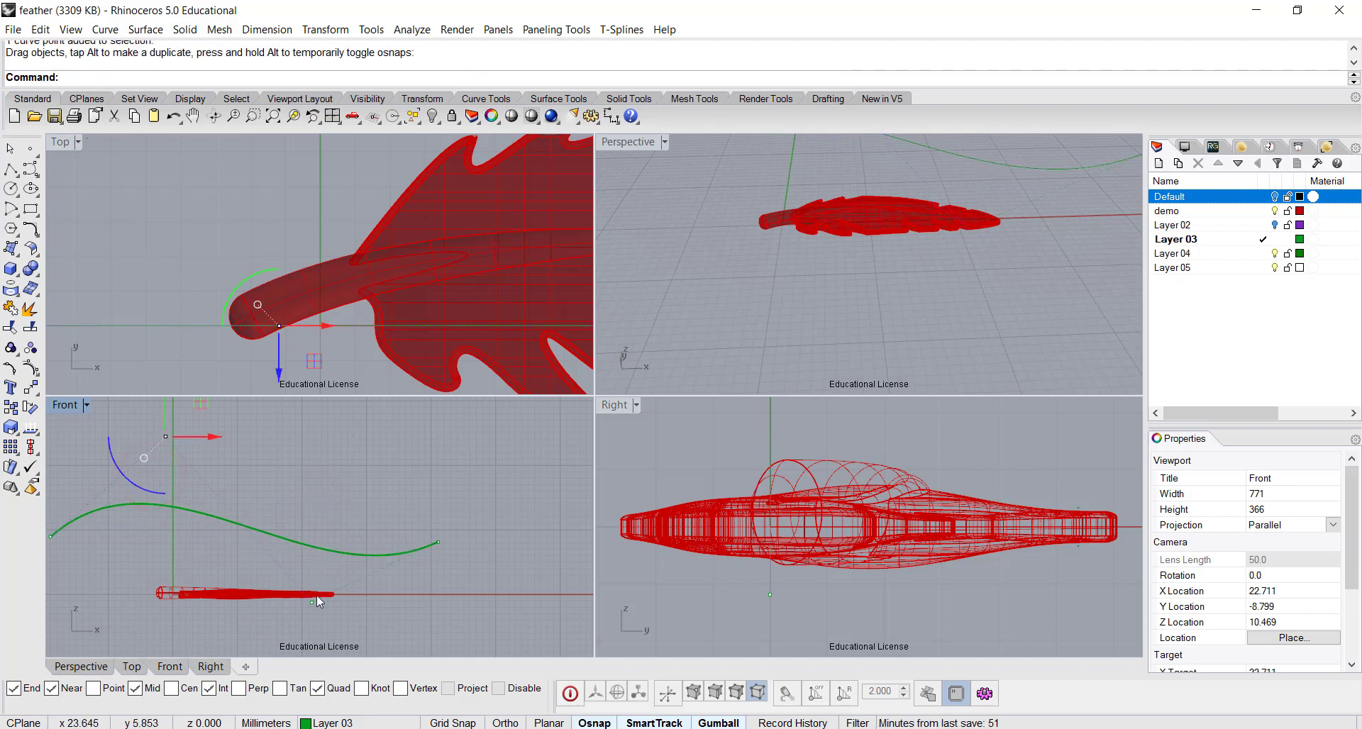
left_click_drag(312, 602, 307, 632)
left_click(418, 614)
right_click_drag(367, 459, 360, 451)
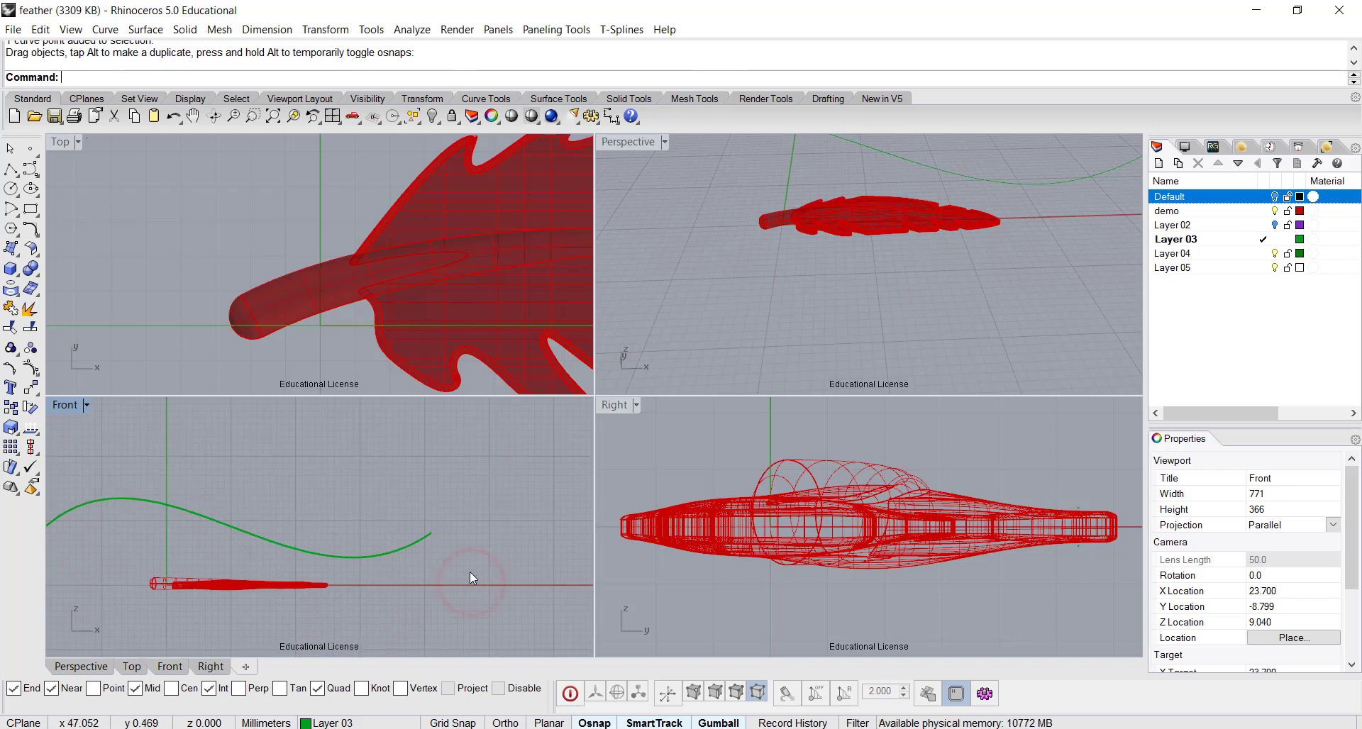
- Extrude the wavy curve straight to both sides as an open surface wider than the feather
scroll(394, 307, "down", 5)
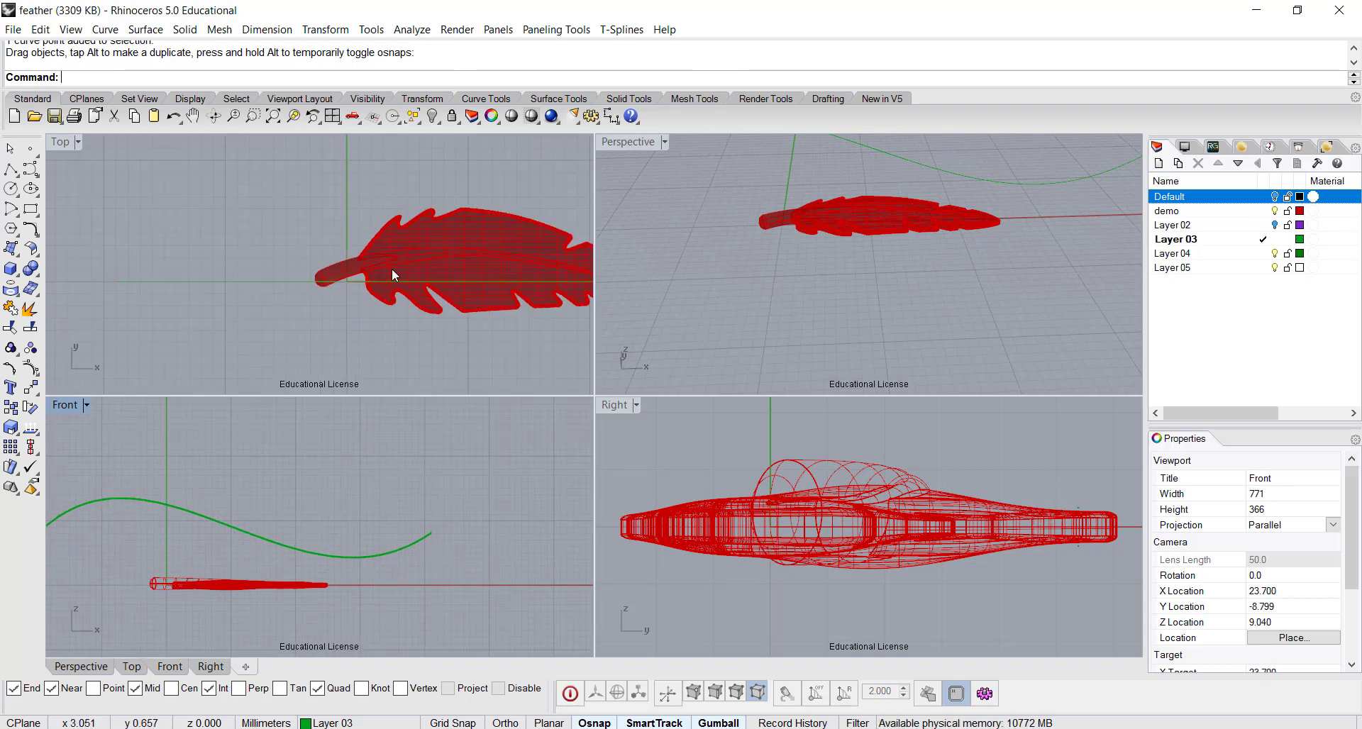
scroll(308, 284, "down", 3)
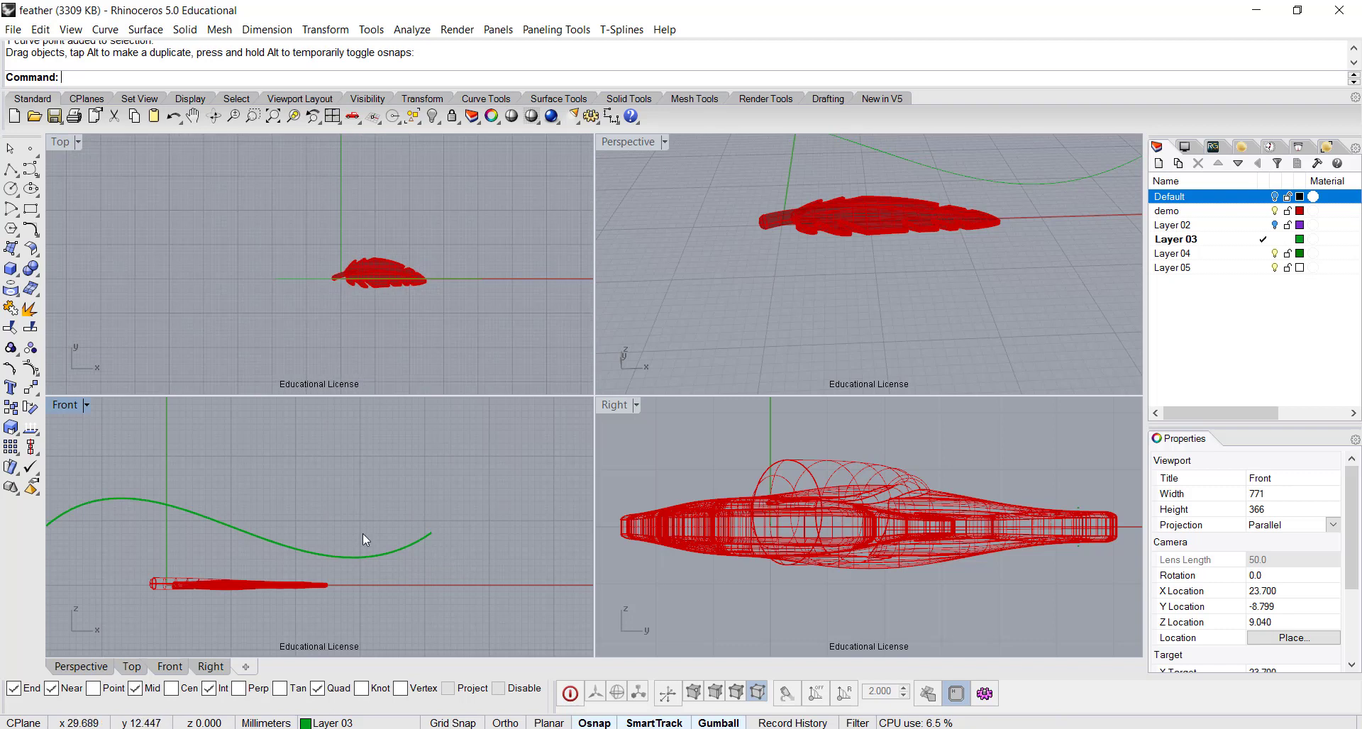
left_click(372, 557)
left_click(147, 30)
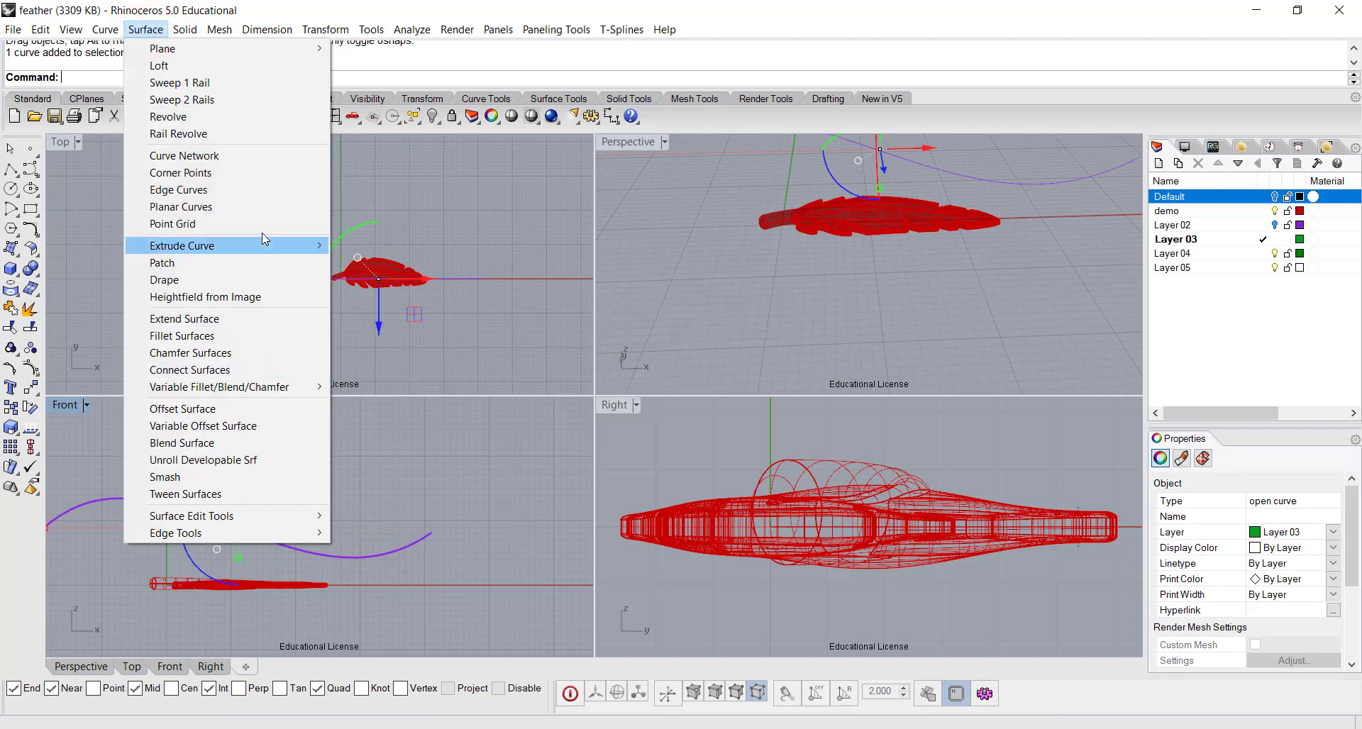
mouse_move(261, 244)
left_click(359, 247)
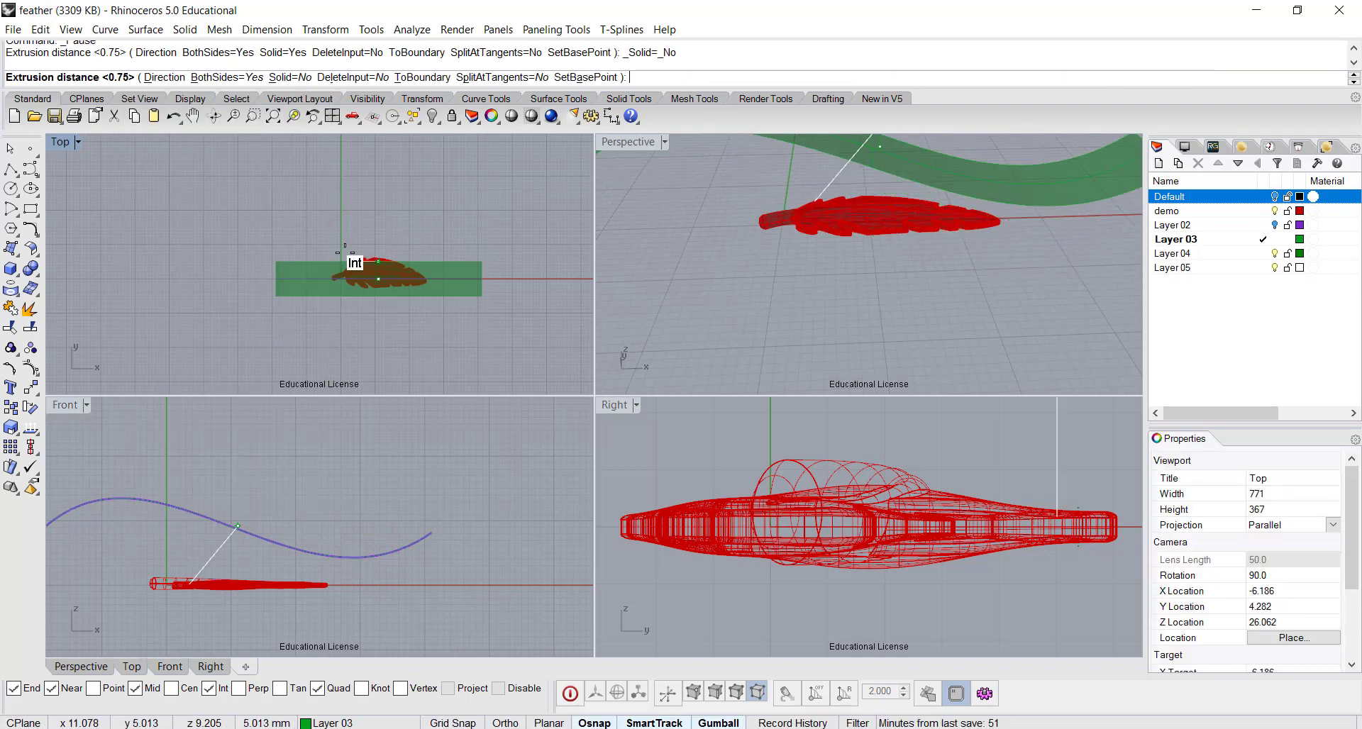
scroll(342, 247, "up", 5)
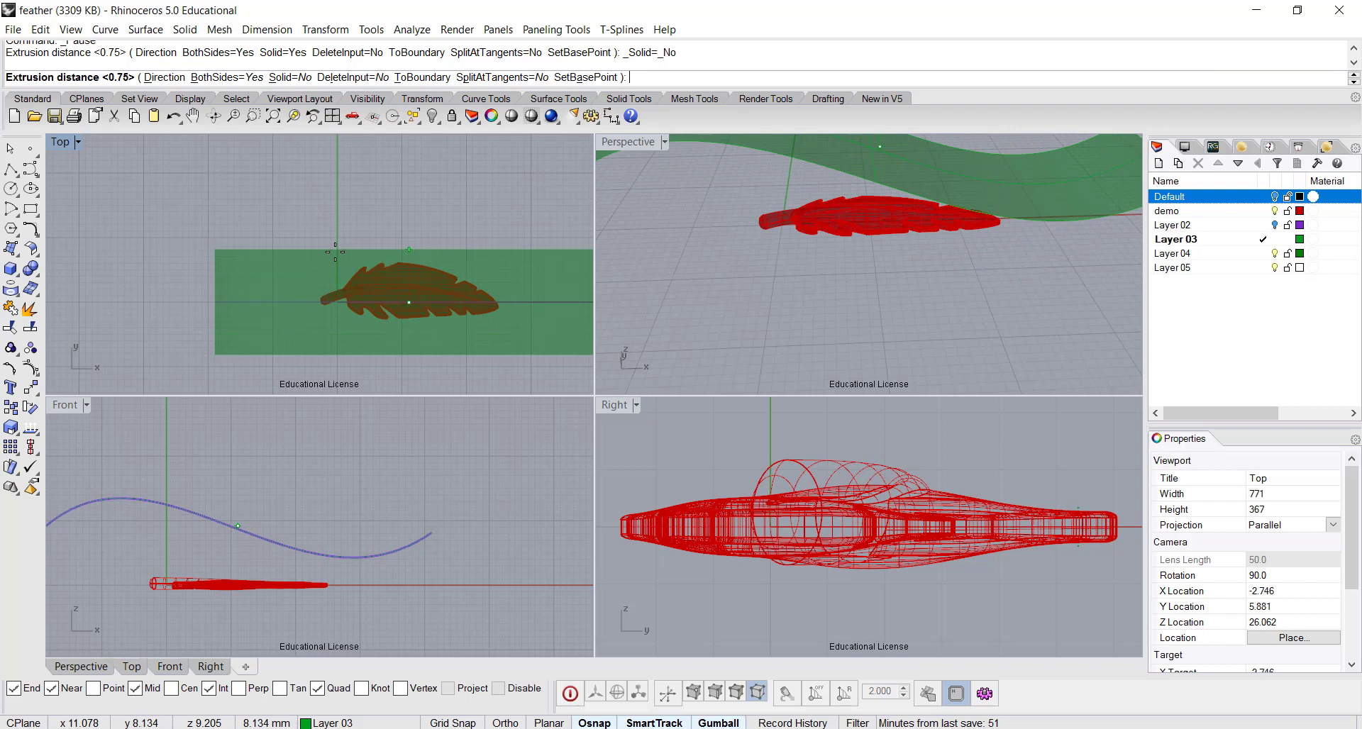
left_click(329, 257)
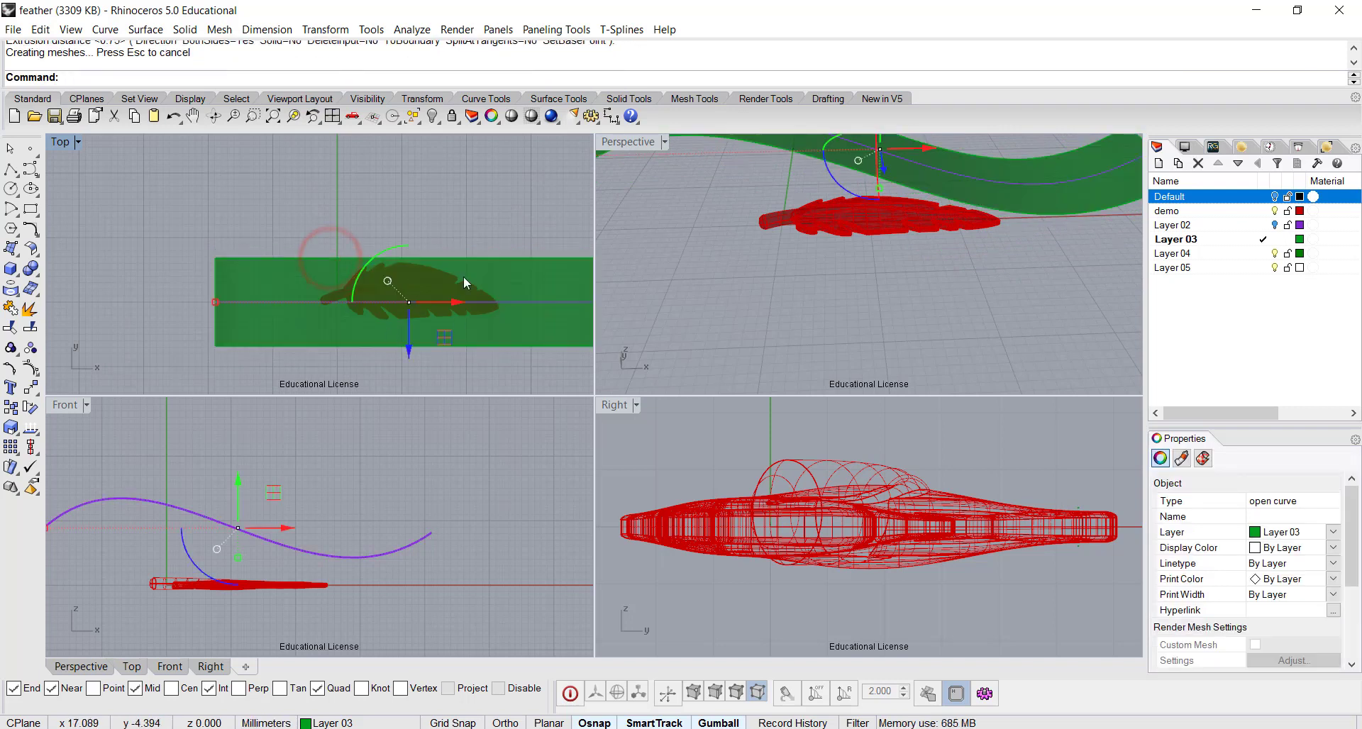
- Shift the extruded wavy surface slightly along Y in the Top view so it is centred over the feather
left_click(517, 279)
left_click_drag(412, 257, 409, 246)
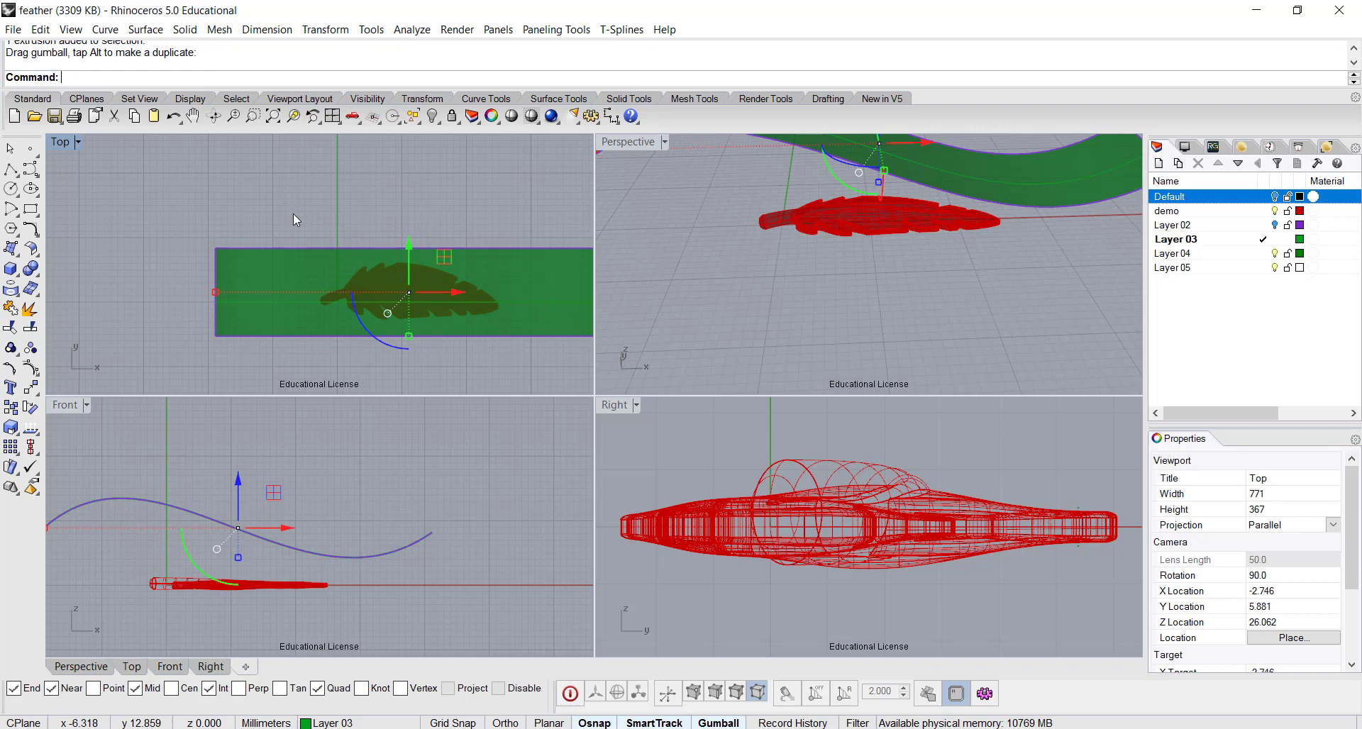
left_click(346, 198)
right_click_drag(912, 285, 915, 316)
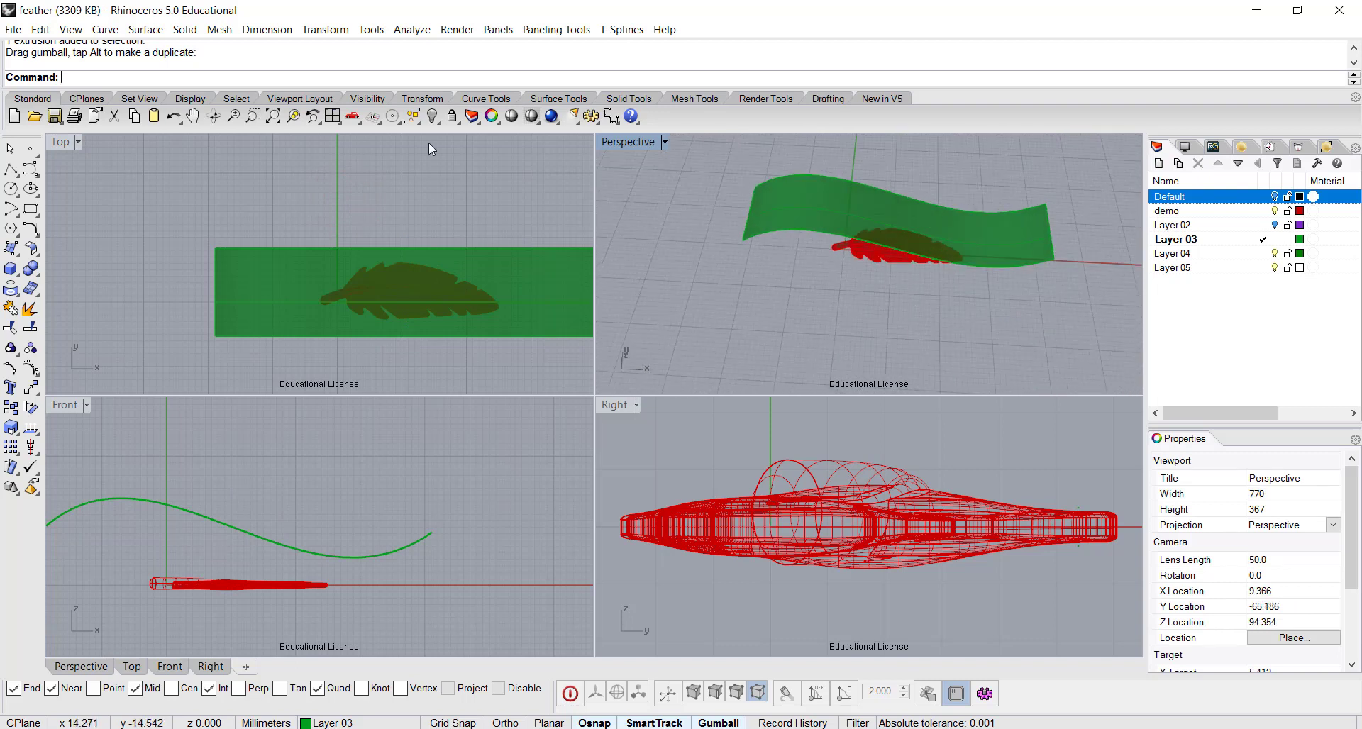
- Create UV curves from the wavy surface to get its flattened rectangular outline on the construction plane
left_click(144, 29)
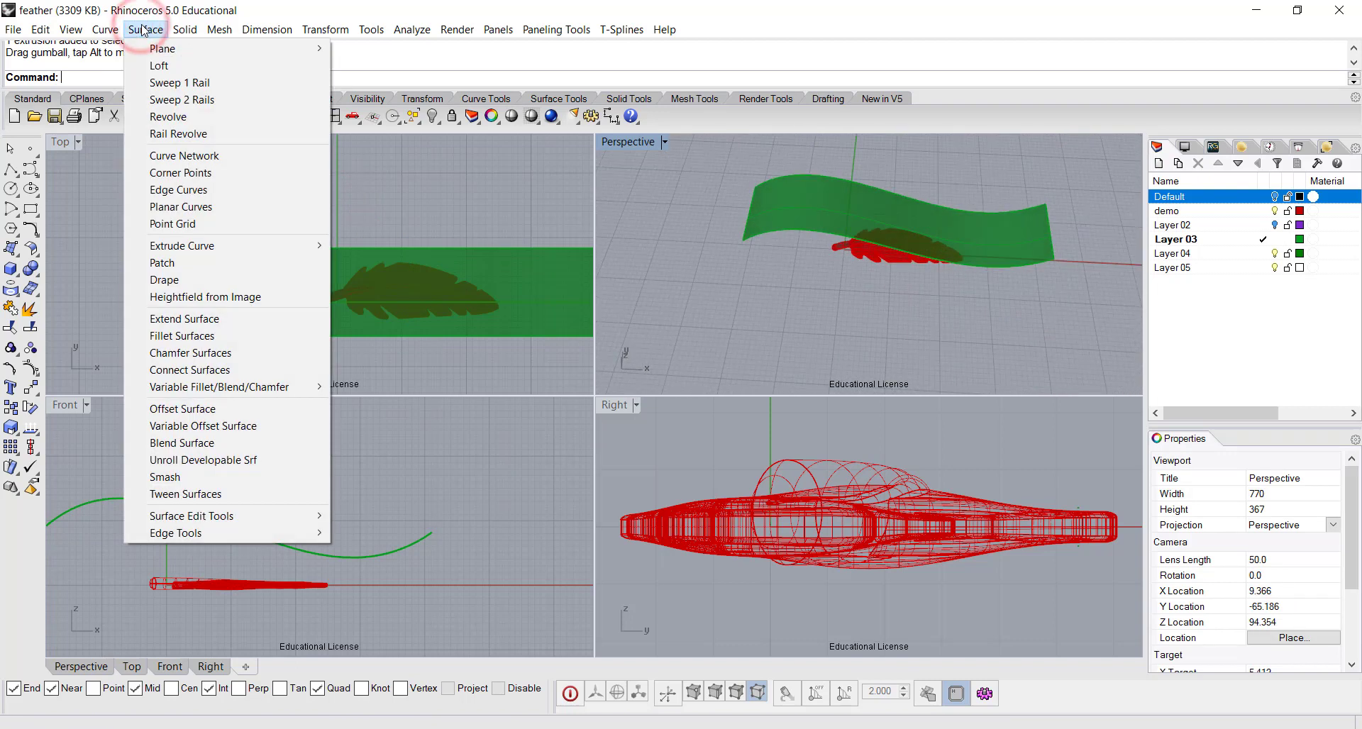
mouse_move(114, 31)
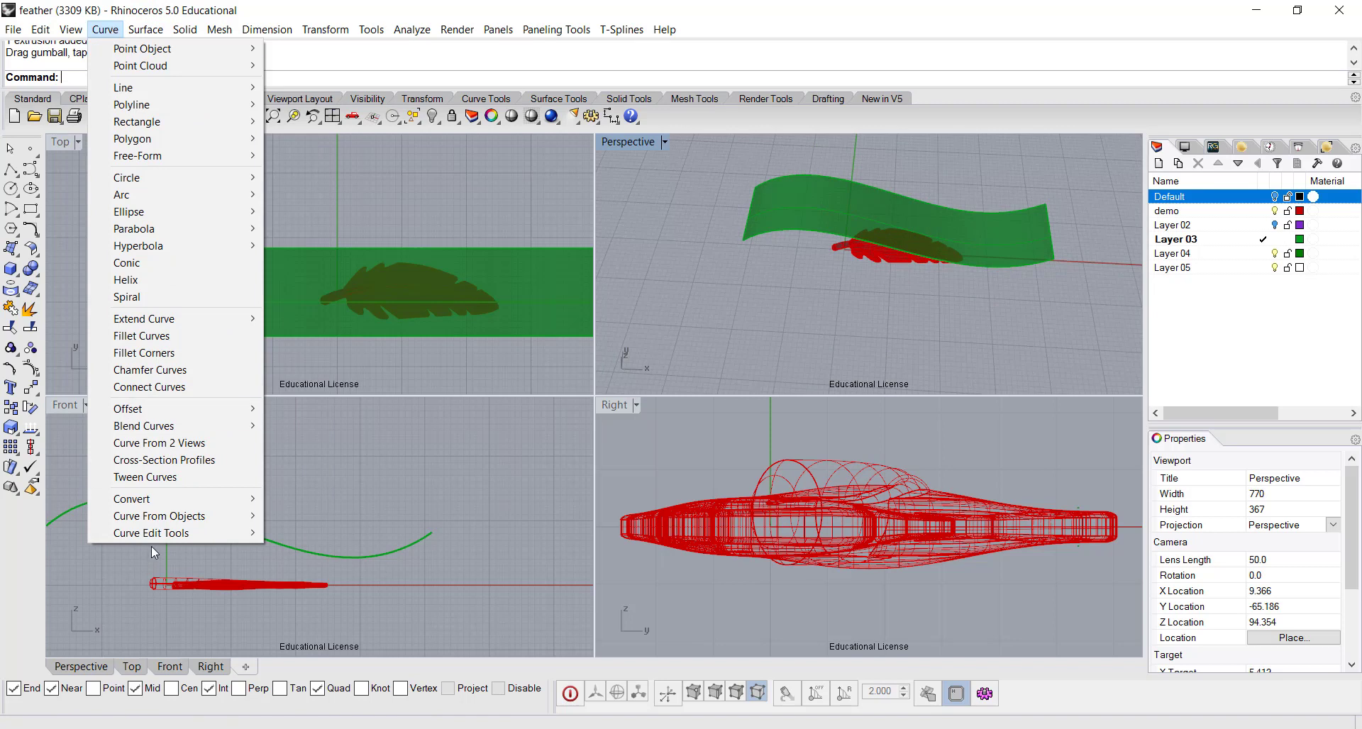
mouse_move(162, 521)
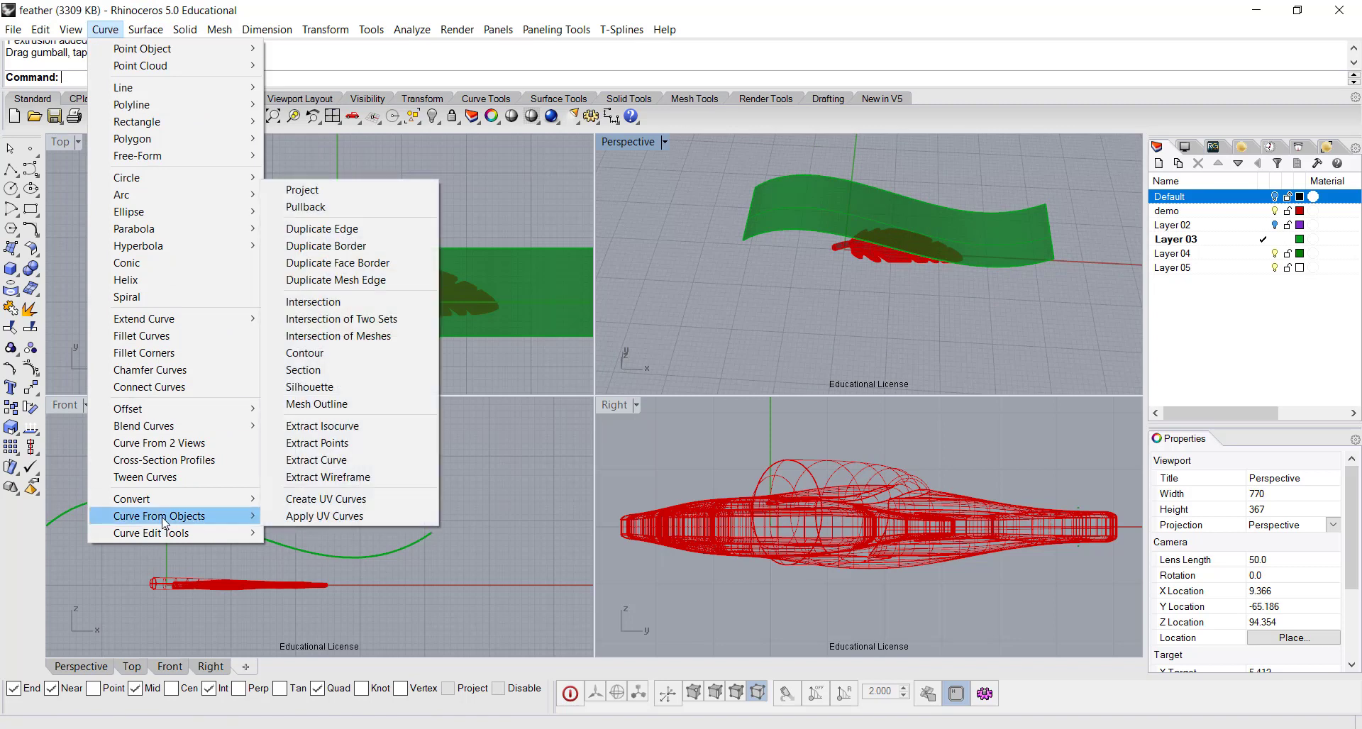
left_click(323, 500)
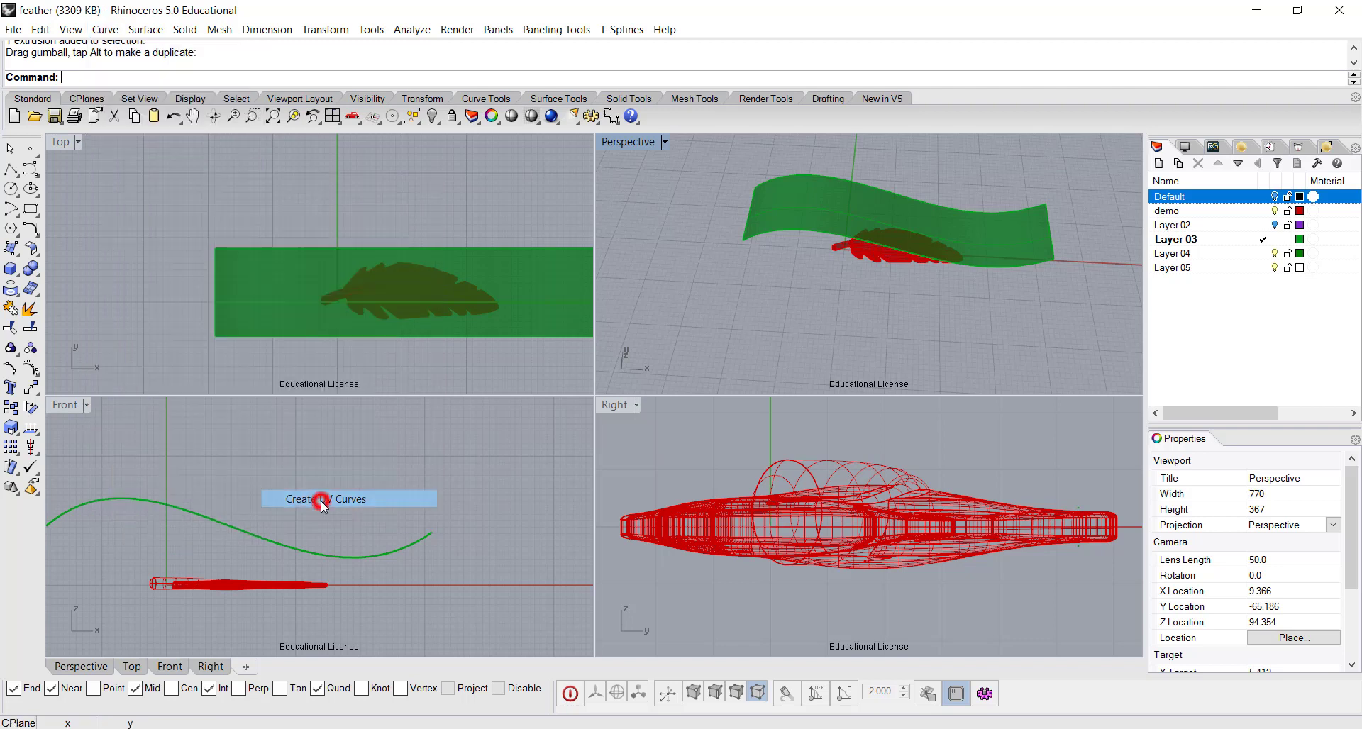
left_click(531, 272)
key("Return")
right_click_drag(867, 206, 904, 318)
right_click_drag(819, 337, 773, 236)
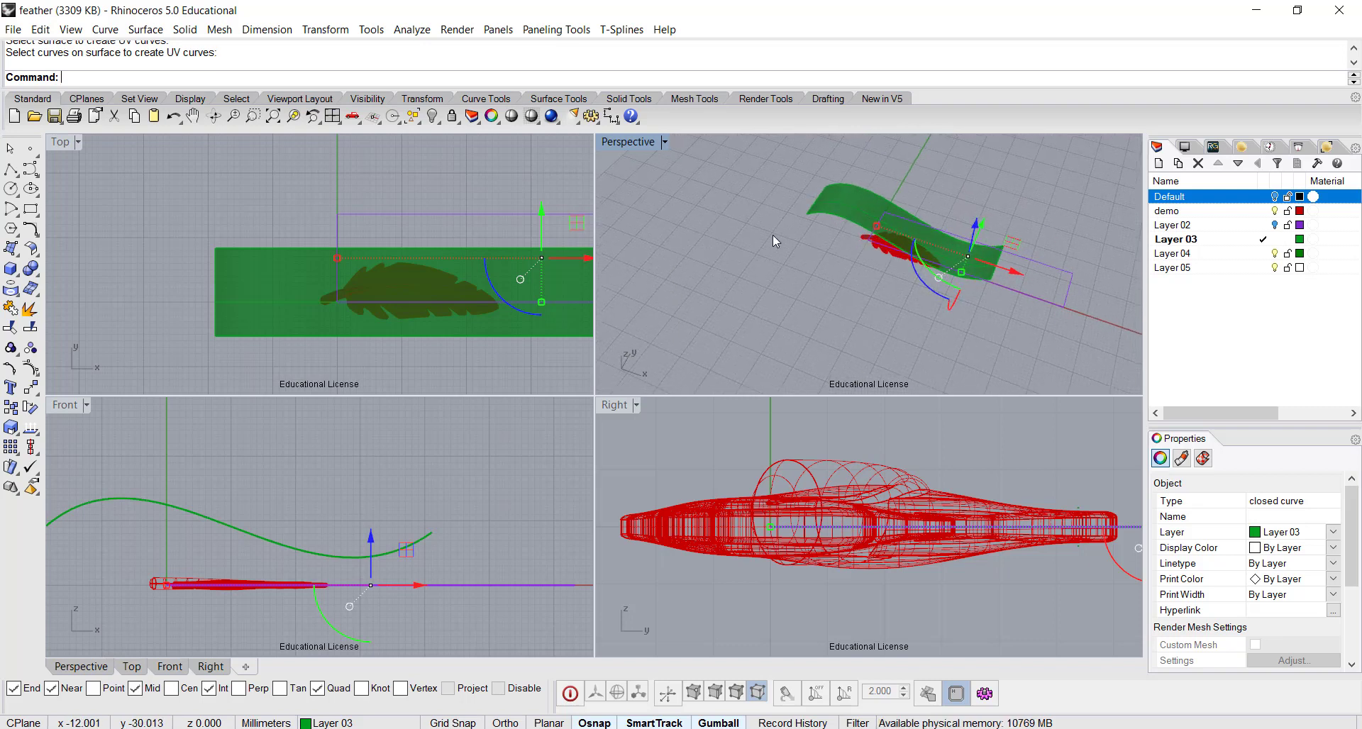
- Move the wavy surface along negative Y, well clear of the feather and the flat rectangle
left_click(832, 193)
left_click_drag(915, 198, 983, 310)
left_click(982, 310)
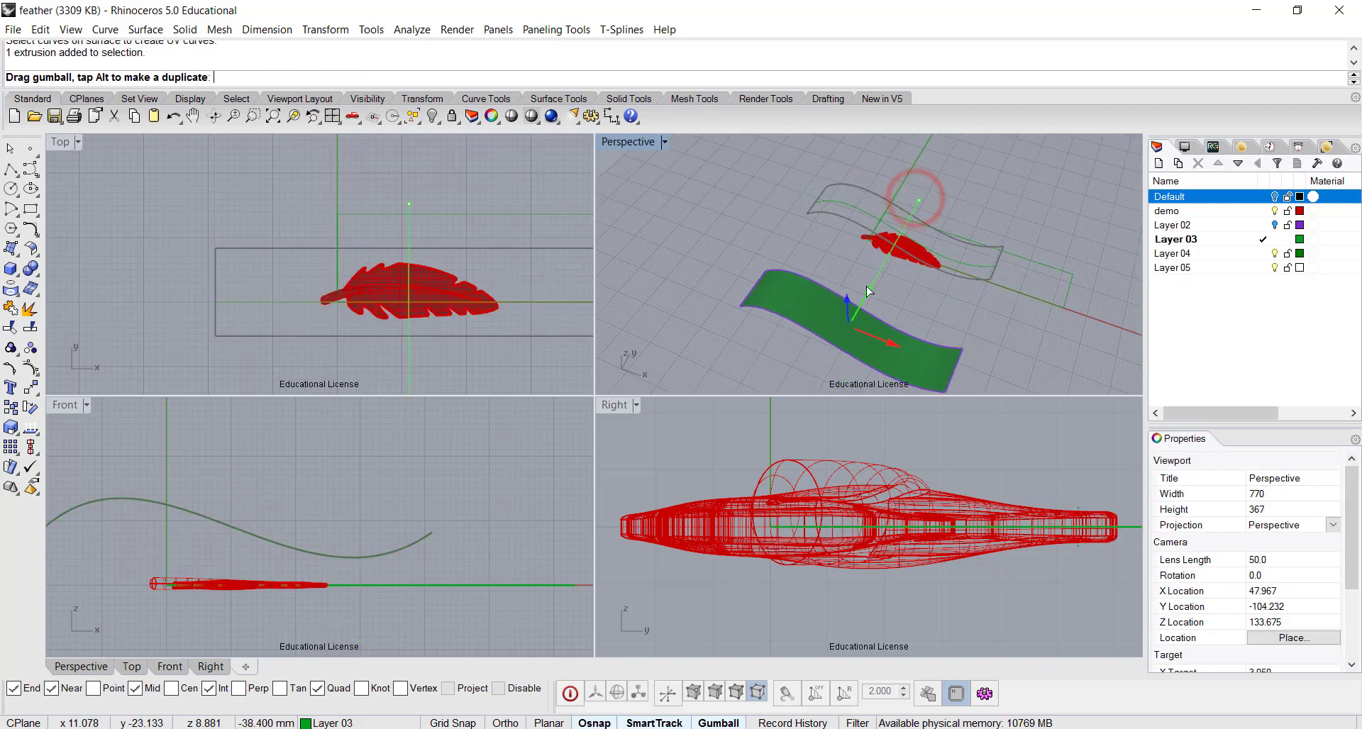
- Fill the flat UV rectangle with a planar surface in the maximized Perspective view
double_click(627, 141)
scroll(641, 337, "up", 3)
right_click_drag(841, 376, 770, 307)
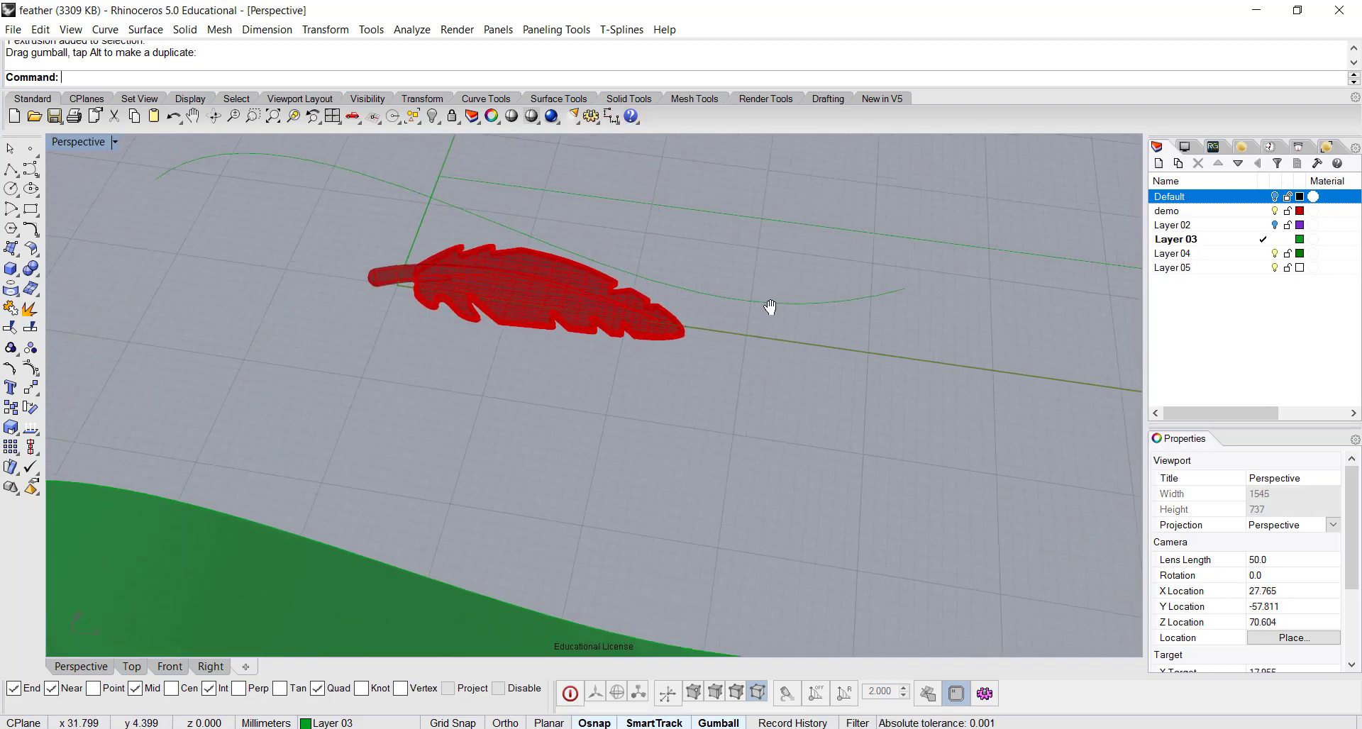
left_click(946, 253)
scroll(908, 399, "down", 4)
right_click_drag(871, 421, 782, 430, "shift")
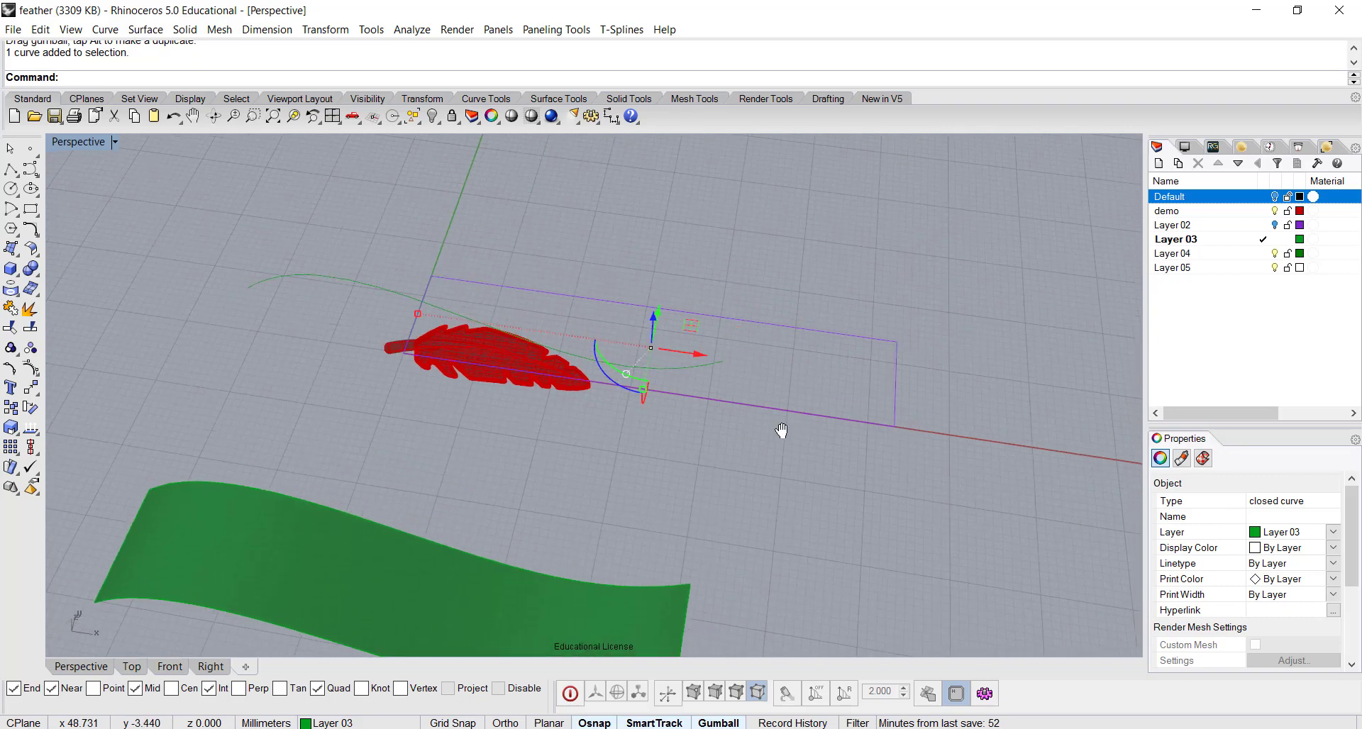
left_click(13, 249)
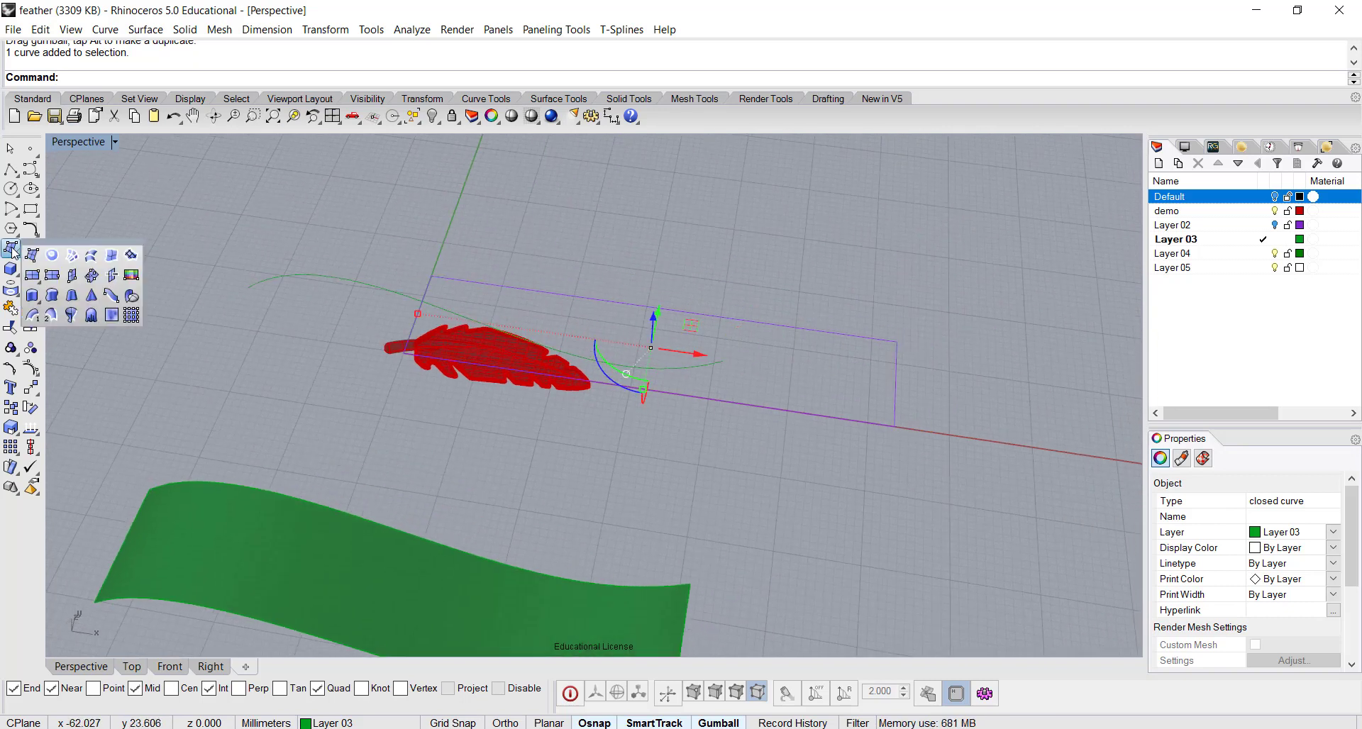
left_click(51, 257)
- Move the red feather in the ground plane so it sits centred on the flat rectangular surface
mouse_move(739, 380)
right_mouse_down()
mouse_move(746, 347)
mouse_move(748, 401)
mouse_move(742, 352)
mouse_move(683, 342)
mouse_move(742, 404)
right_mouse_up()
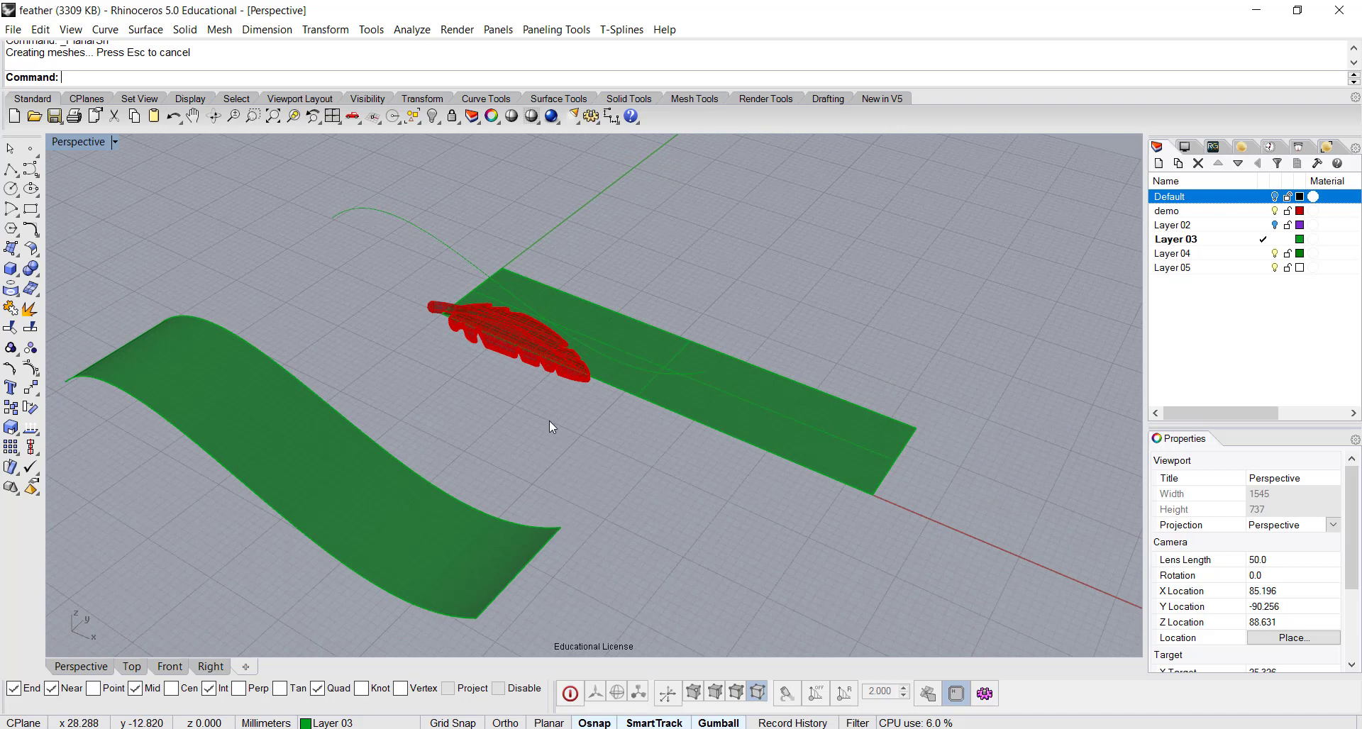
right_click_drag(549, 425, 546, 403)
left_click(505, 391)
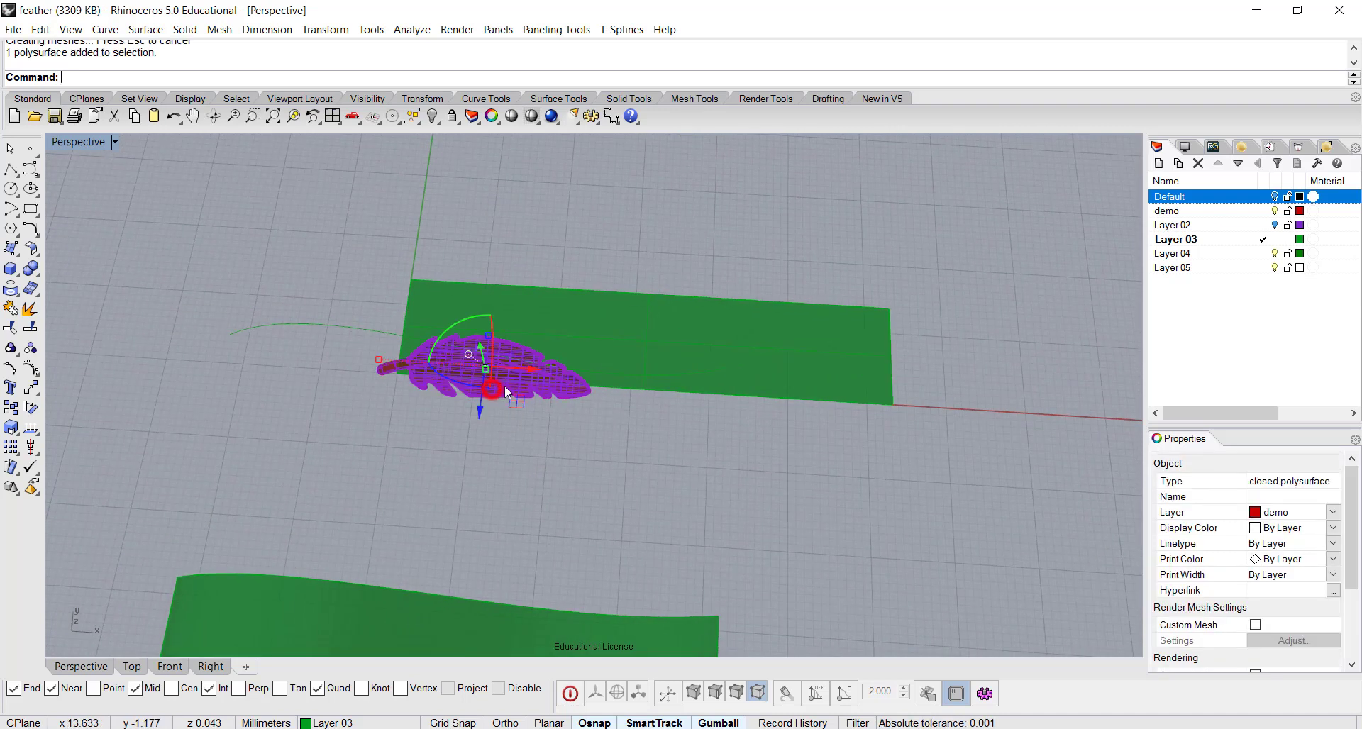
left_click_drag(505, 391, 653, 355)
key("ctrl+z")
right_click_drag(766, 458, 569, 397)
left_click_drag(565, 406, 564, 405)
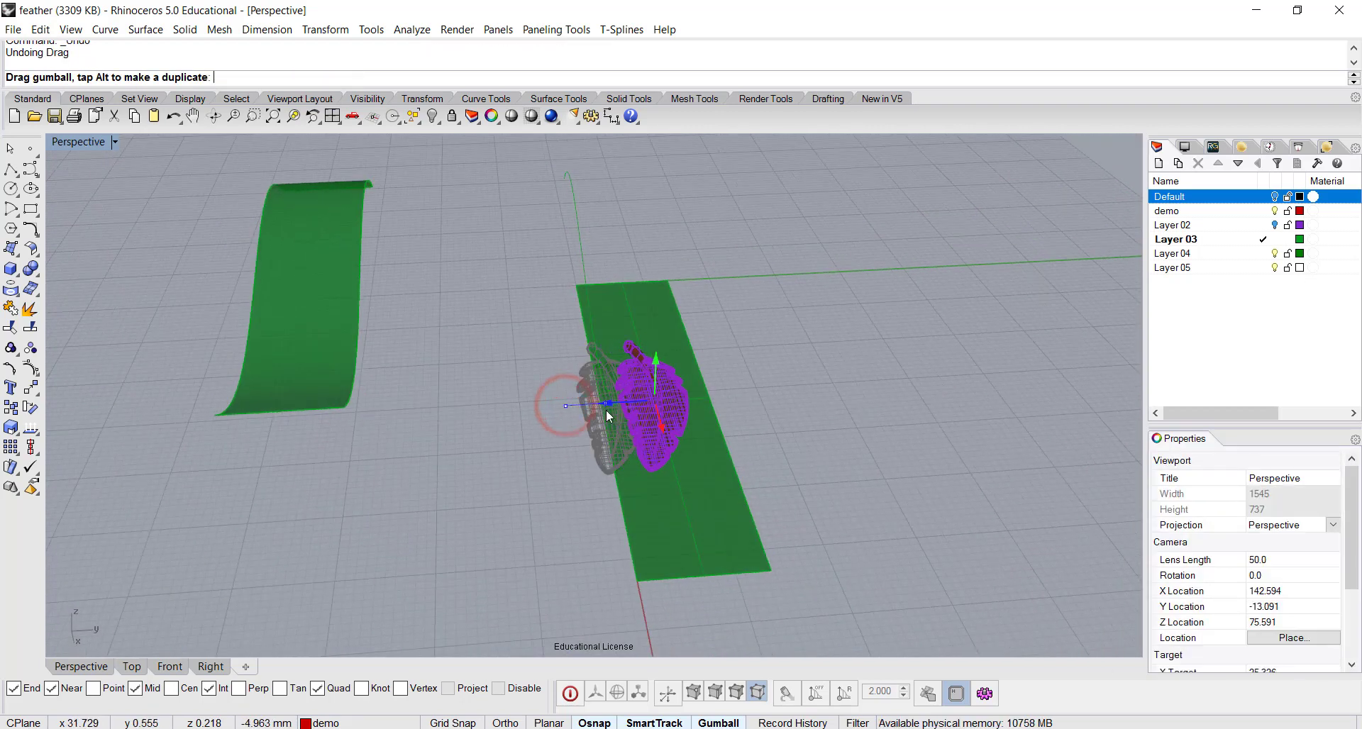
mouse_move(548, 488)
right_mouse_down()
mouse_move(576, 525)
mouse_move(648, 538)
right_mouse_up()
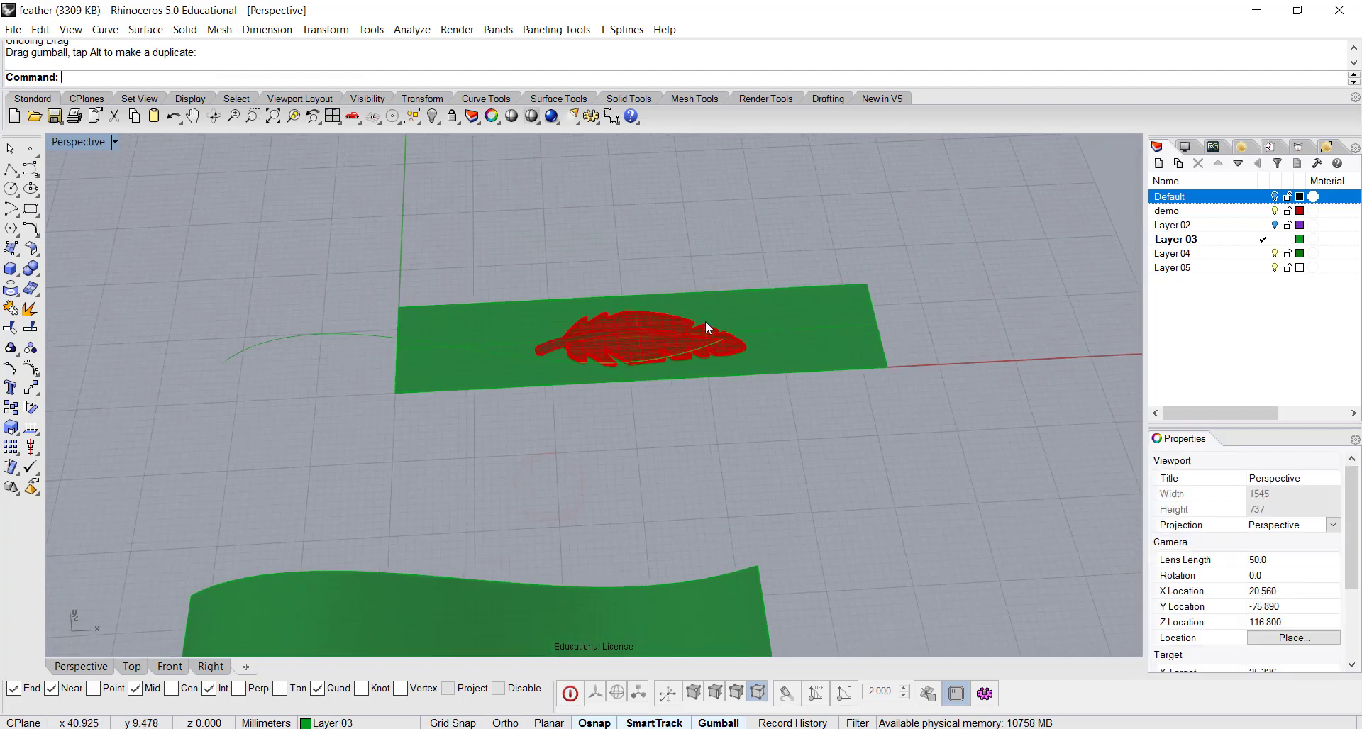
- Move the feather along positive X towards the far end of the flat rectangle
left_click(695, 325)
left_click_drag(702, 335, 780, 349)
right_click_drag(722, 472, 532, 513)
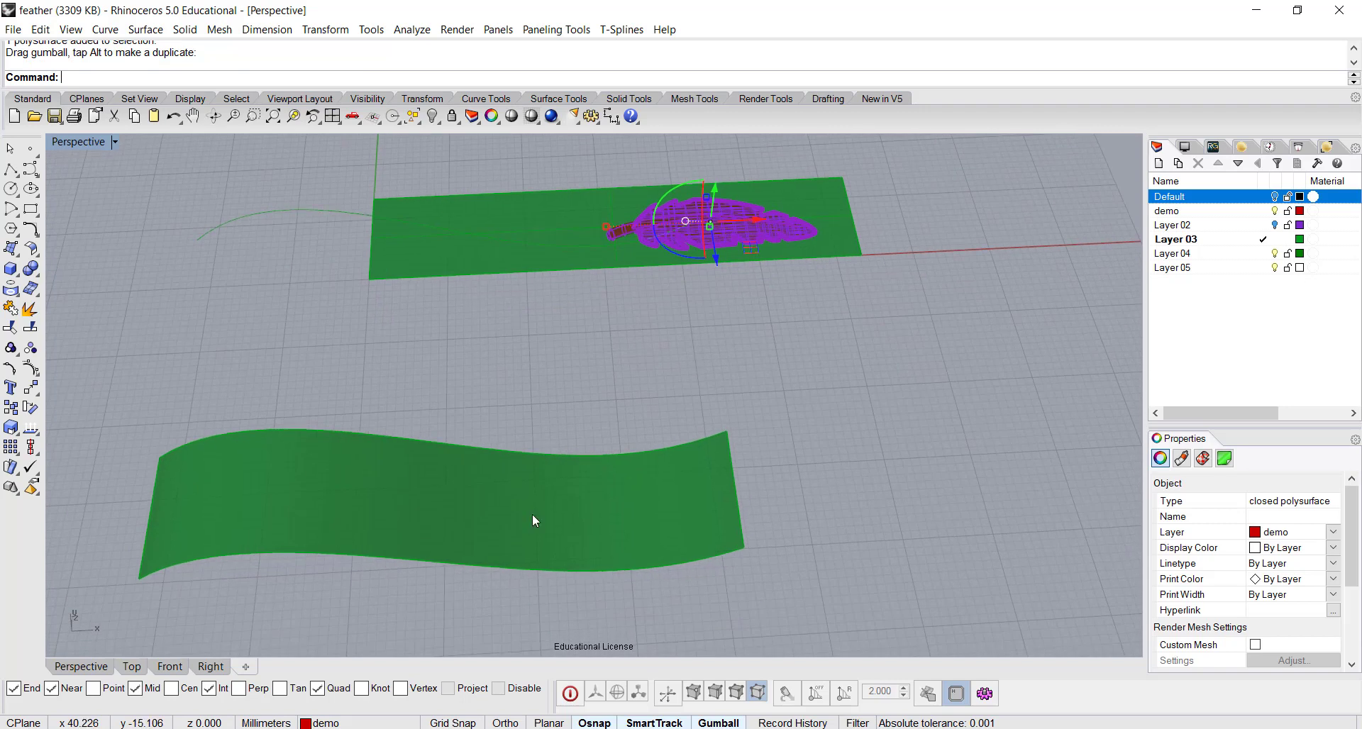
left_click(563, 504)
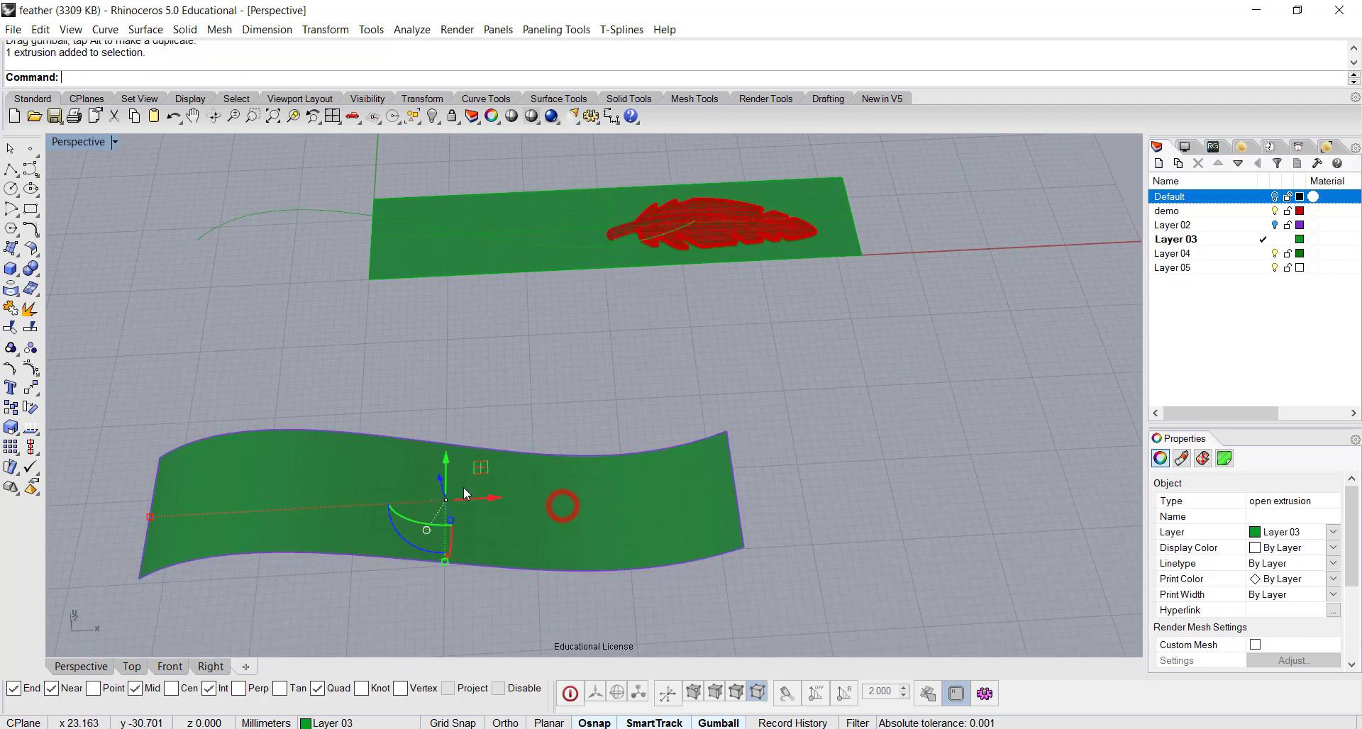
left_click(851, 398)
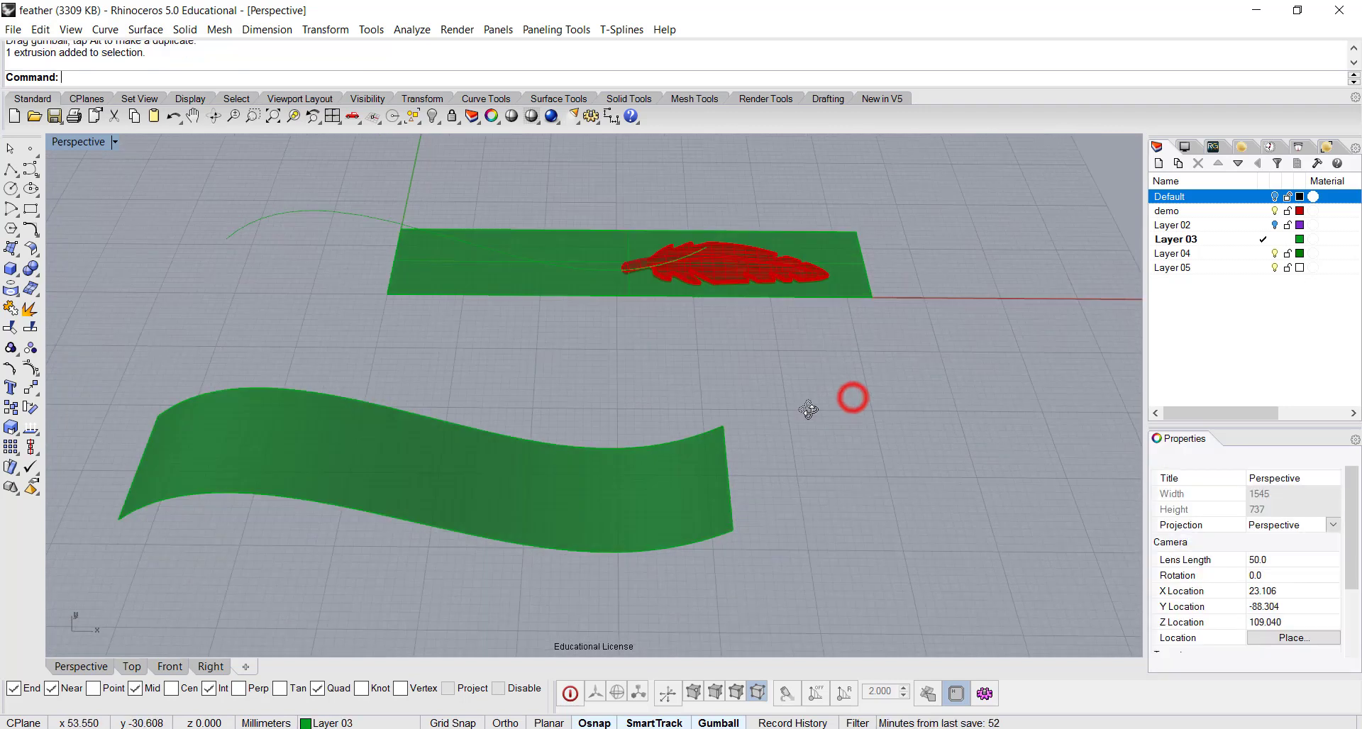
- Try shifting the feather from its place on the flat rectangle, and undo the move
mouse_move(806, 404)
right_mouse_down()
mouse_move(773, 386)
mouse_move(775, 358)
mouse_move(801, 422)
mouse_move(729, 402)
mouse_move(732, 431)
right_mouse_up()
scroll(801, 418, "up", 5)
left_click(728, 450)
left_click_drag(730, 458, 804, 357)
left_click(805, 357)
right_click_drag(804, 357, 493, 527)
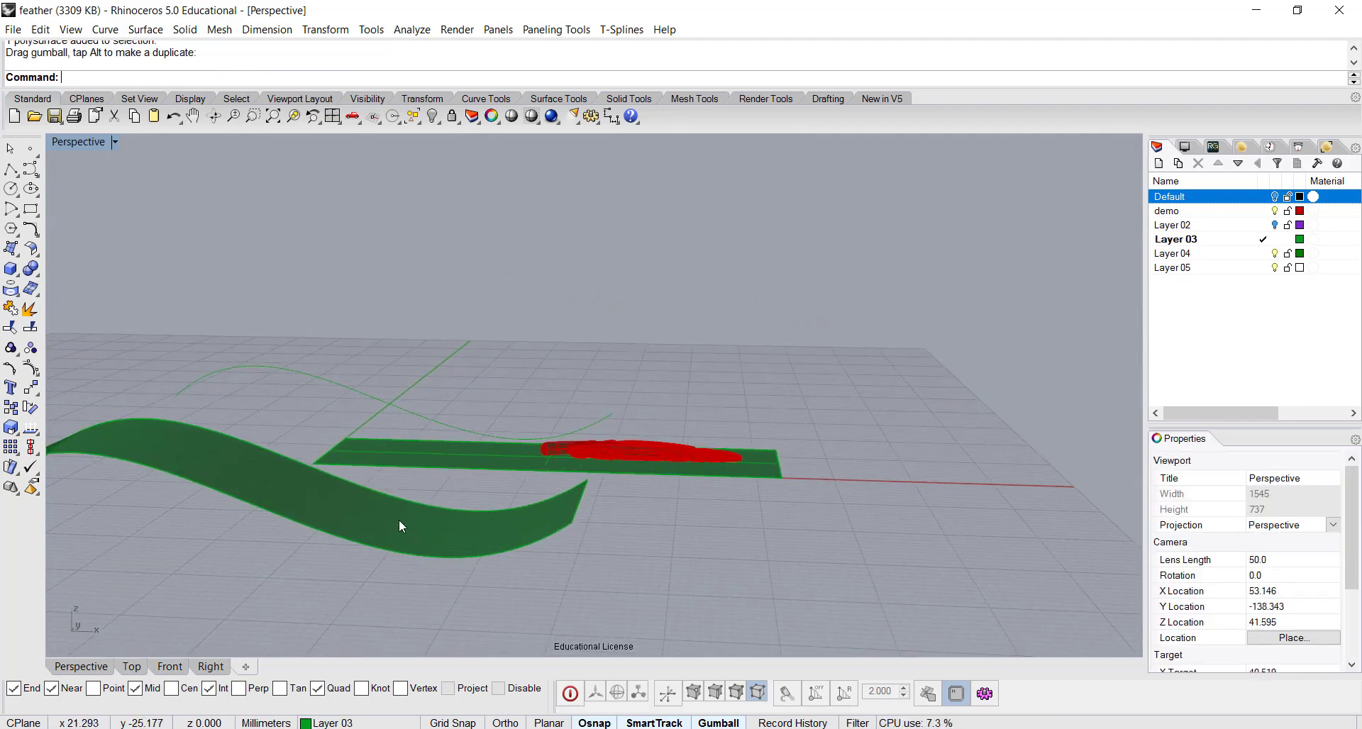
right_click_drag(636, 562, 665, 492)
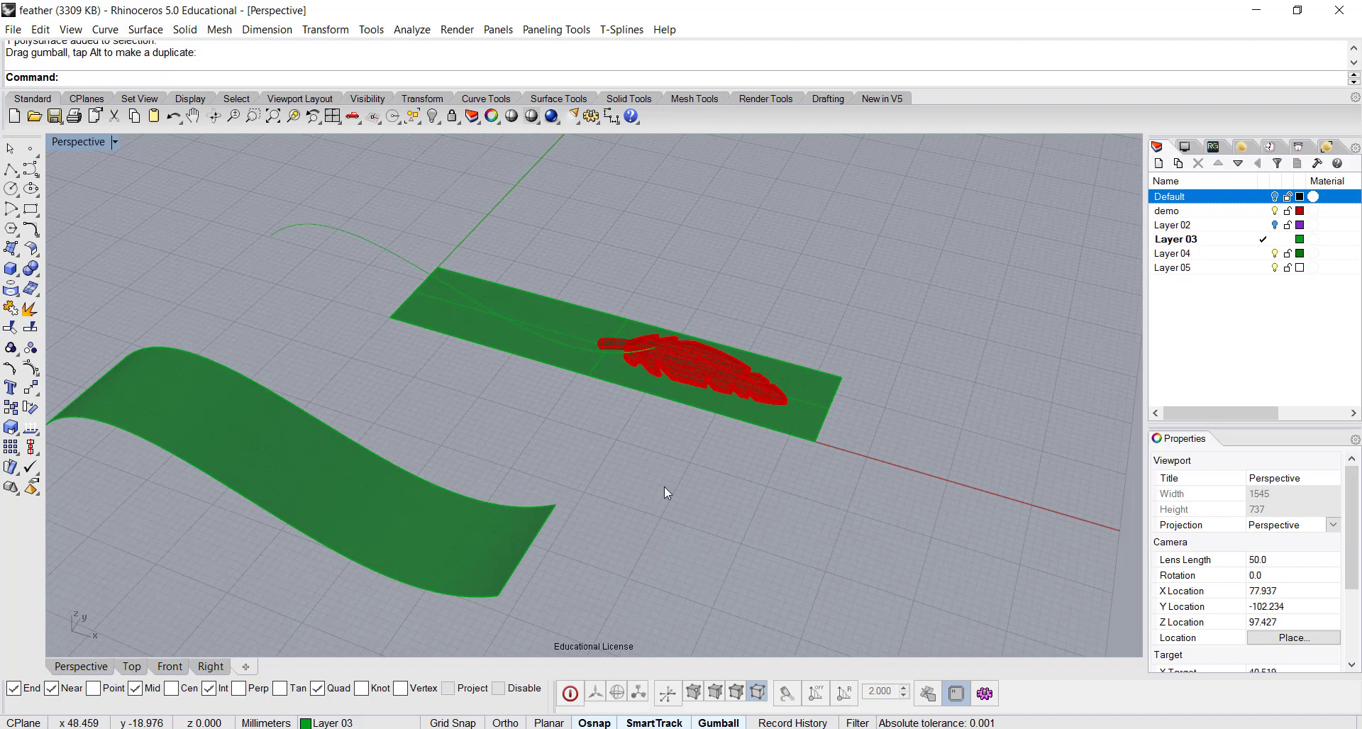
scroll(722, 372, "up", 3)
scroll(721, 376, "down", 3)
right_click_drag(722, 381, 787, 389, "shift")
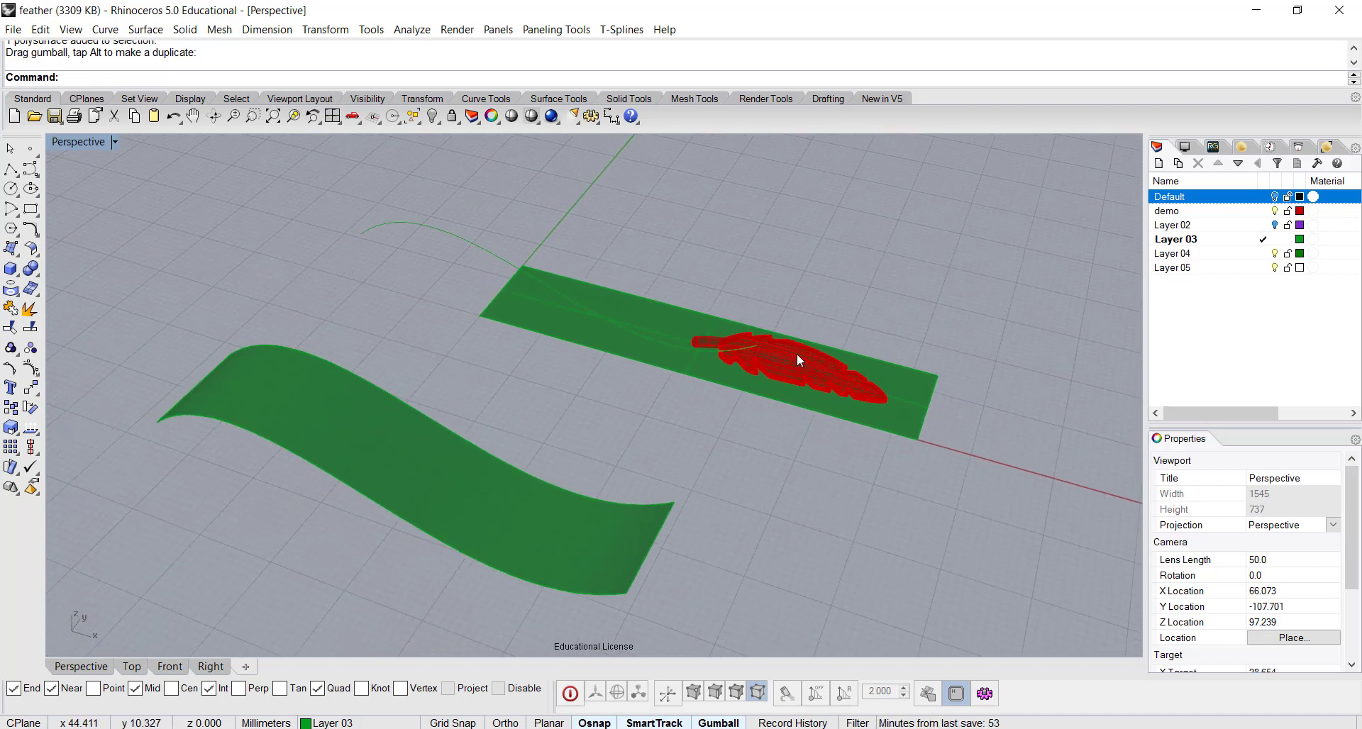
left_click_drag(797, 353, 800, 459)
key("ctrl+z")
right_click_drag(800, 460, 826, 470)
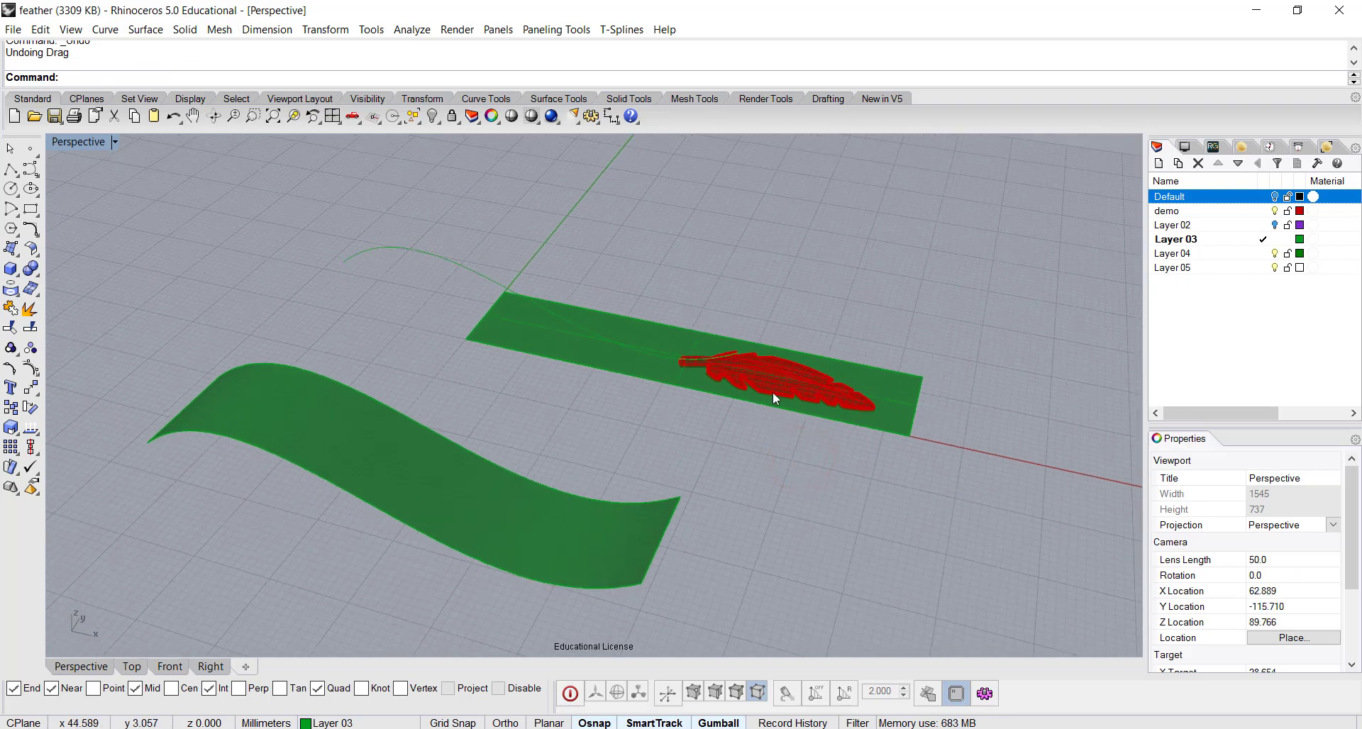
- Turn on Record History and use Flow along Surface to copy the feather from the flat rectangle onto the wavy surface, using matching corners
scroll(772, 391, "up", 2)
scroll(772, 392, "down", 1)
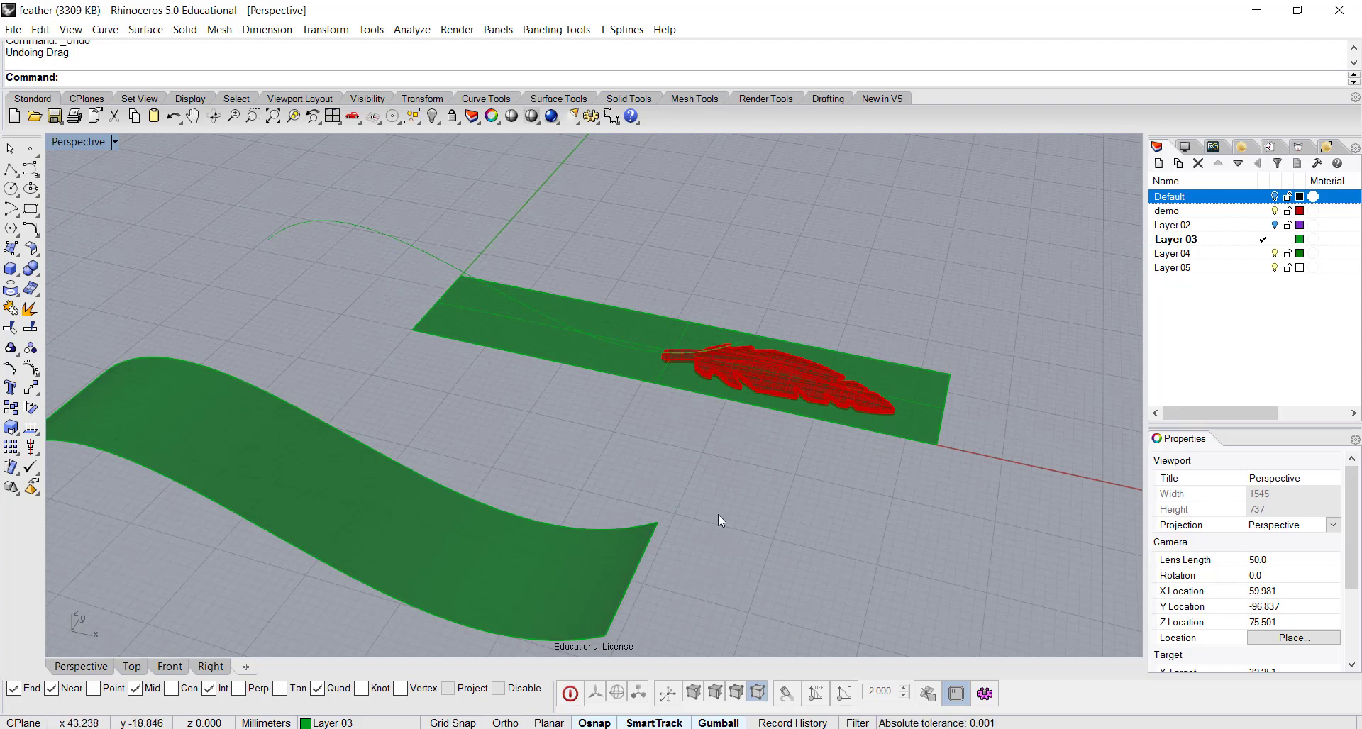
left_click(788, 722)
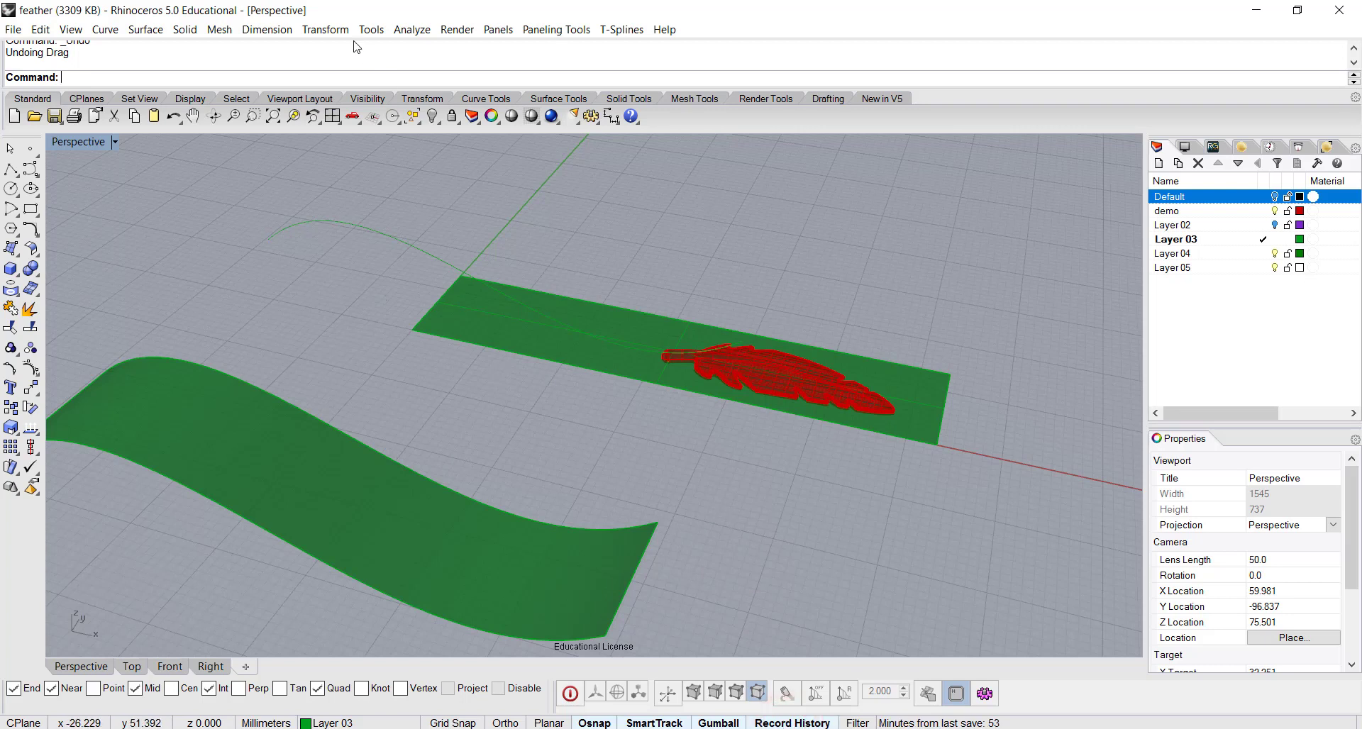
left_click(328, 29)
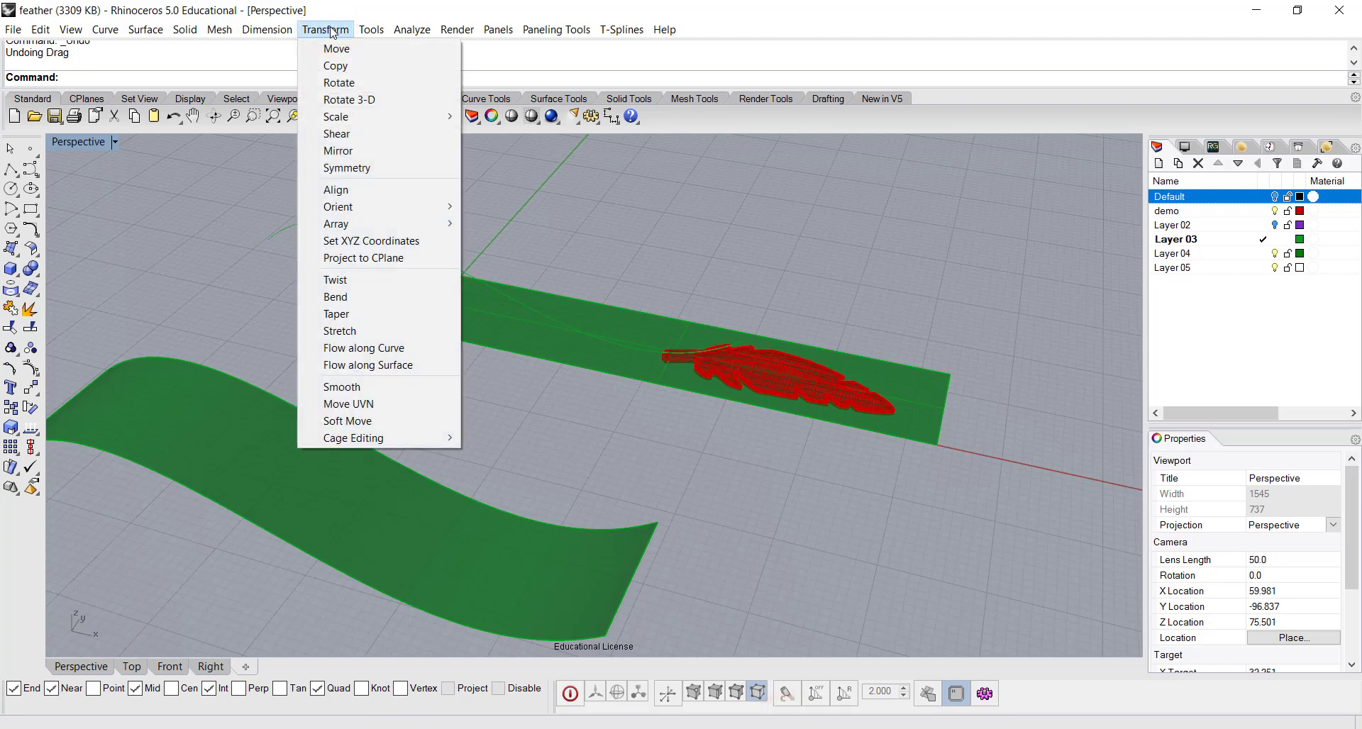
mouse_move(363, 211)
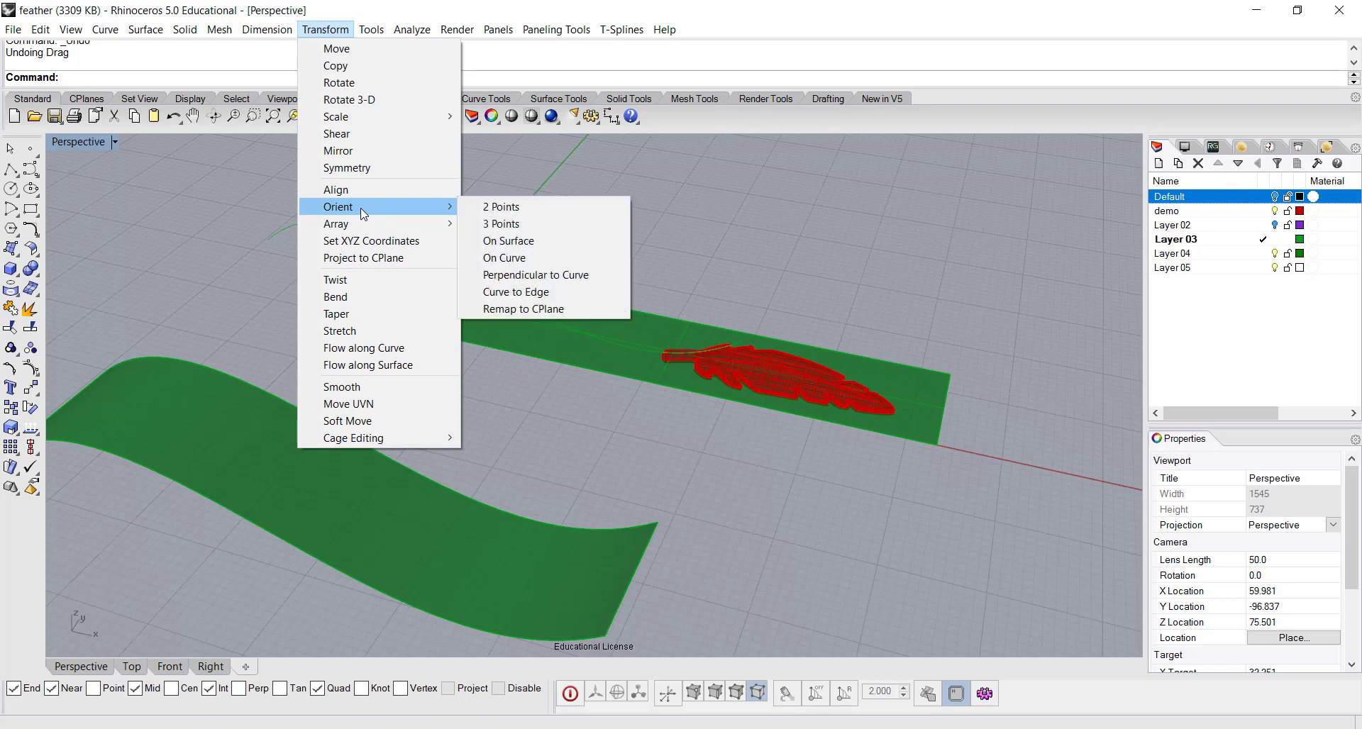
left_click(399, 366)
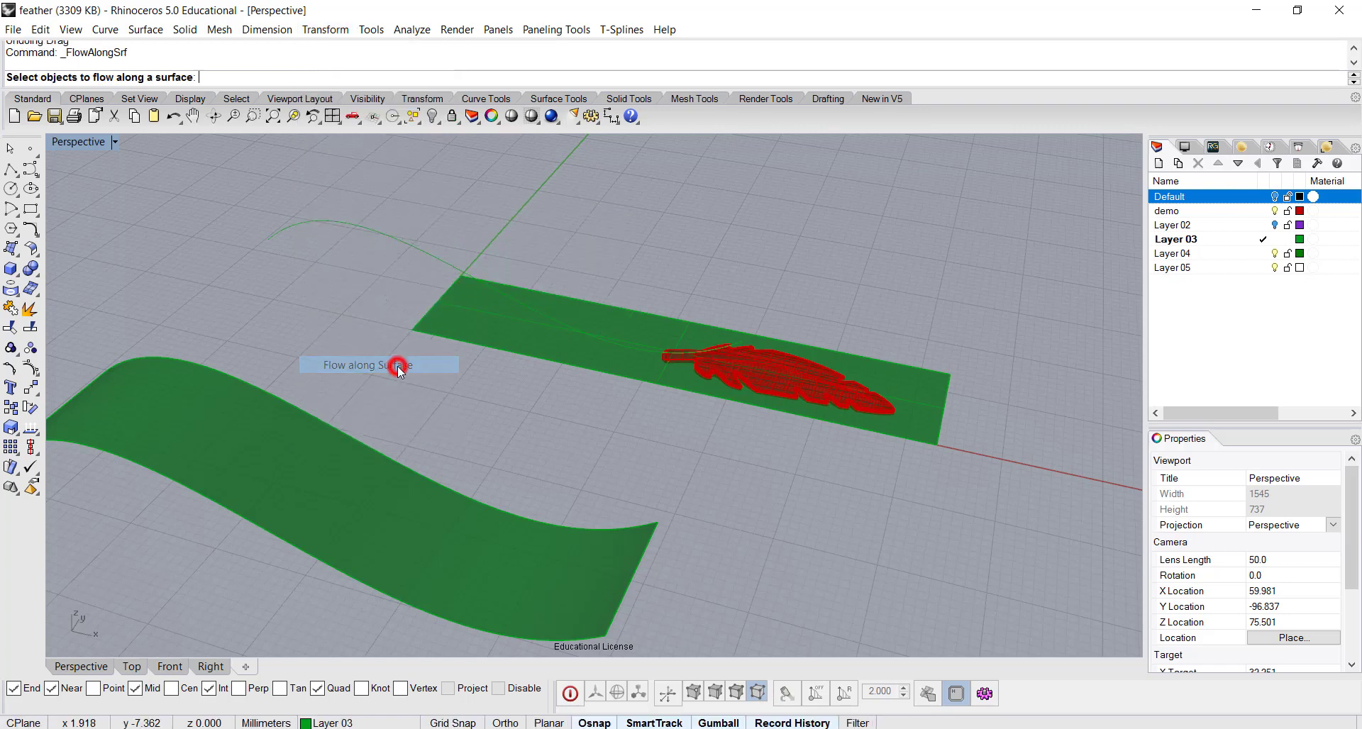
left_click(772, 356)
key("Return")
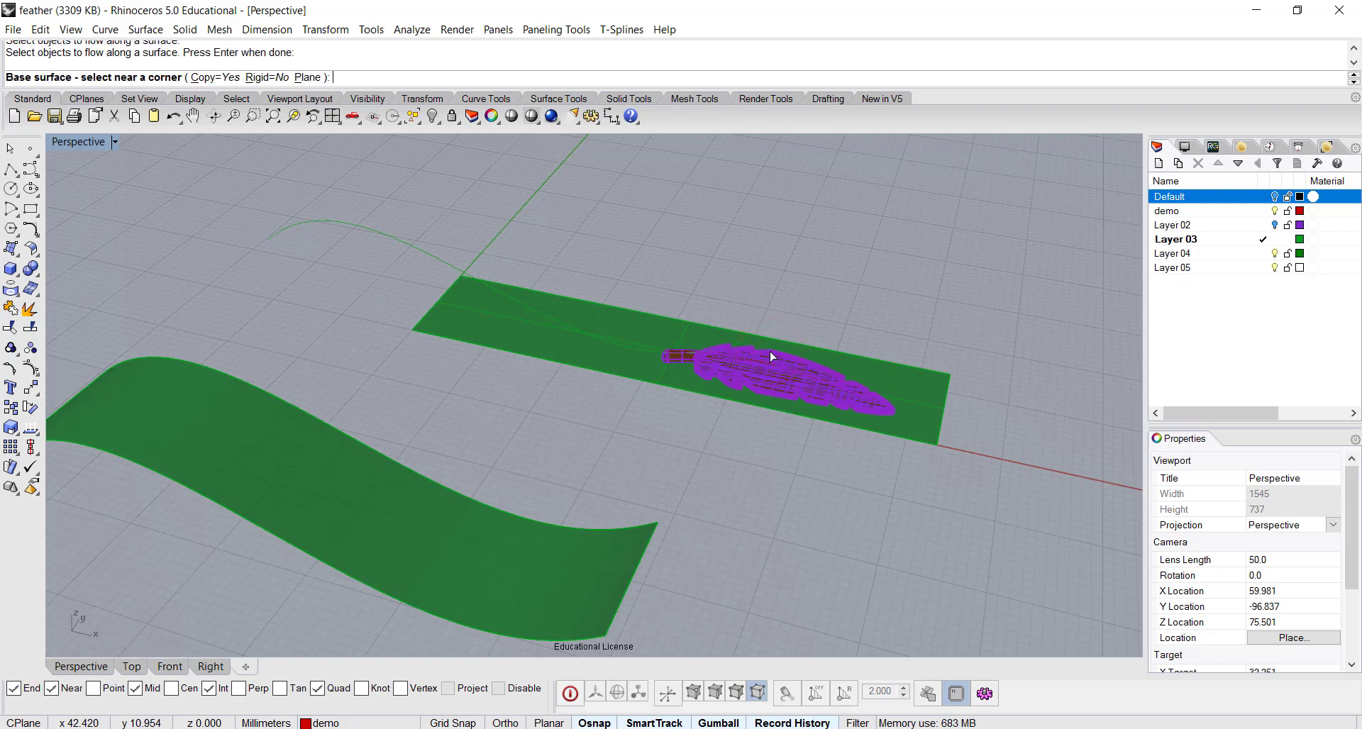
left_click(461, 285)
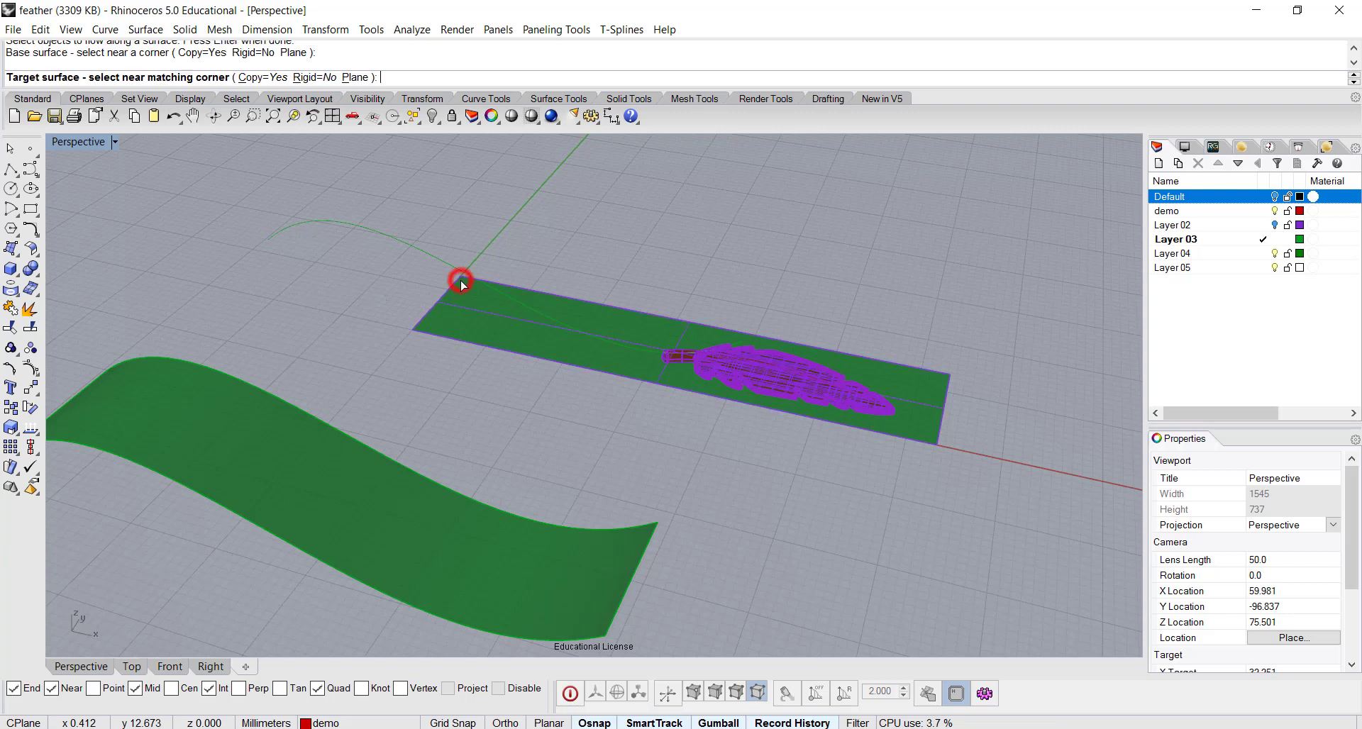
left_click(117, 374)
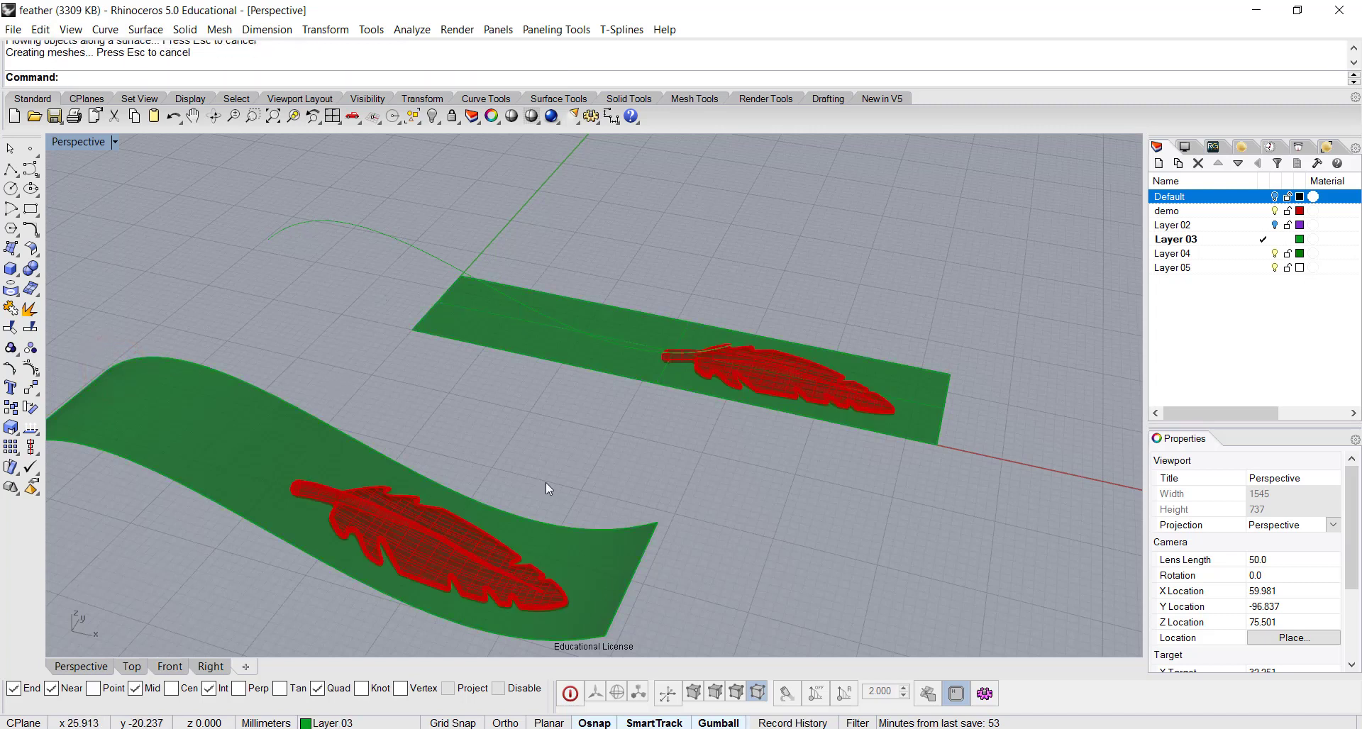
- Move the original feather along negative X to the end of the flat rectangle nearest the origin
right_click_drag(730, 505, 866, 478)
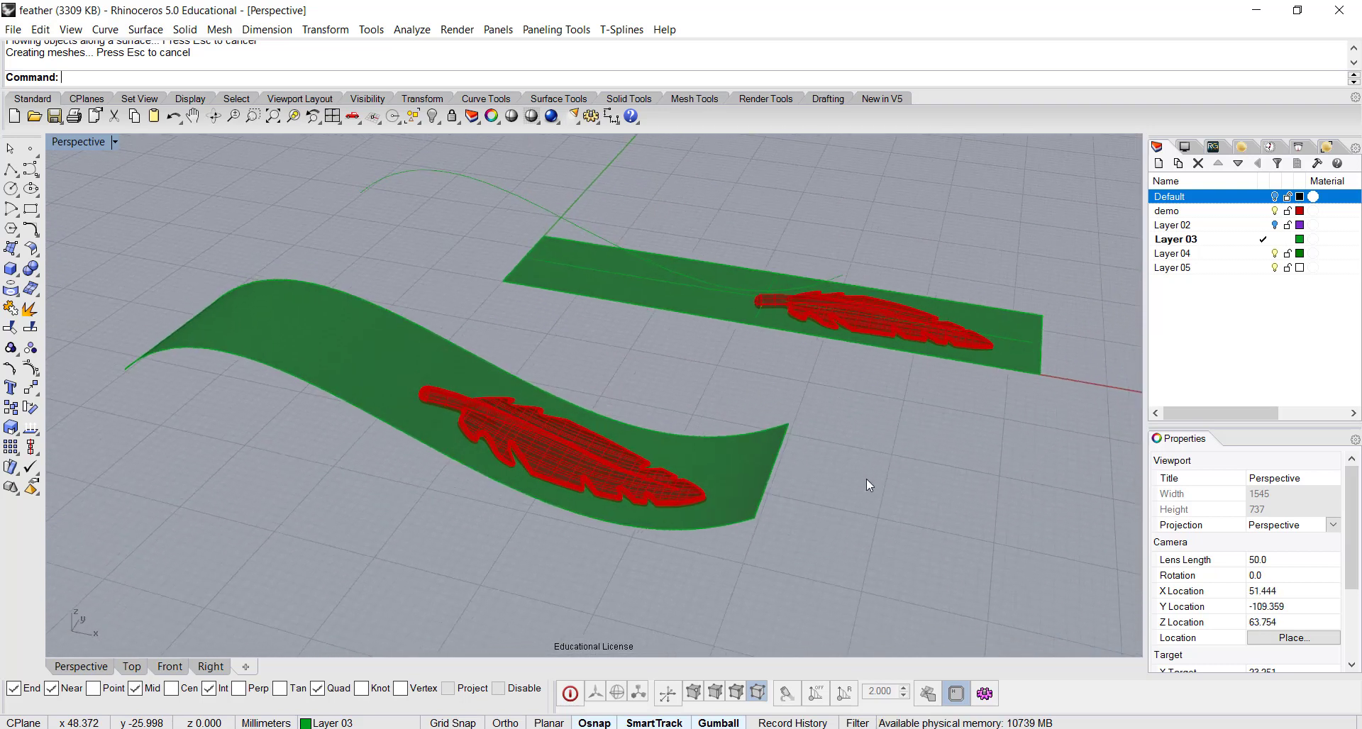
left_click(909, 330)
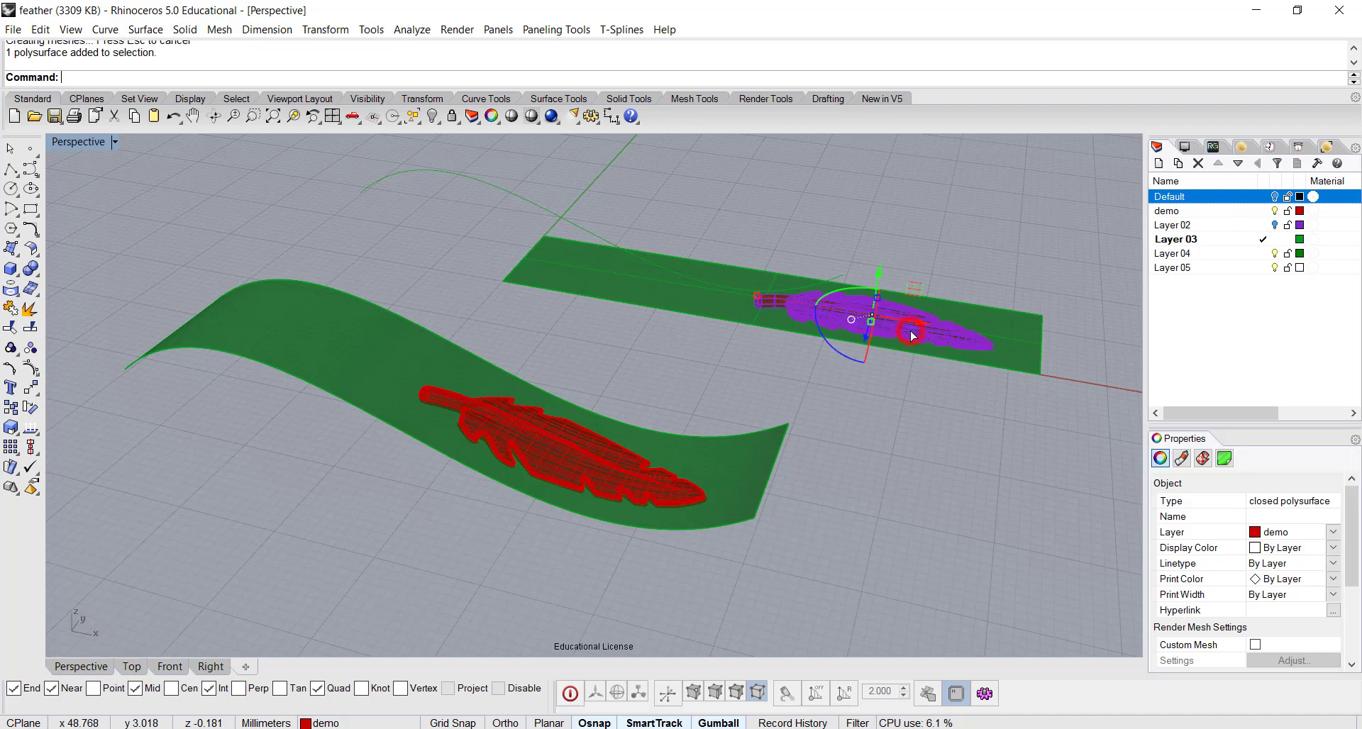
left_click_drag(918, 326, 814, 313)
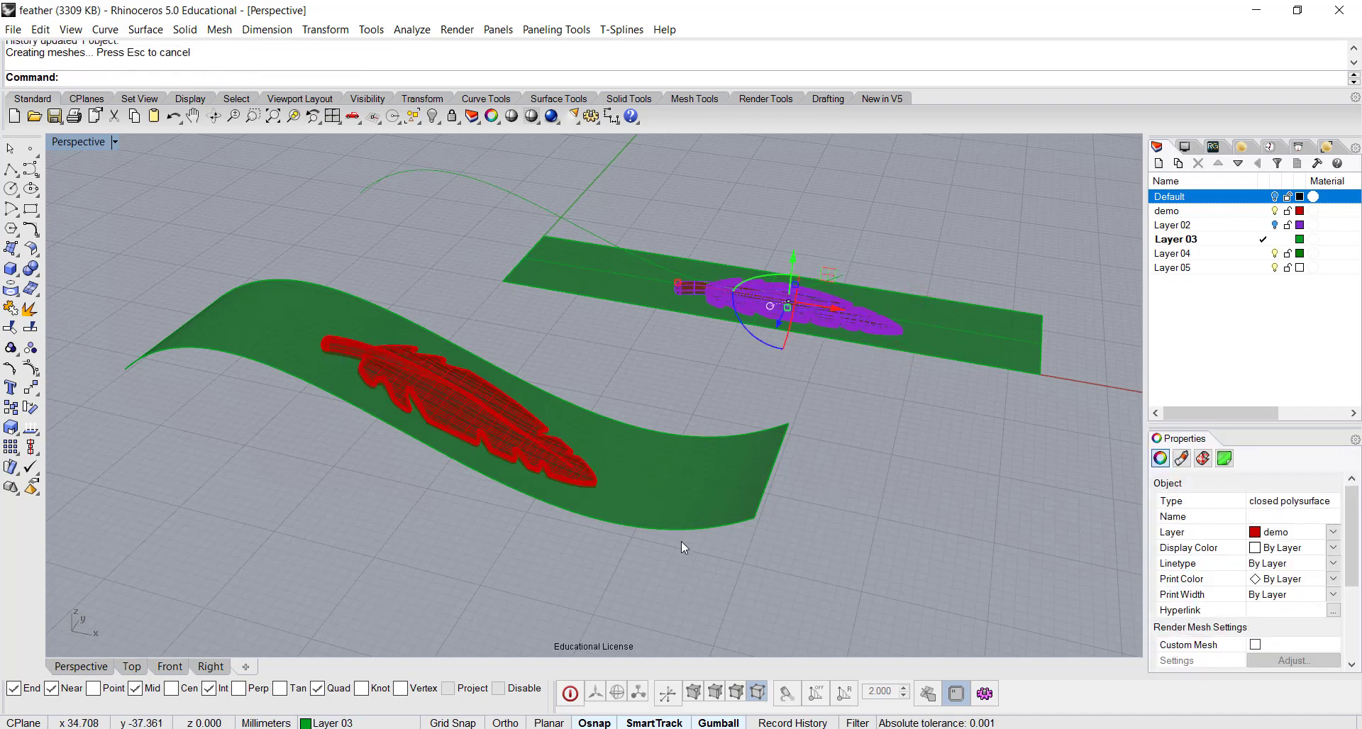
right_click_drag(683, 544, 770, 522)
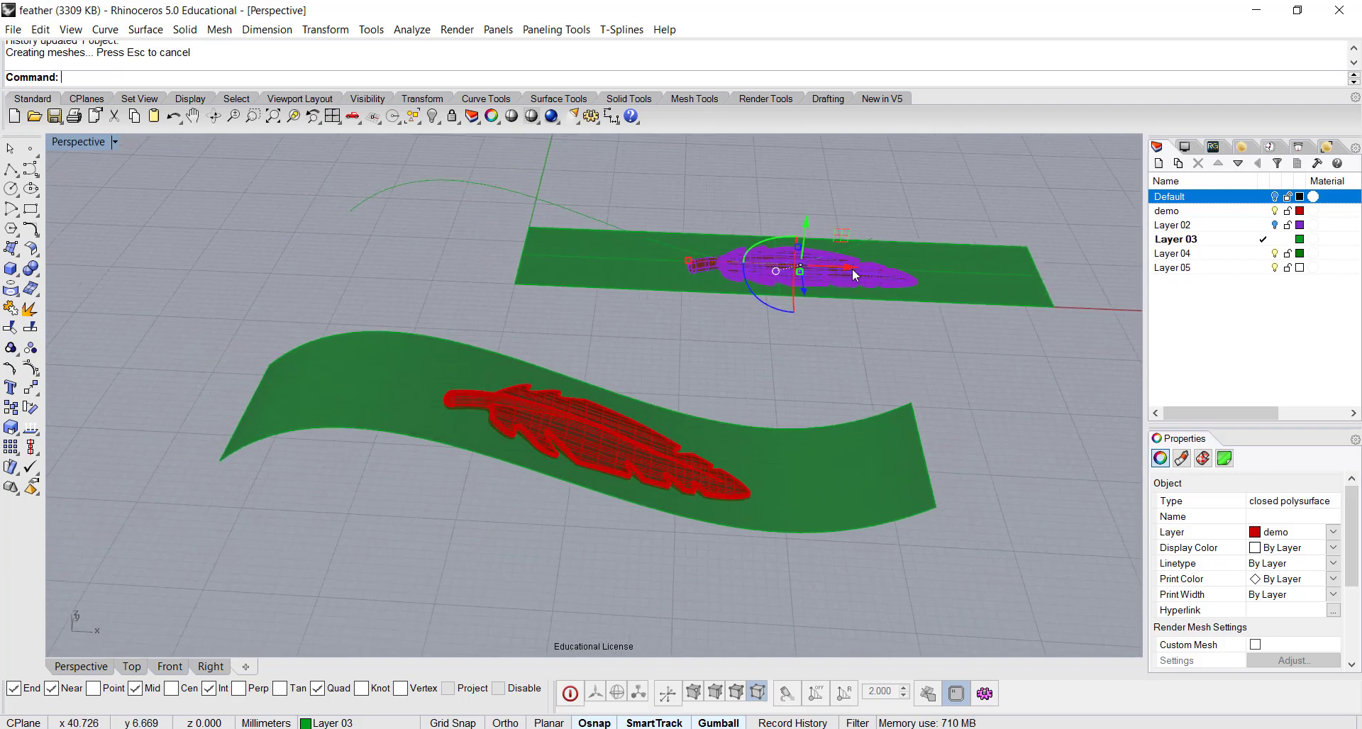
left_click_drag(852, 267, 697, 263)
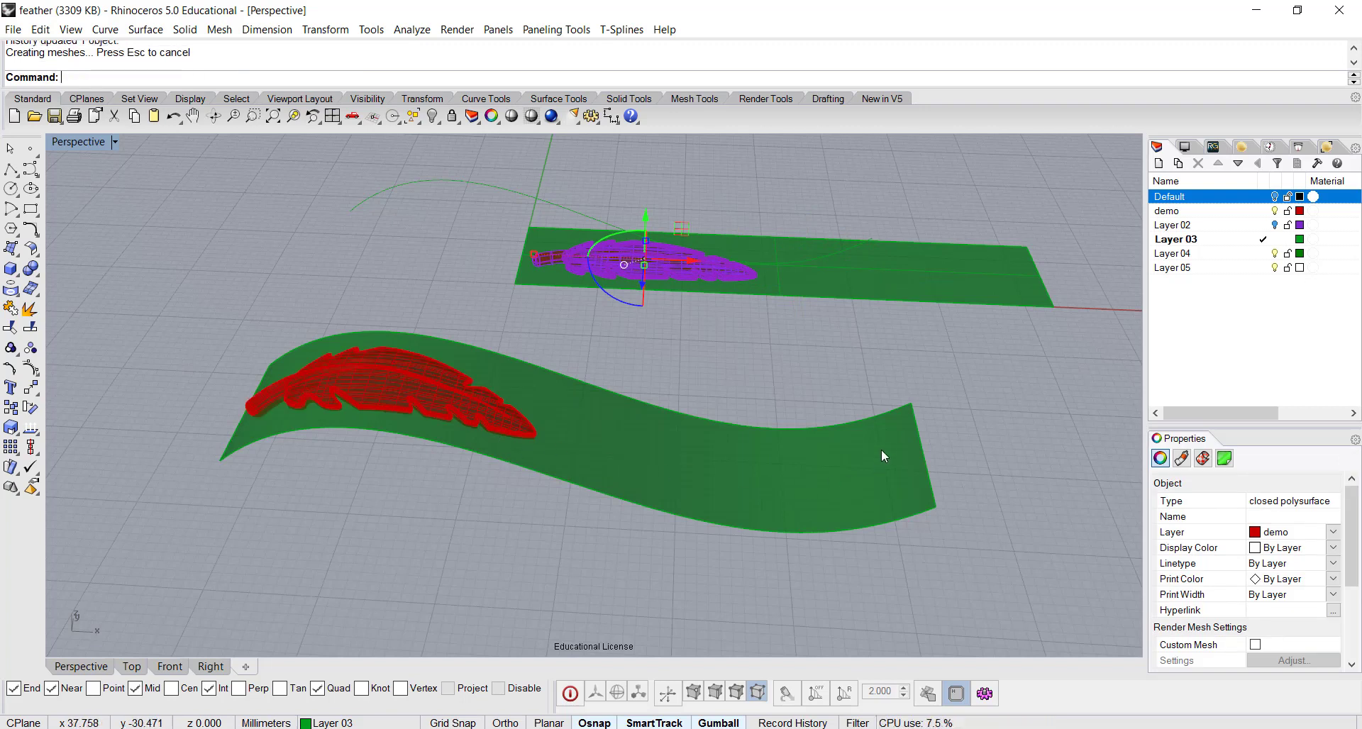
right_click_drag(474, 459, 483, 520)
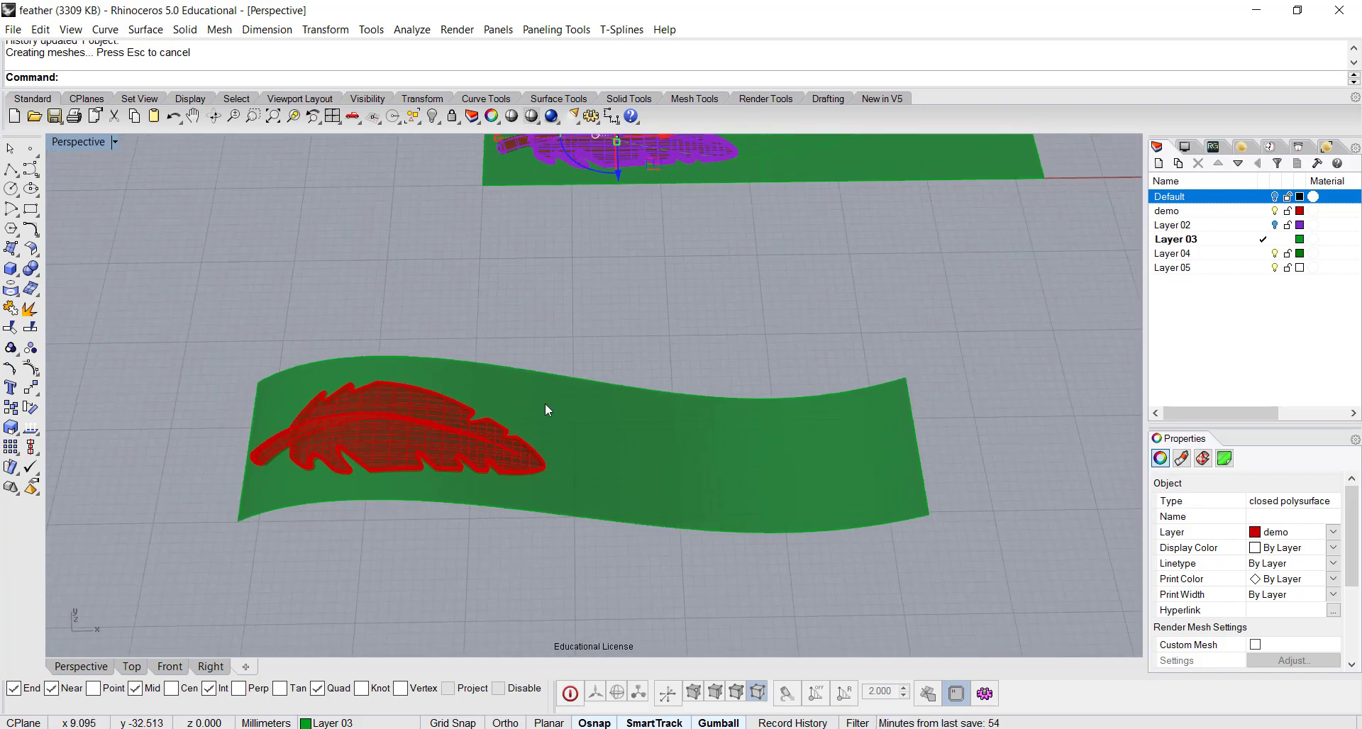
scroll(653, 285, "down", 2)
left_click(672, 286)
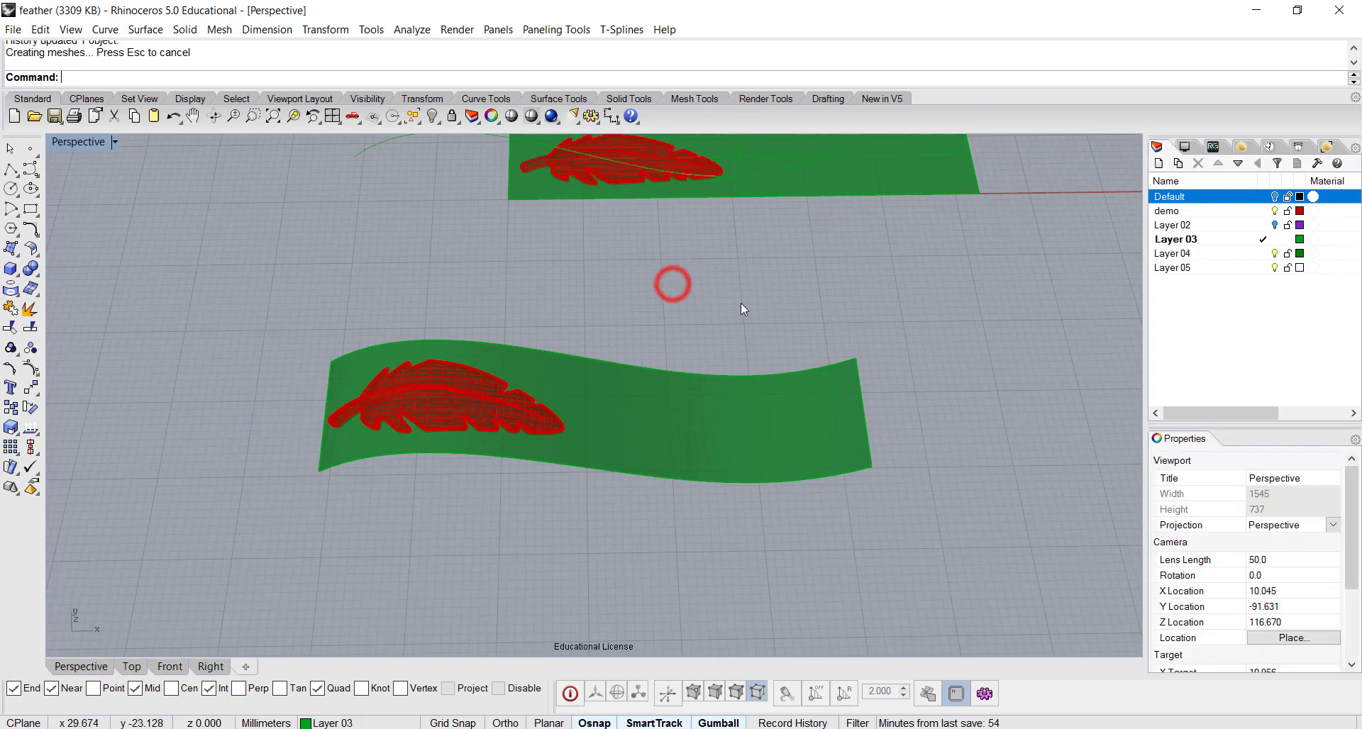
- Delete the wavy target surface beneath the flowed feather
right_click_drag(741, 303, 574, 466)
left_click(622, 415)
key("Delete")
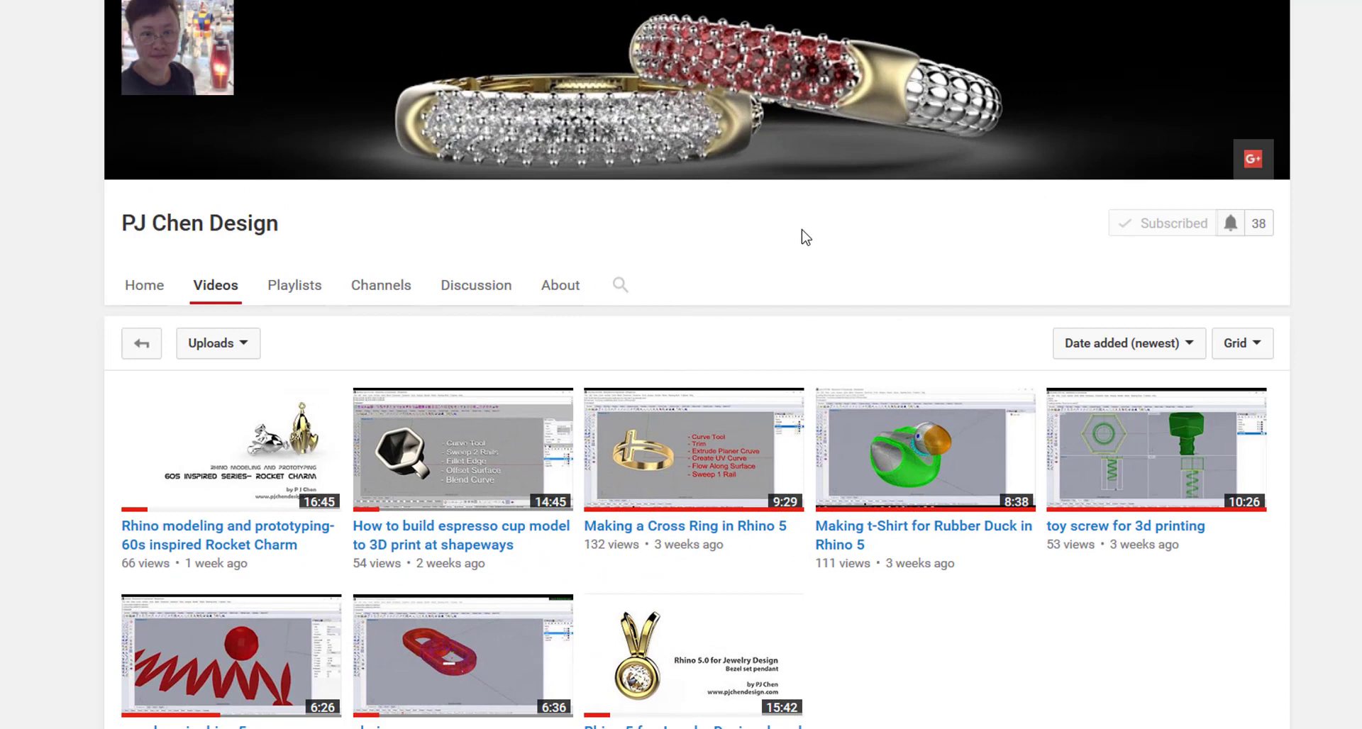
scroll(803, 237, "down", 2)
scroll(805, 237, "up", 2)
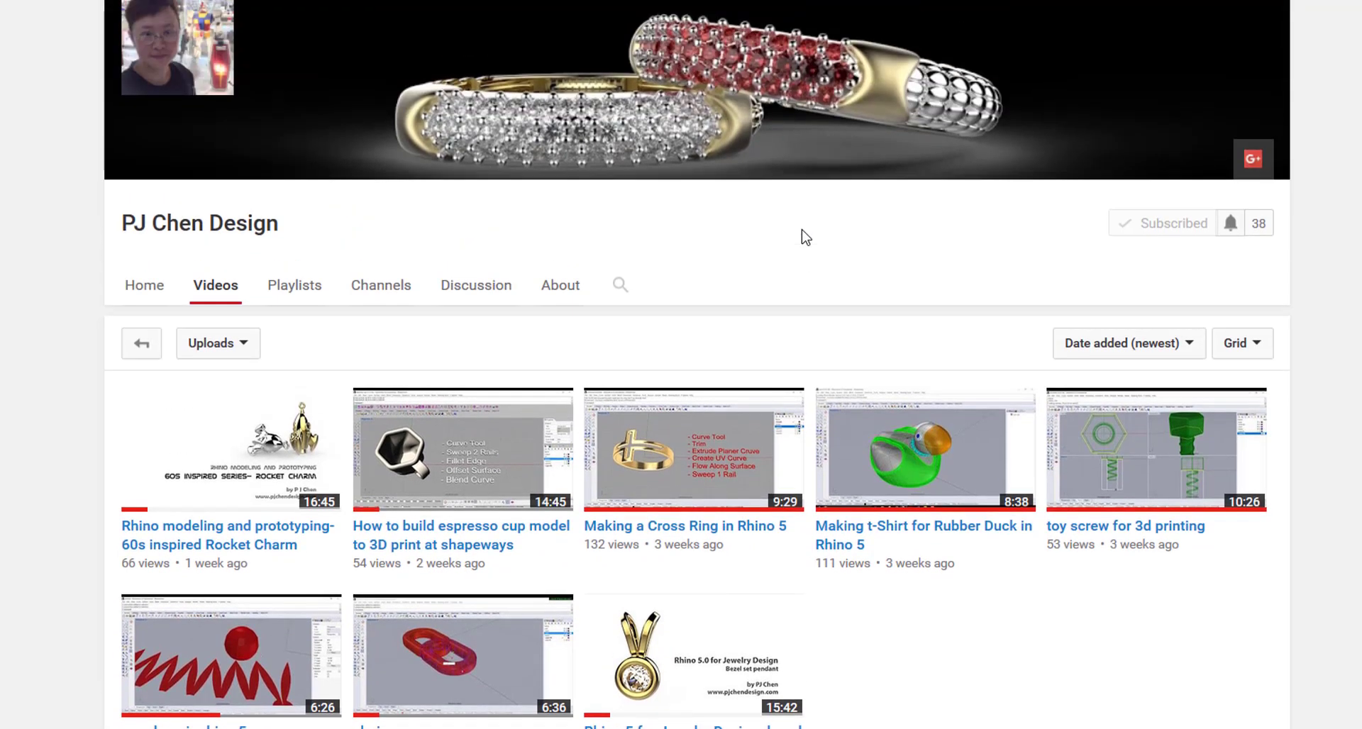